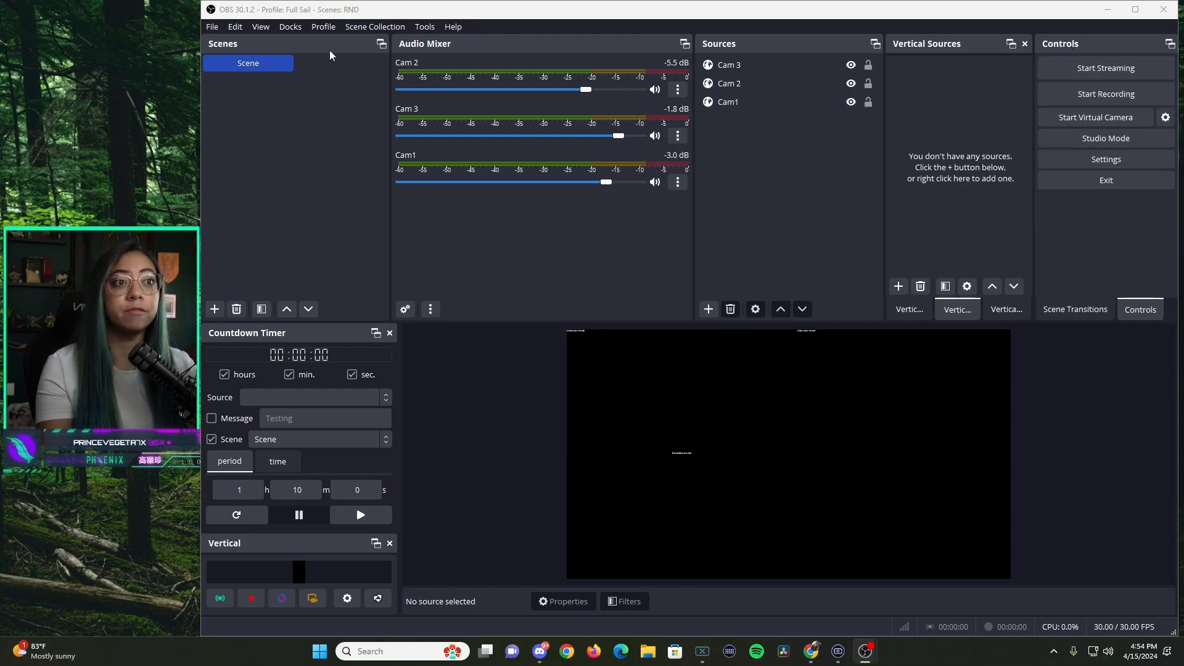
Step: Open the output settings and switch the output mode to Simple
left_click(211, 27)
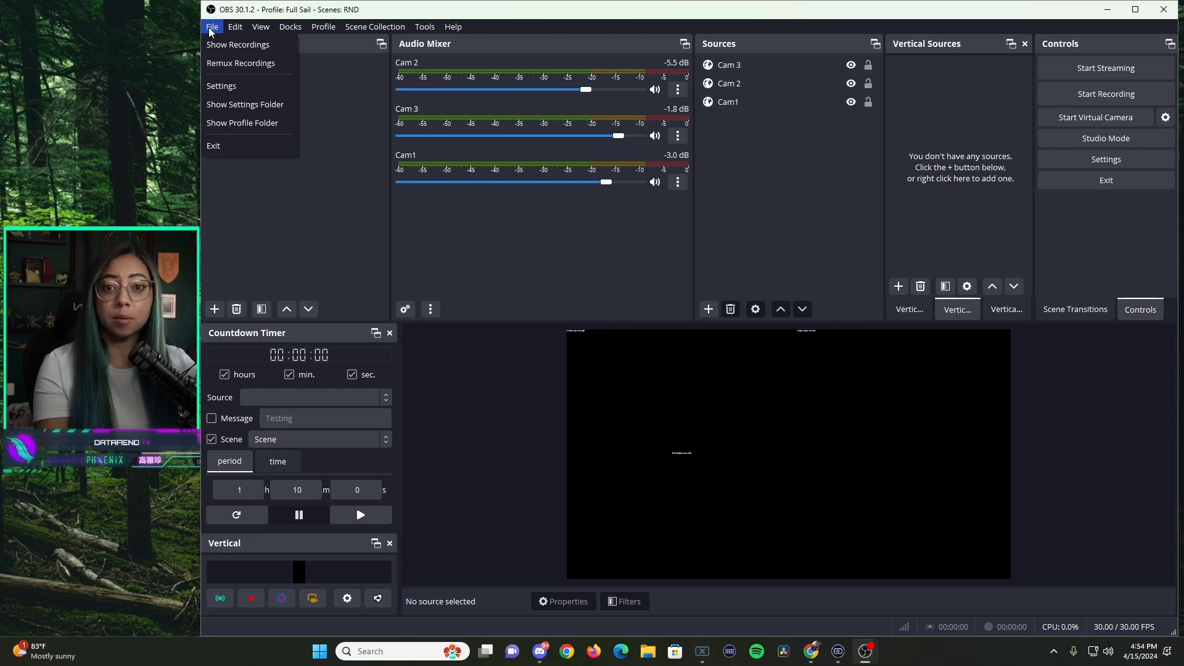
left_click(235, 85)
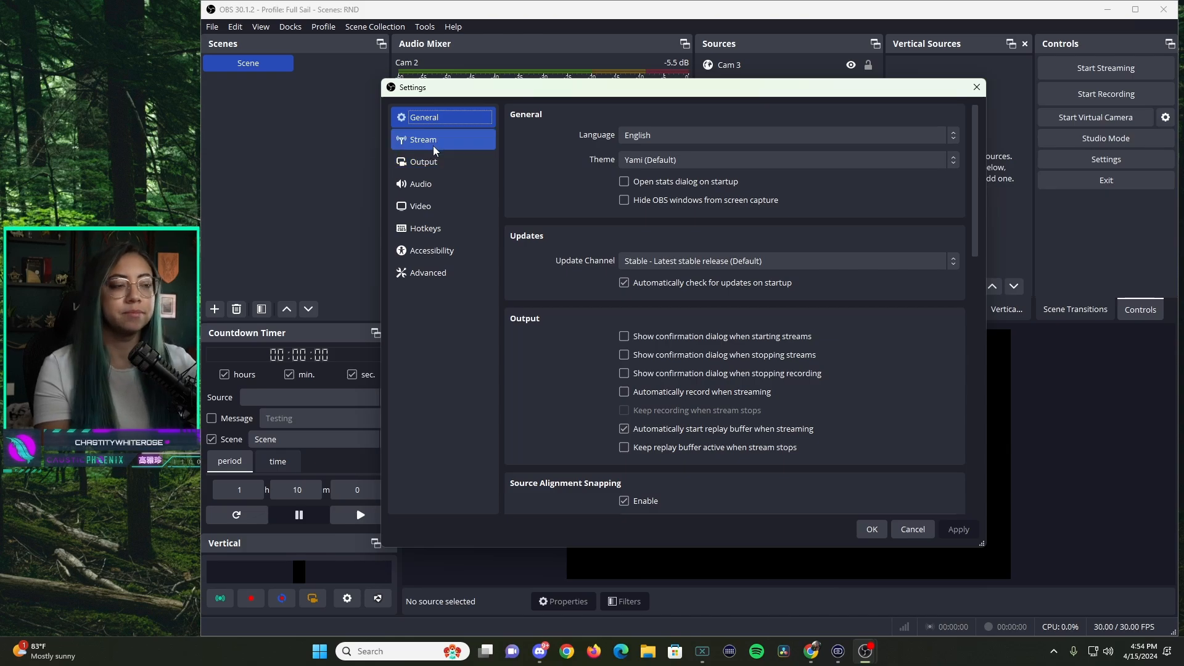
left_click(434, 147)
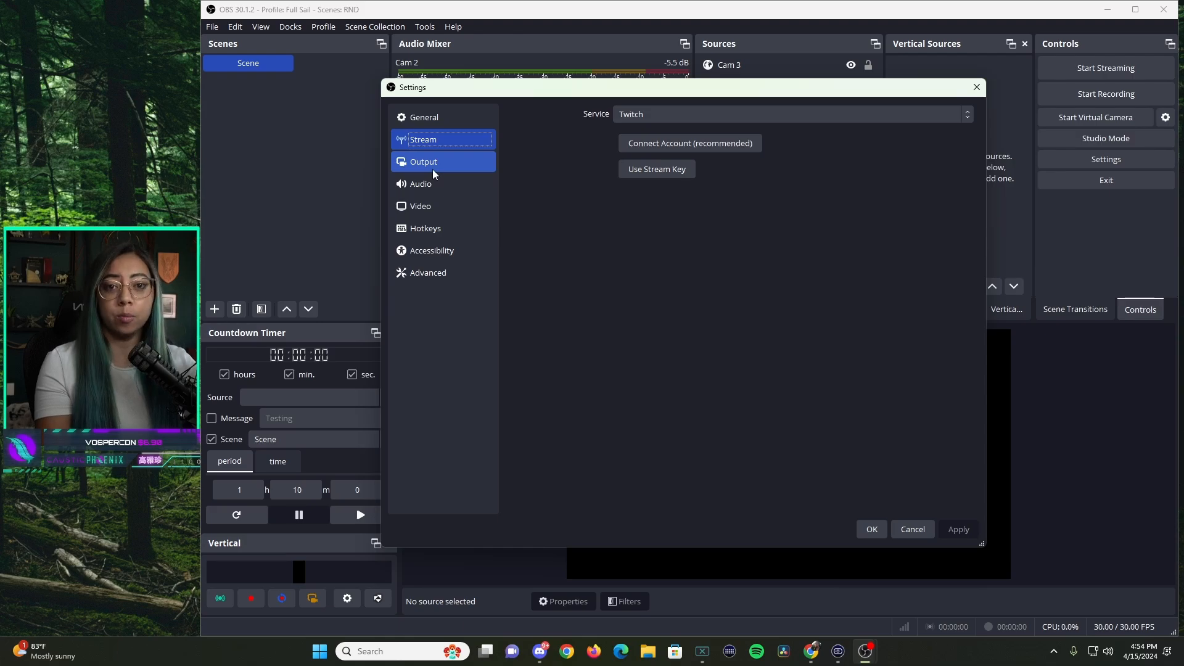
left_click(433, 171)
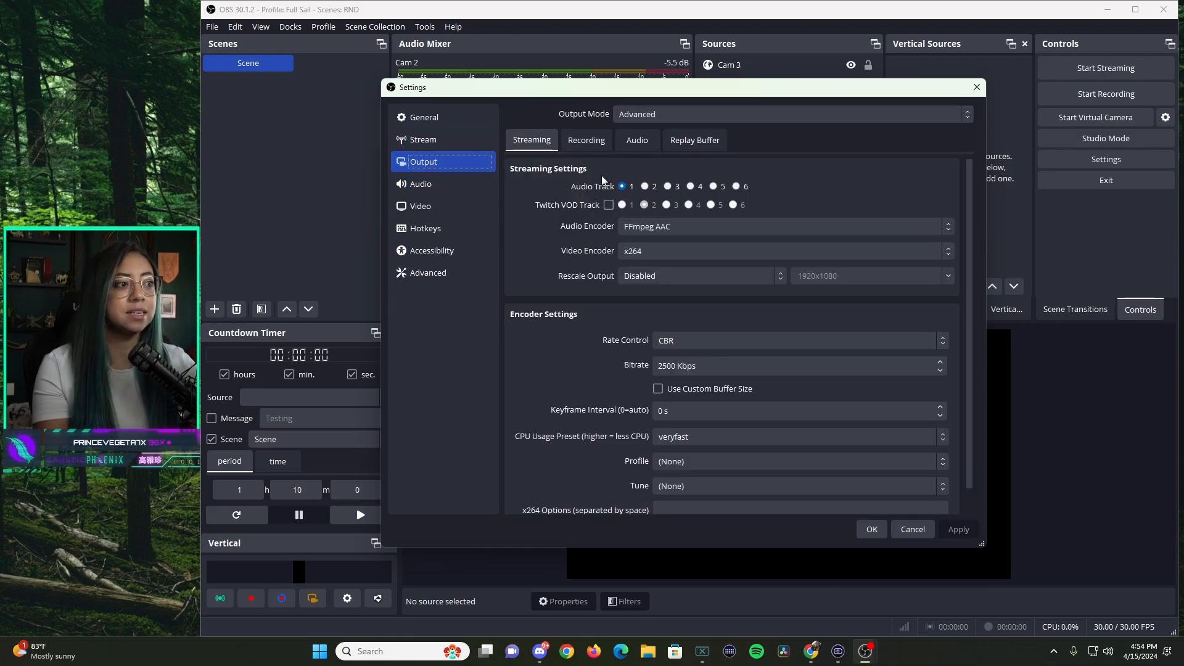
left_click(655, 117)
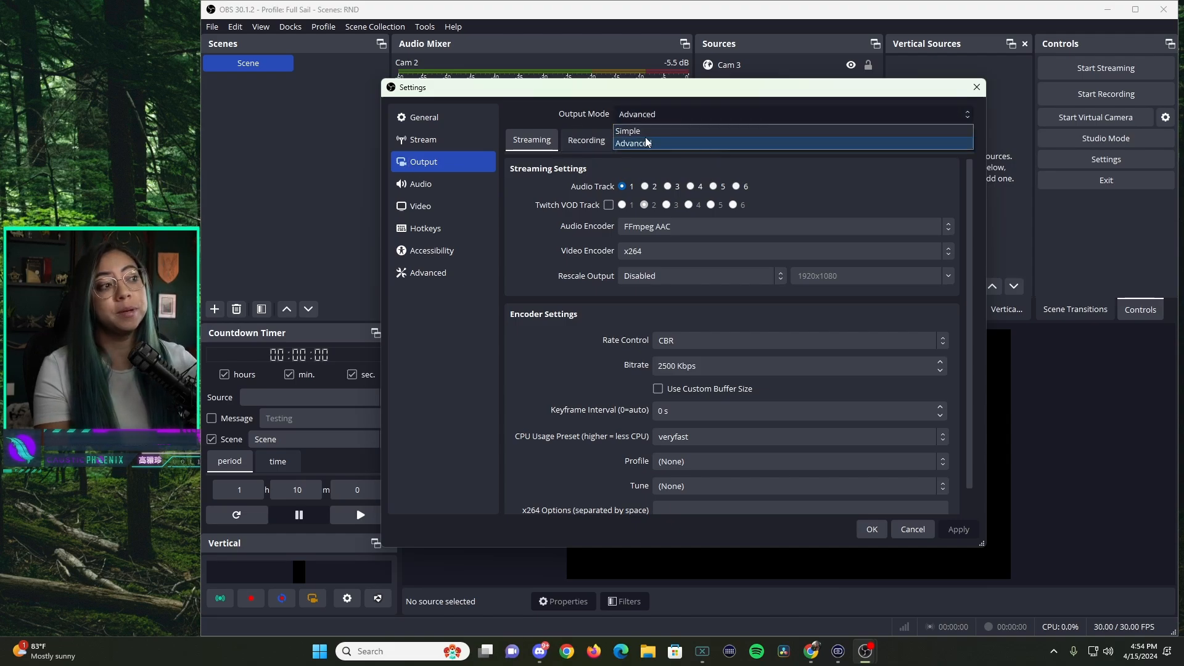
left_click(646, 127)
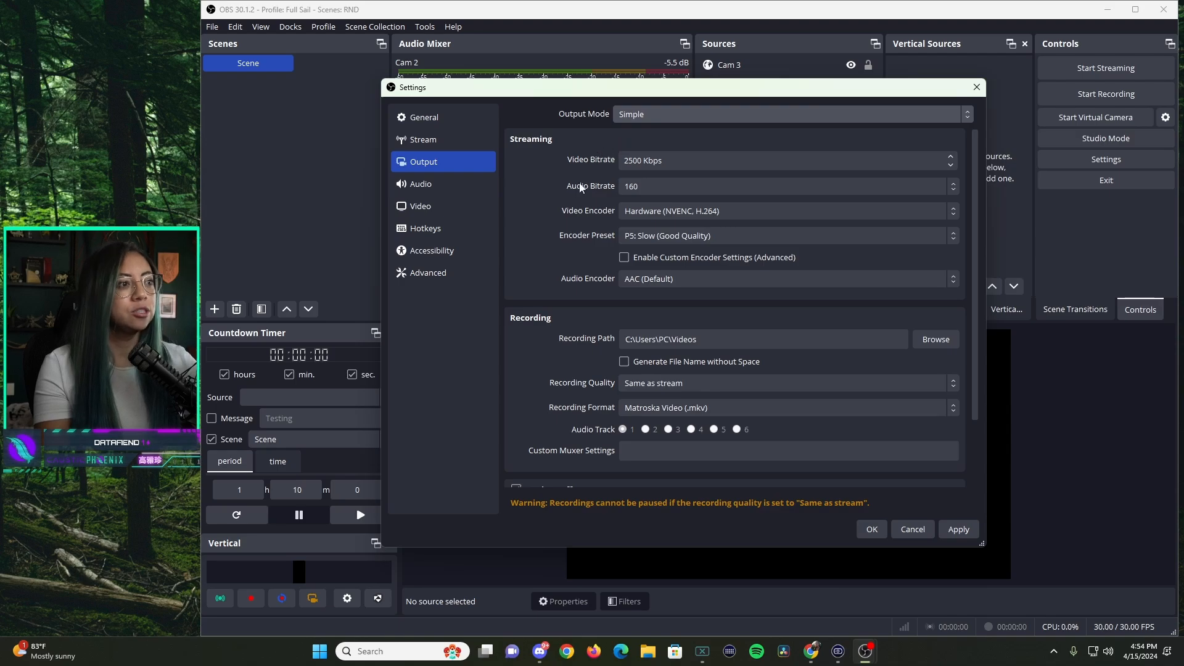
Step: Set the streaming video bitrate to 6000 Kbps and choose Hardware (NVENC, H.264) as the video encoder
left_click(641, 161)
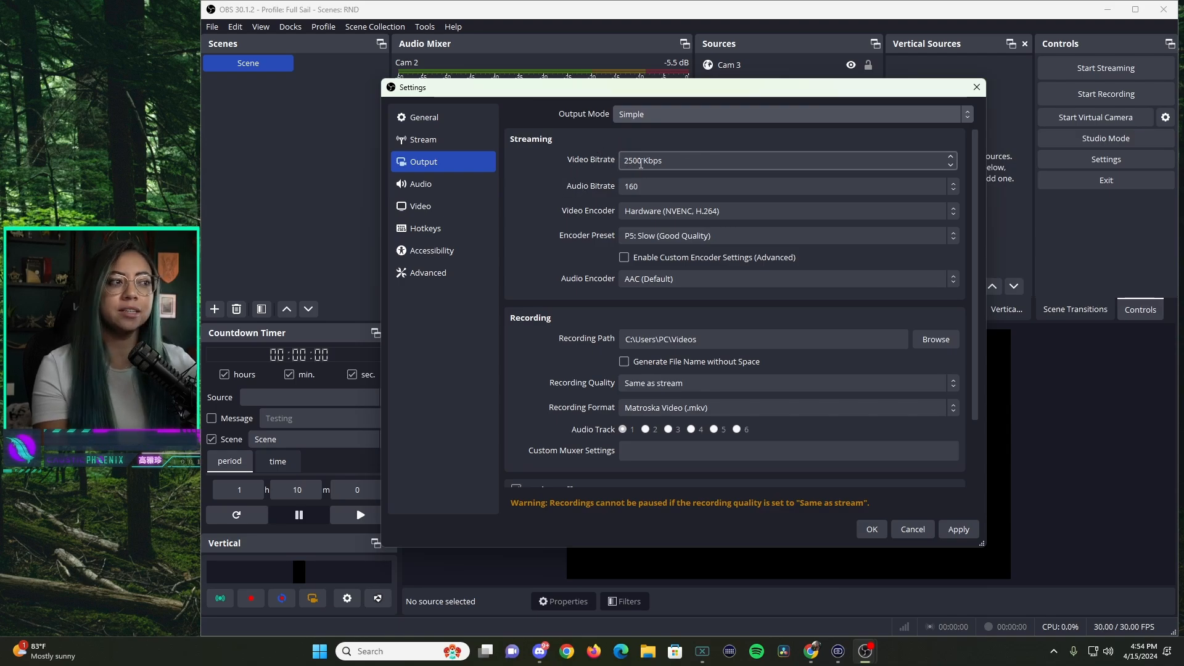
left_click_drag(643, 162, 611, 161)
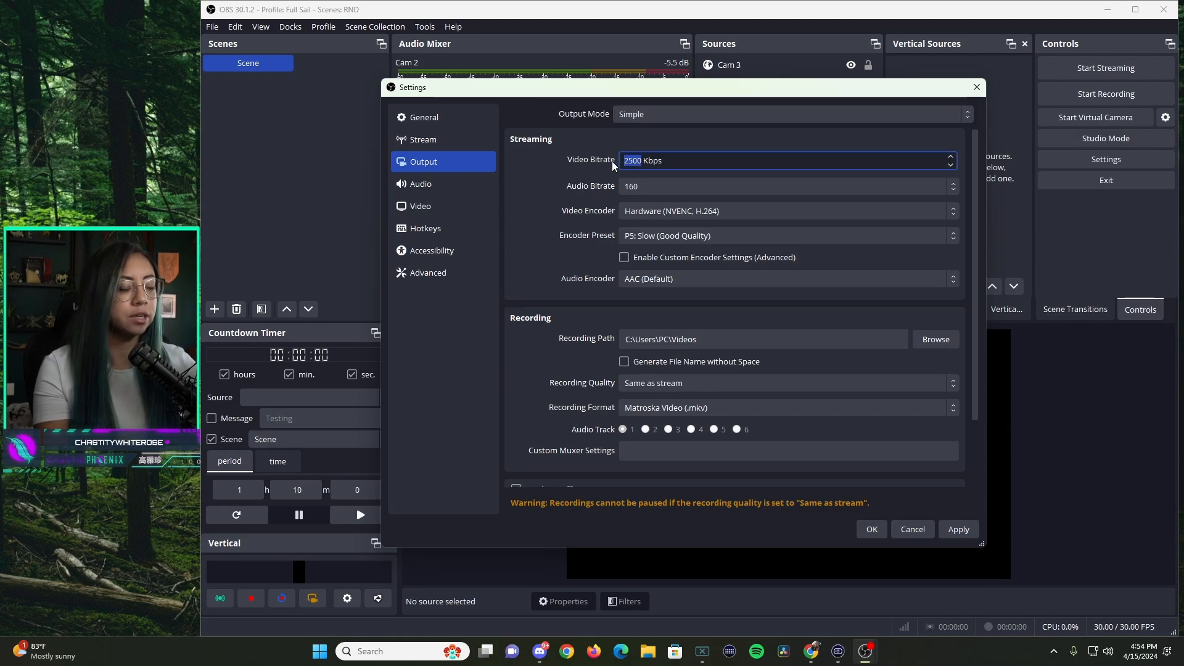
type("6000")
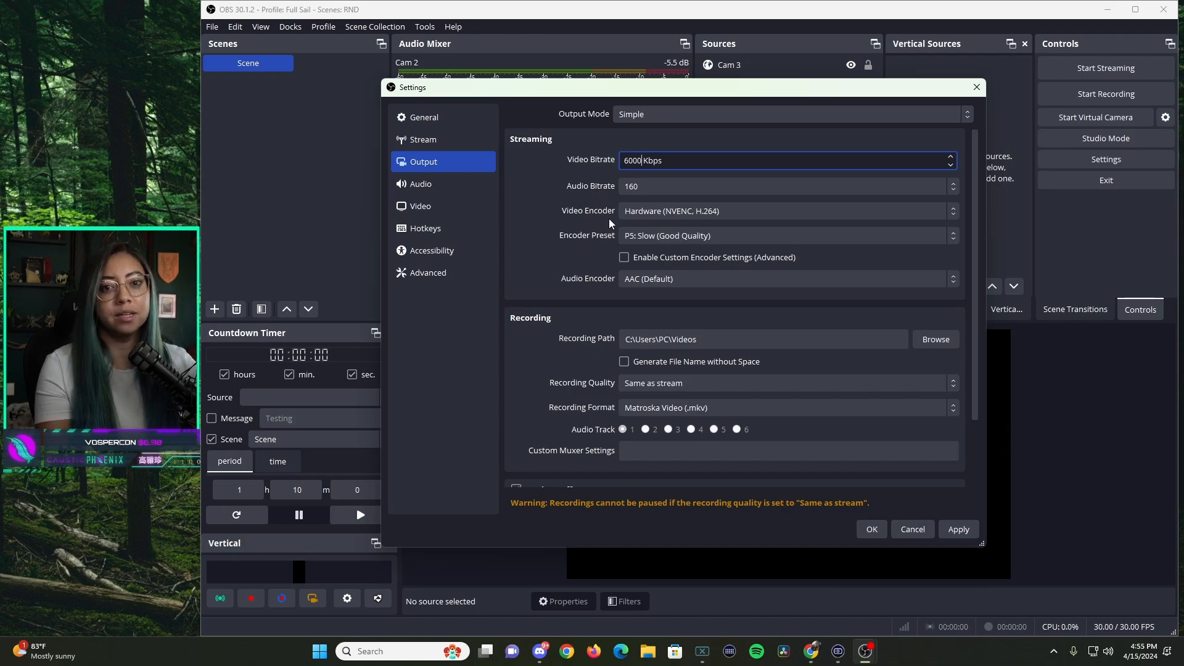
left_click(642, 211)
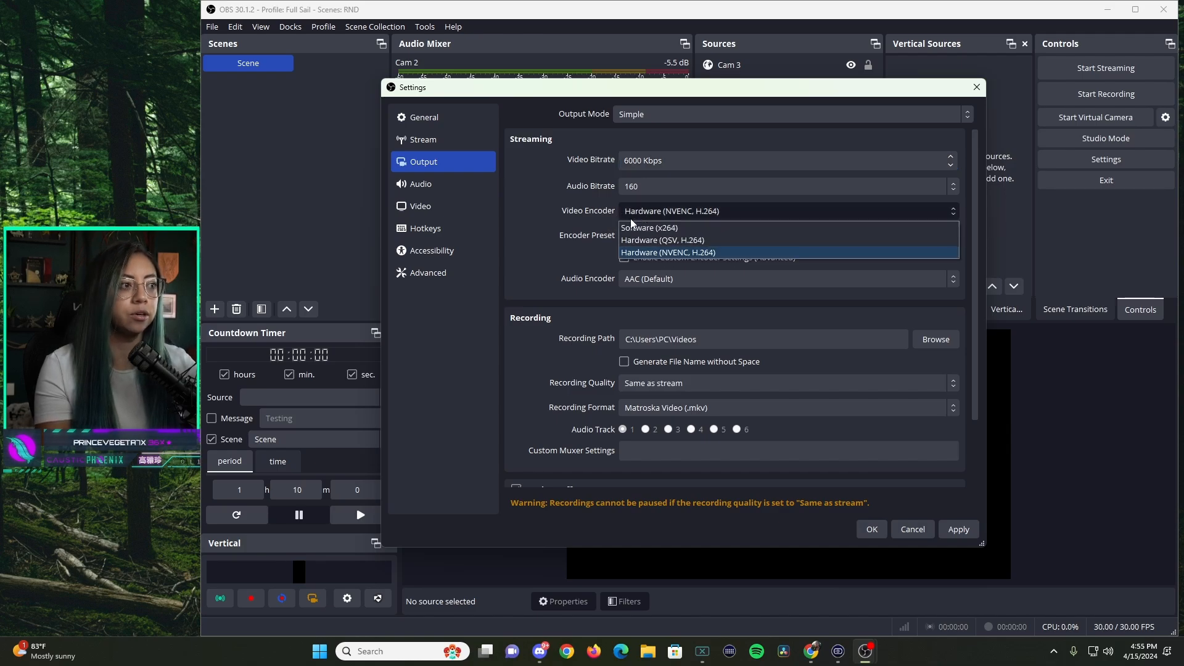
left_click(668, 254)
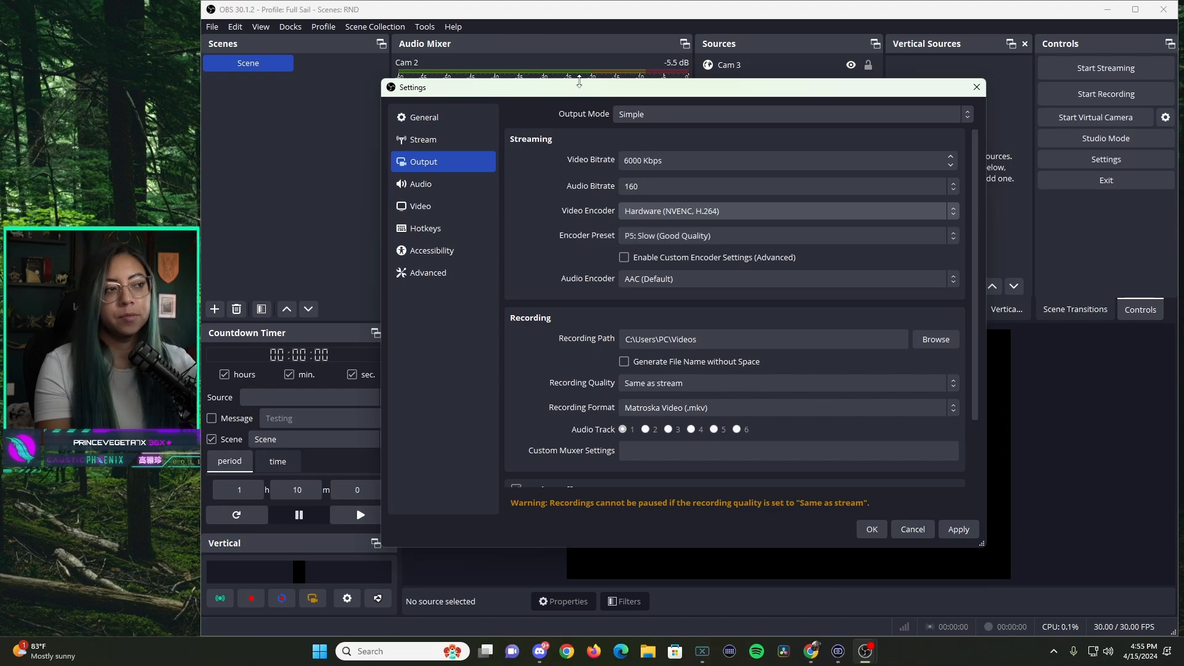
Step: View the streaming options of the Advanced output mode and return the output mode to Simple
left_click(654, 116)
left_click(645, 145)
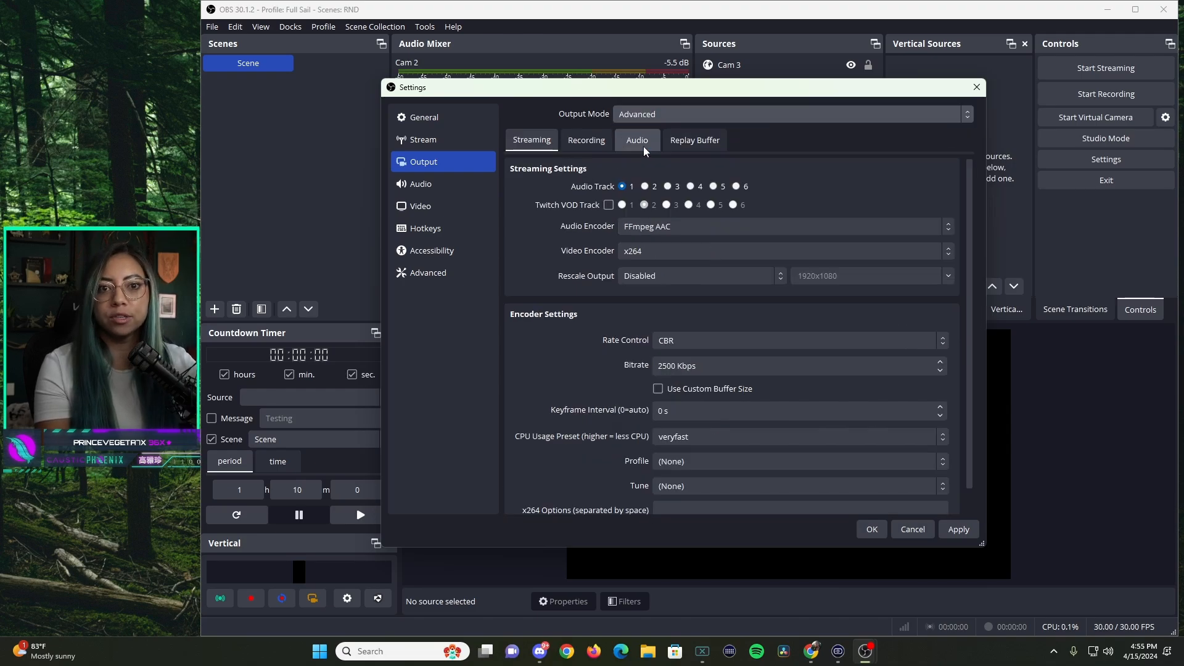
left_click(643, 115)
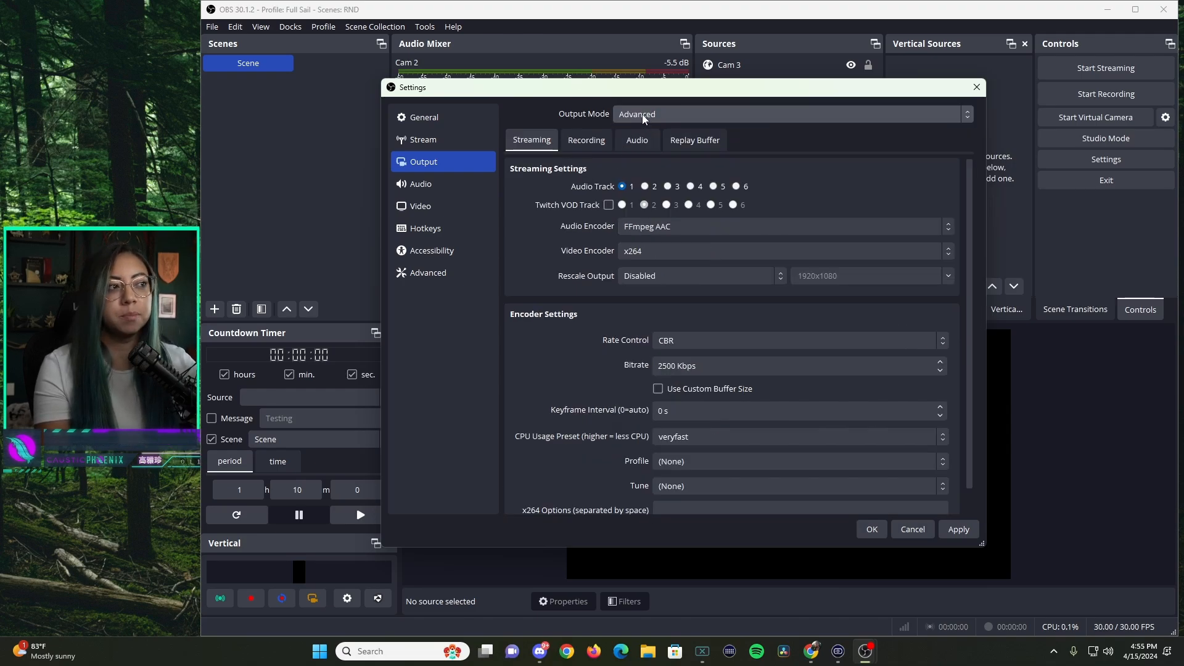
left_click(642, 136)
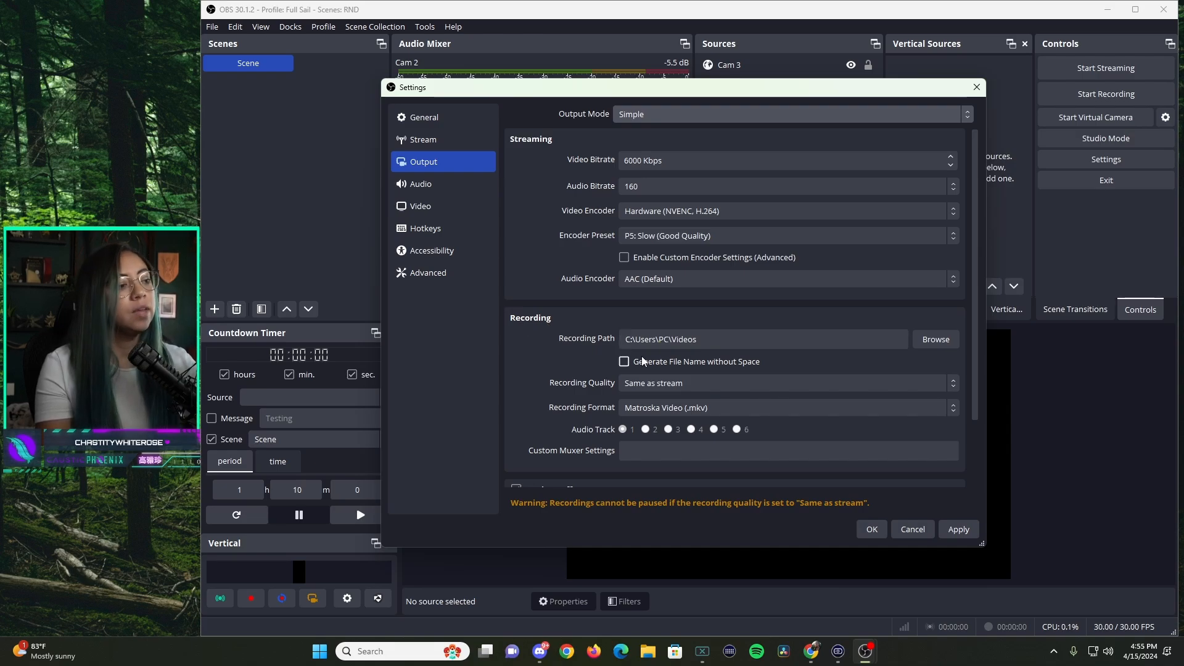
Step: Set the recording format to MPEG-4 (.mp4), apply the output settings and close them
left_click(673, 413)
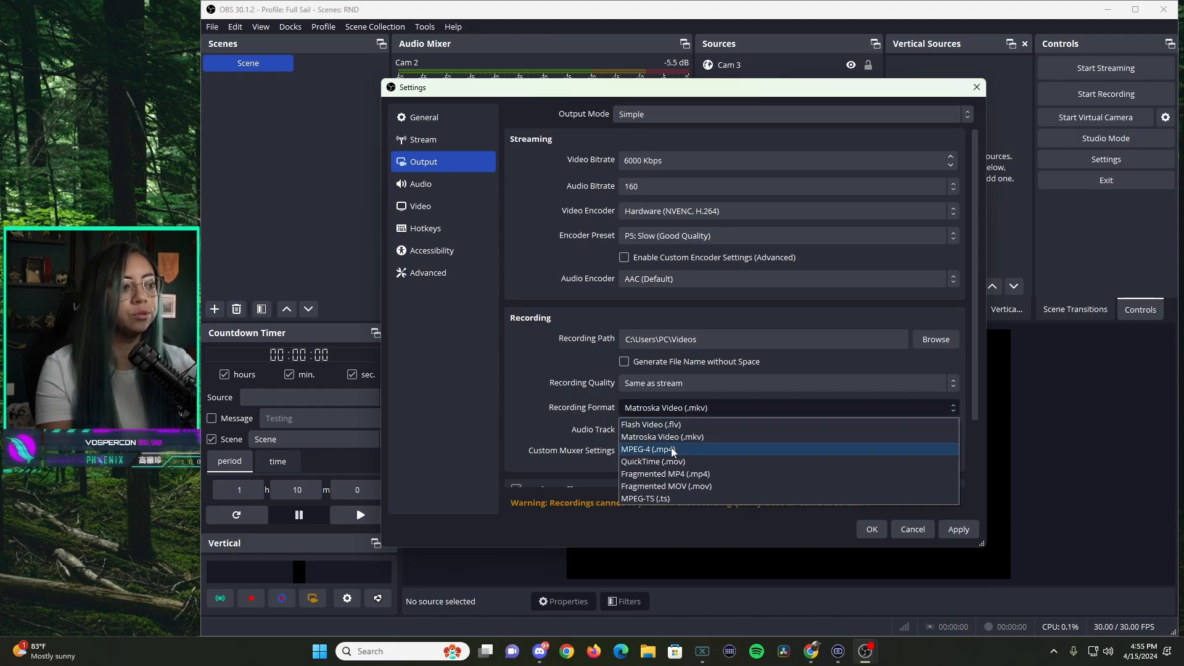
left_click(668, 446)
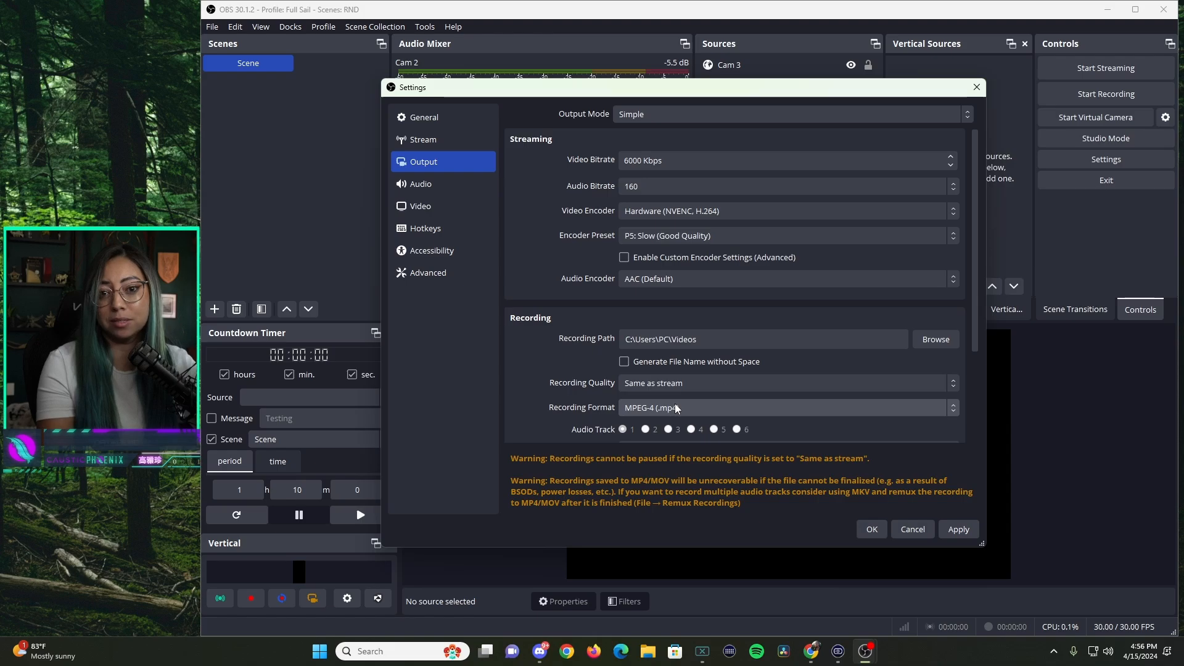
left_click(970, 534)
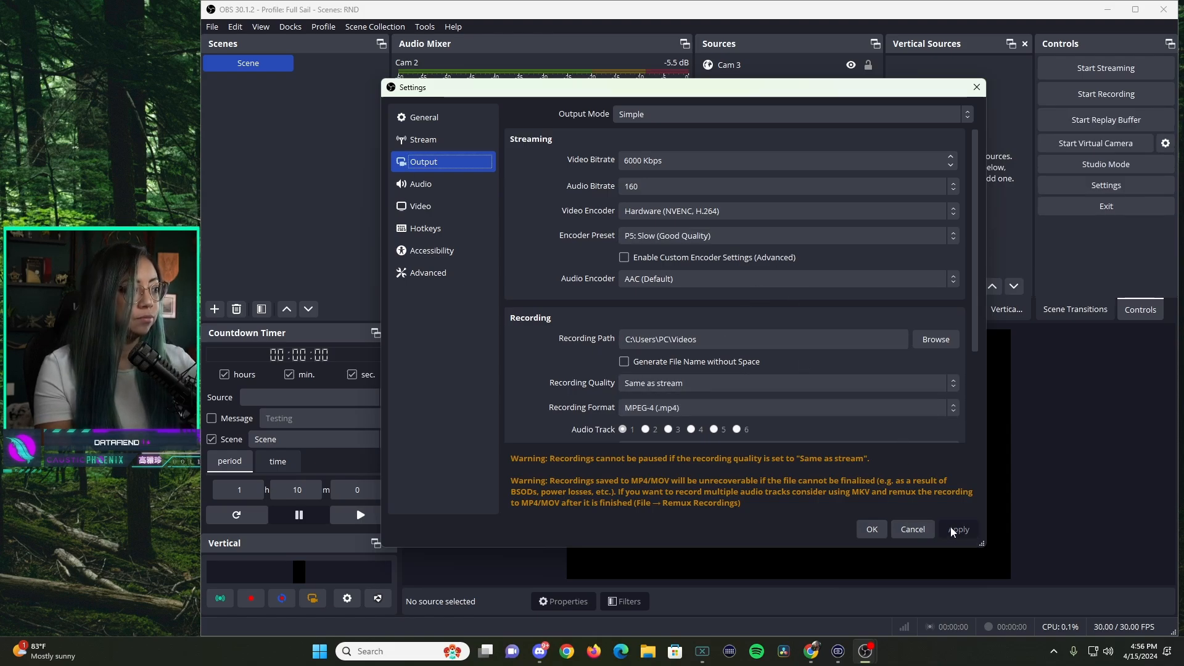
left_click(868, 529)
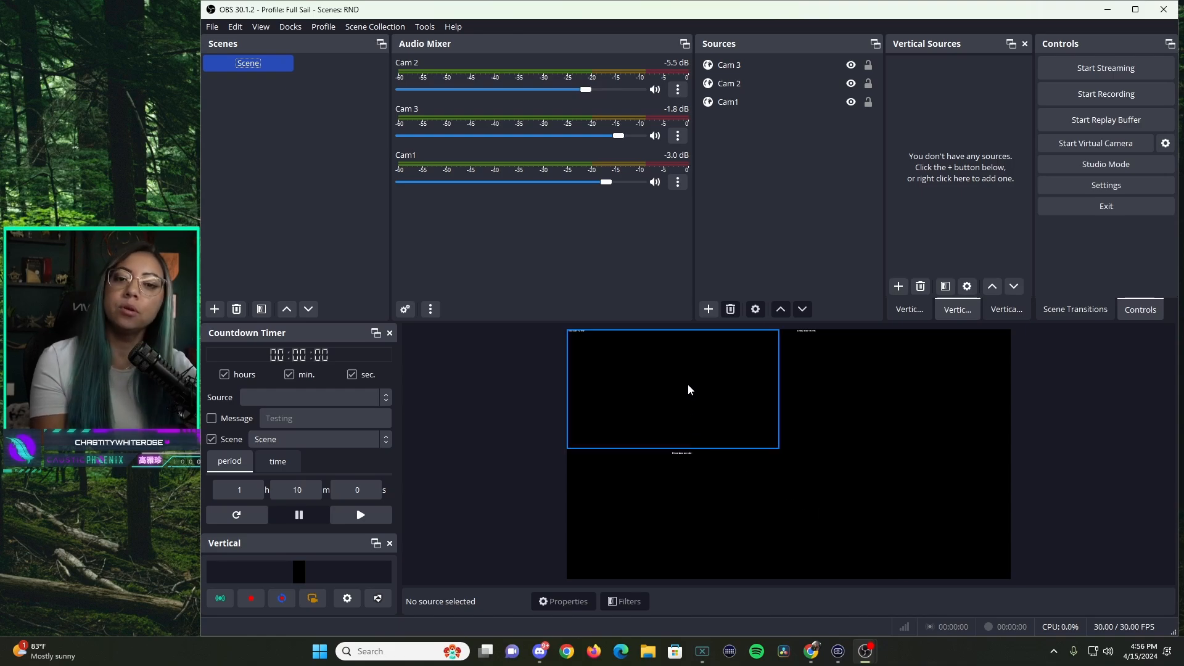
Step: Create a new scene collection named Generic Tournament
left_click(328, 31)
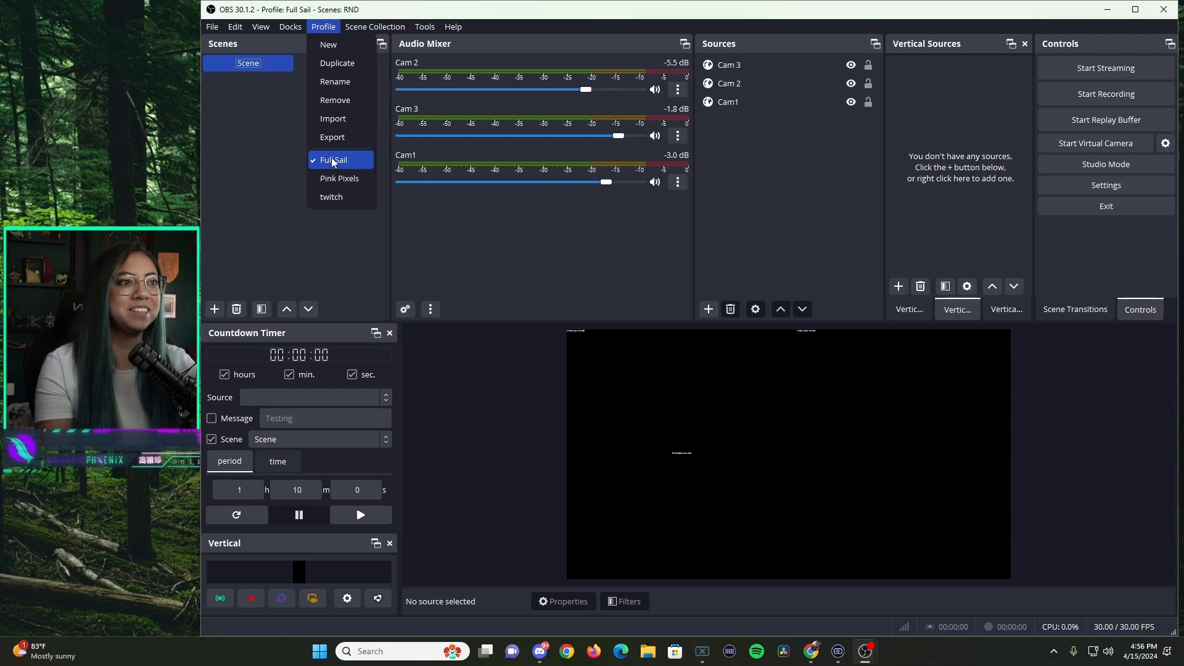
mouse_move(378, 32)
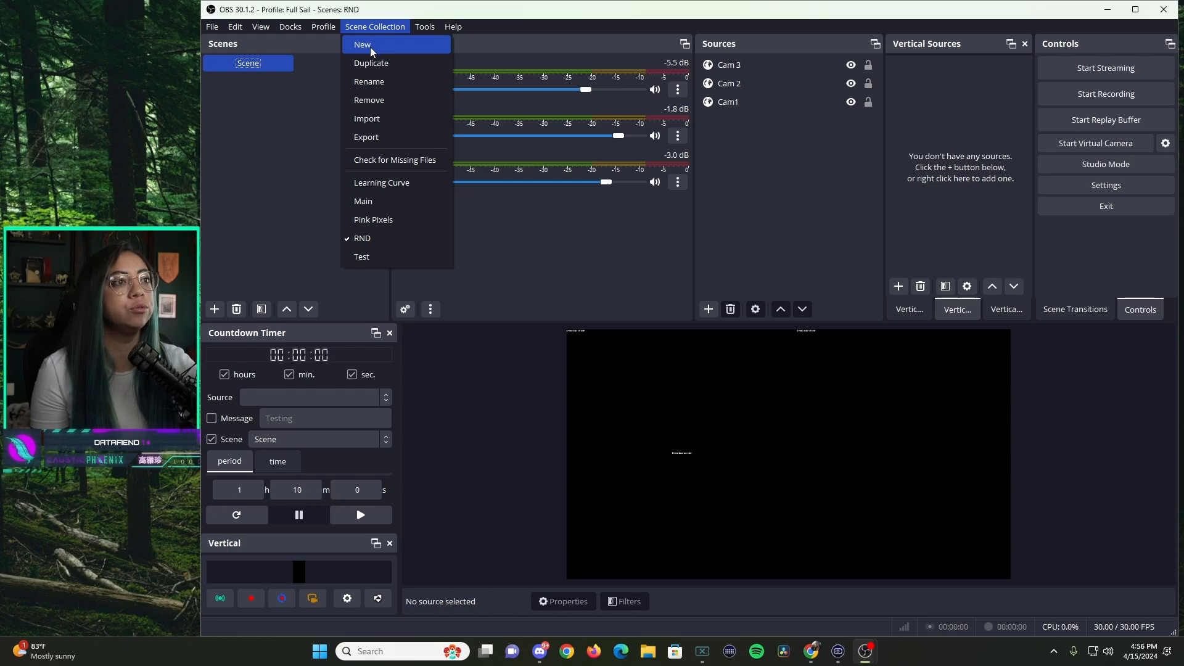
left_click(371, 46)
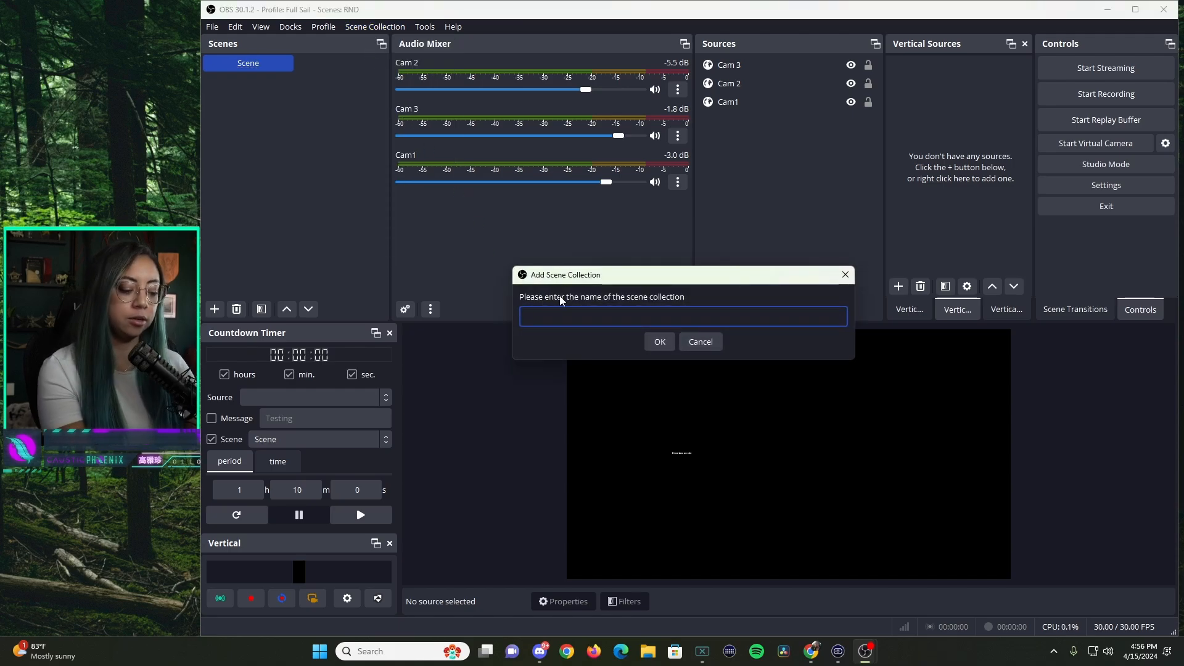
type("Generi")
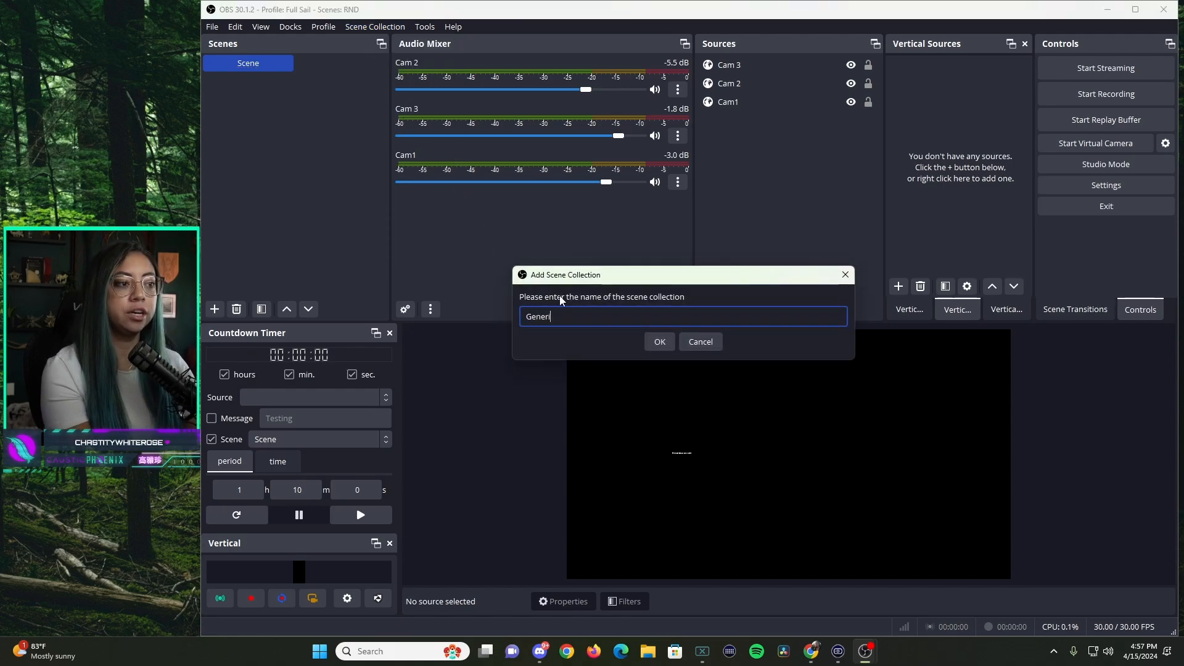
type("c Tournament")
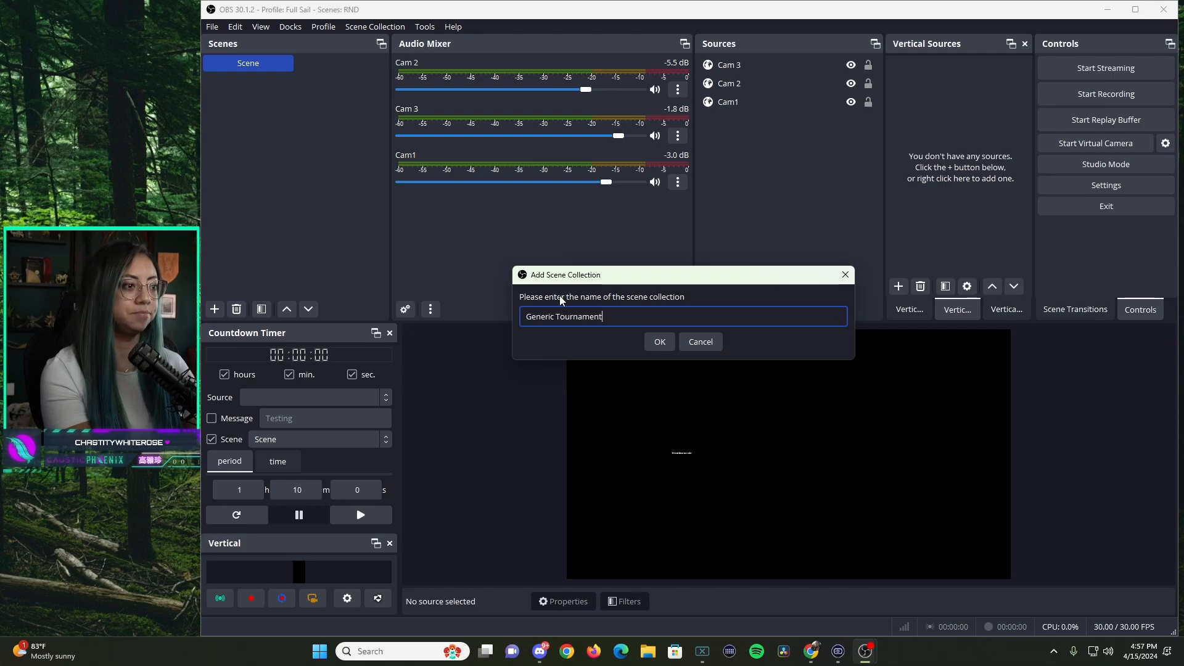
left_click(659, 342)
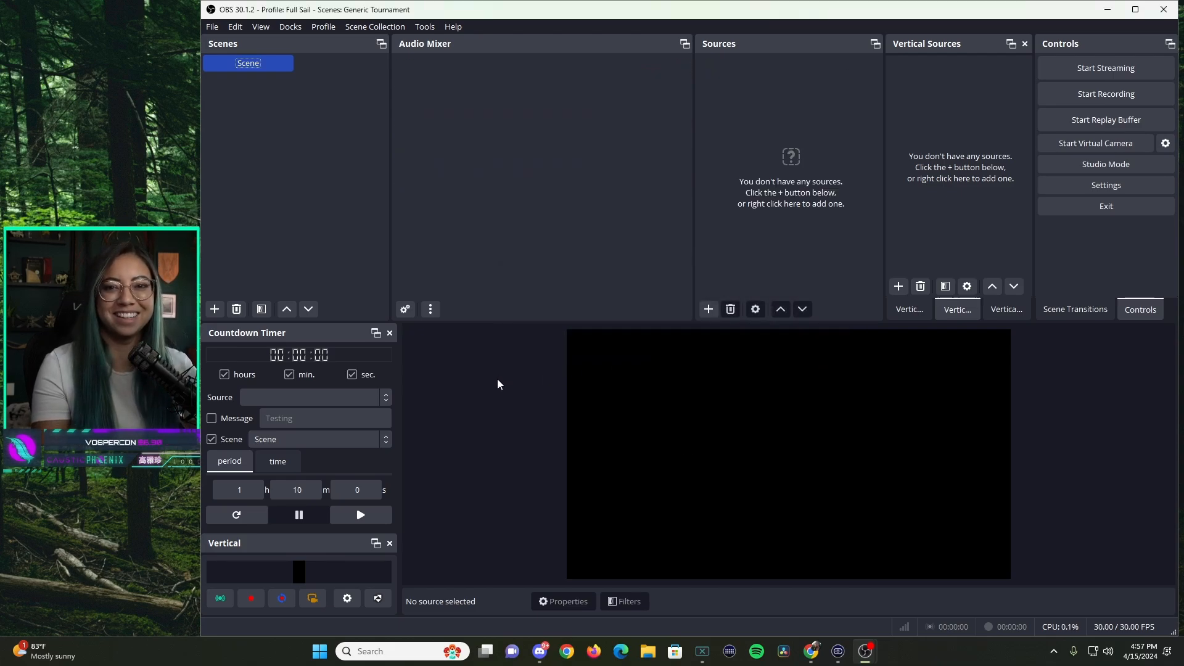
left_click(361, 26)
mouse_move(323, 27)
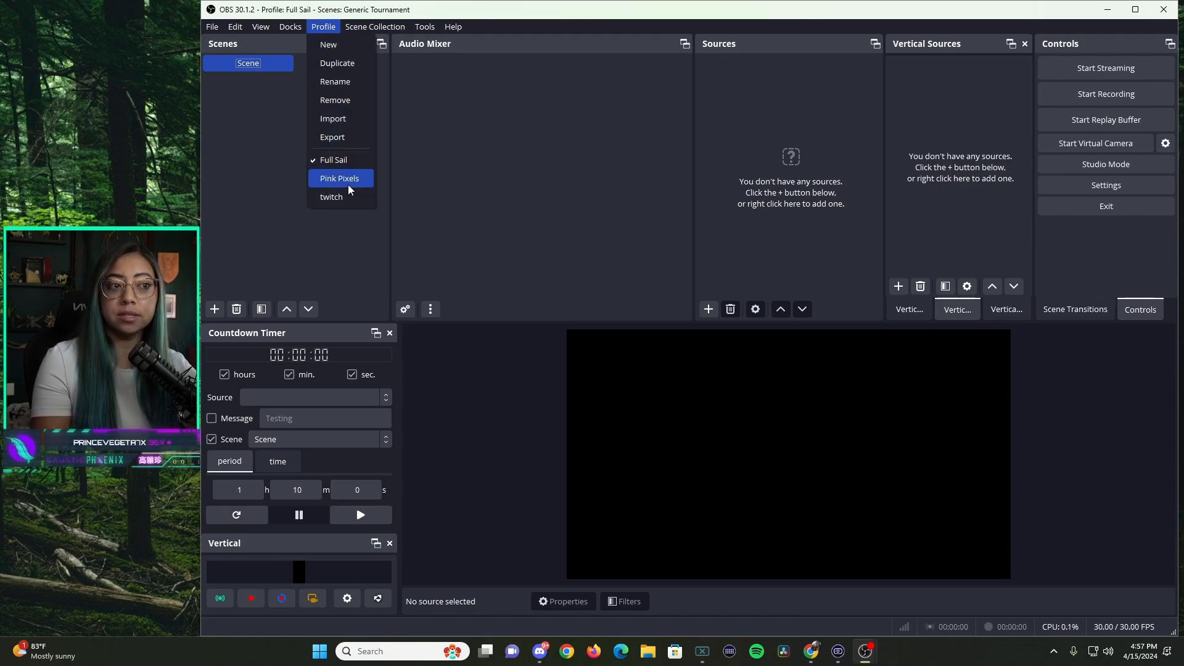
mouse_move(375, 26)
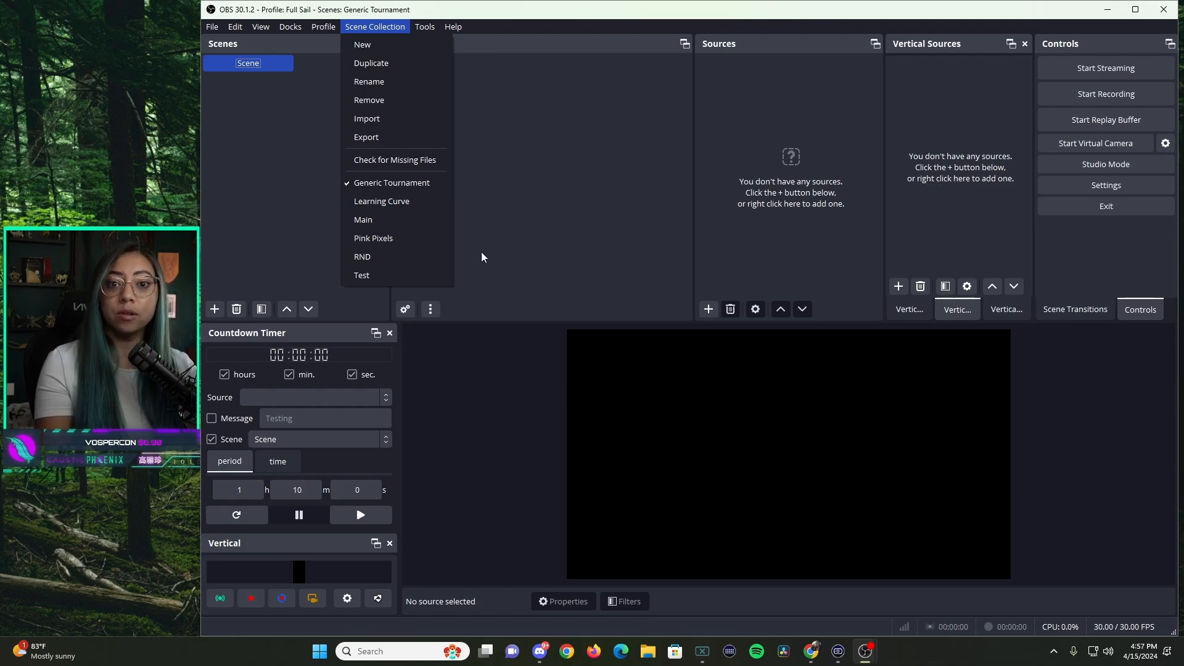
left_click(261, 214)
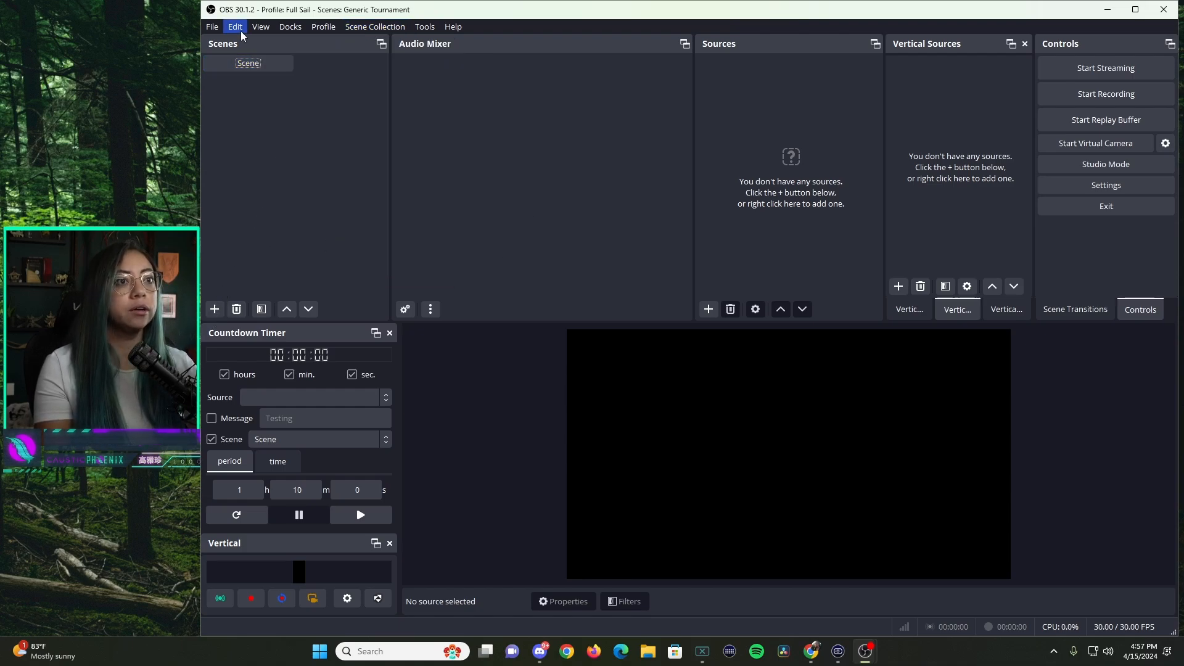
Step: Add a scene named Getting Started to the collection
left_click(214, 310)
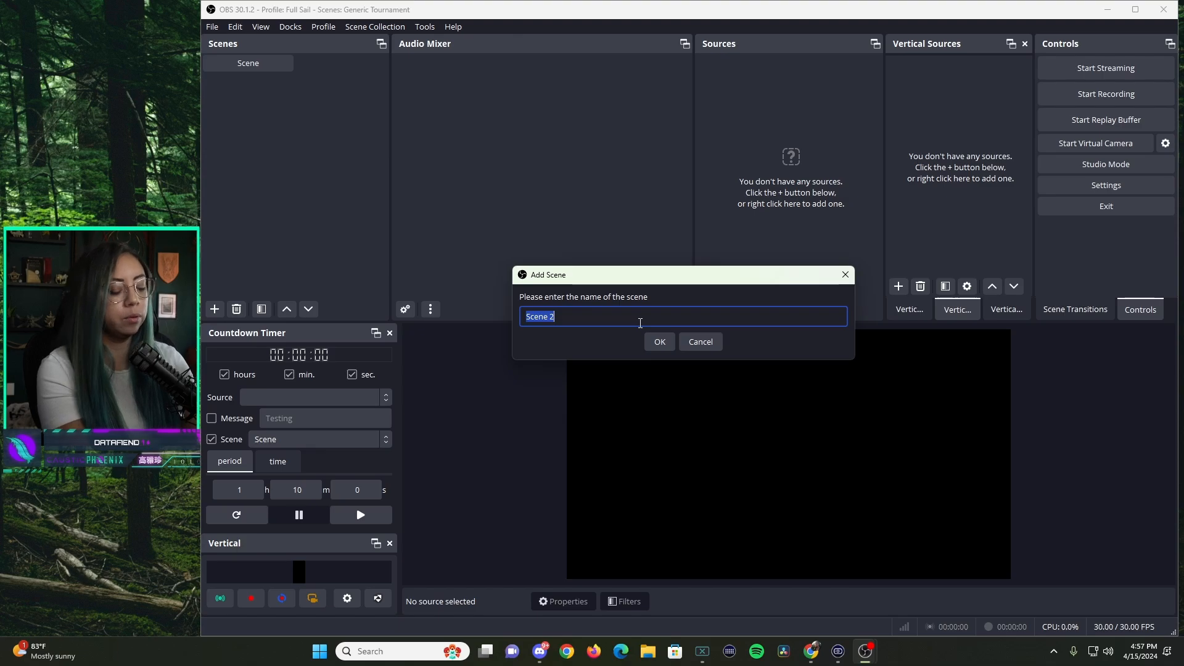
type("Getting Started")
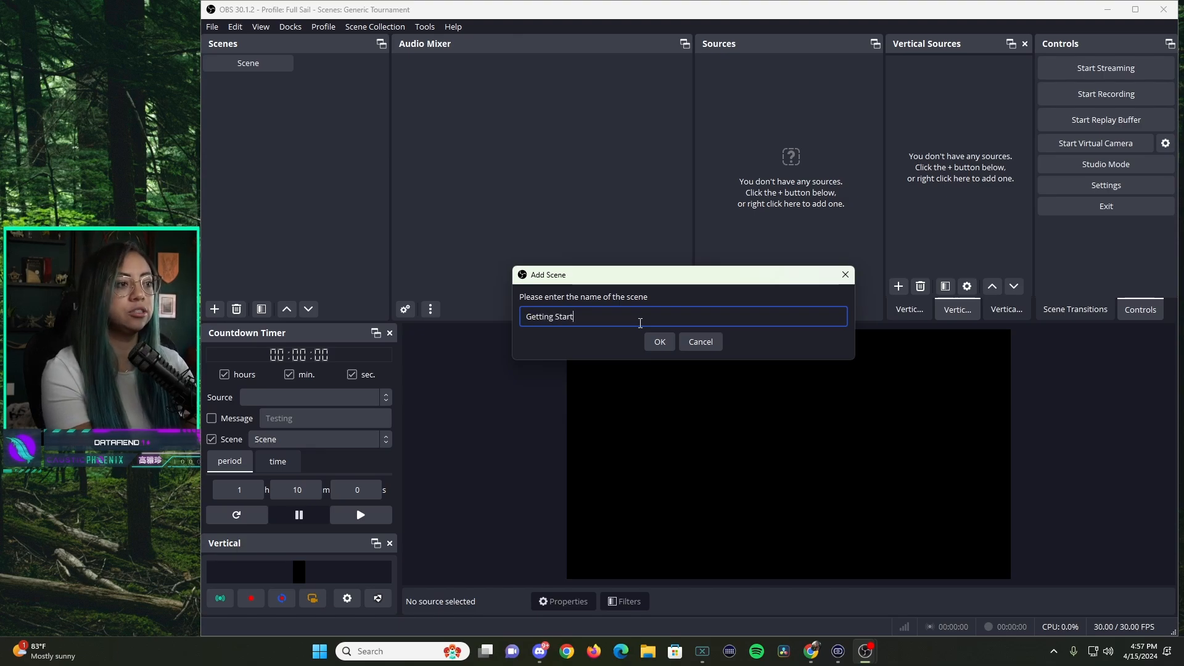
left_click(659, 341)
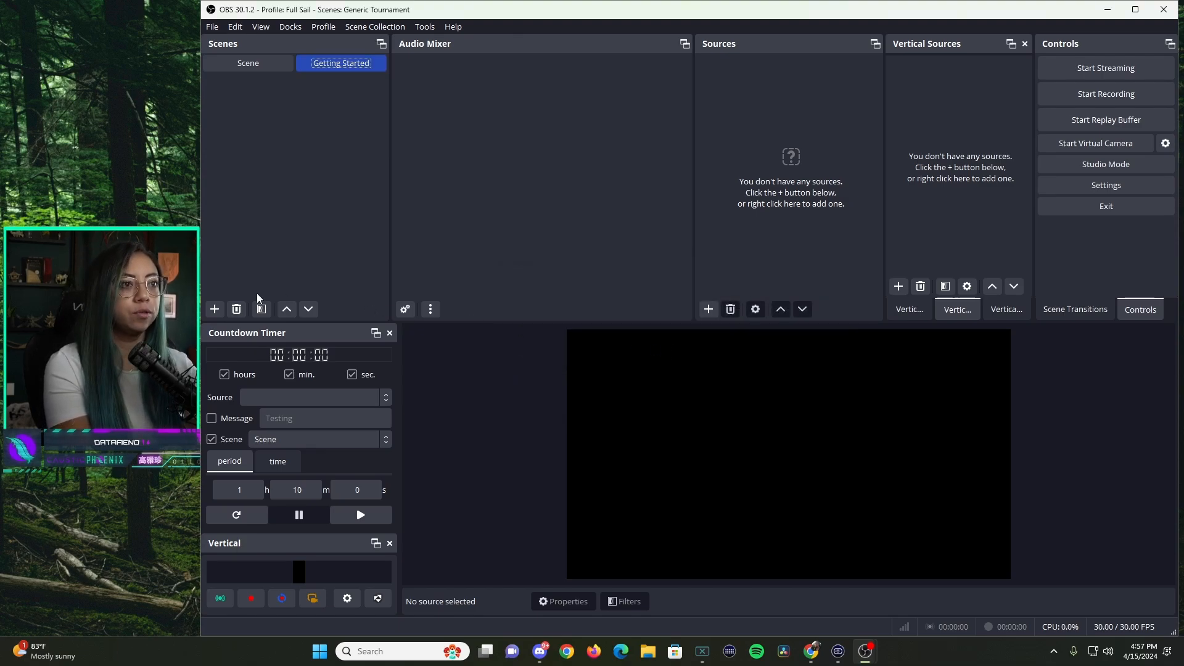
Step: Rename the default scene as Casters and move the Getting Started scene ahead of it in the scene list
left_click(259, 67)
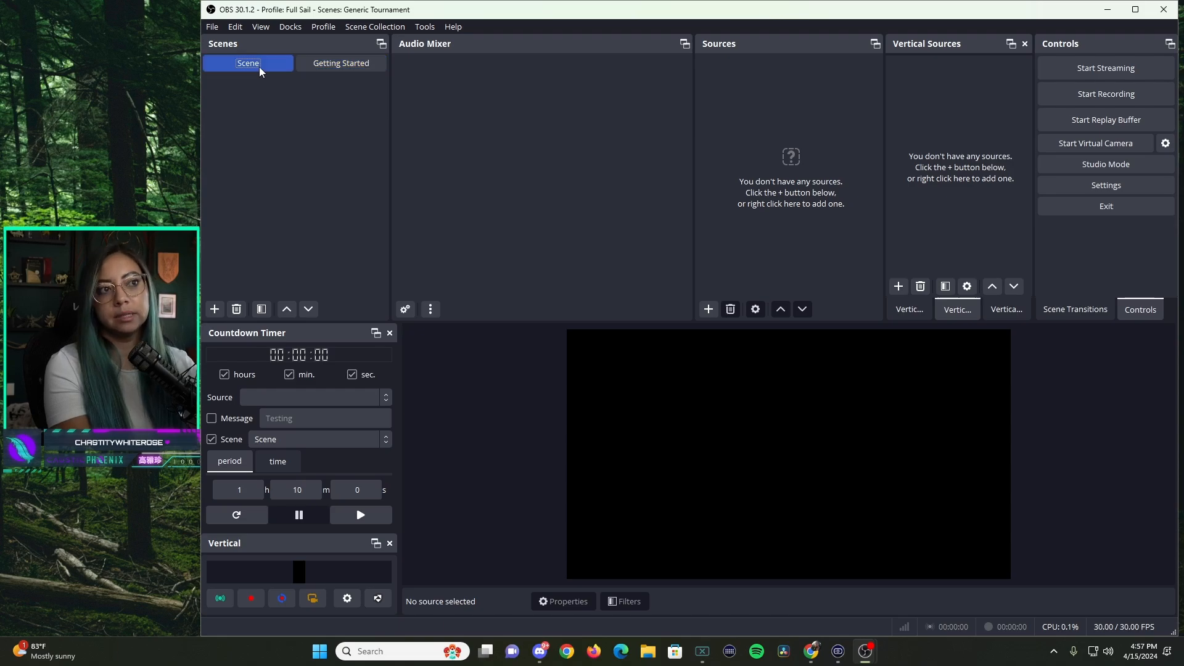
right_click(259, 67)
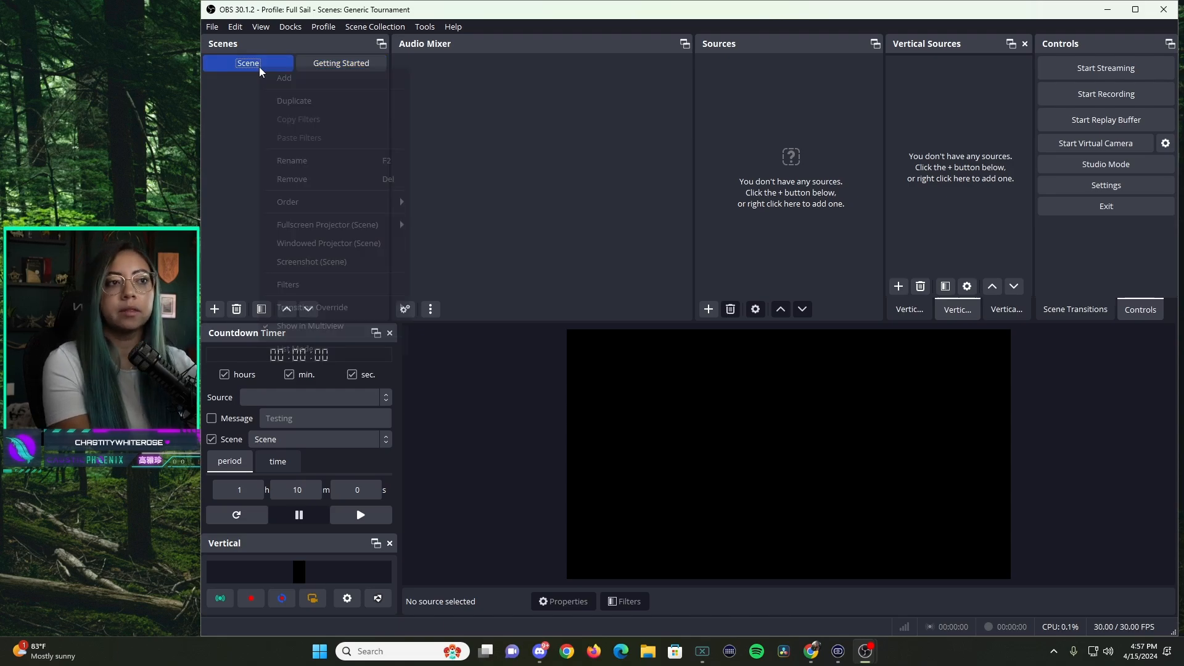
left_click(308, 162)
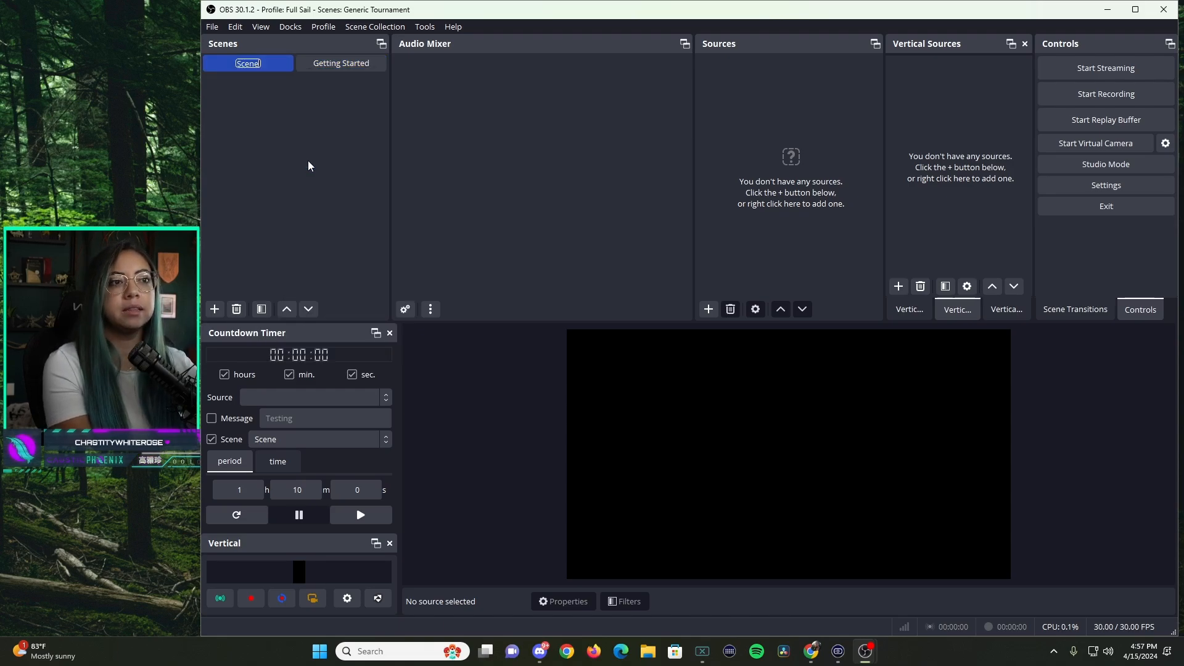
type("Castel")
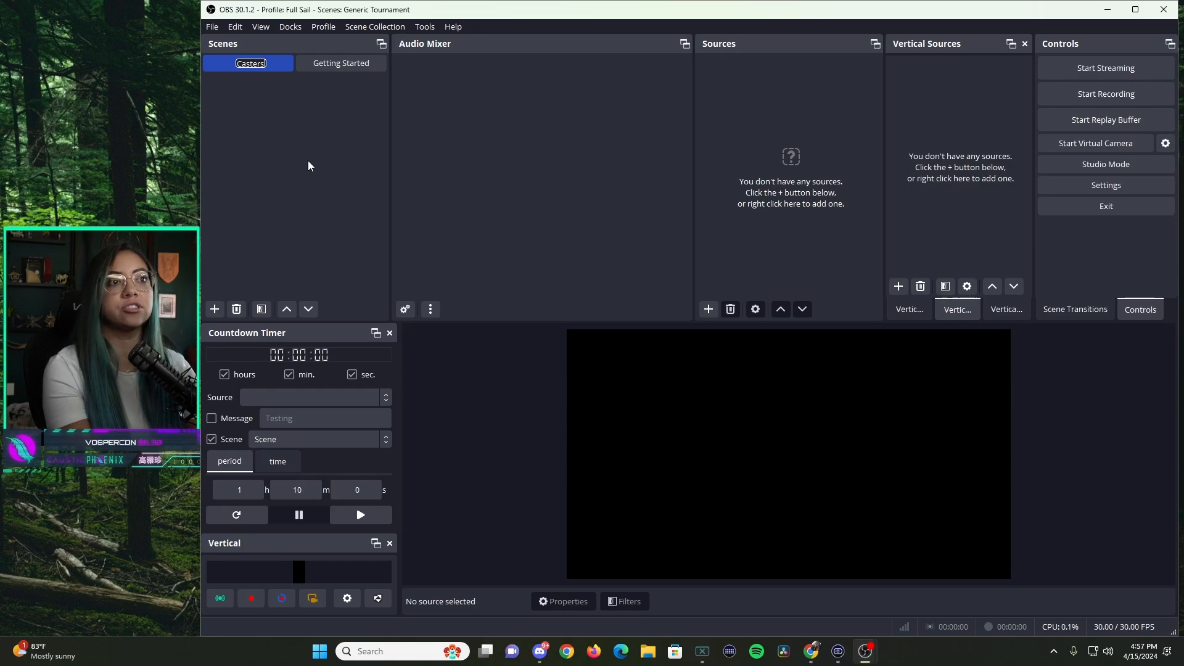
type("rs")
key("Return")
left_click_drag(343, 64, 269, 64)
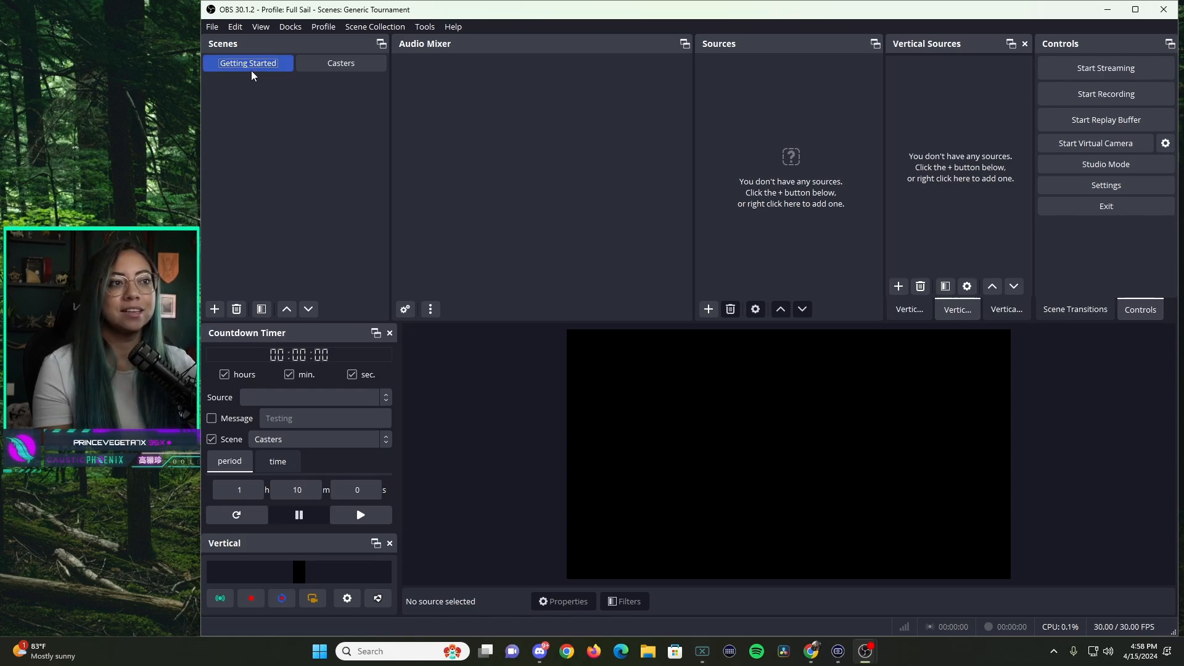
Step: Add two scenes named Bracket and Promo Vid to the scene collection
left_click(214, 309)
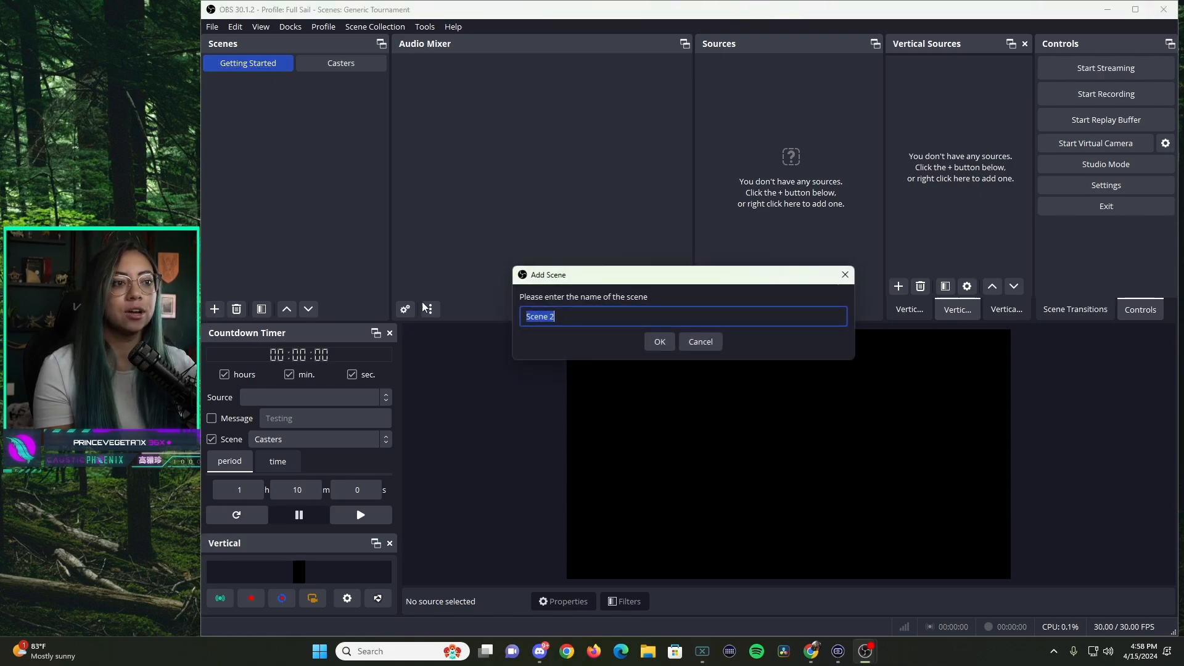
type("Bracket")
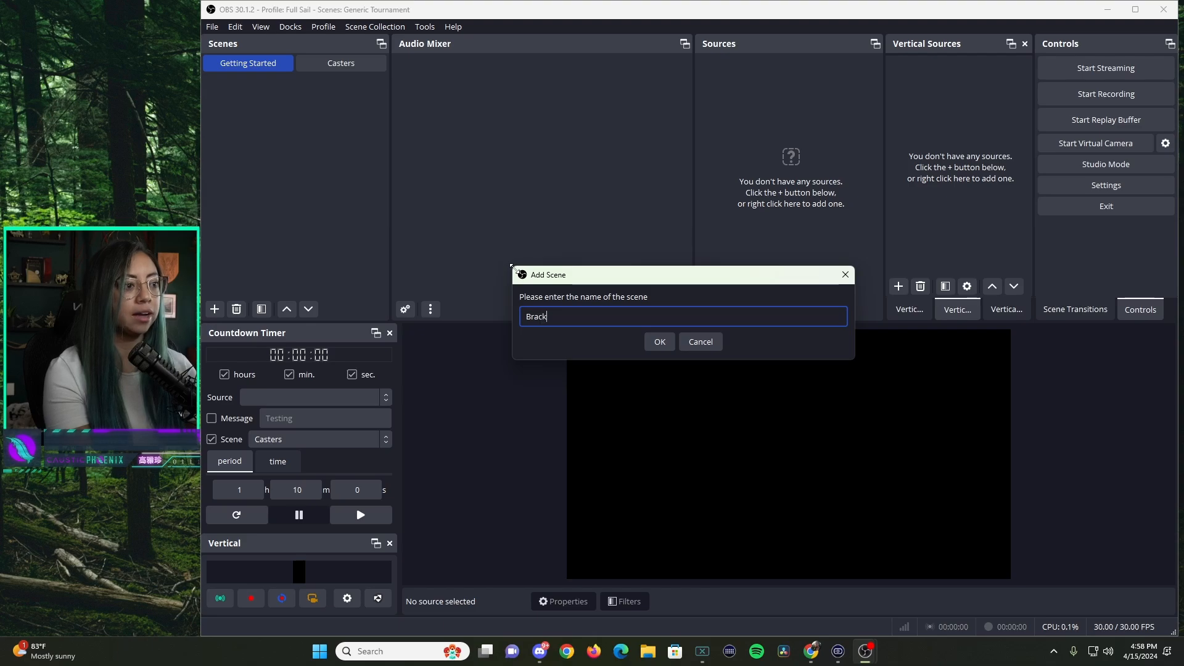
left_click(661, 341)
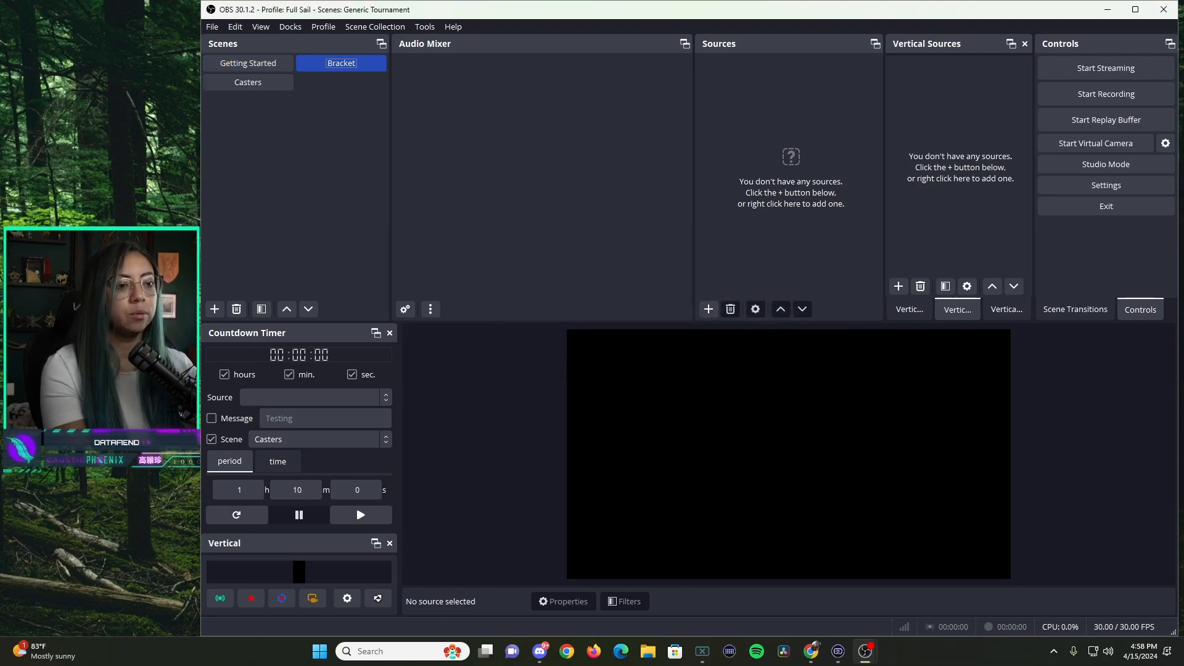
left_click(215, 309)
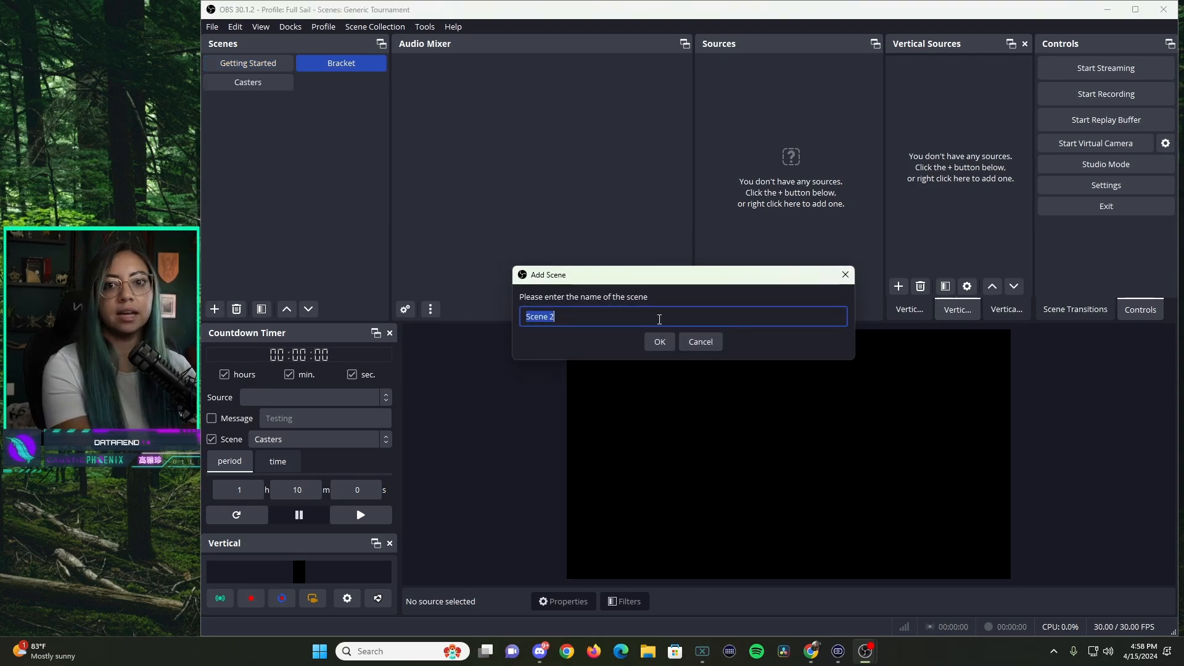
type("Promo Vid")
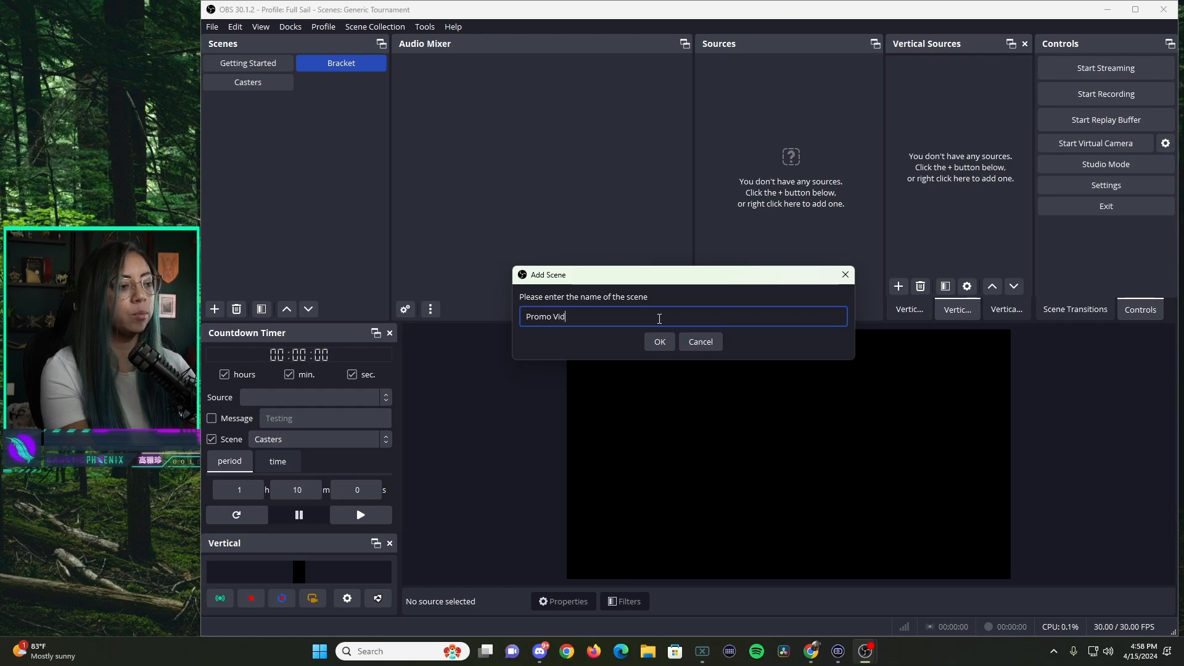
left_click(665, 340)
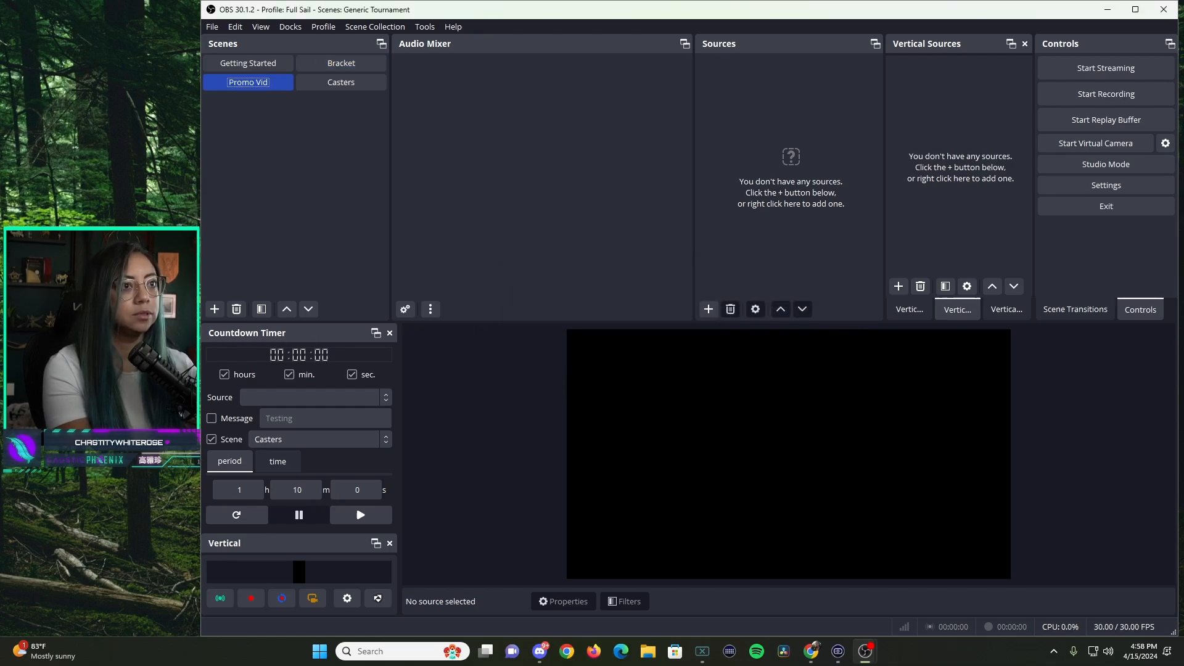
Step: Add two more scenes to the collection, named VS and 2PiP
left_click(216, 308)
type("V")
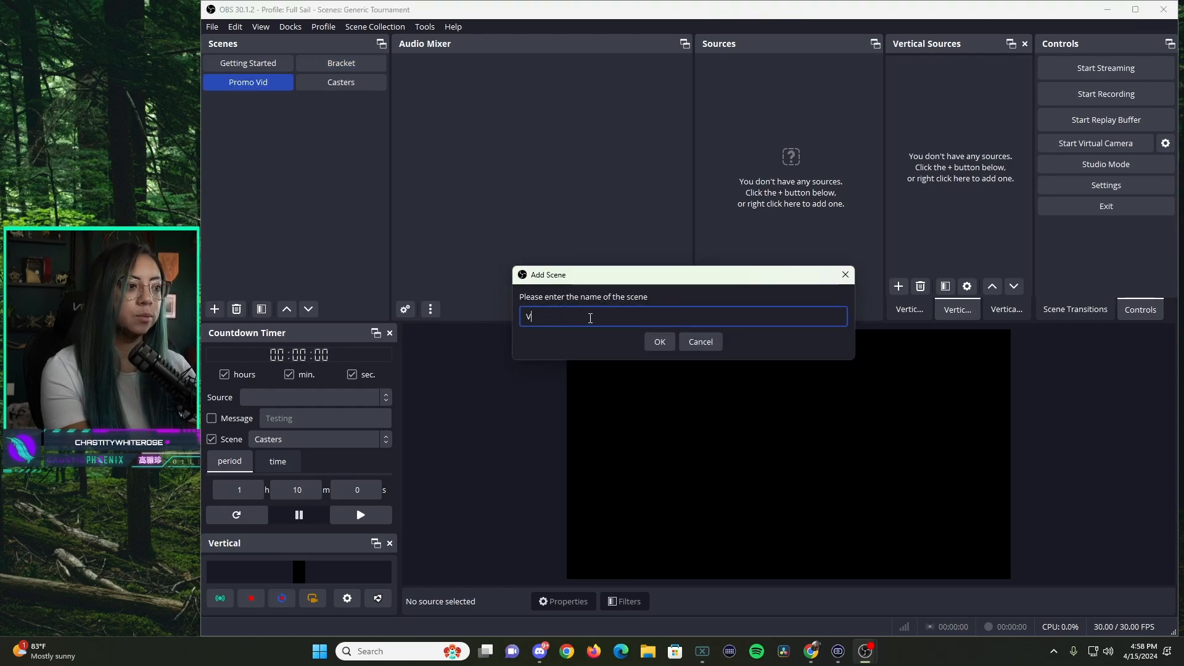
type("S")
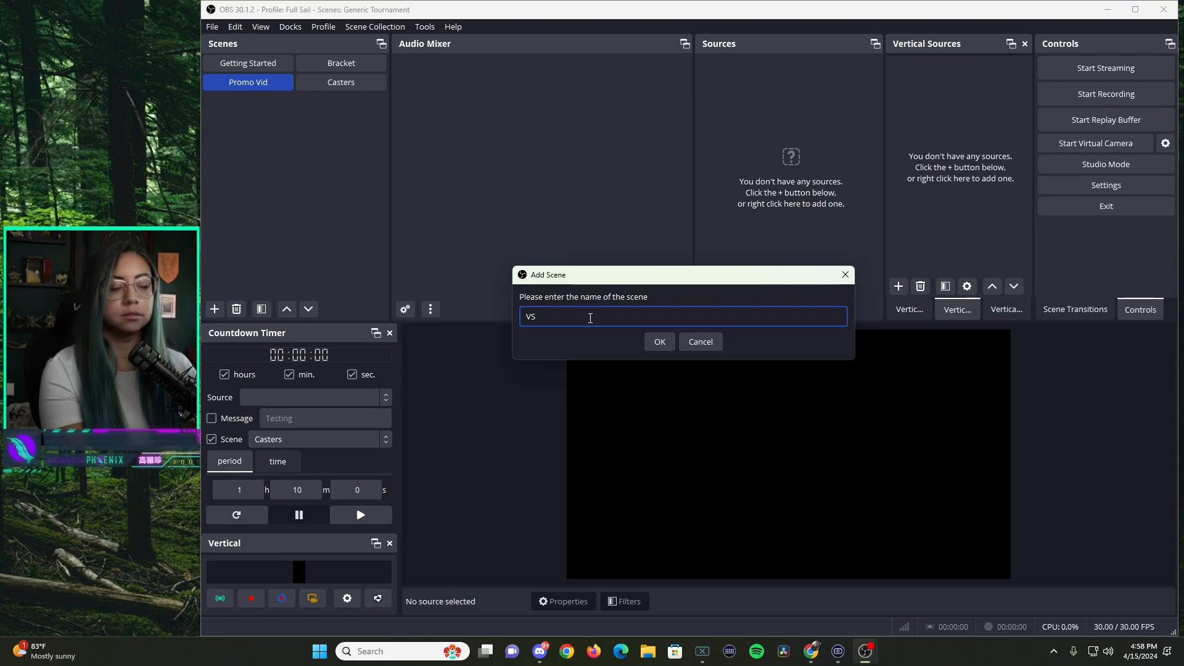
left_click(663, 340)
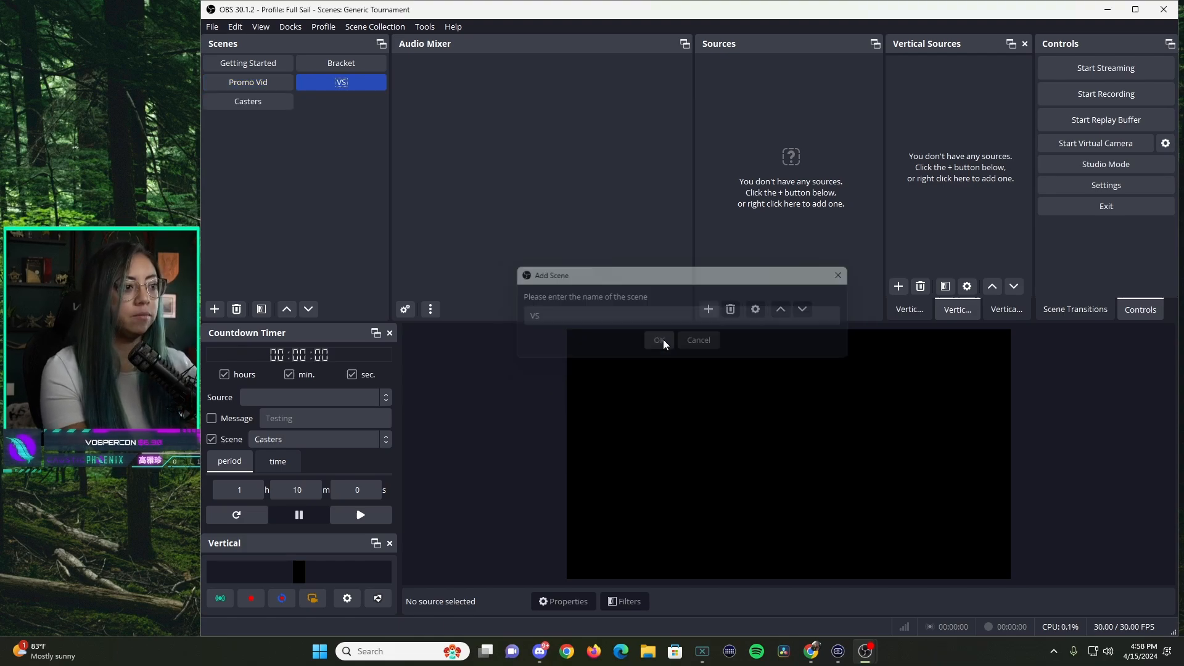
left_click(213, 312)
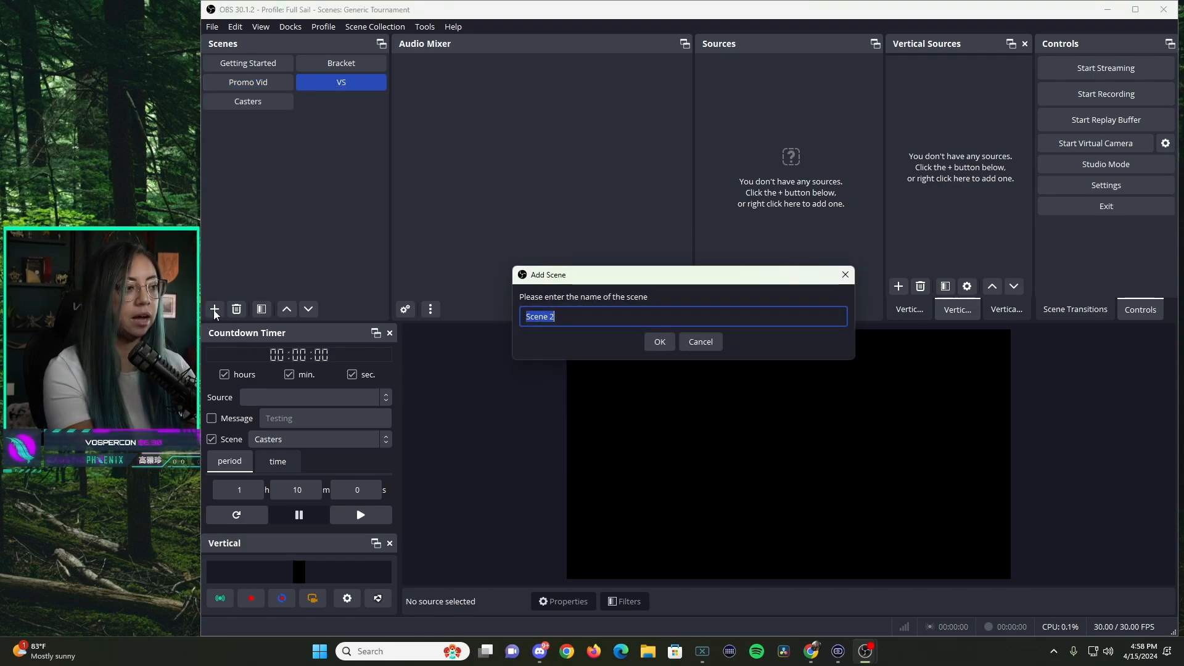
type("2PiP")
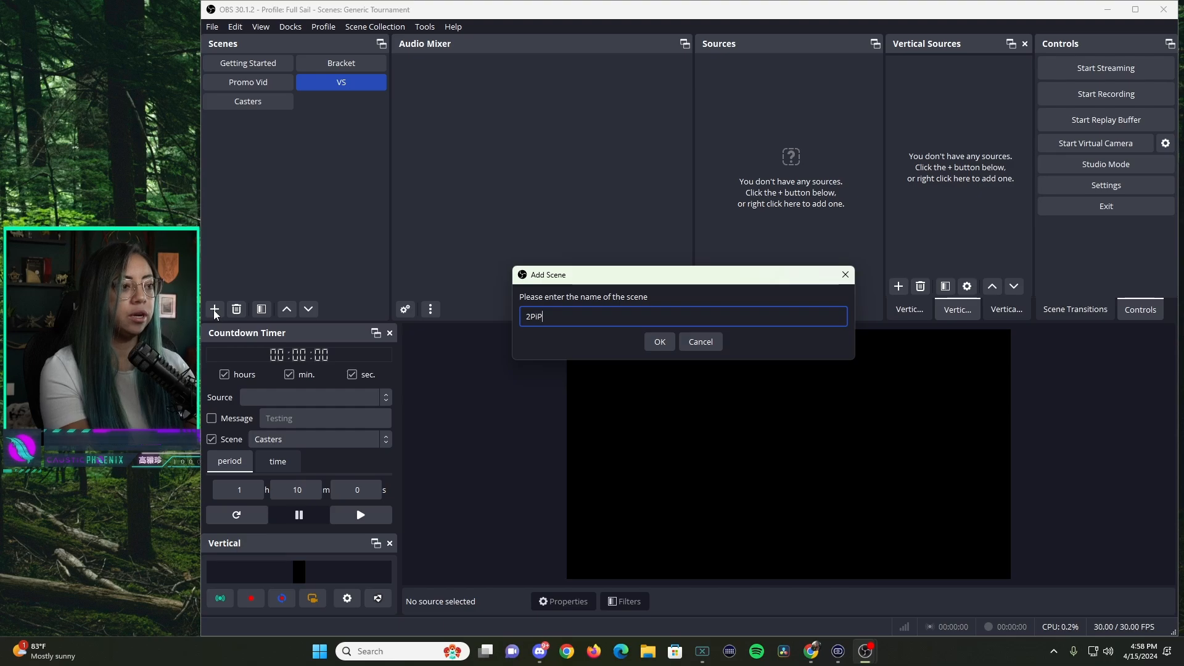
left_click(667, 341)
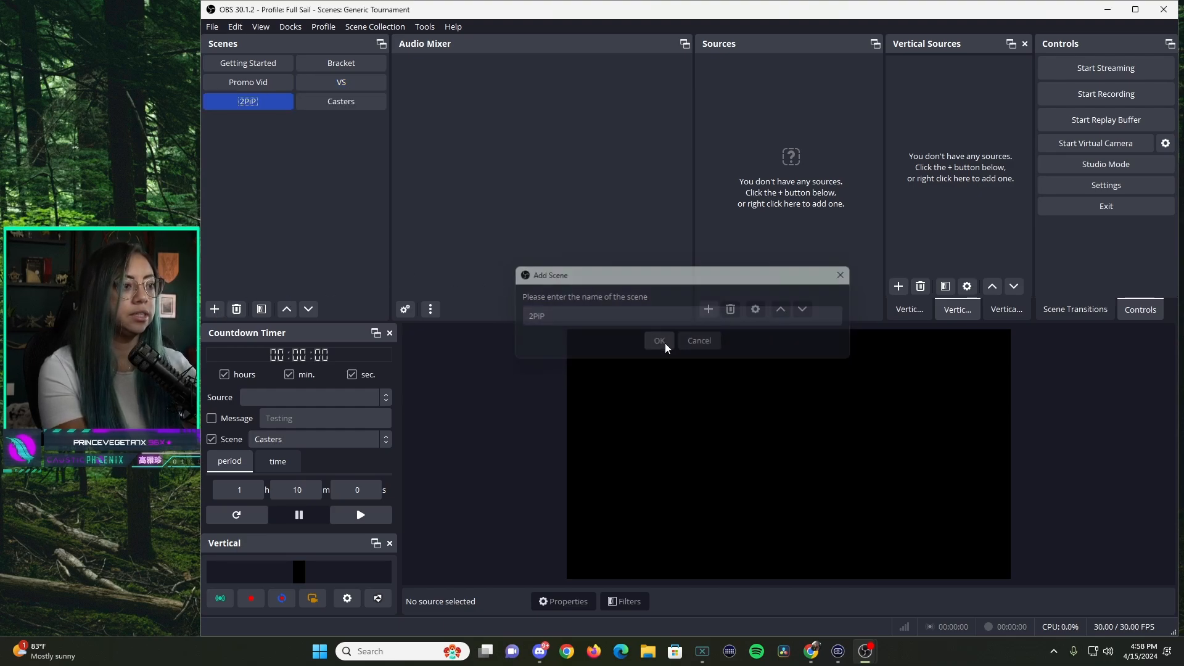
Step: Add a Gameplay 1 scene and an Interview scene to the collection
left_click(214, 309)
type("Gameplay 1")
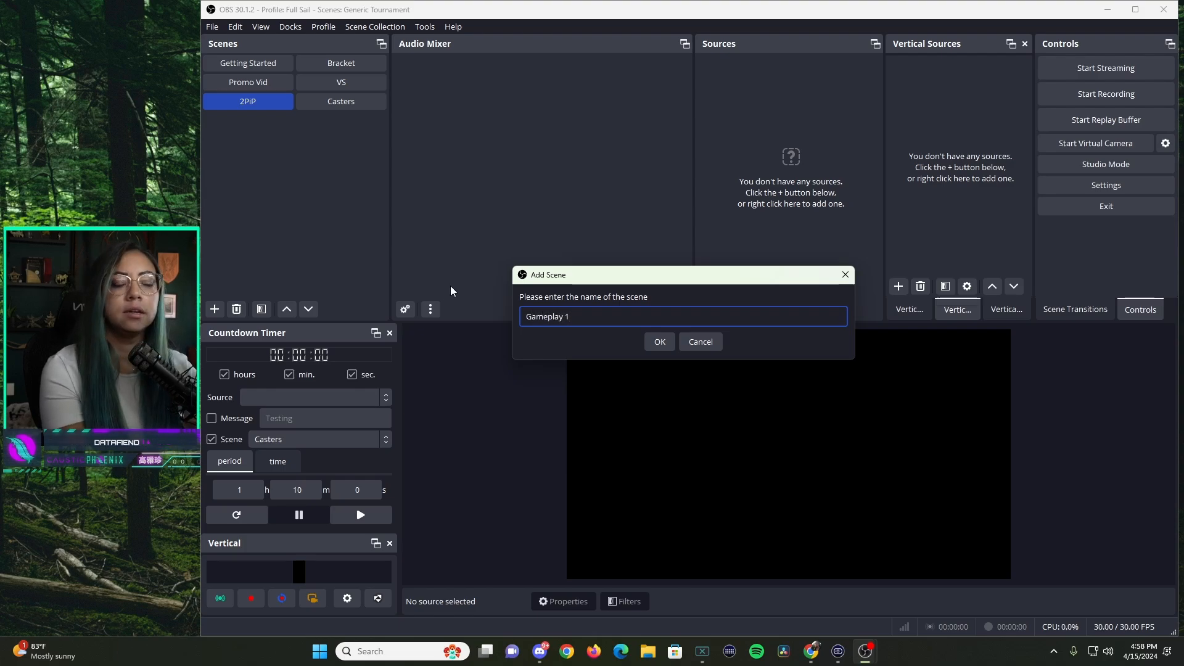
left_click(660, 342)
left_click(214, 309)
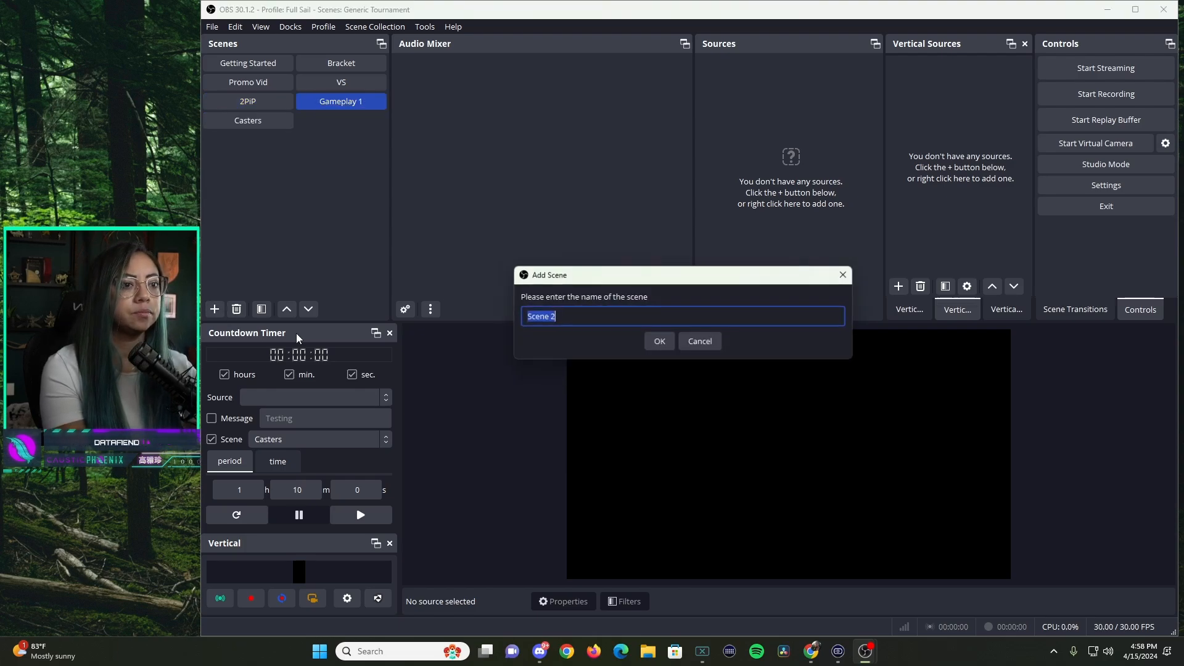
type("Interview")
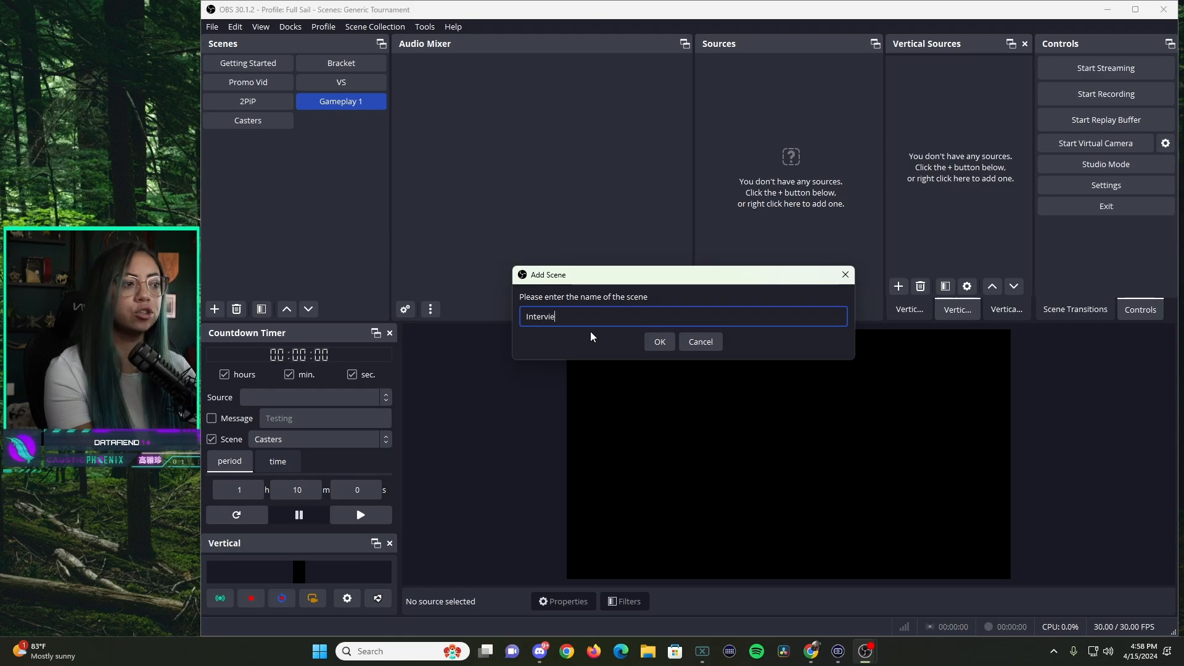
left_click(671, 343)
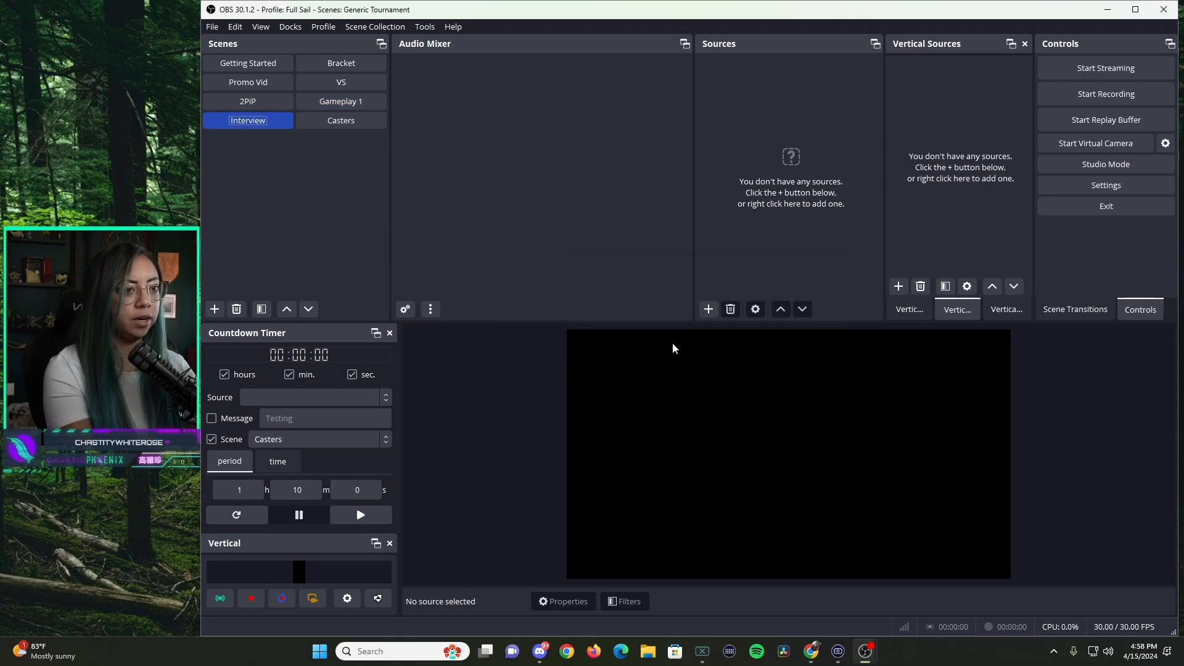
Step: Add a scene named End Scene and move the Casters scene directly after Getting Started
left_click(214, 309)
type("End Scene")
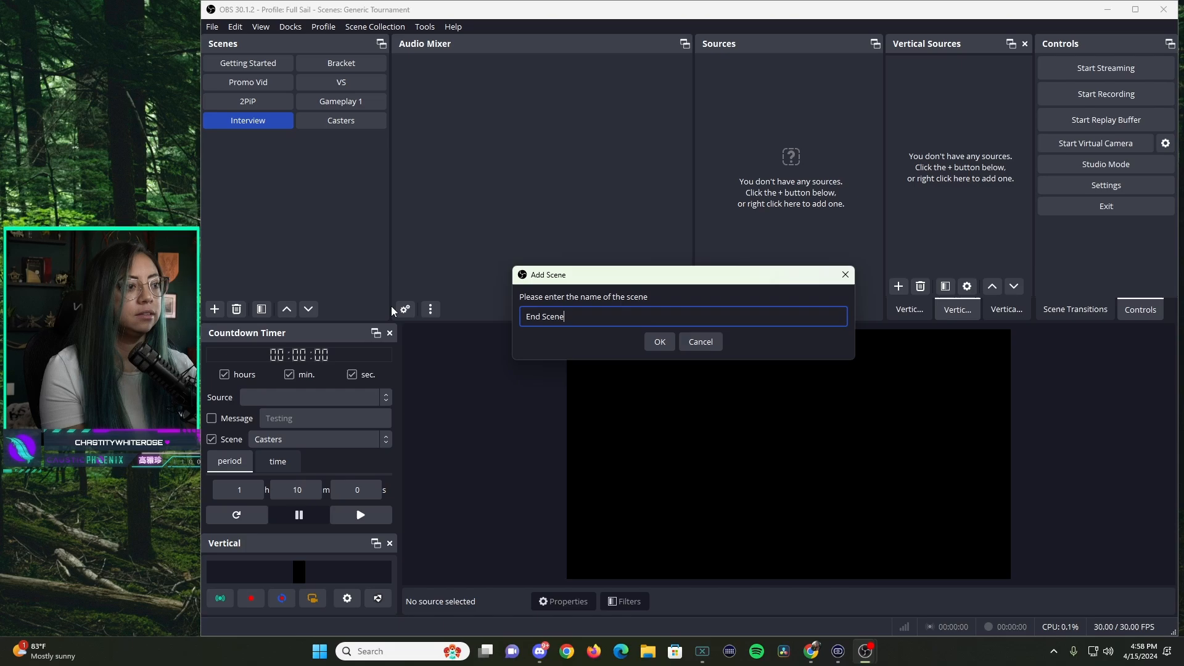
left_click(664, 342)
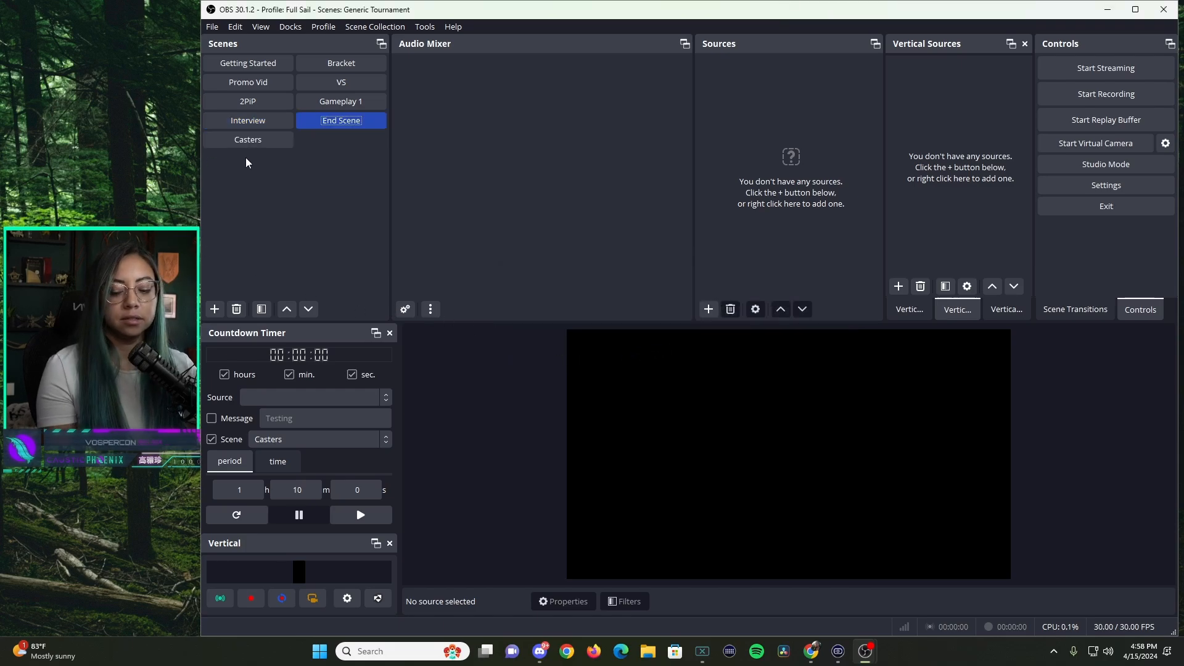
left_click_drag(243, 139, 323, 68)
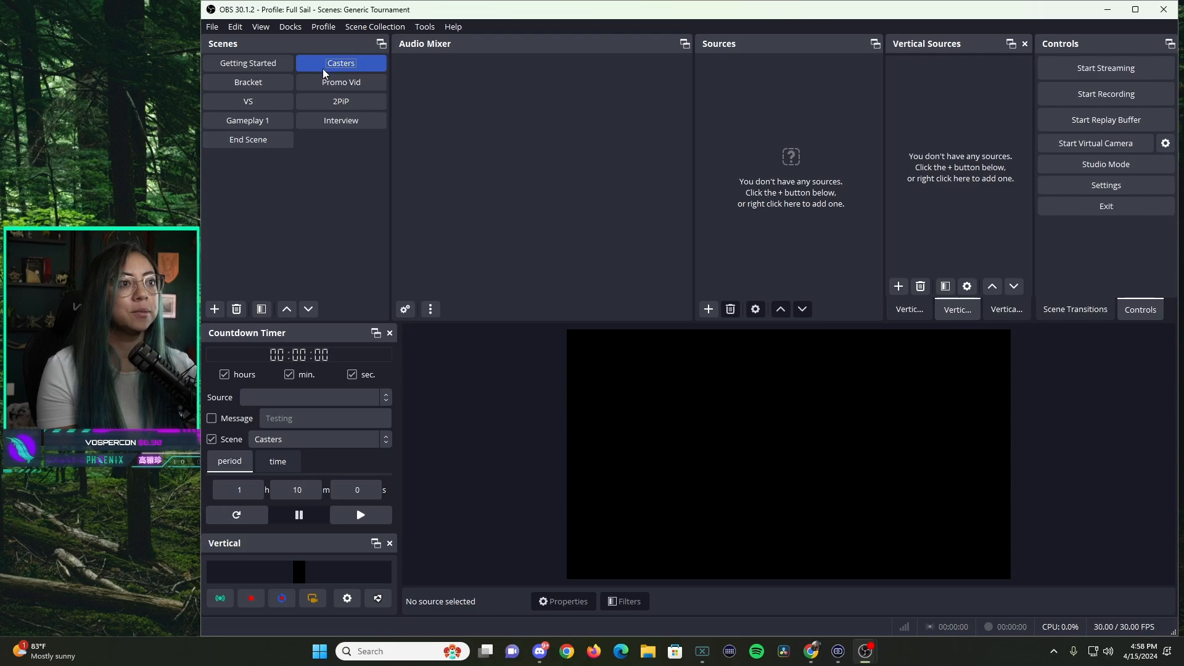
Step: Compare the list and grid display modes of the scenes and leave them in list mode
right_click(329, 147)
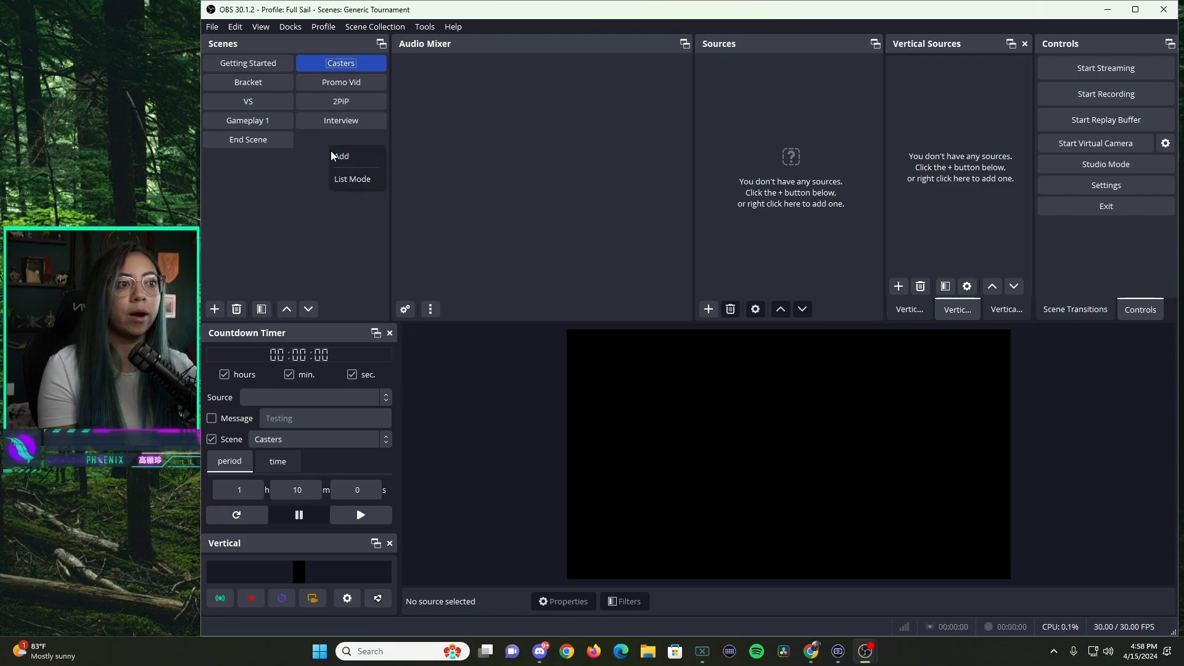
left_click(358, 180)
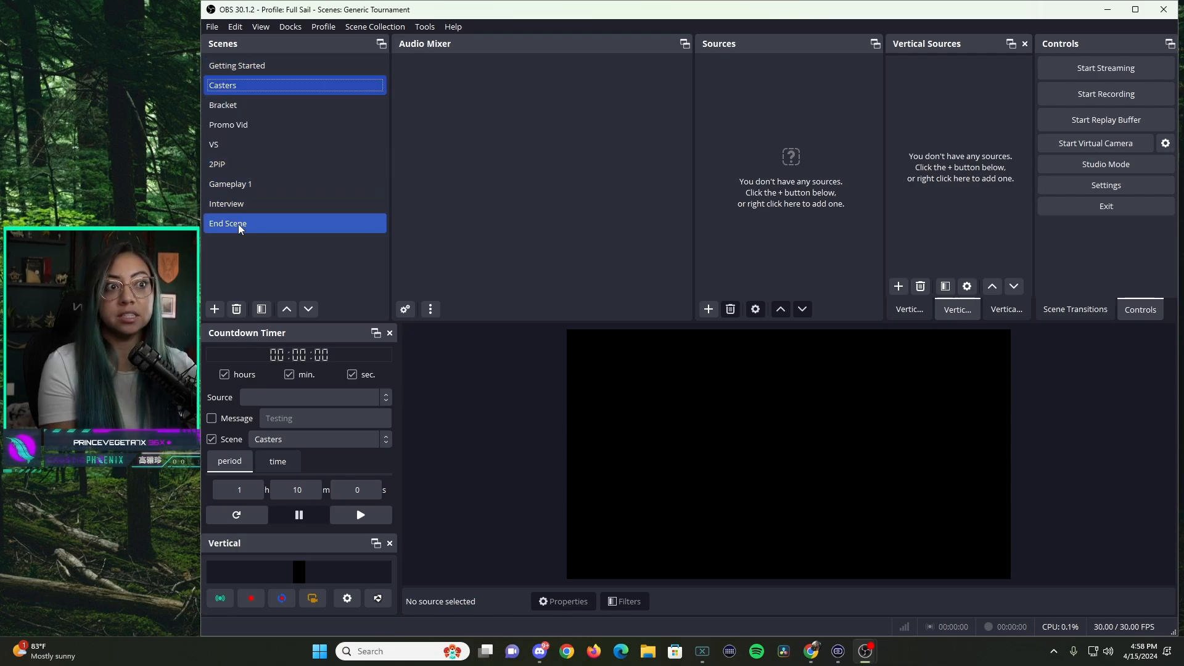
right_click(235, 255)
left_click(250, 286)
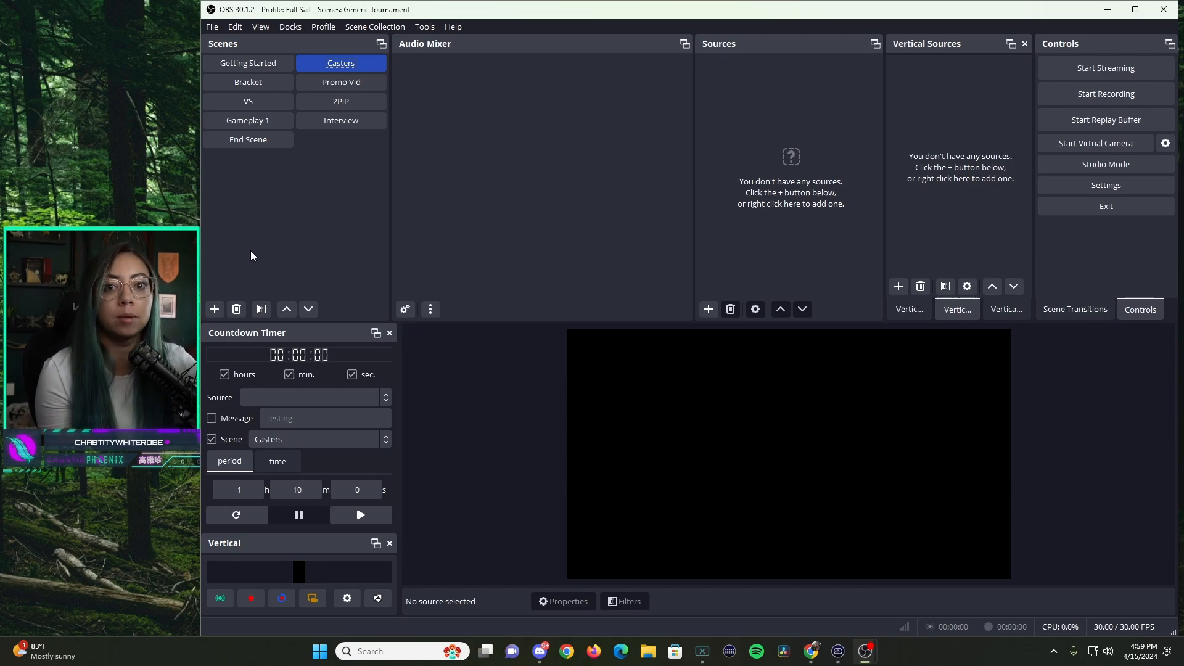
right_click(259, 210)
left_click(275, 220)
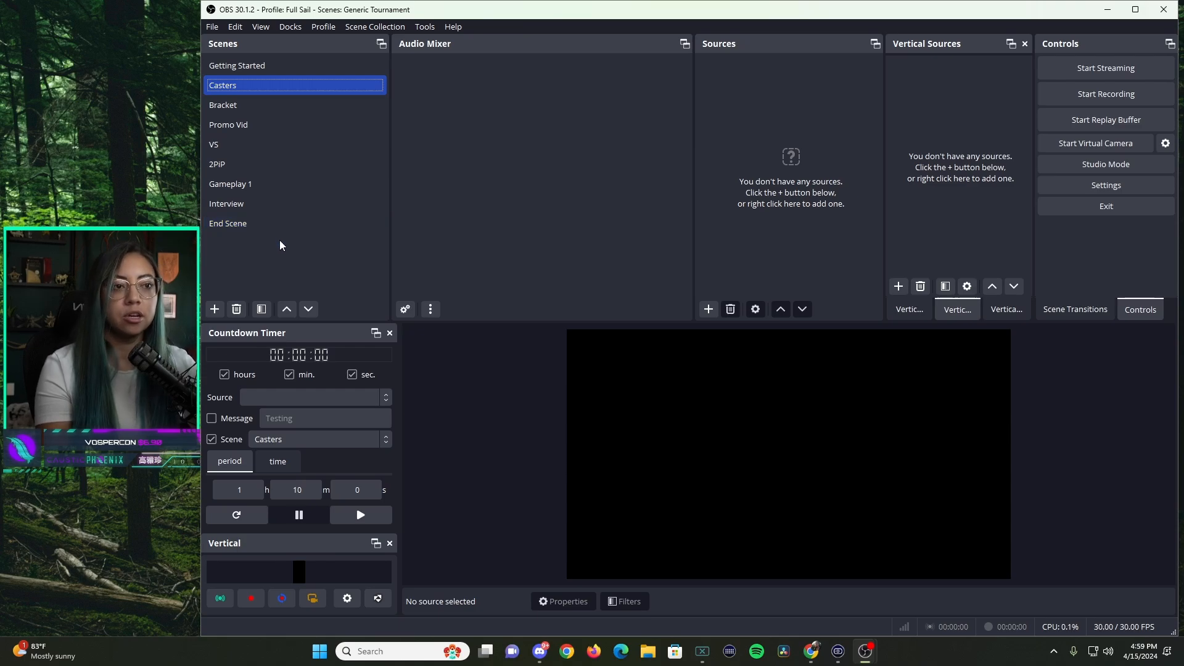
Step: Add a separator scene named with a row of dashes and move it below End Scene
left_click(214, 309)
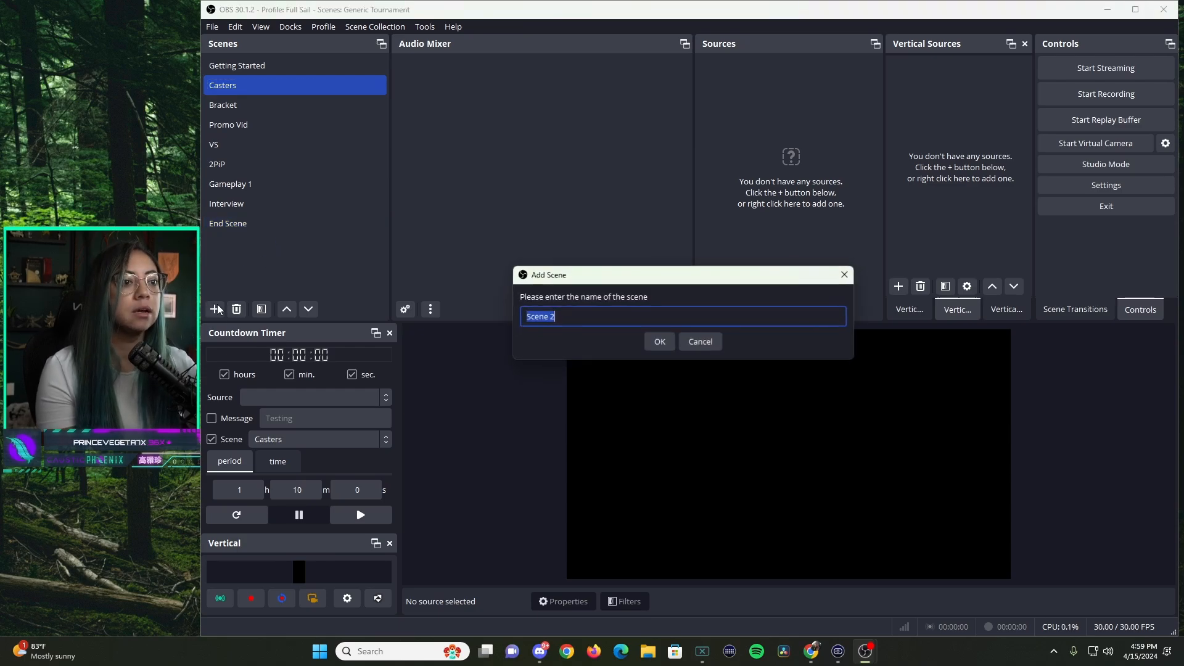
type("----------------------")
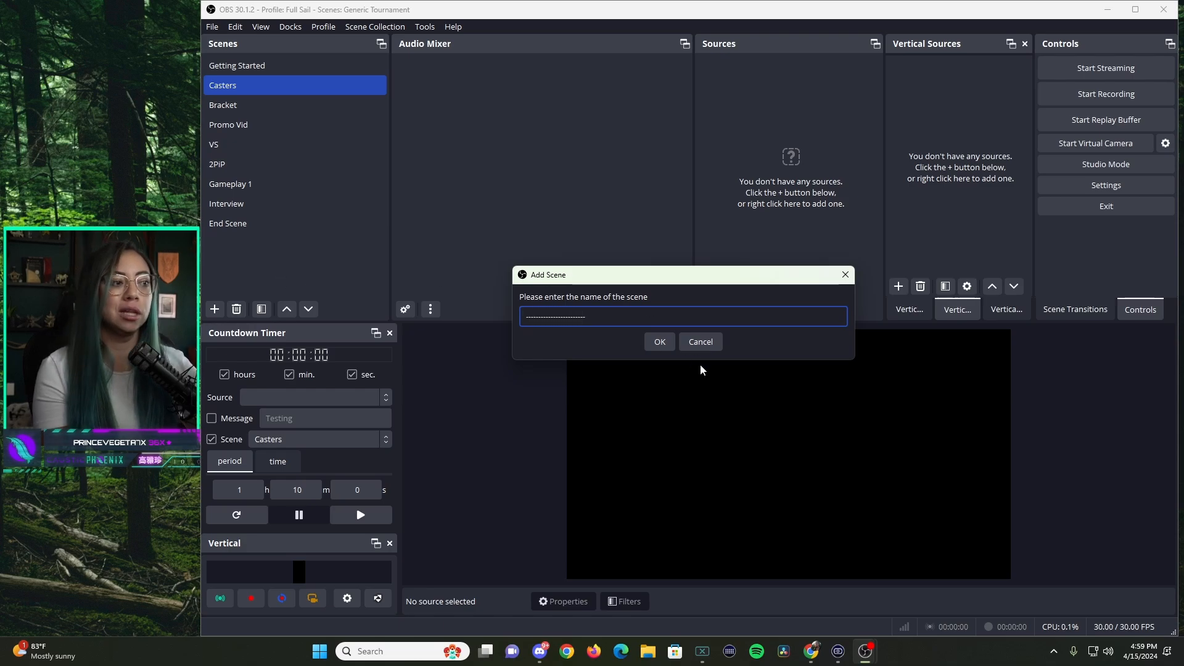
left_click(660, 341)
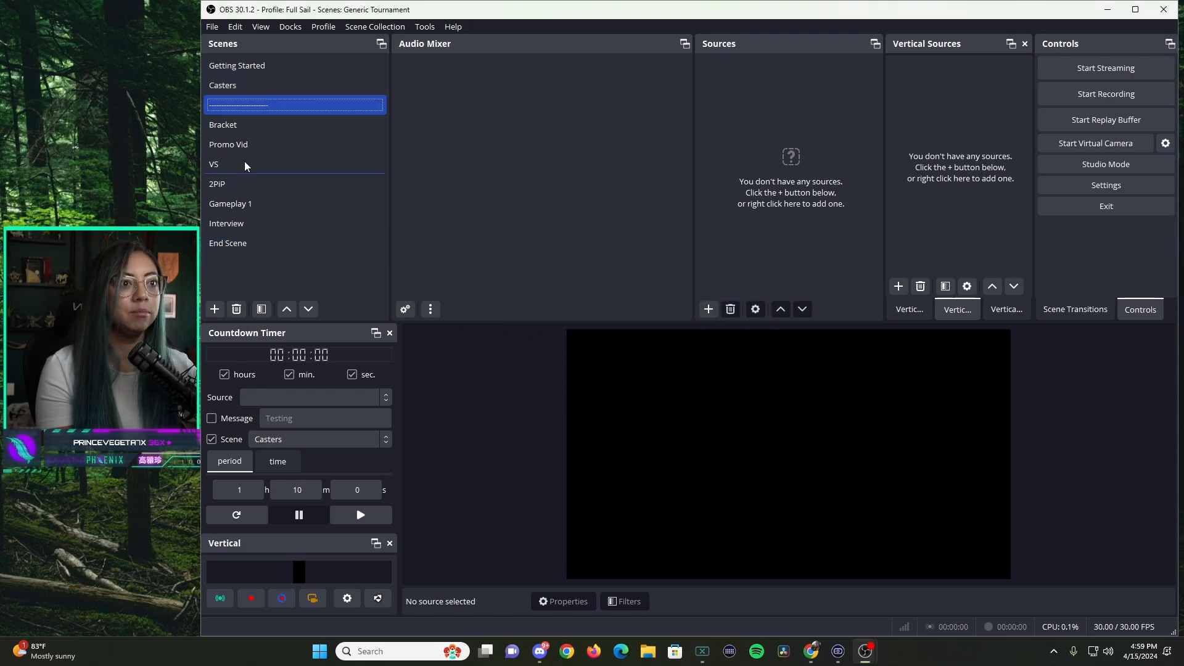
left_click_drag(262, 108, 269, 248)
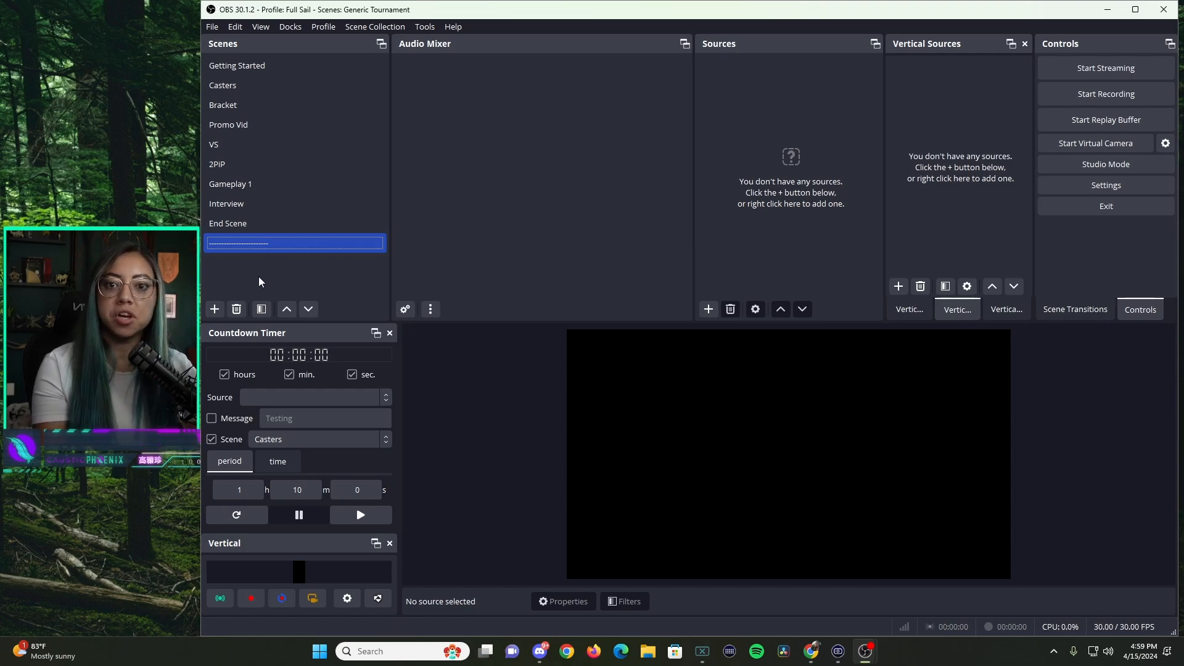
Step: Add a scene named Caster 1 Frame below the dashed separator
left_click(216, 309)
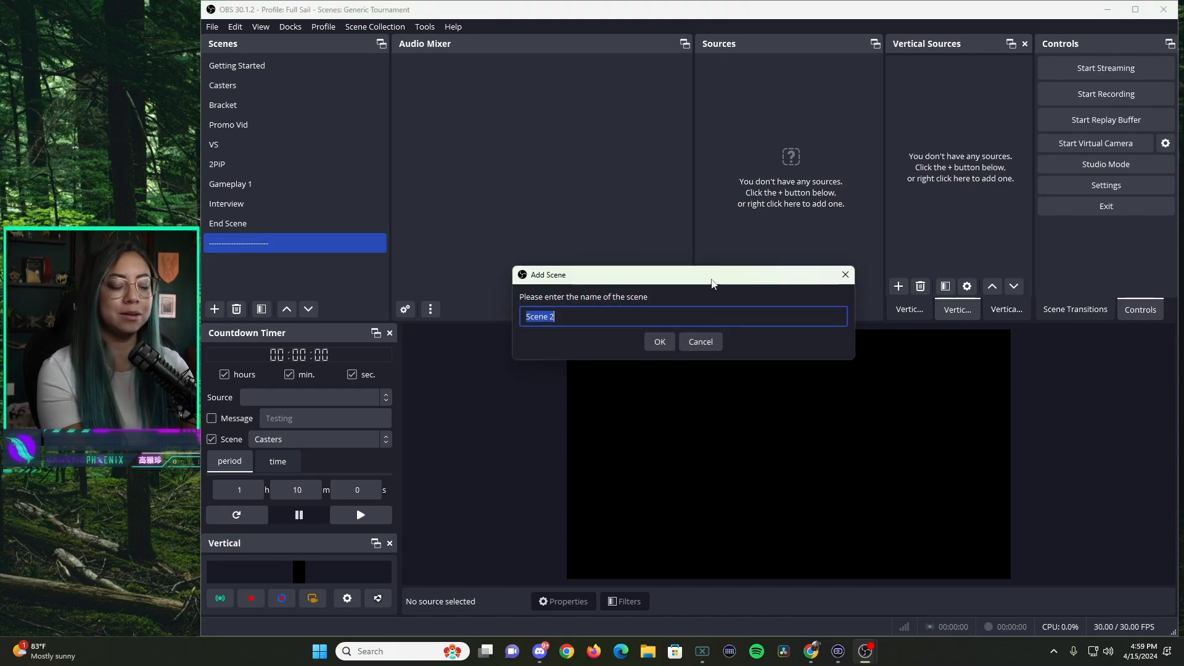
type("Caster 1 ")
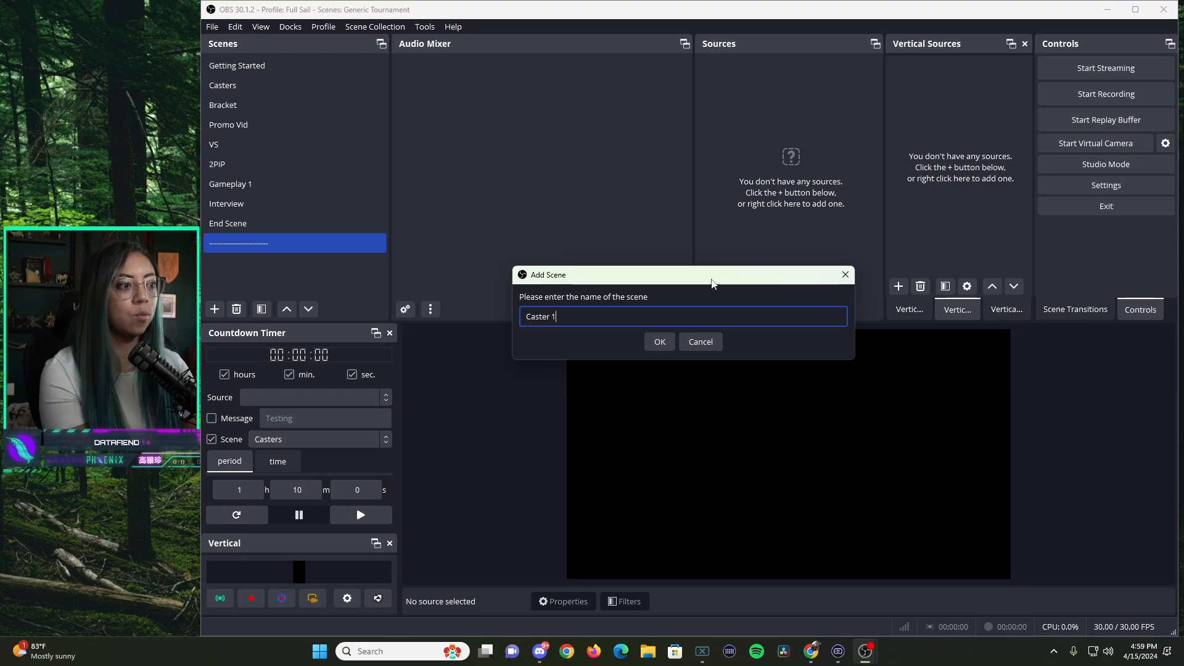
type("F")
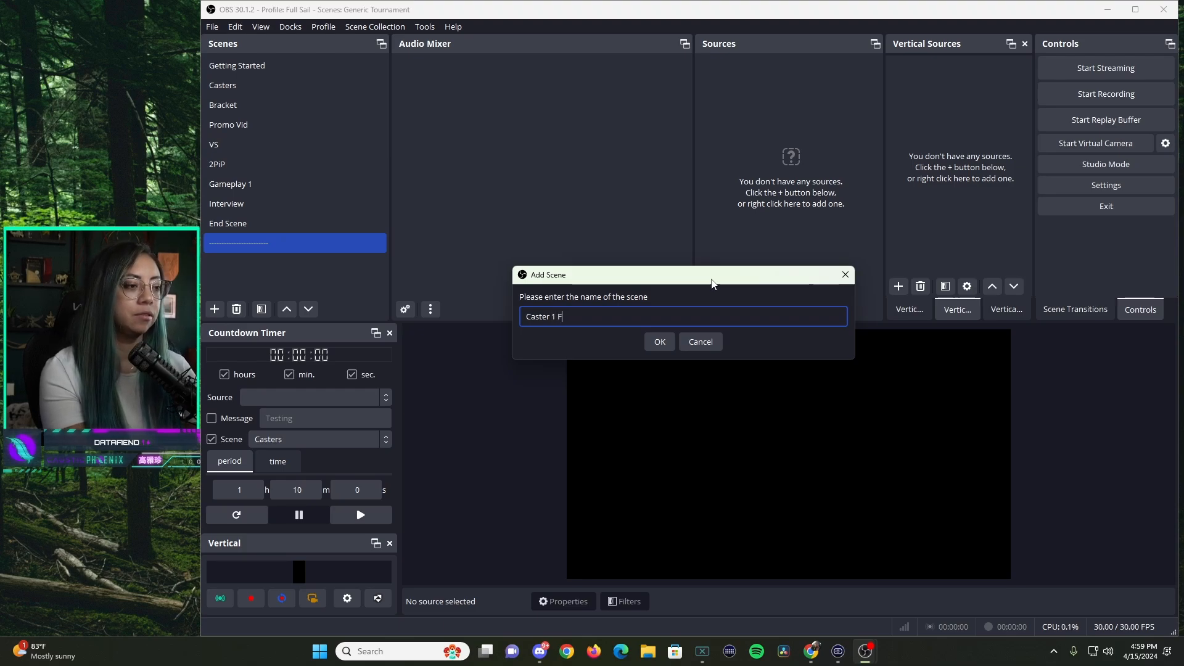
type("rame")
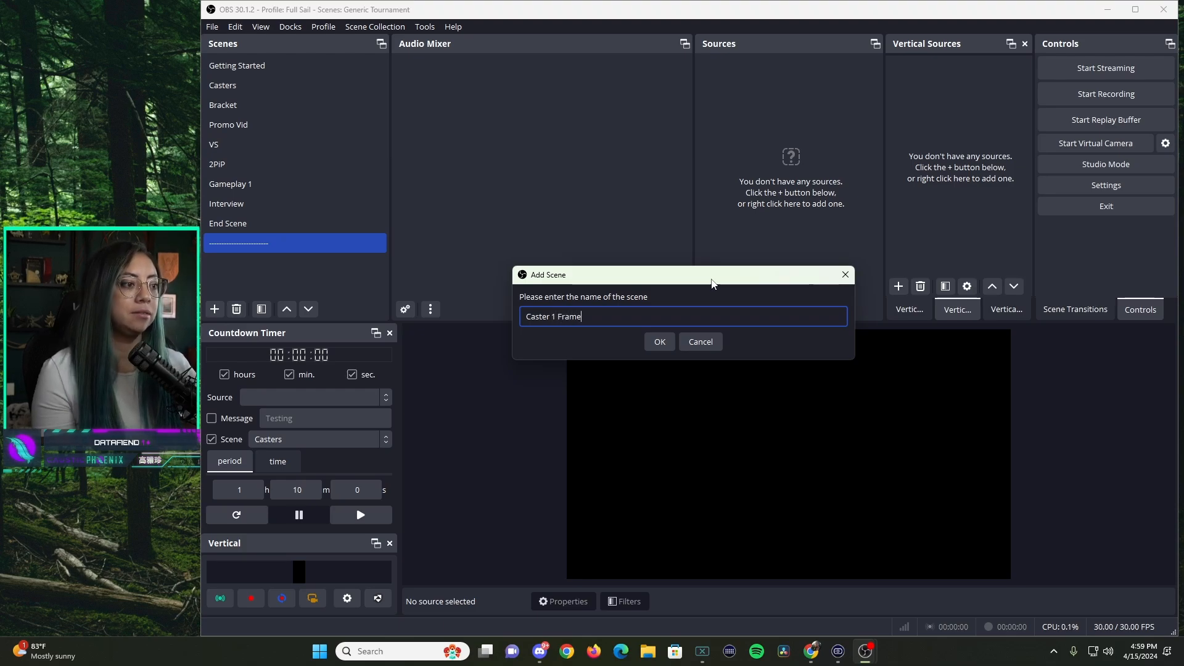
left_click(659, 341)
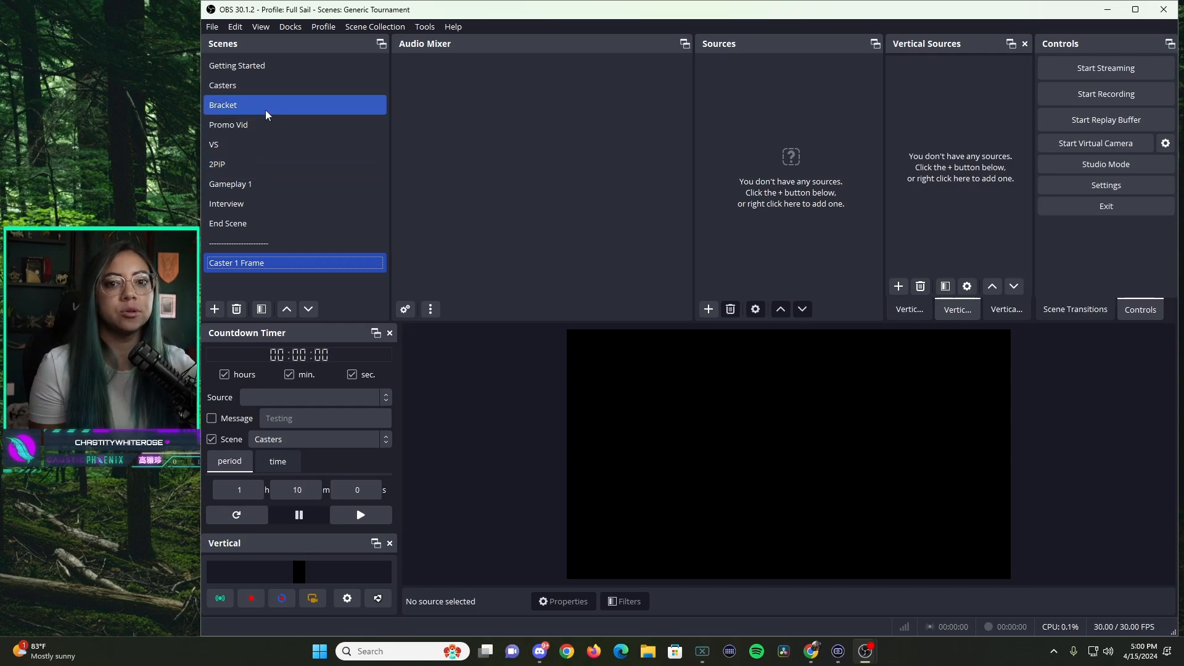
Step: With the Getting Started scene selected, place the Sources dock between Scenes and Audio Mixer and dock Vertical Sources separately beside Audio Mixer
left_click(260, 70)
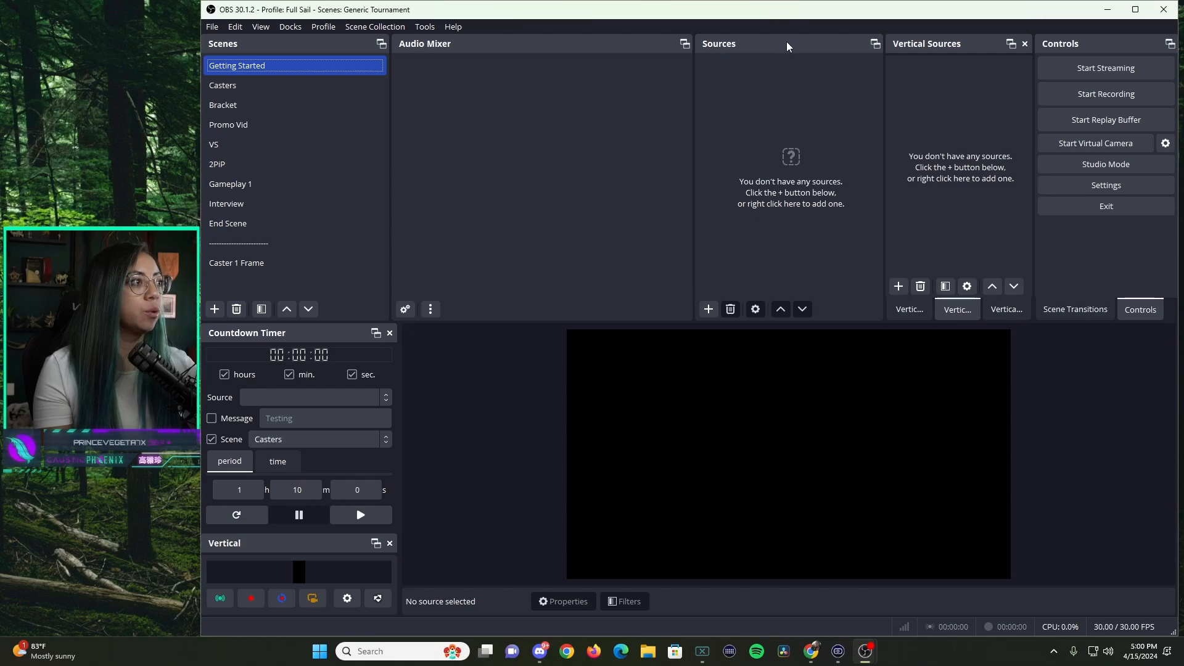
left_click_drag(823, 39, 458, 95)
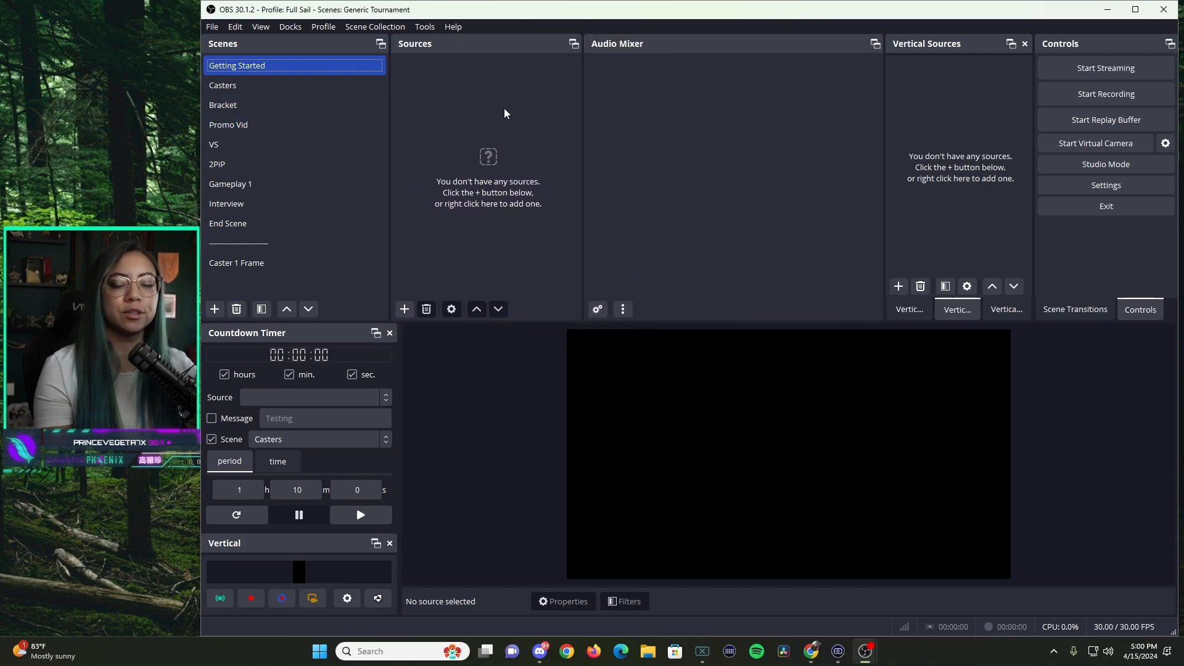
mouse_move(491, 42)
left_mouse_down()
mouse_move(502, 153)
mouse_move(490, 339)
mouse_move(476, 54)
left_mouse_up()
left_click_drag(927, 43, 846, 45)
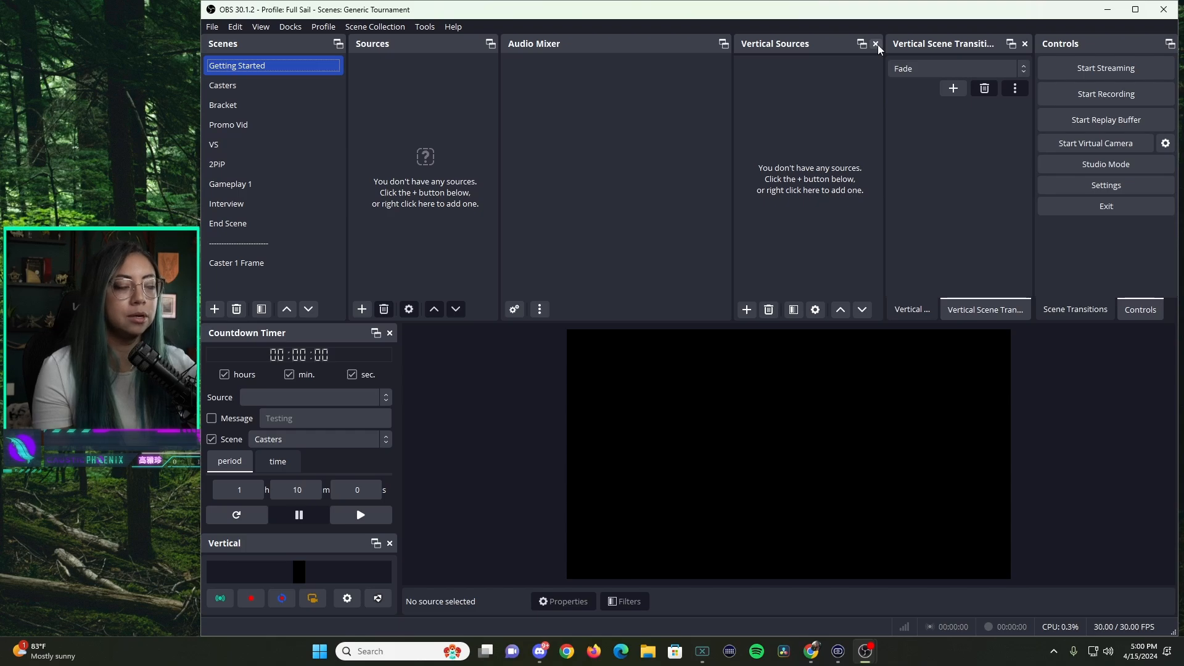
Step: Close the Vertical Sources, Vertical Scene Transitions and Vertical Scenes docks
left_click(876, 44)
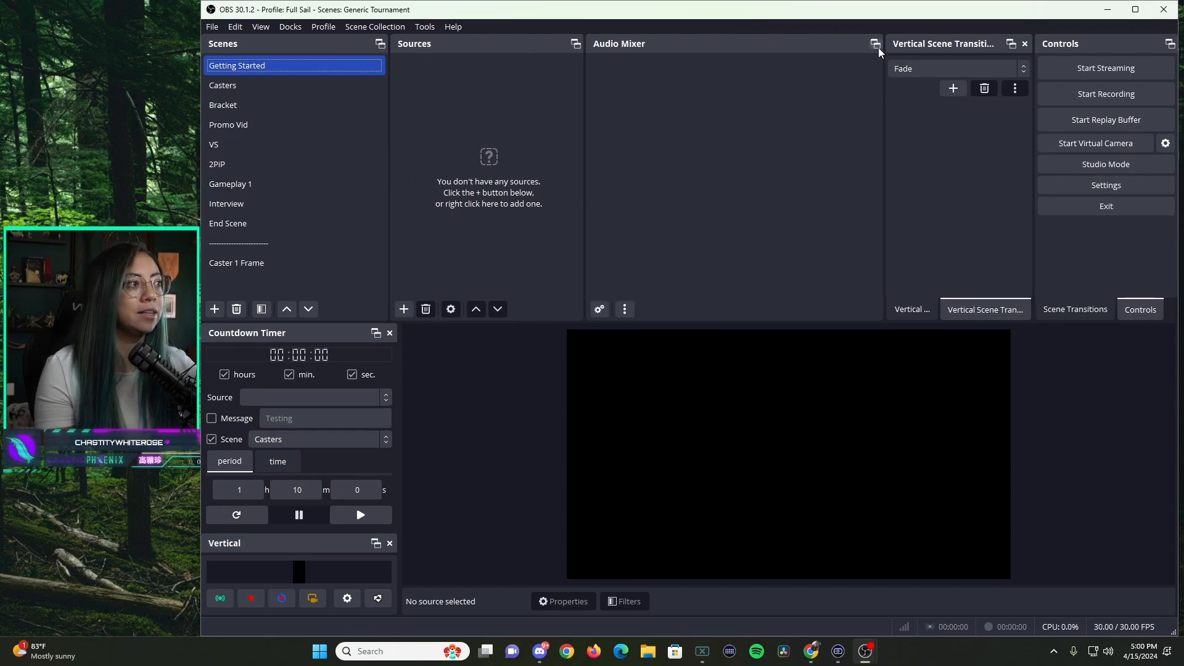
left_click(1024, 44)
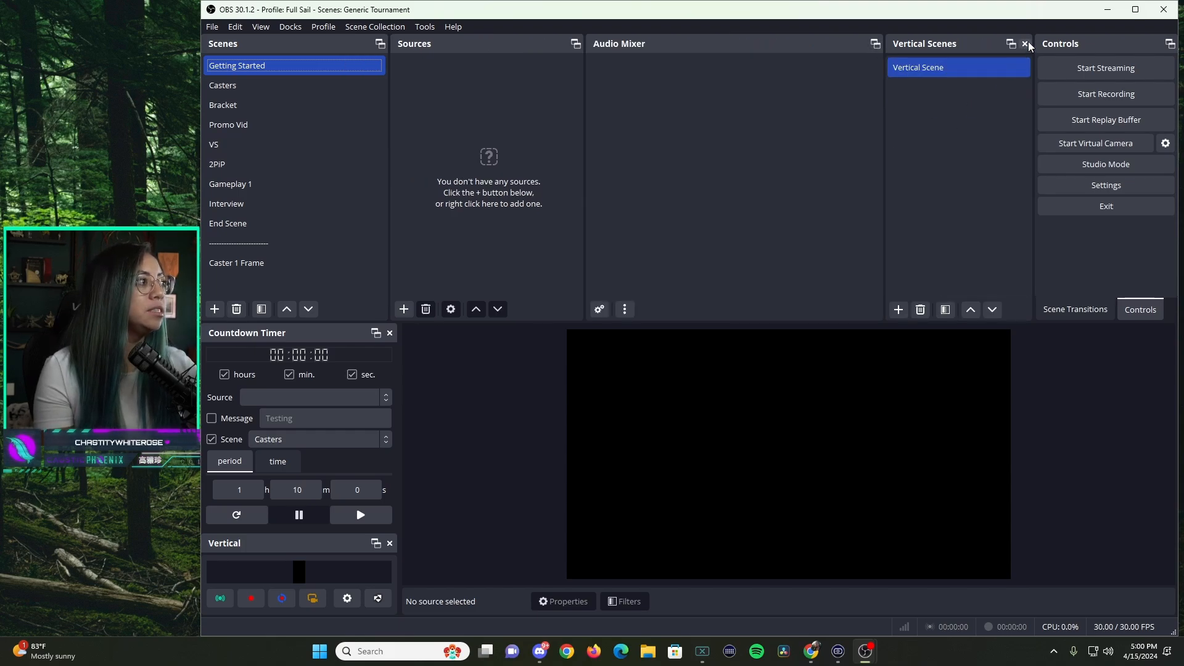
left_click(1026, 43)
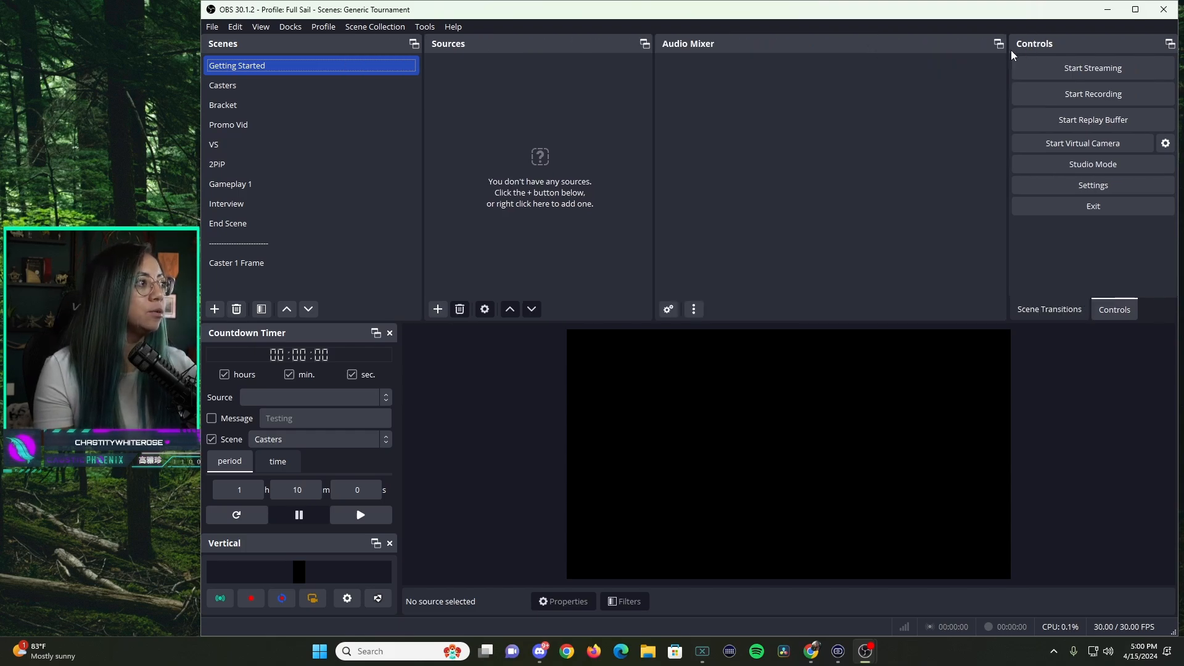
Step: Add a new Media Source named SS Vid to the Getting Started scene
left_click(433, 311)
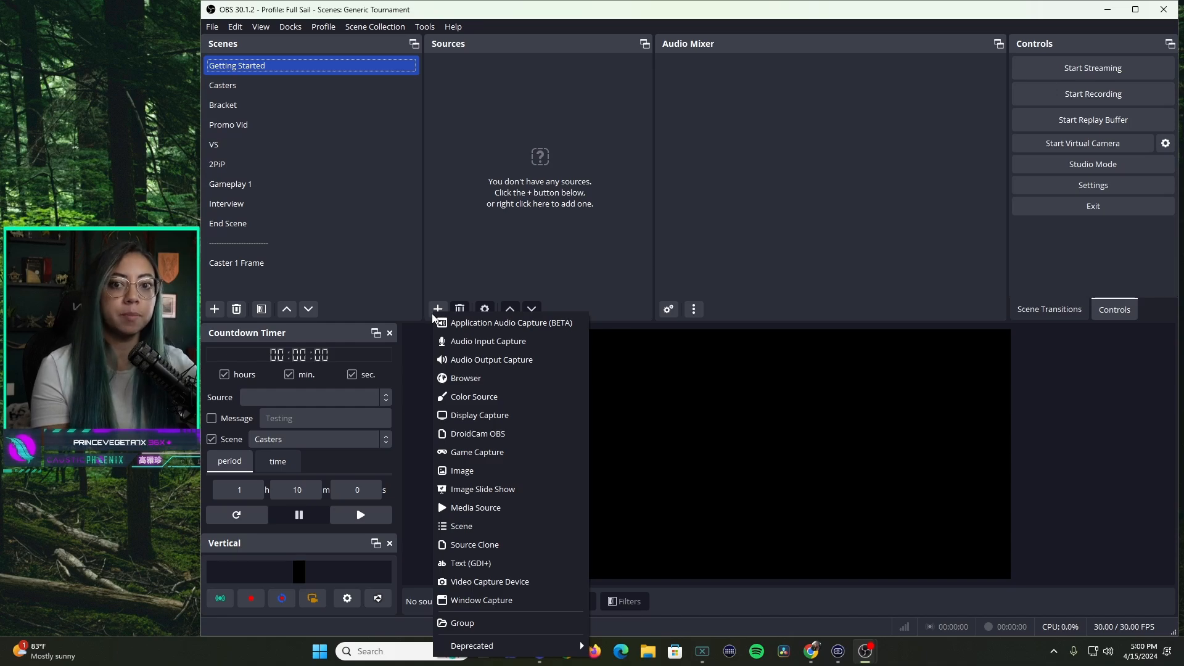
left_click(494, 508)
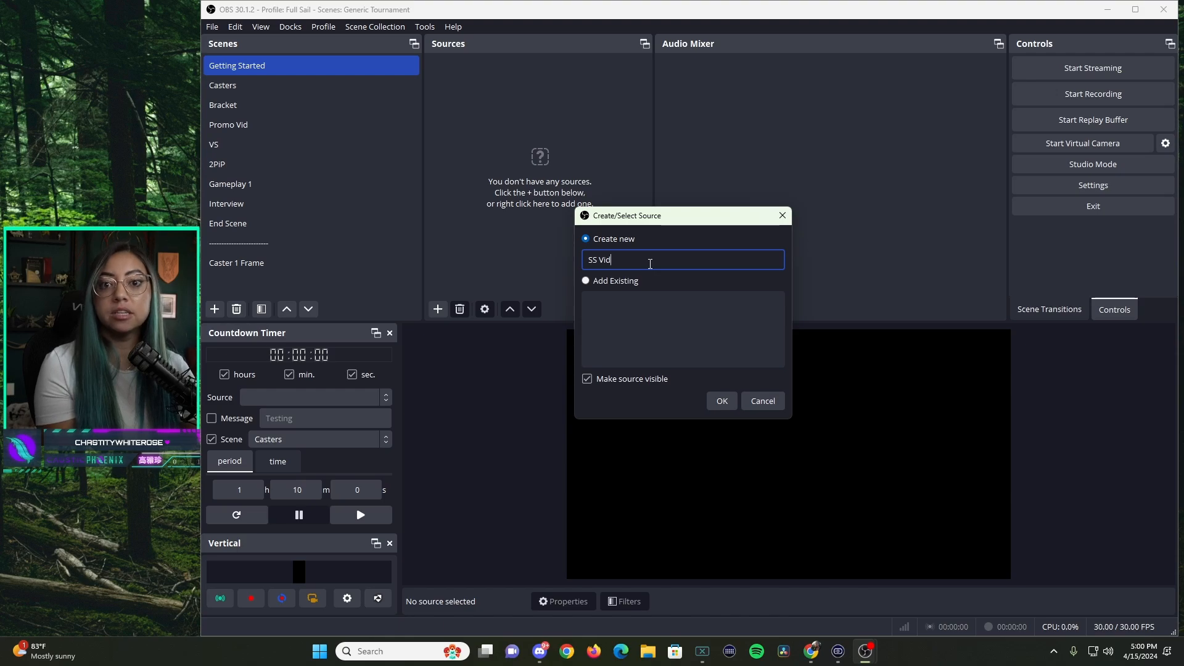
left_click(721, 400)
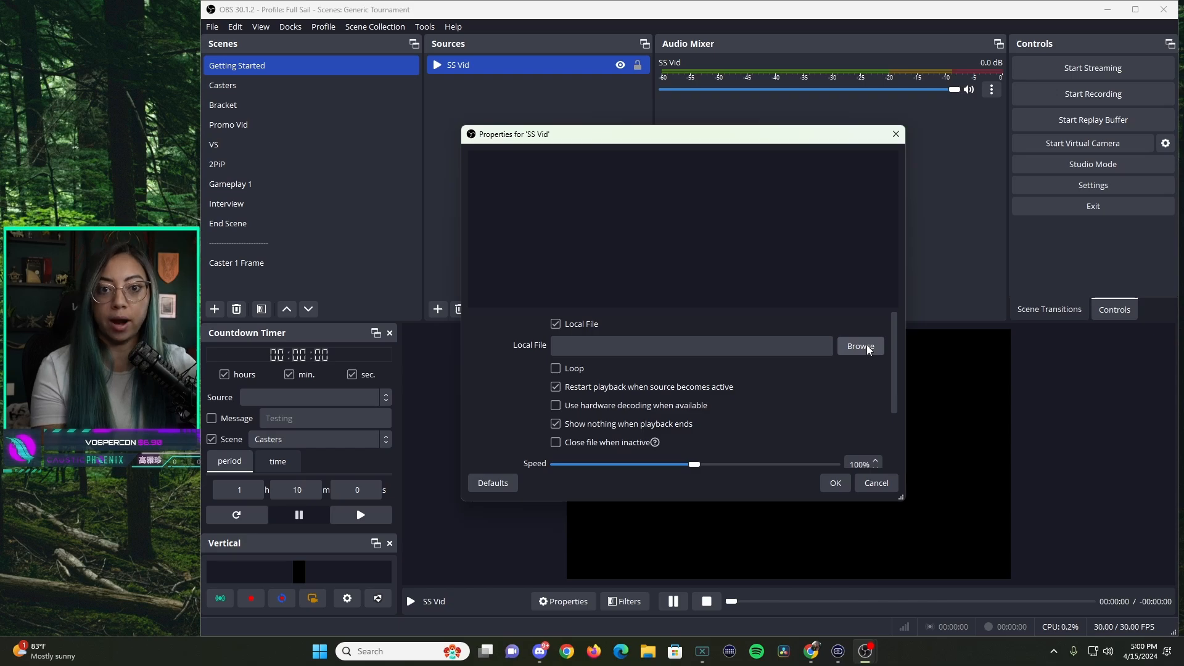
Step: Load GE_SS from the desktop's Generic Esports Overlays folder as SS Vid's local file and set it to loop
left_click(868, 347)
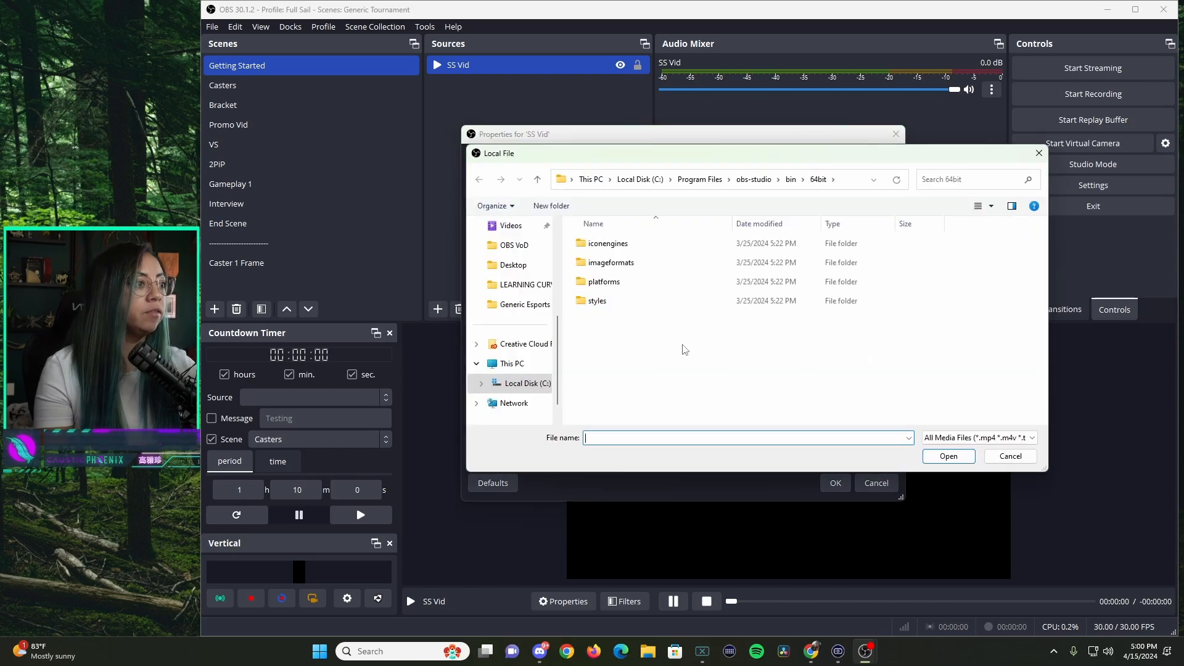
left_click(515, 271)
scroll(515, 271, "up", 3)
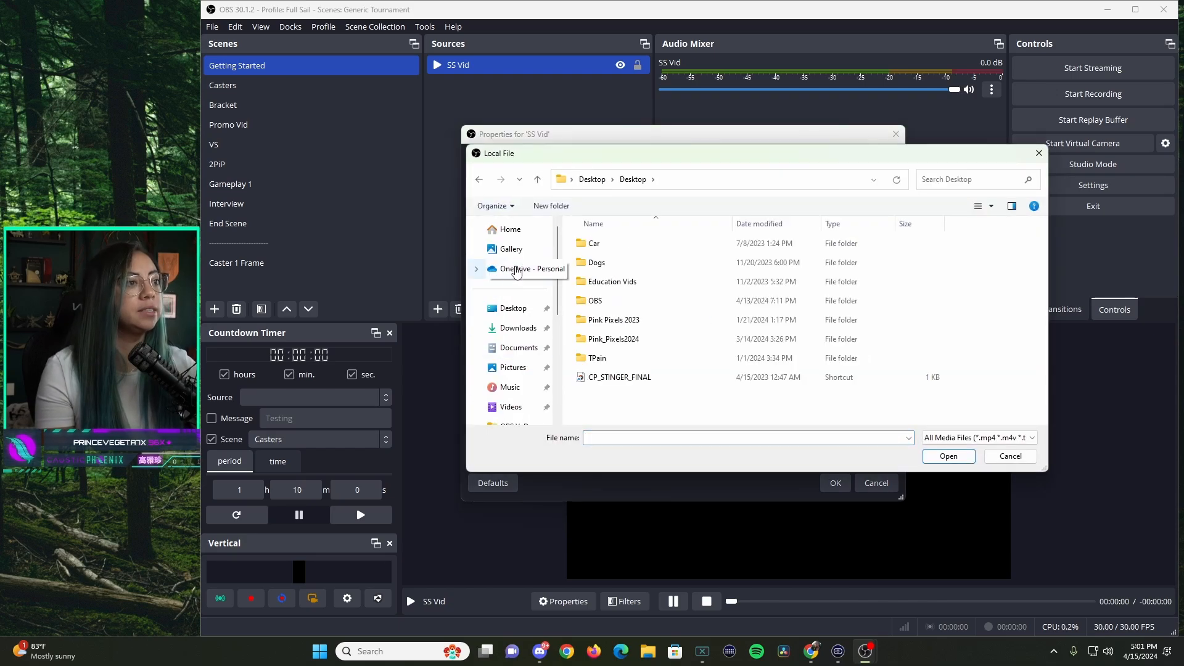
left_click(515, 307)
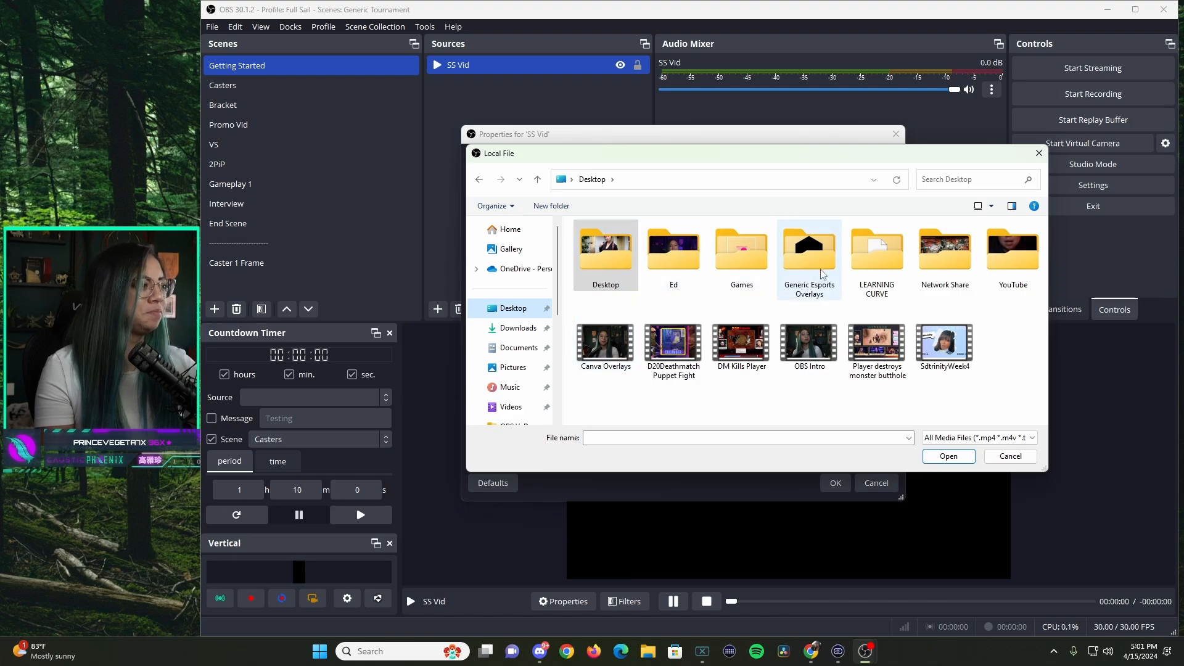
double_click(809, 253)
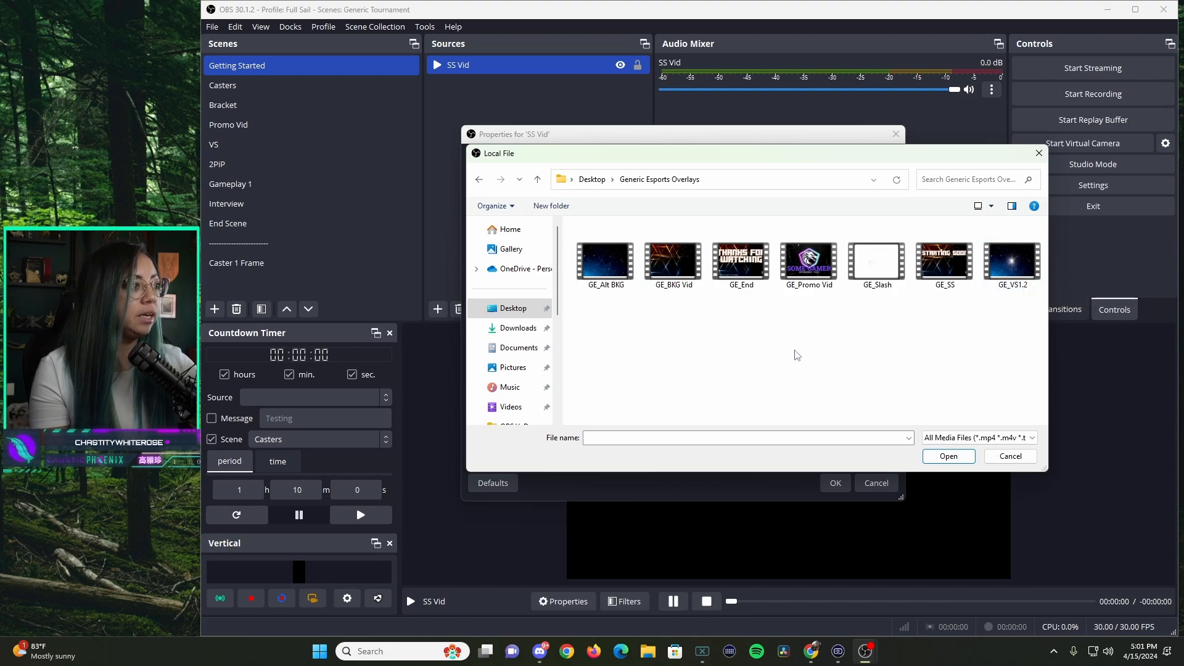
left_click(937, 272)
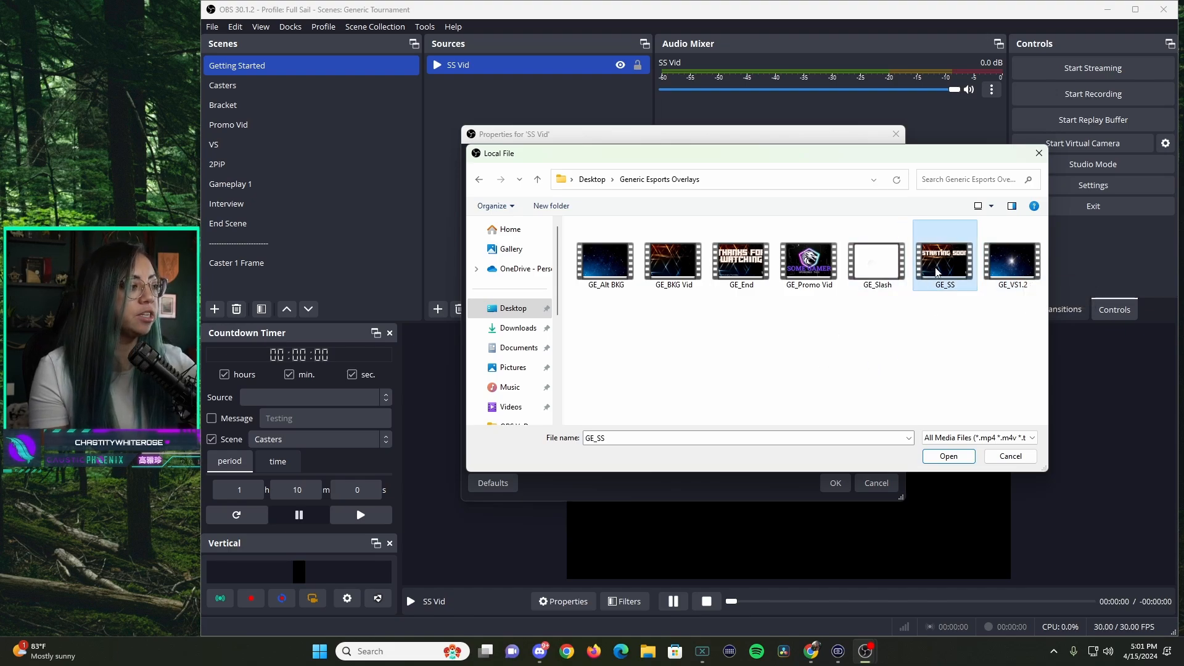
left_click(948, 455)
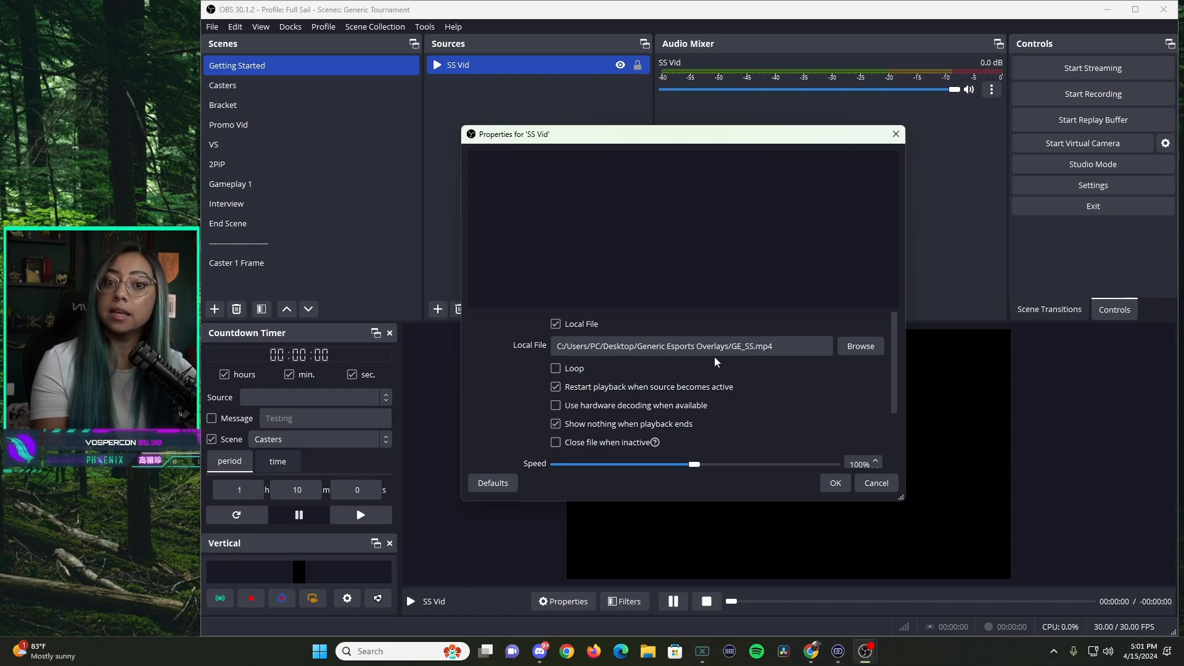
left_click(557, 367)
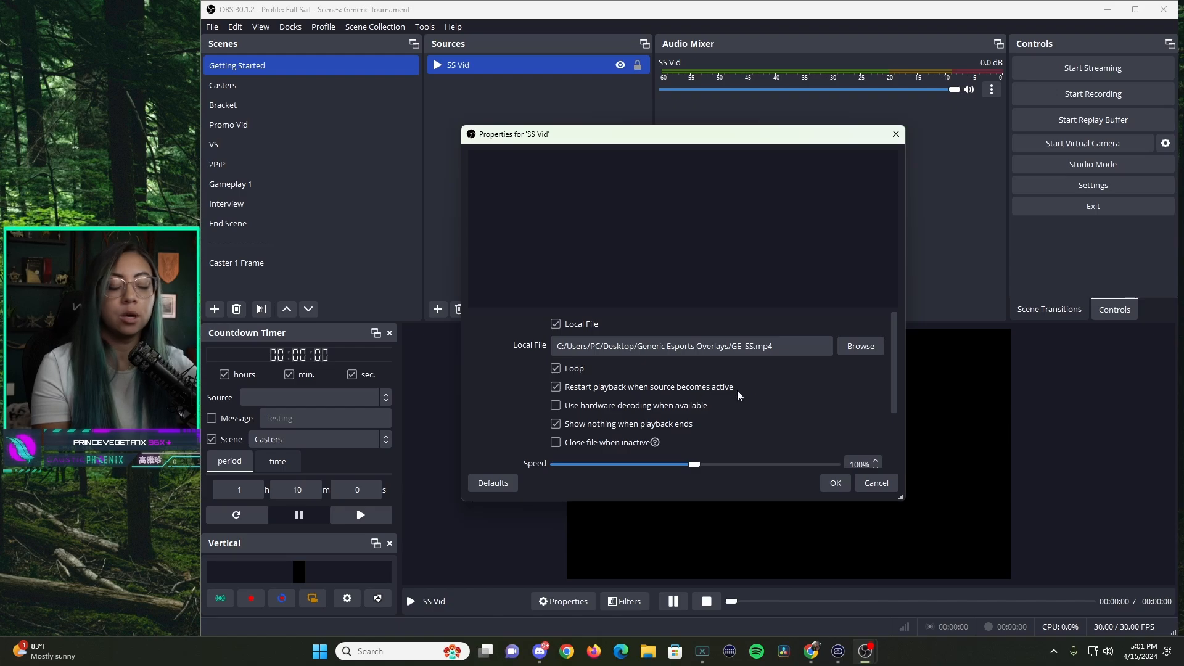
left_click(833, 483)
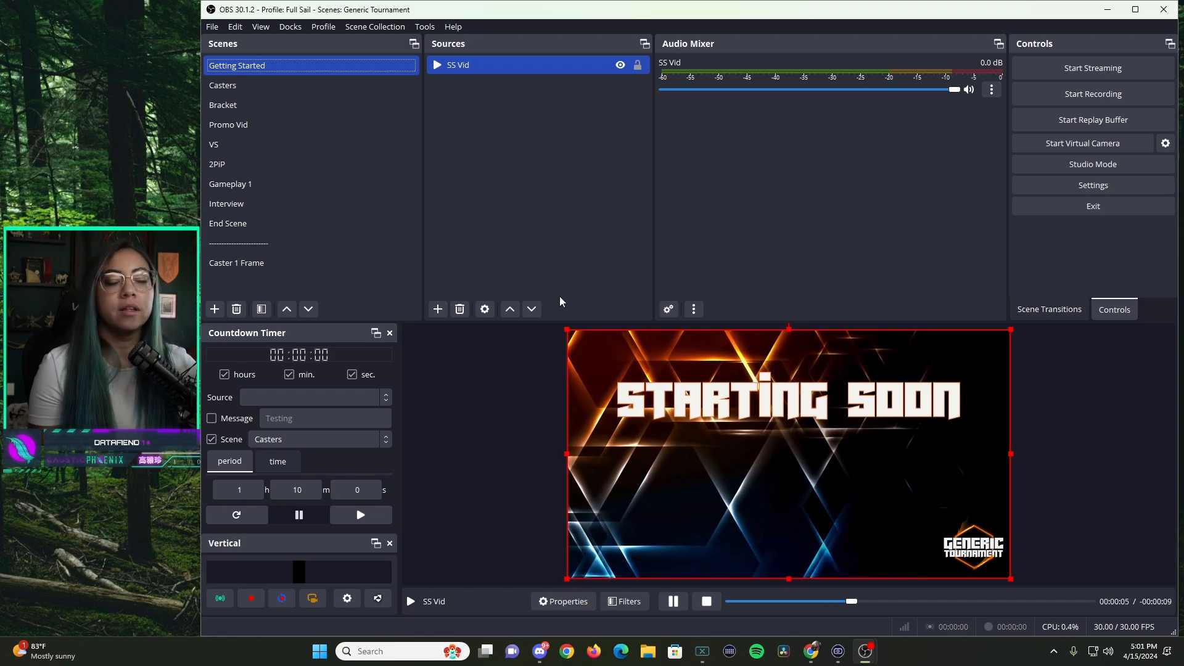
Step: Close the Vertical dock and have only the Countdown Timer dock shown beside the preview
left_click(288, 27)
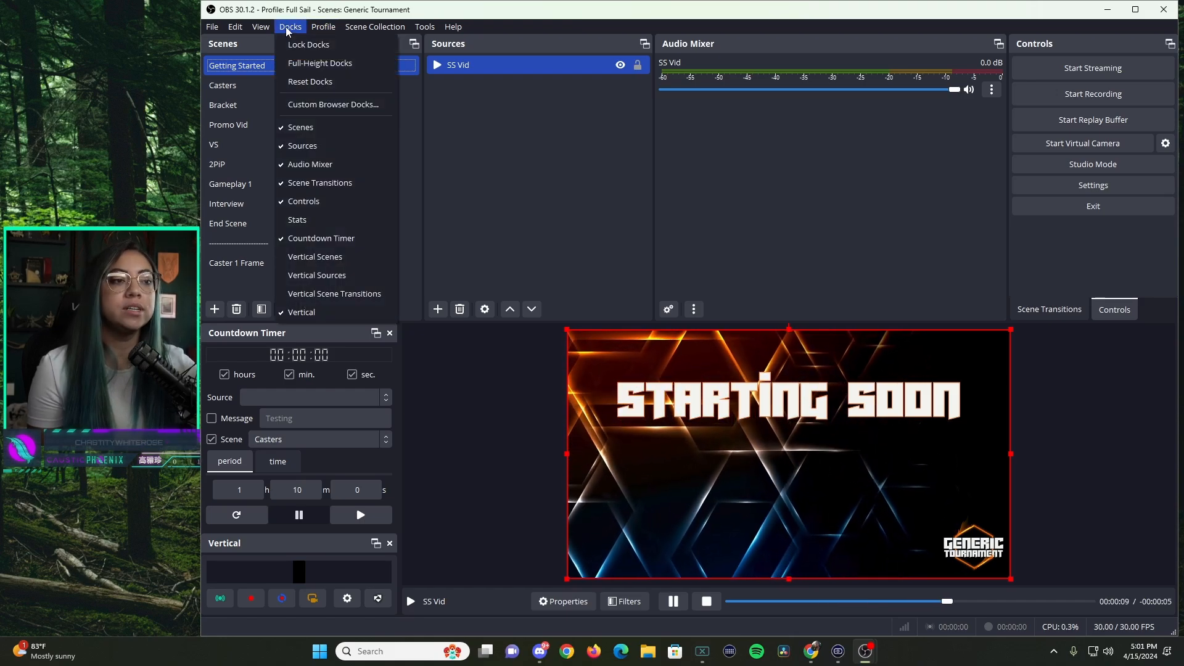
left_click(350, 240)
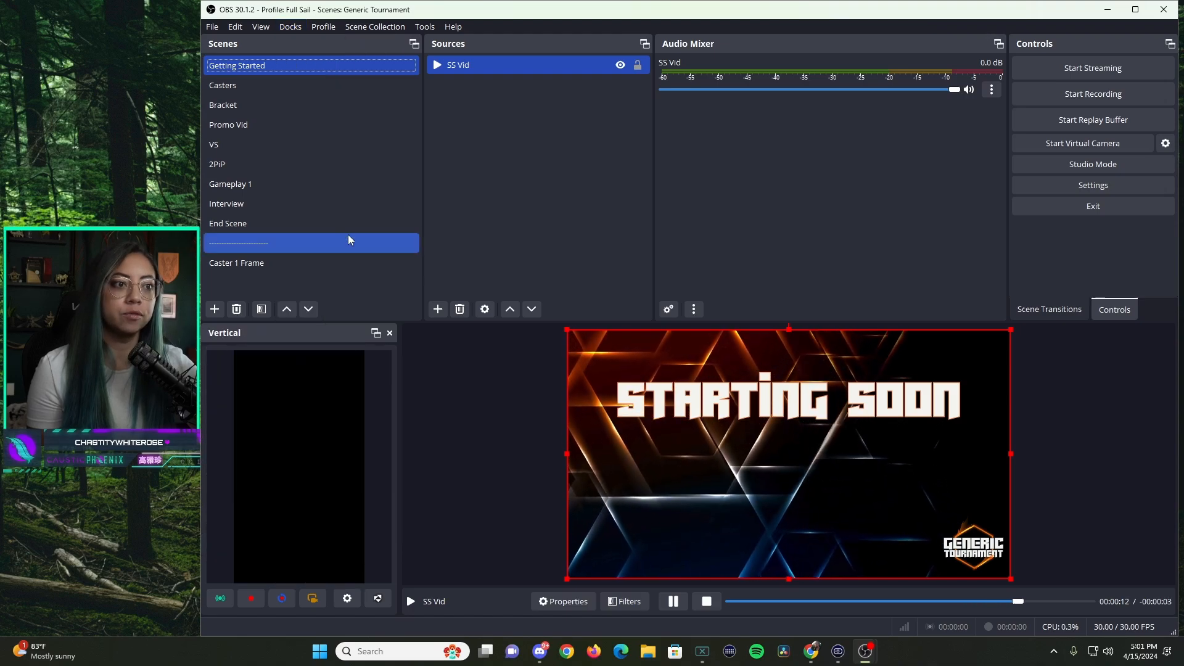
left_click(389, 333)
left_click(323, 26)
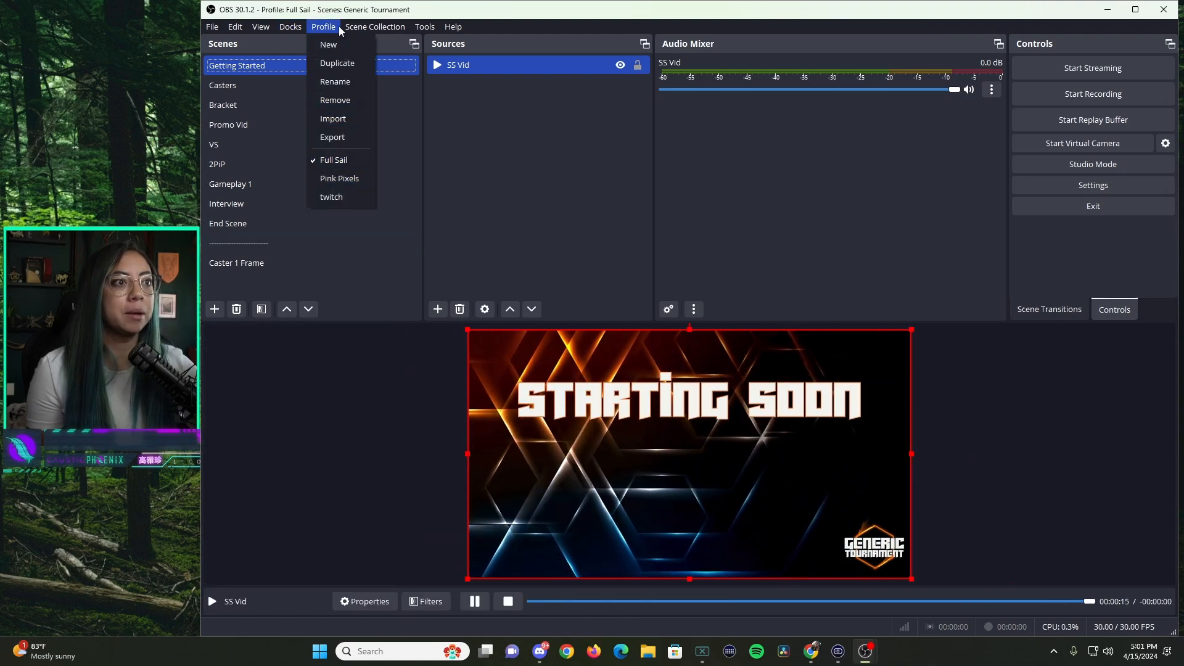
mouse_move(291, 28)
left_click(324, 238)
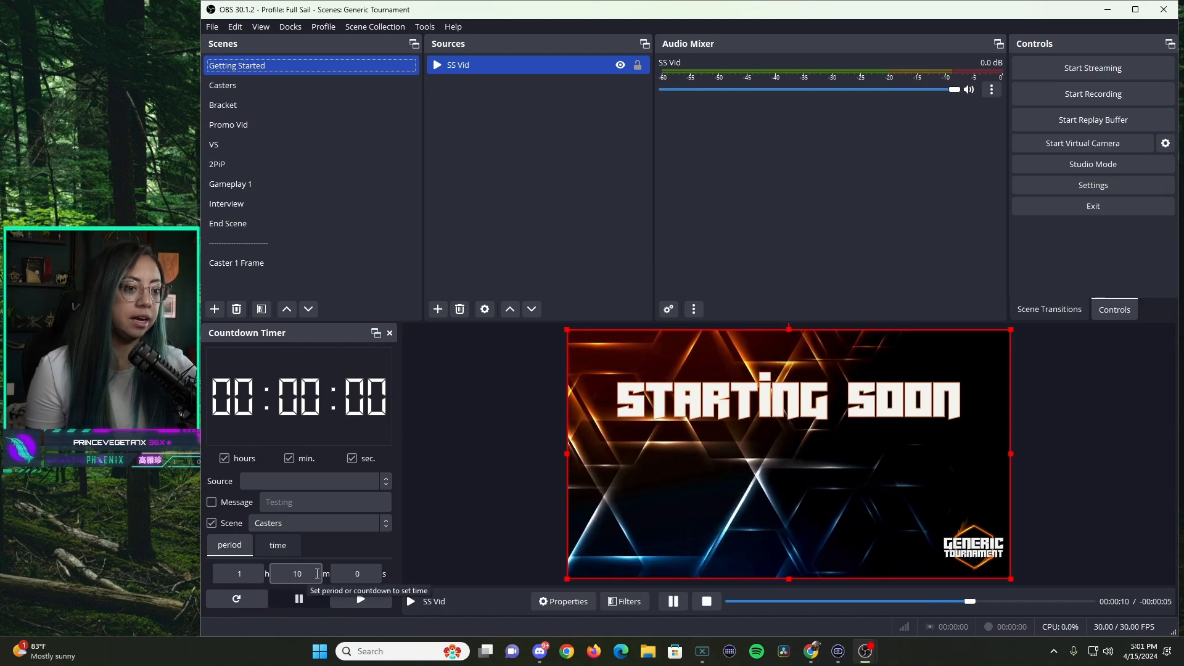
Step: Set the countdown period's minutes to 25, reset the timer to it and leave the hours display enabled
left_click(238, 602)
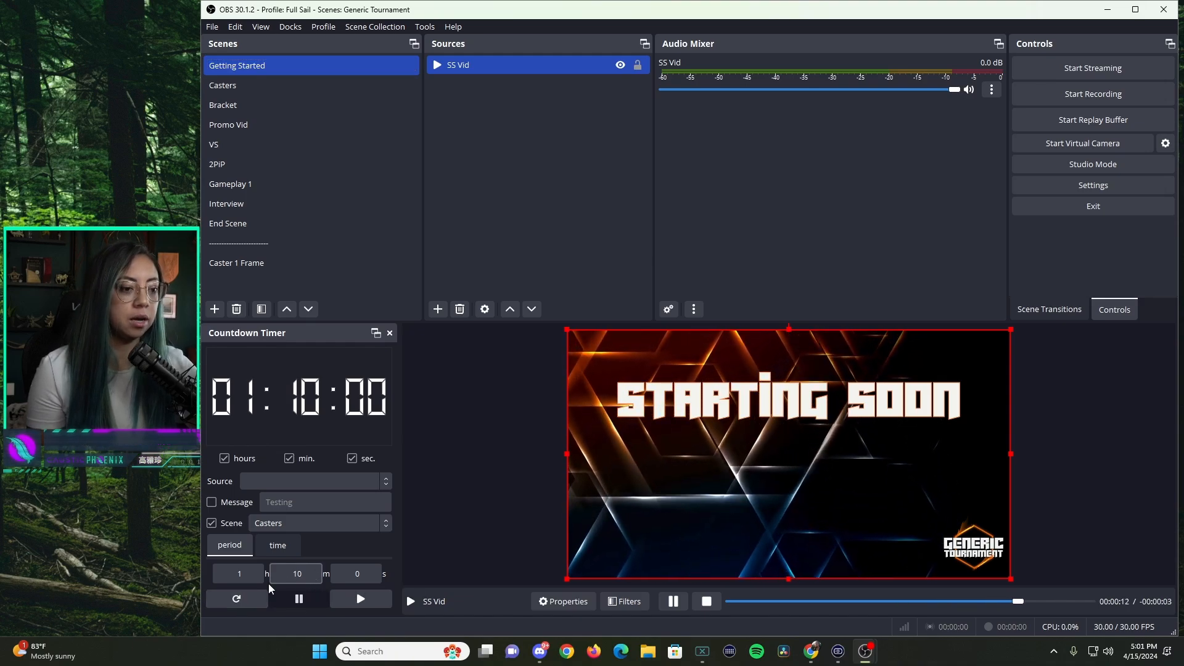
left_click(225, 458)
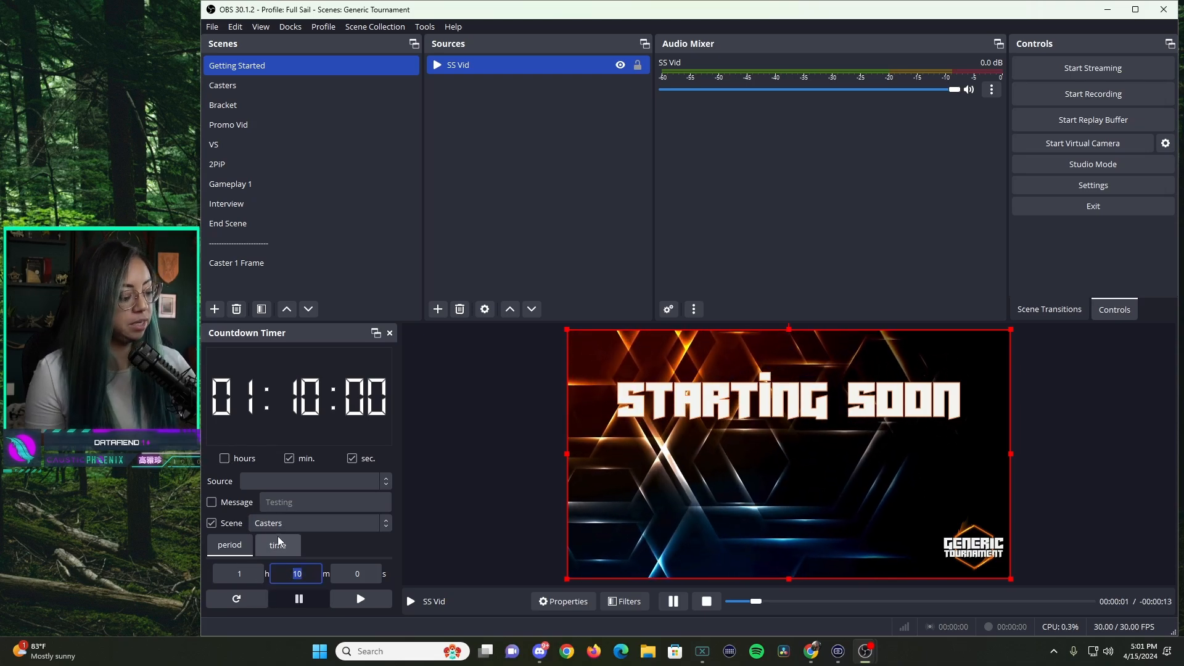
type("25")
left_click(236, 599)
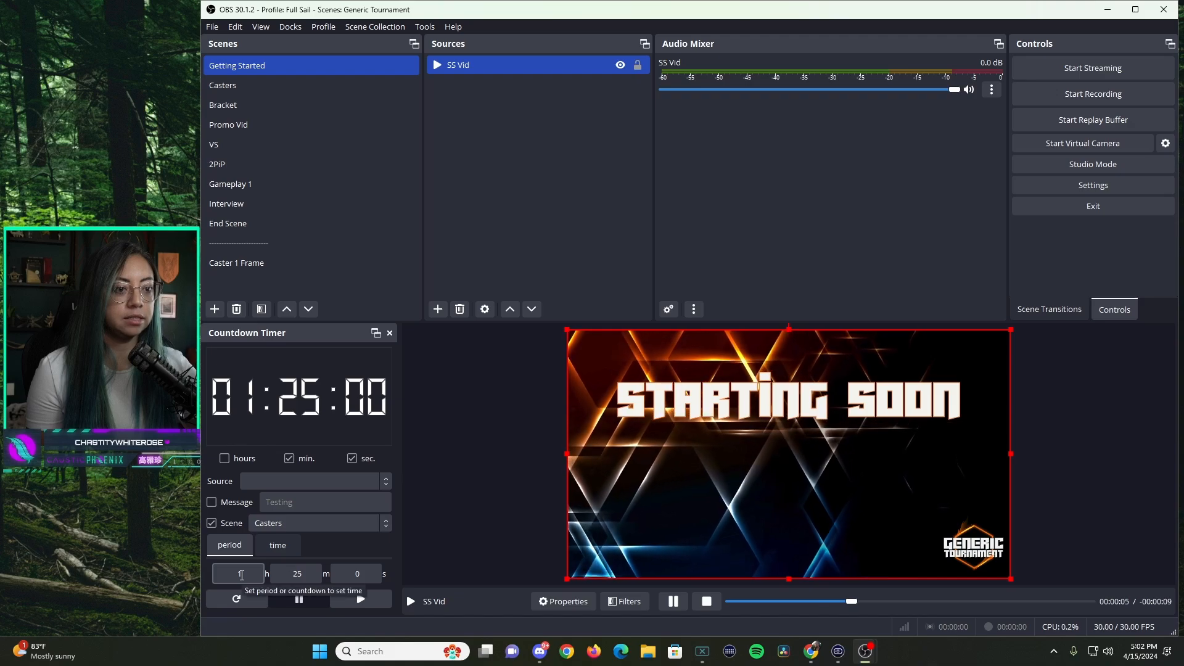
left_click(268, 454)
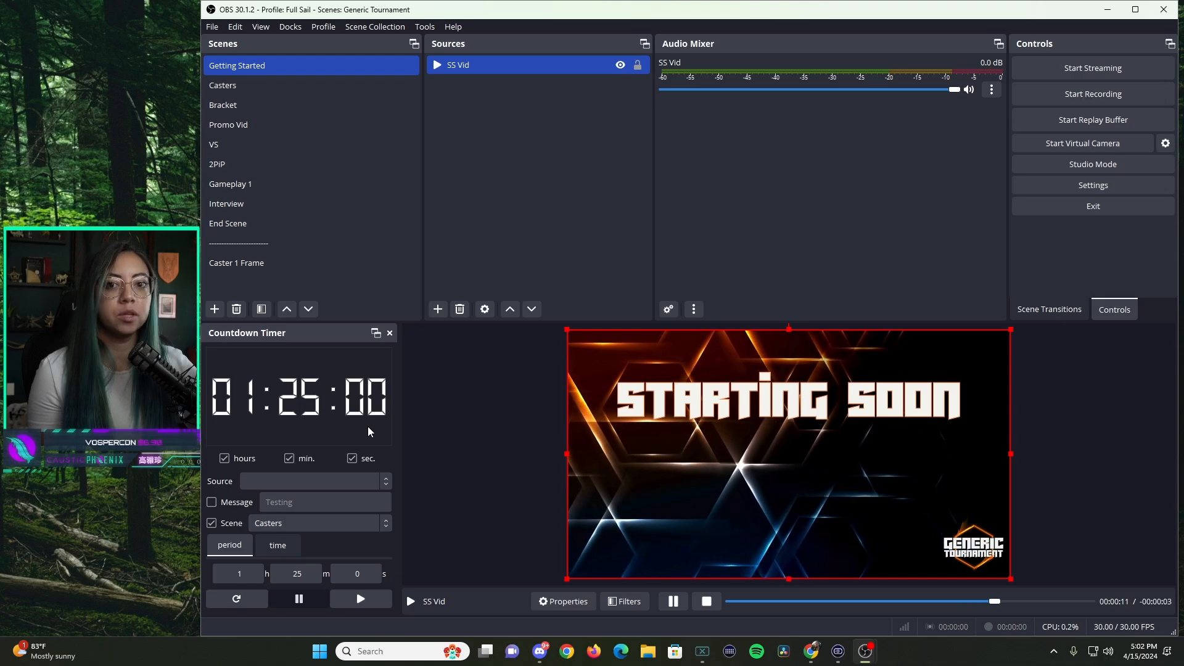
Step: Add a new Text (GDI+) source named Countdown to the Getting Started scene
left_click(439, 310)
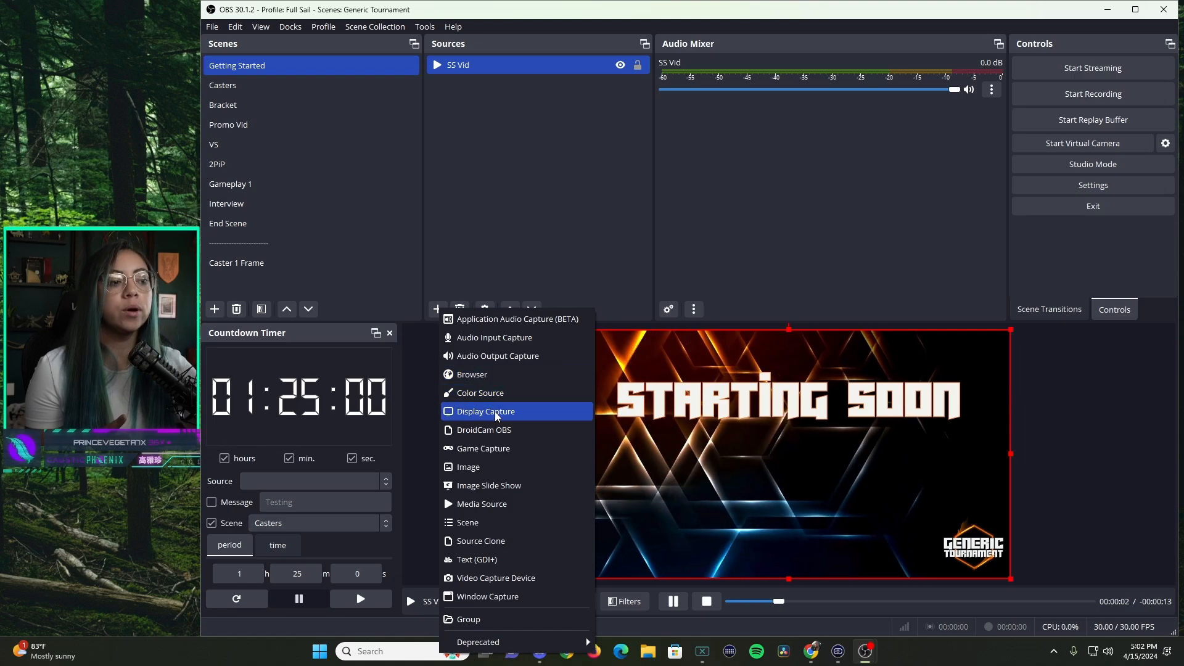
left_click(506, 560)
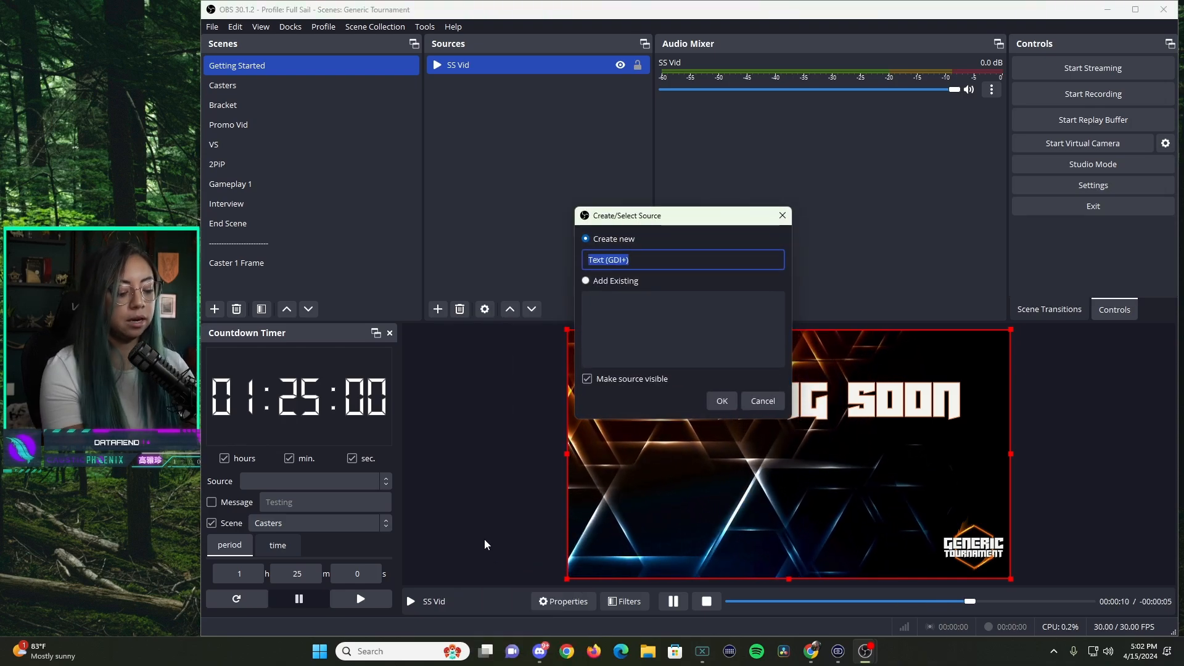
type("Countdown")
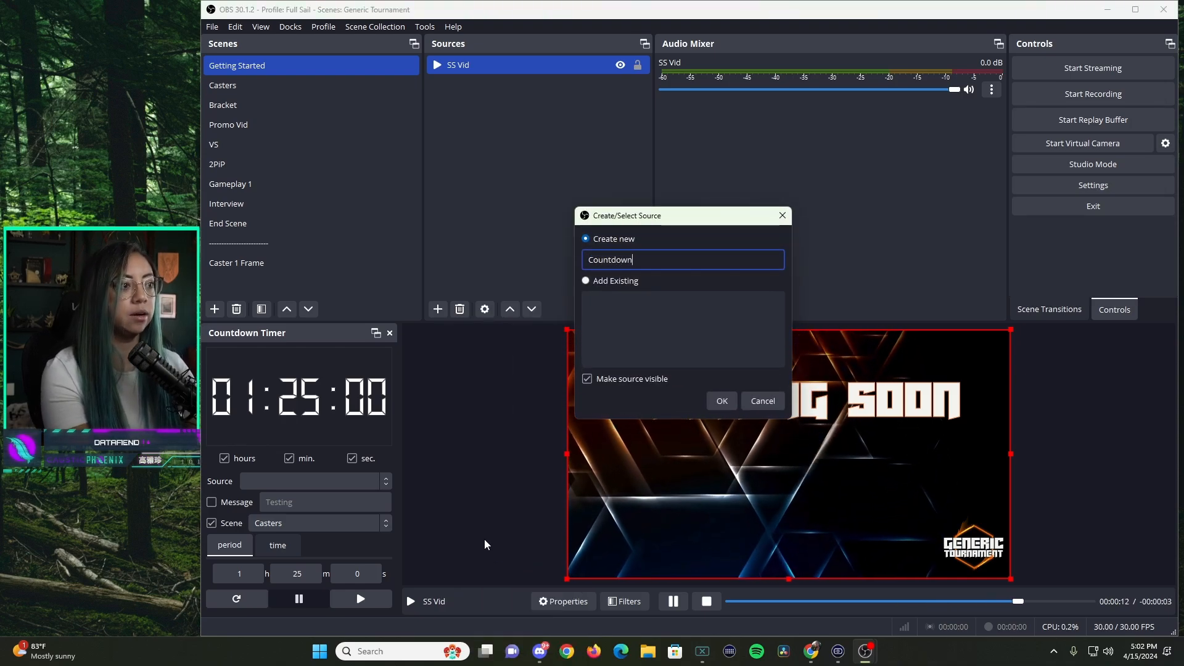
left_click(722, 400)
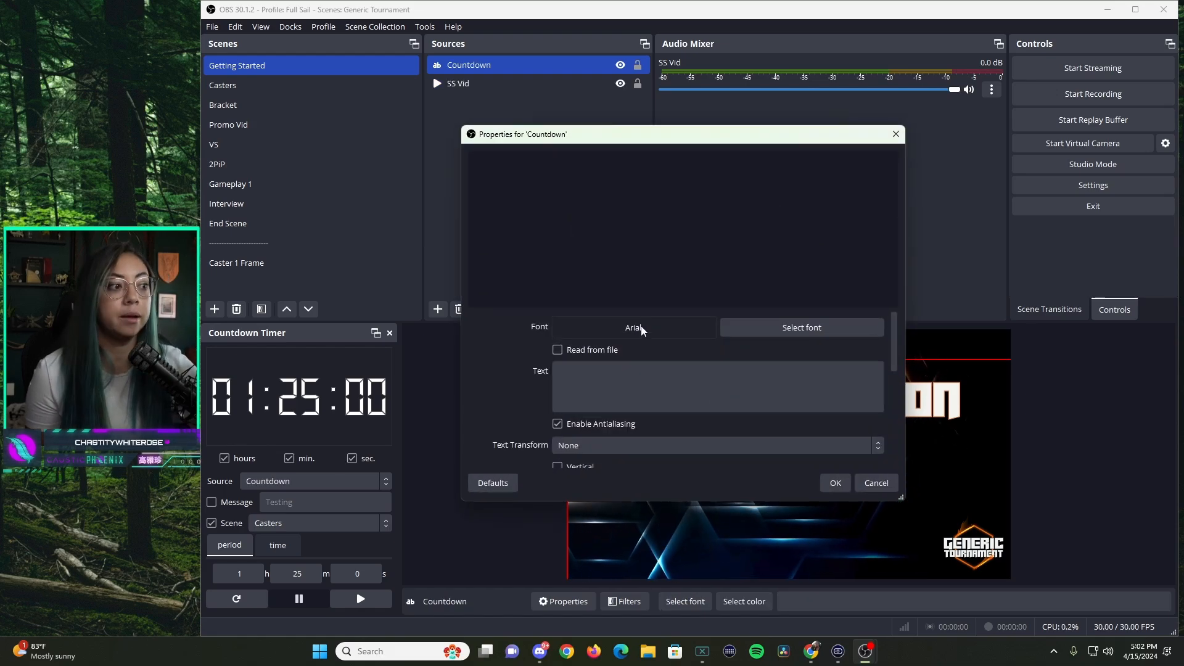
Step: Try several fonts for the Countdown text and set it to Cascadia Code Regular
left_click(802, 328)
left_click(576, 260)
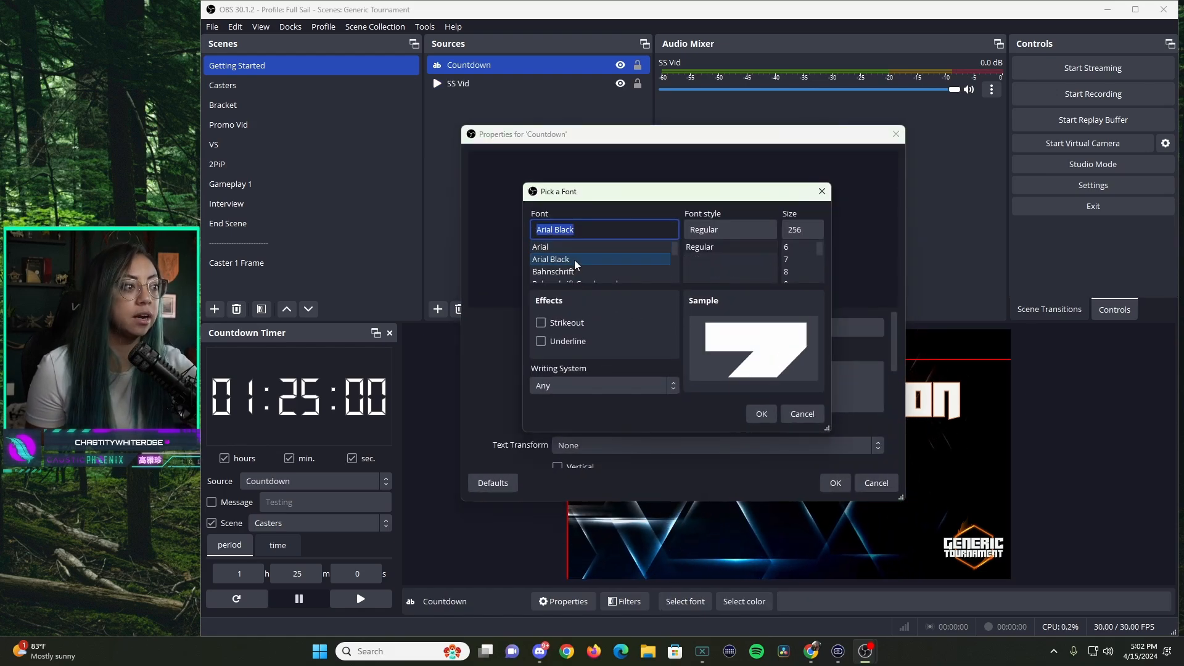
scroll(572, 275, "down", 2)
left_click(572, 272)
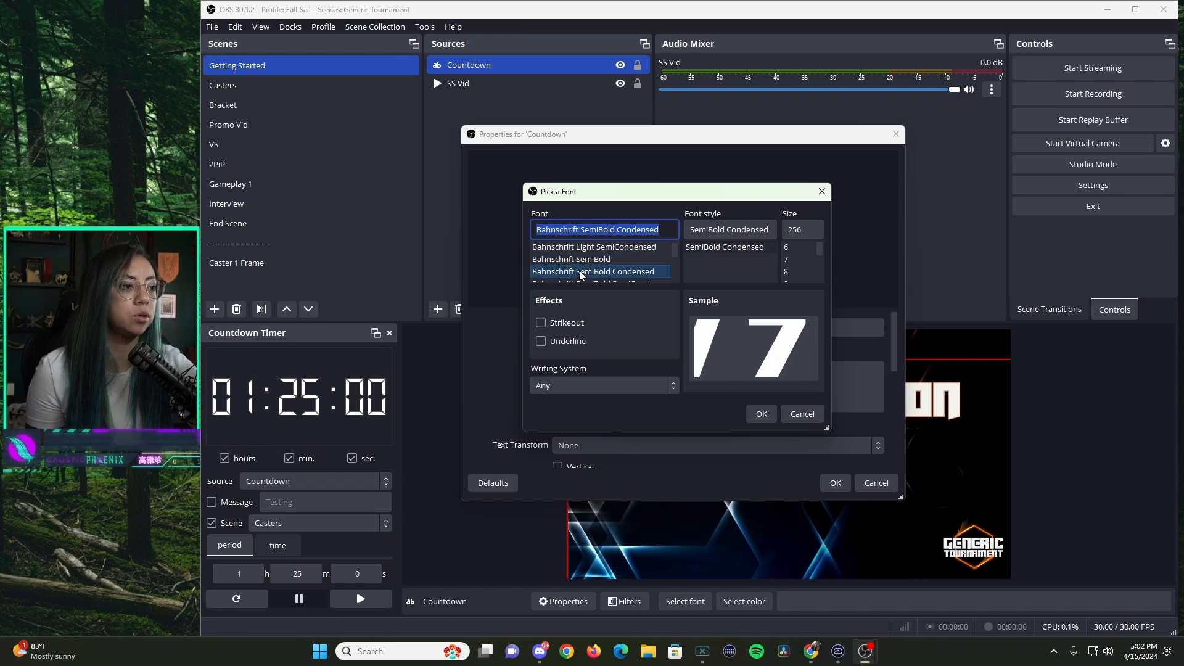
scroll(580, 275, "down", 3)
left_click(579, 272)
scroll(578, 274, "down", 1)
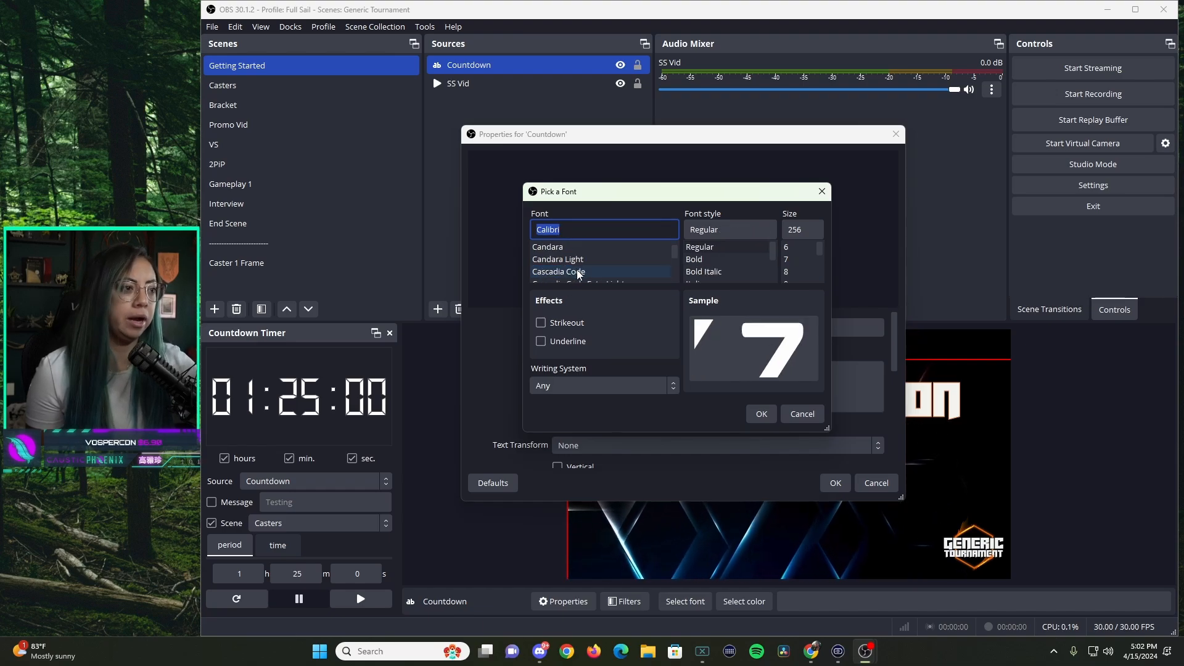
left_click(578, 273)
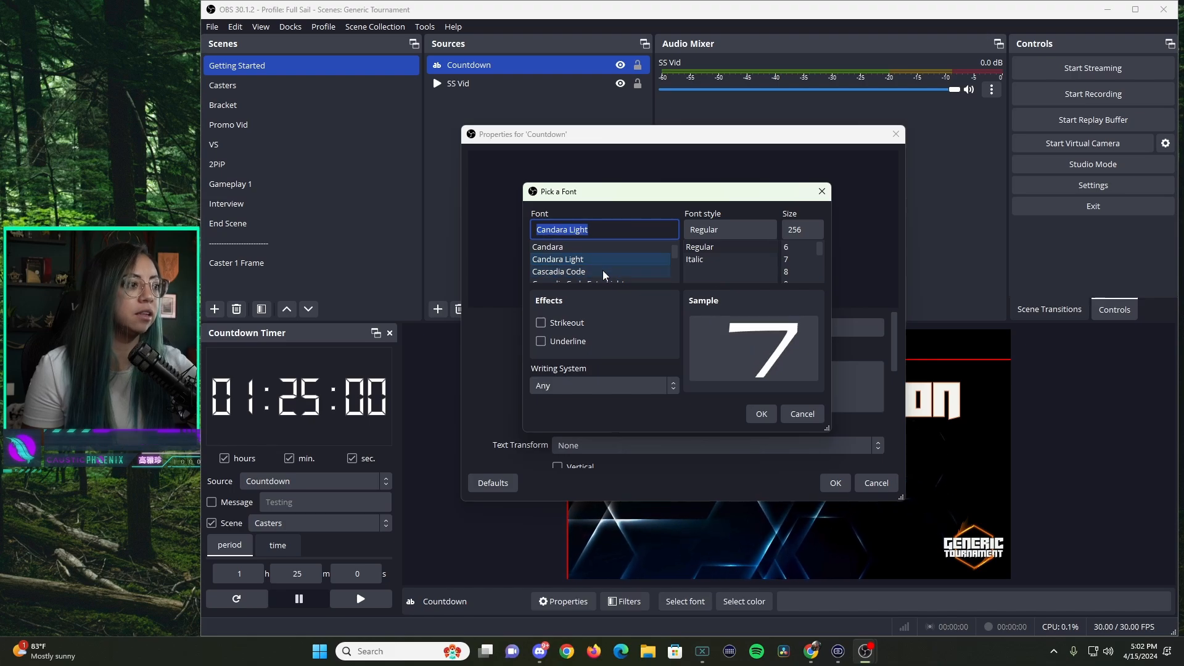
left_click(761, 413)
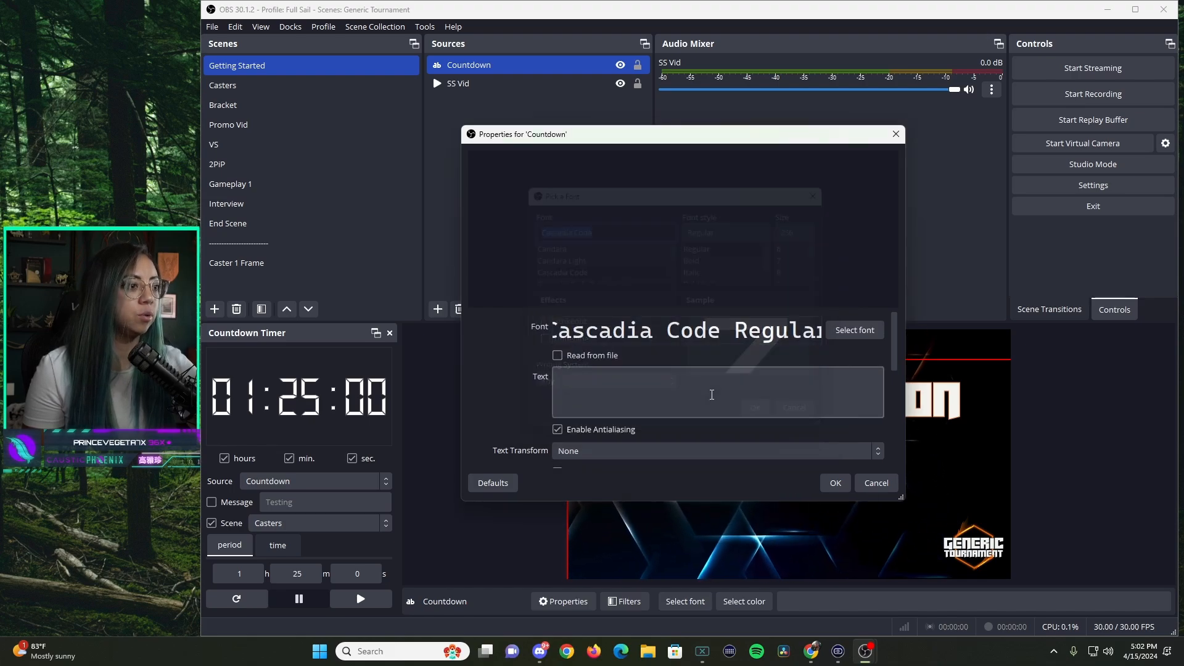
Step: Set the Countdown text color to orange #ff5500 and accept the source's properties
scroll(596, 427, "down", 2)
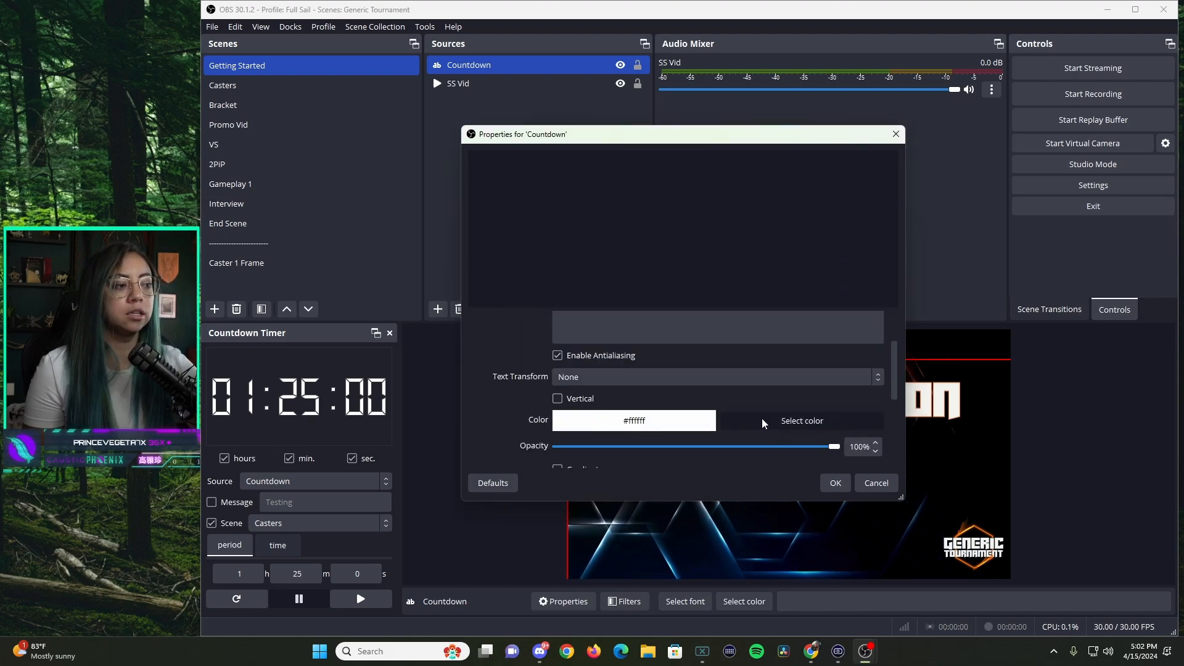
left_click(790, 421)
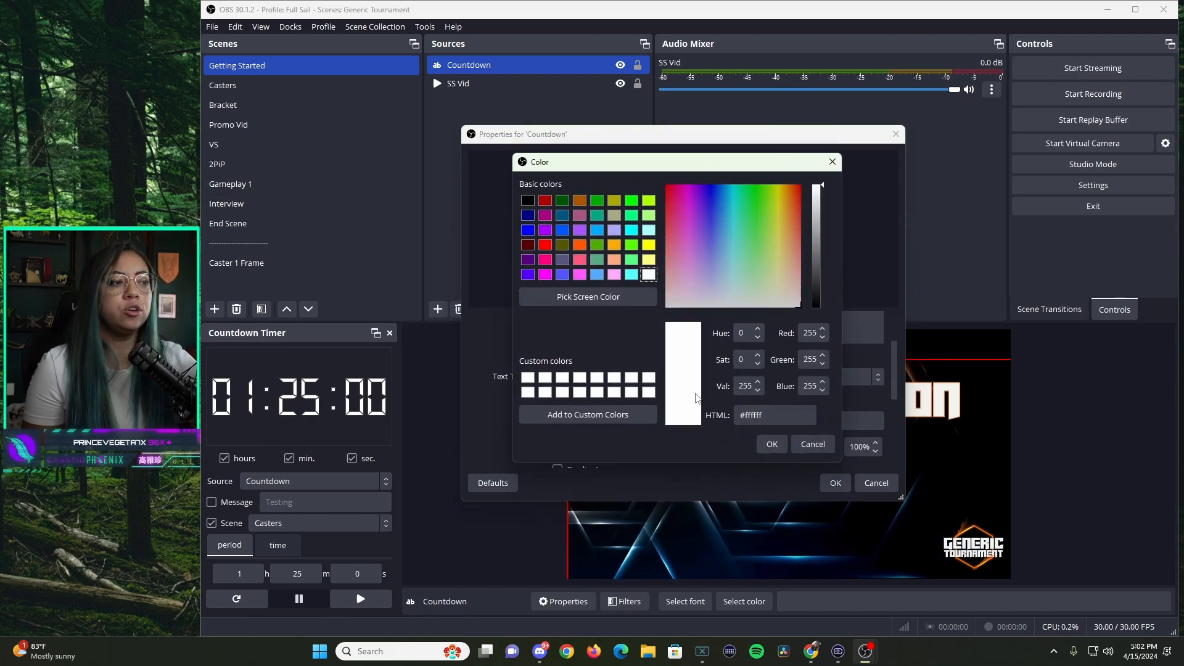
left_click(580, 246)
left_click(772, 444)
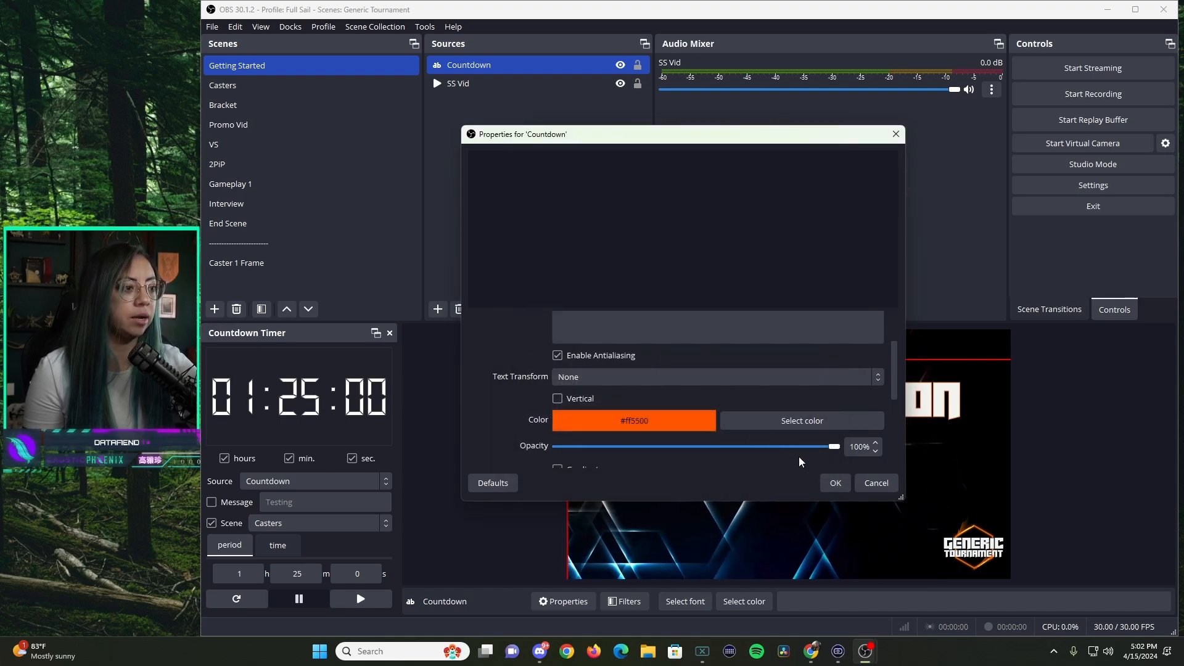
left_click(833, 483)
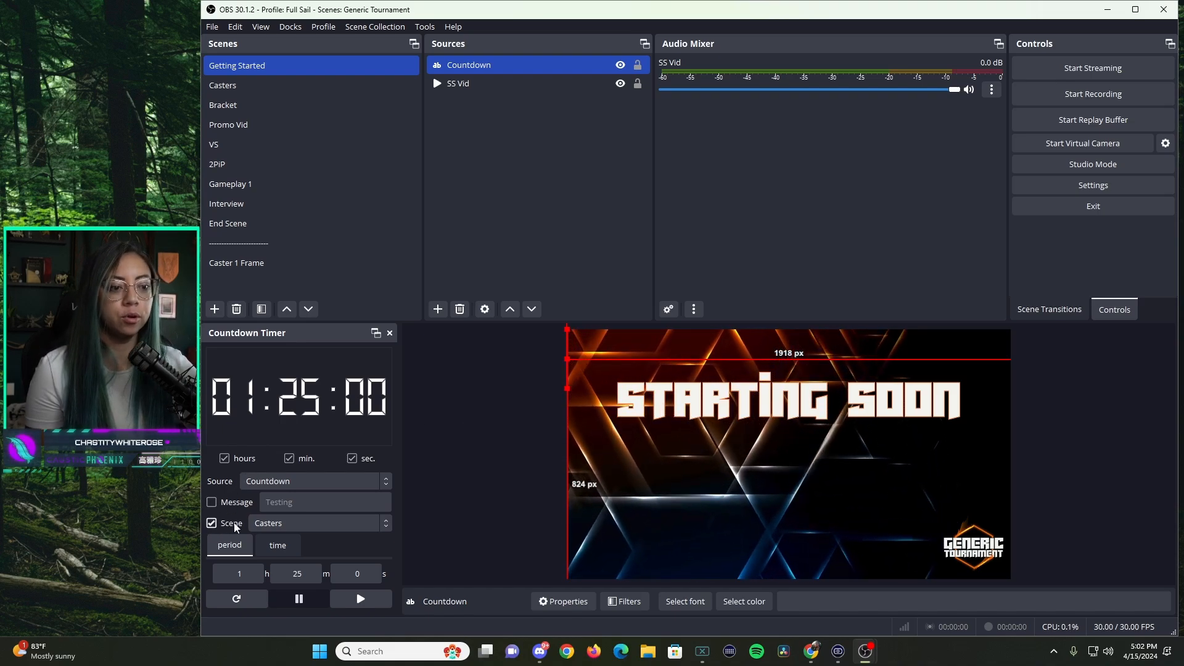
Step: Set the countdown timer's target scene to Getting Started and reset the timer so it fills the Countdown text
left_click(285, 527)
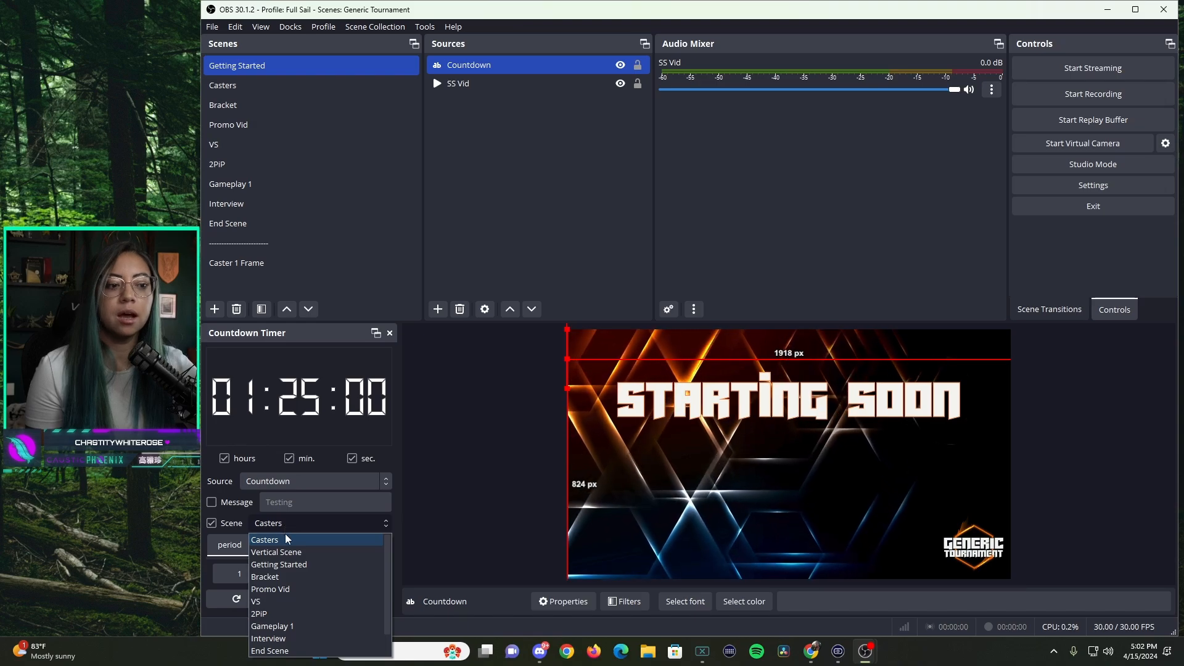
left_click(285, 564)
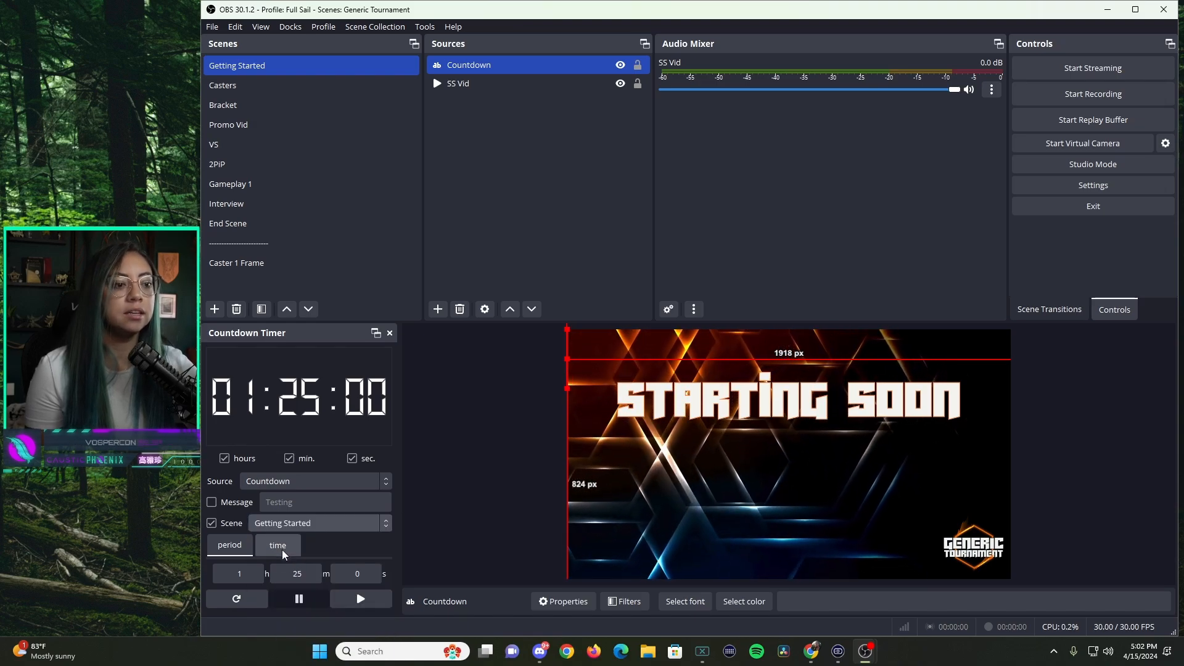
left_click(245, 606)
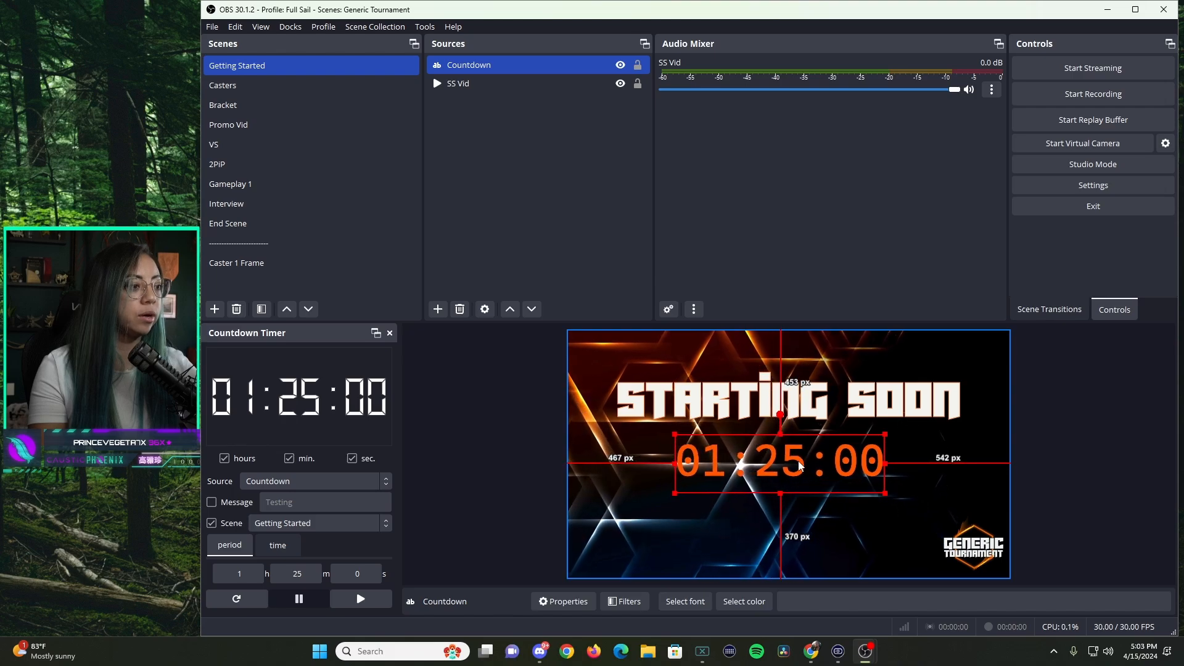
Step: Resize the Countdown text and center it horizontally beneath the Starting Soon title, with about 443 px on each side
left_click_drag(659, 507, 638, 526)
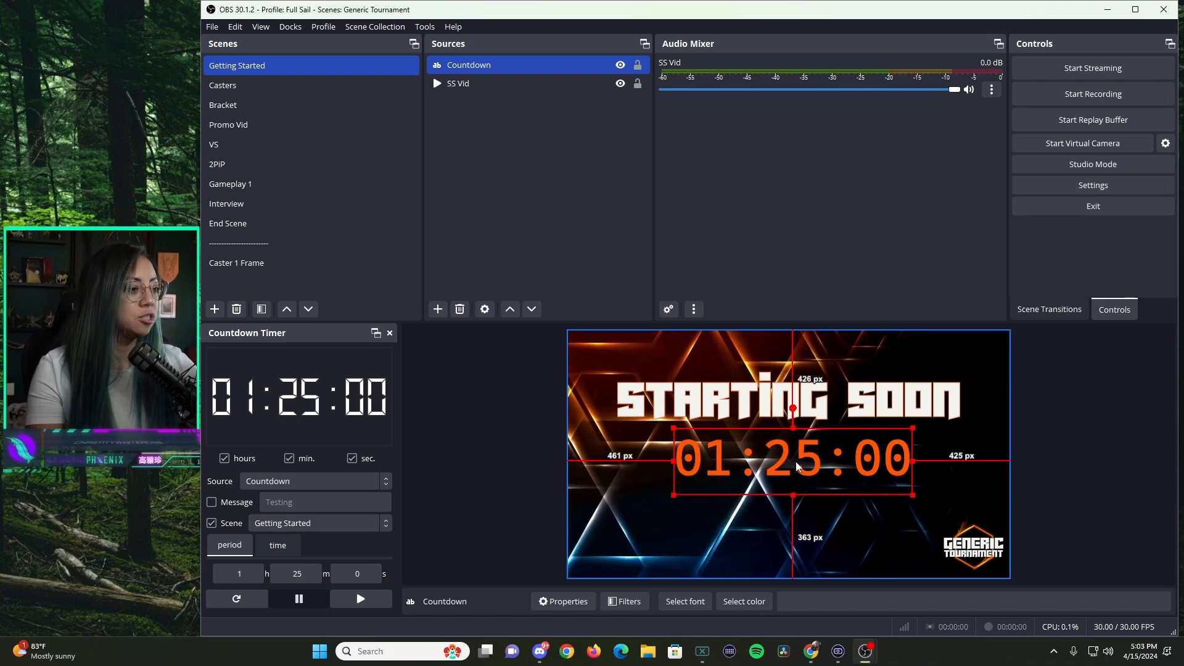
left_click_drag(797, 467, 794, 467)
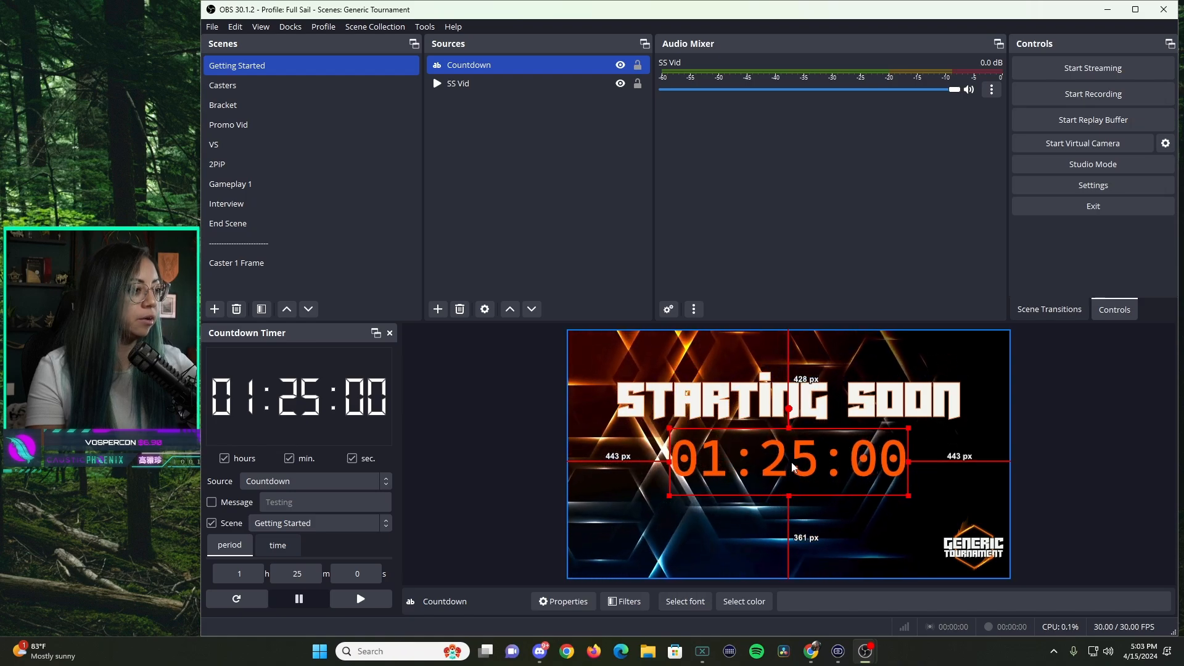
left_click(726, 545)
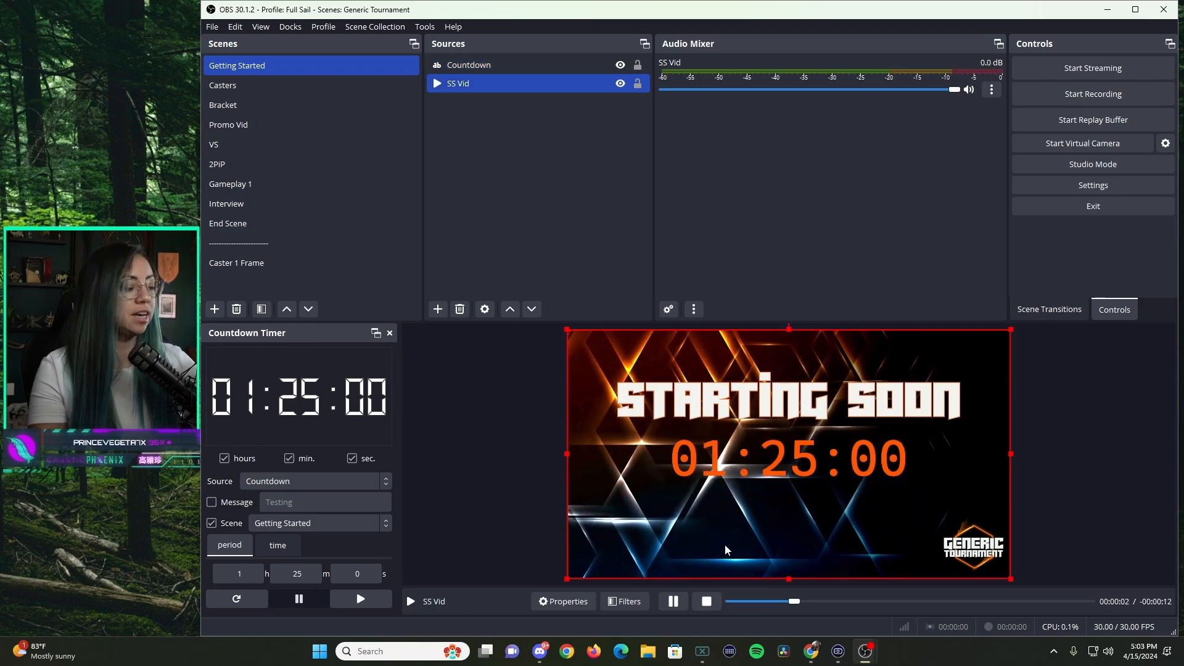
left_click(499, 69, "ctrl")
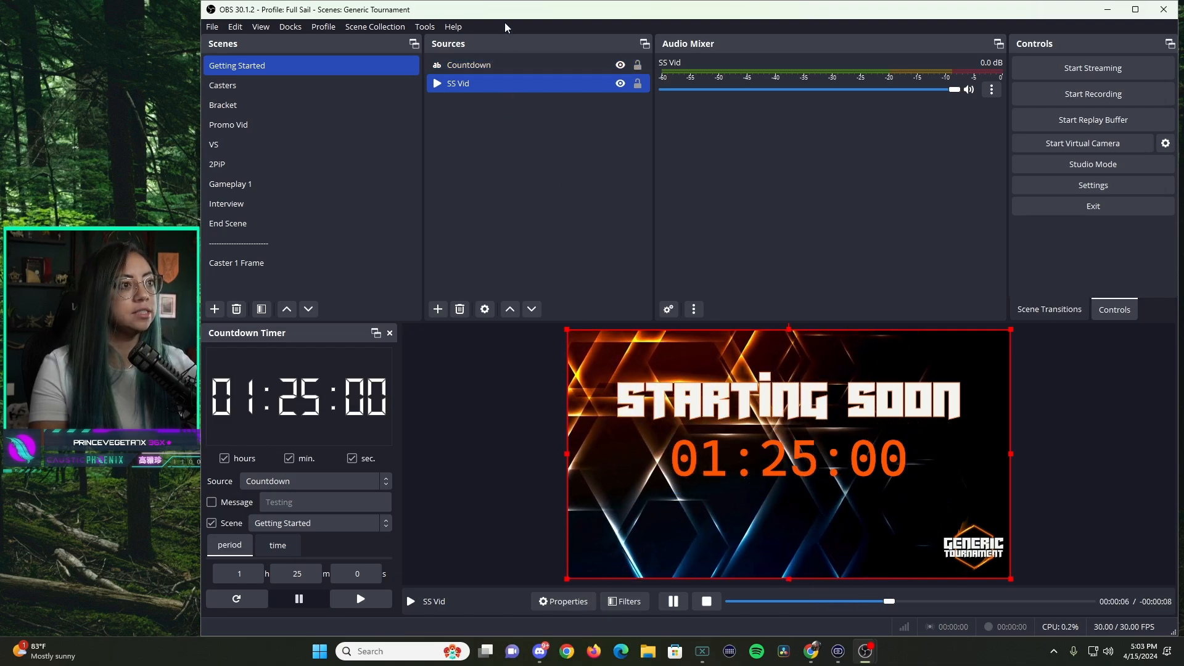
left_click(506, 64)
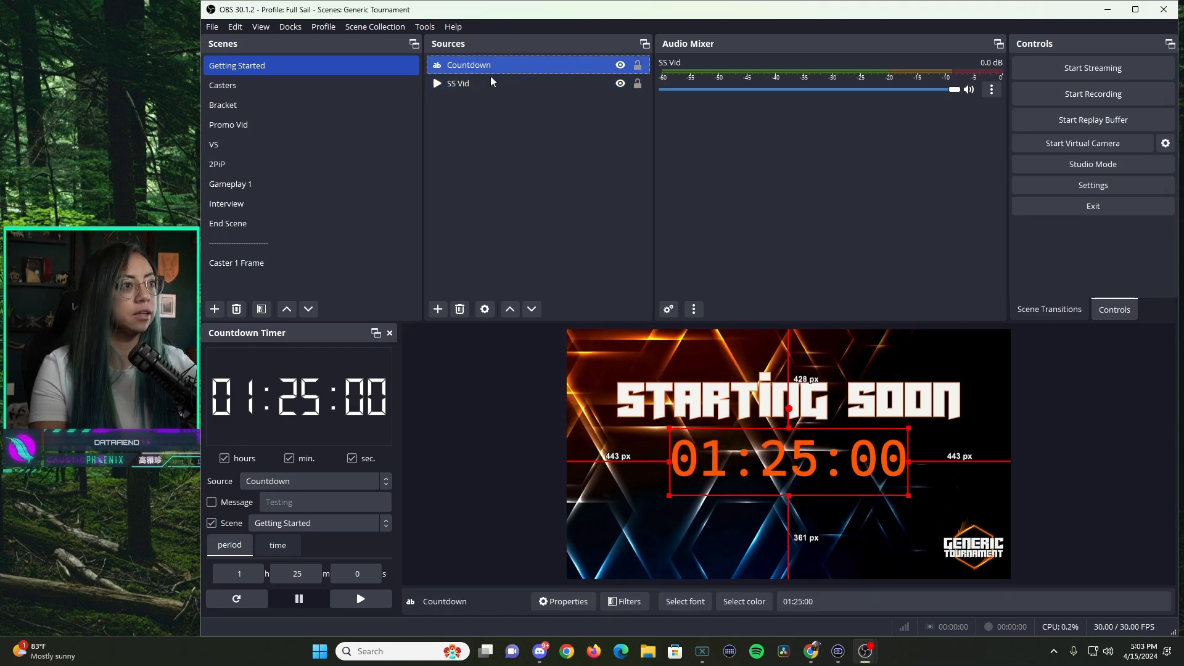
left_click(491, 81)
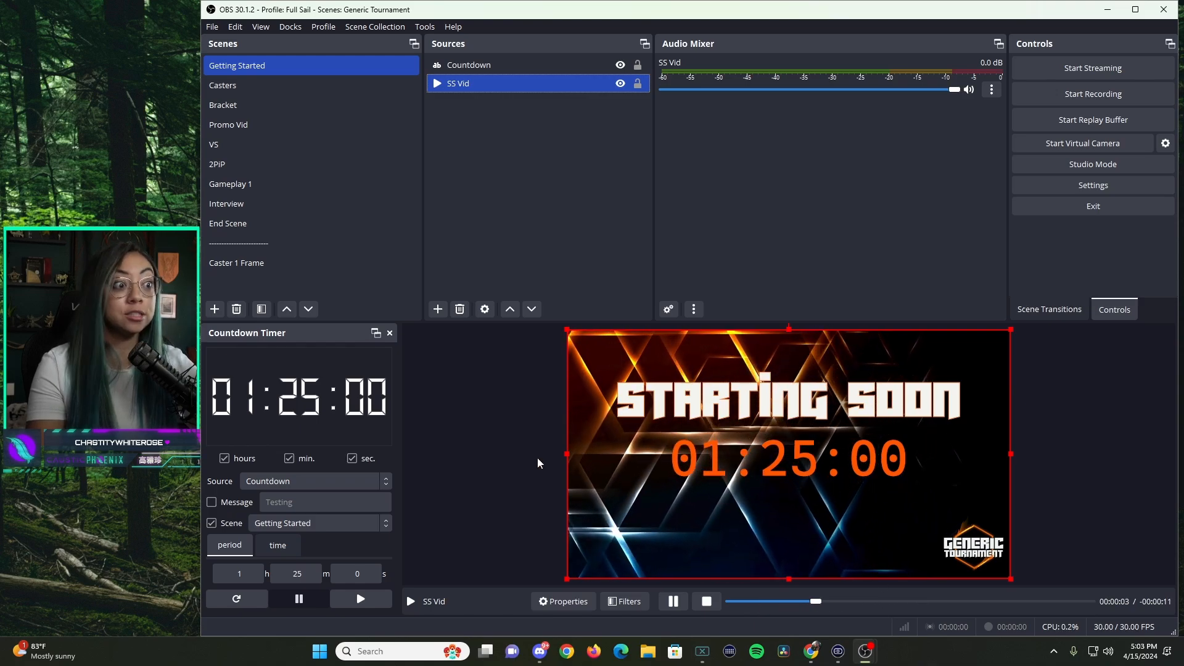
Step: Nudge the Countdown text straight down until about 304 px remain below it, and deselect it
left_click(779, 479)
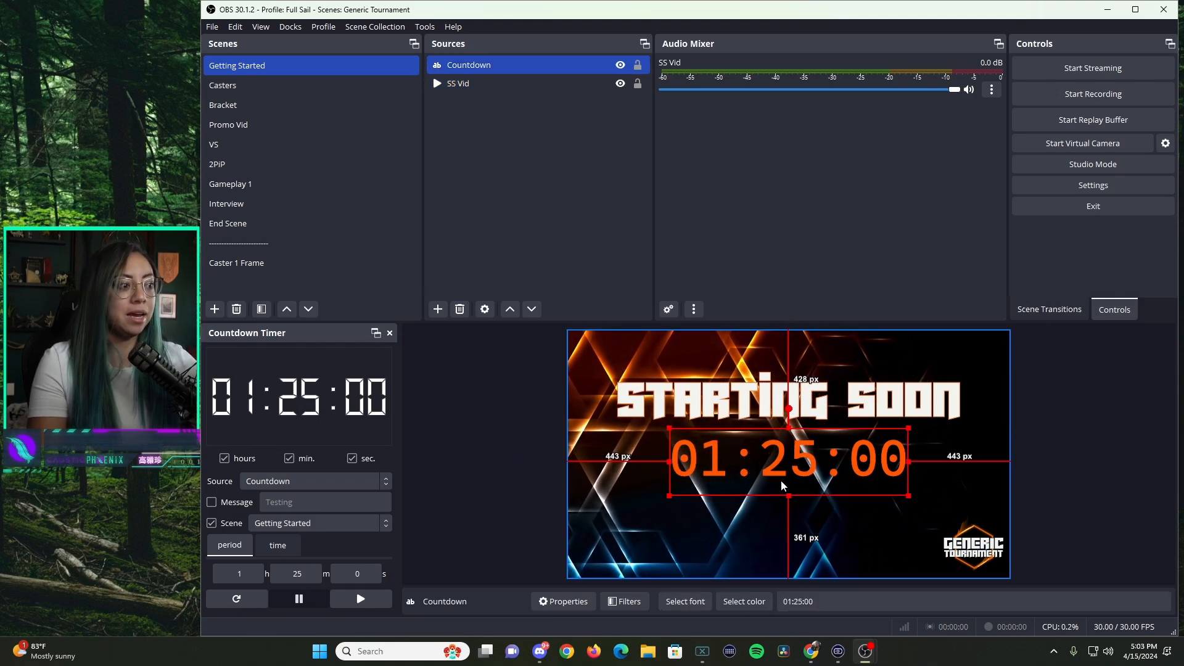
key("Down")
key("Down")
key("Down")
key("Down")
key("Down")
key("Down")
key("Down")
key("Down")
key("Down")
key("Down")
key("Down")
key("Down")
key("Down")
key("Down")
key("Down")
key("Down")
key("Down")
key("Down")
key("Down")
key("Down")
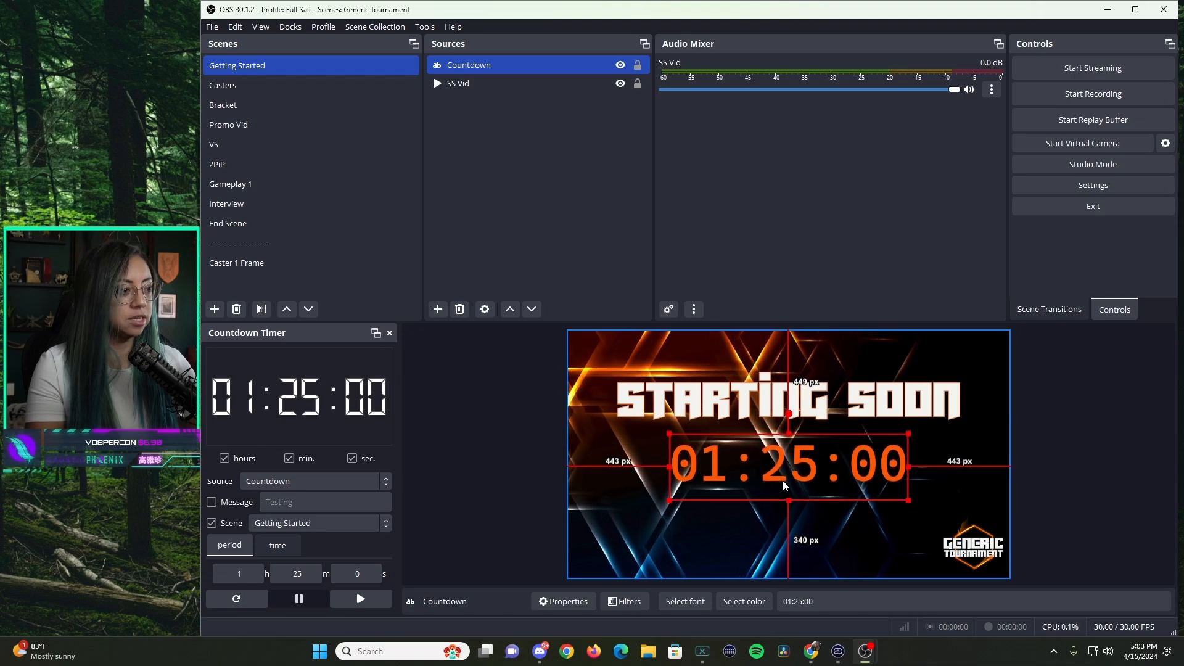
key("Down")
key("Down")
key("Down")
key("Down")
key("Down")
key("Down")
key("Down")
key("Down")
key("Down")
key("Down")
key("Down")
key("Down")
key("Down")
key("Down")
key("Down")
key("Down")
key("Down")
key("Down")
key("Down")
key("Down")
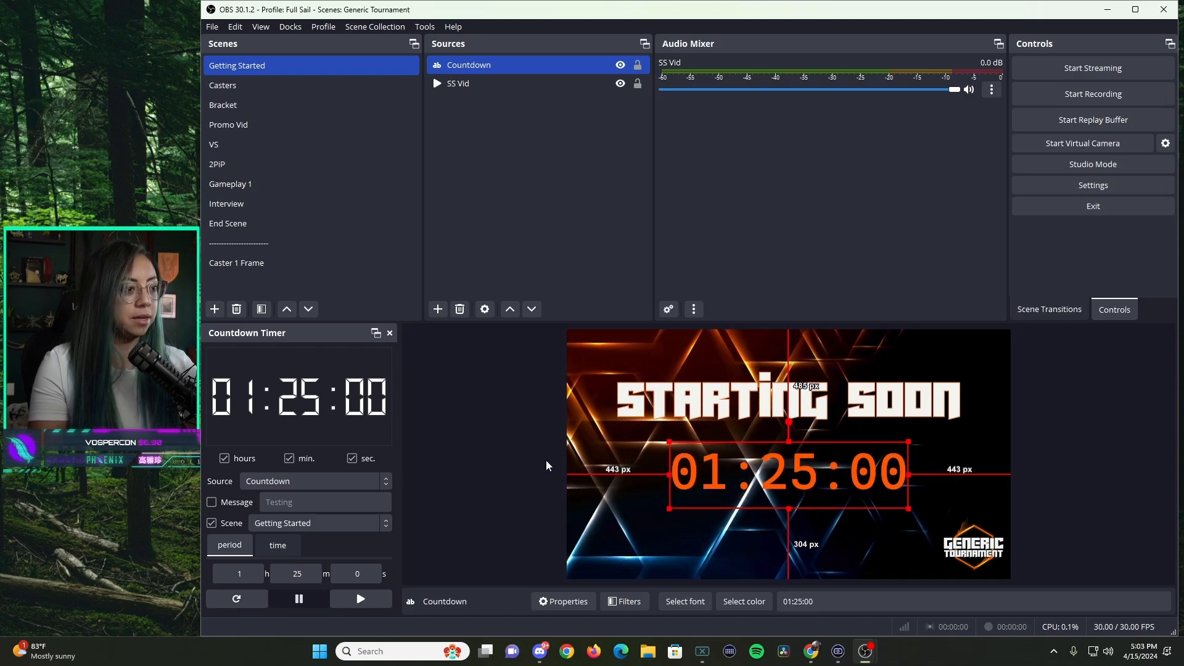
left_click(546, 460)
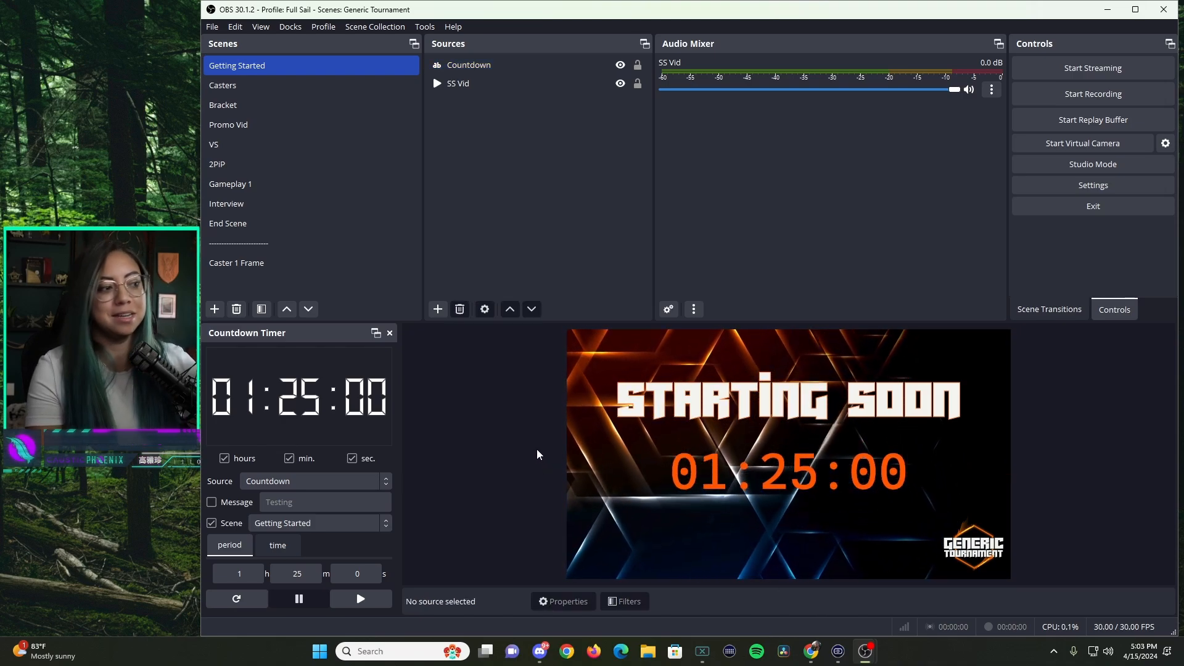
Step: Change the Countdown text's font to Creative Vintage Draft BP Regular and accept its properties
right_click(468, 68)
left_click(540, 523)
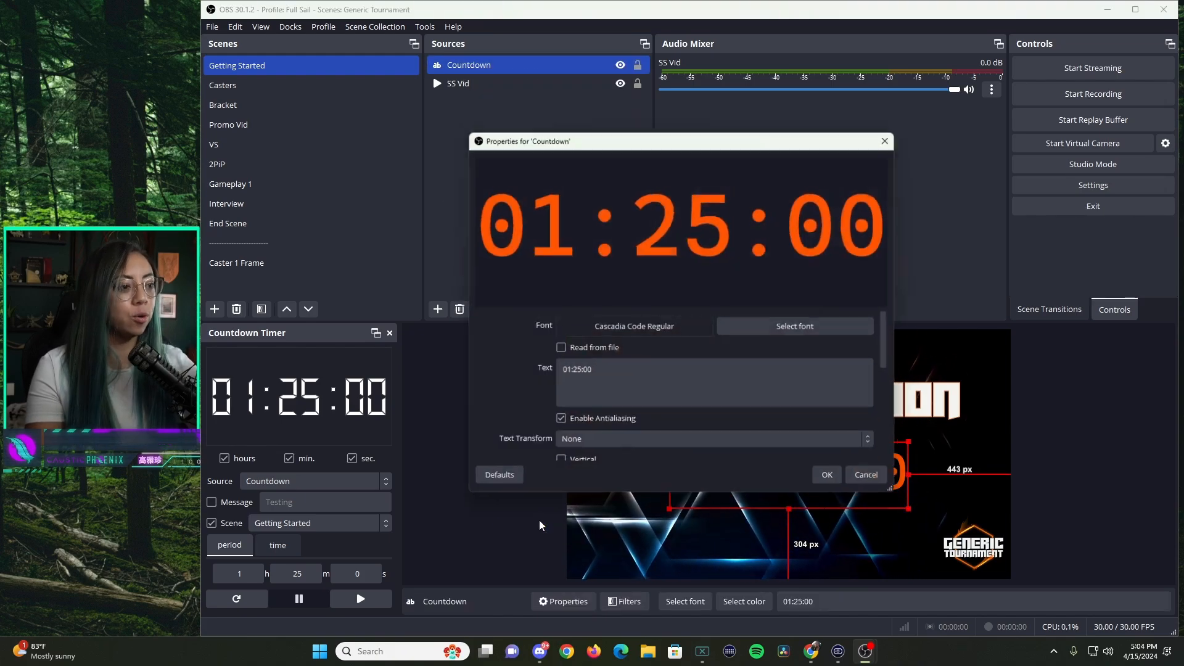
left_click(754, 326)
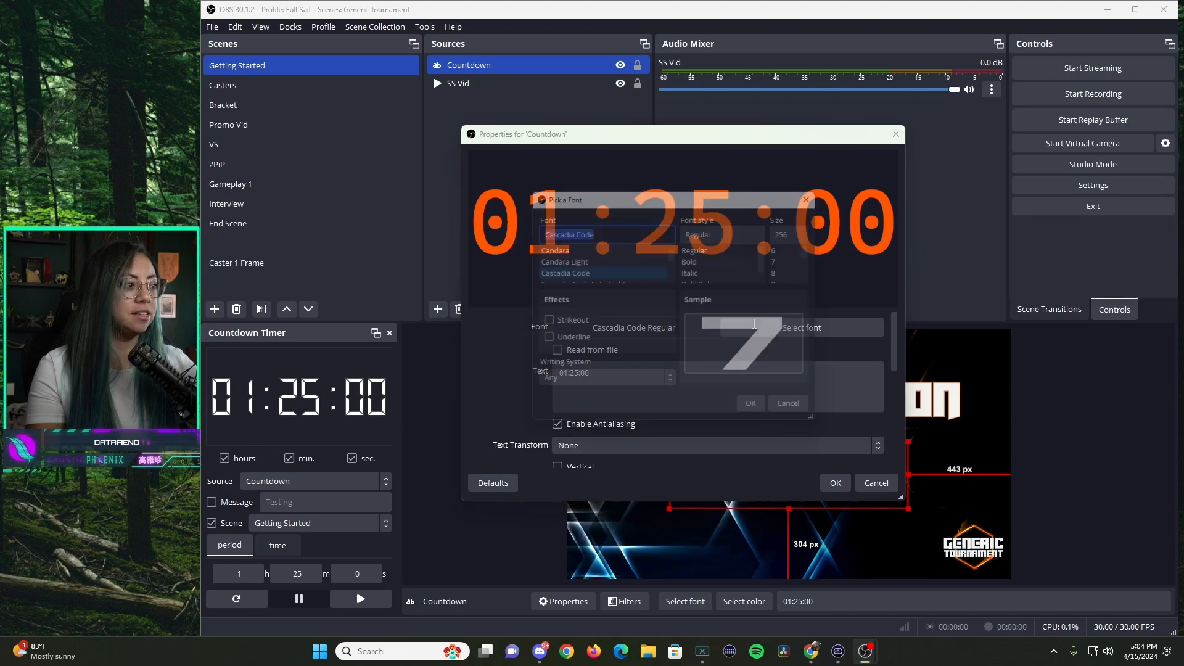
scroll(603, 265, "down", 5)
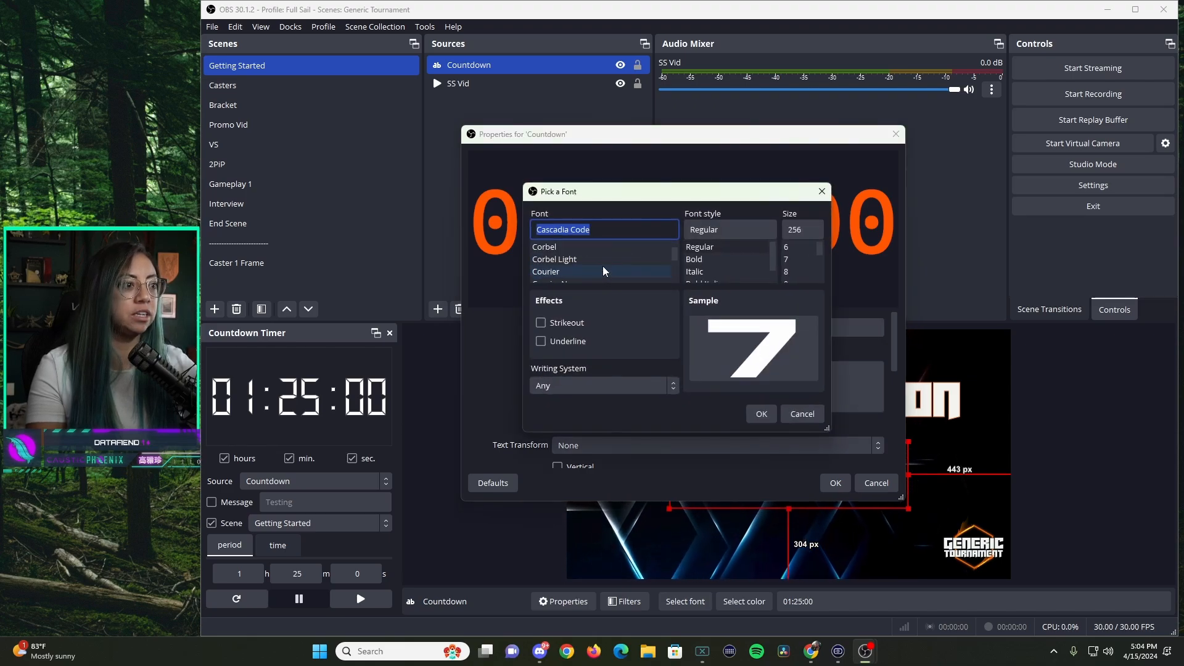
left_click(604, 271)
scroll(592, 256, "down", 1)
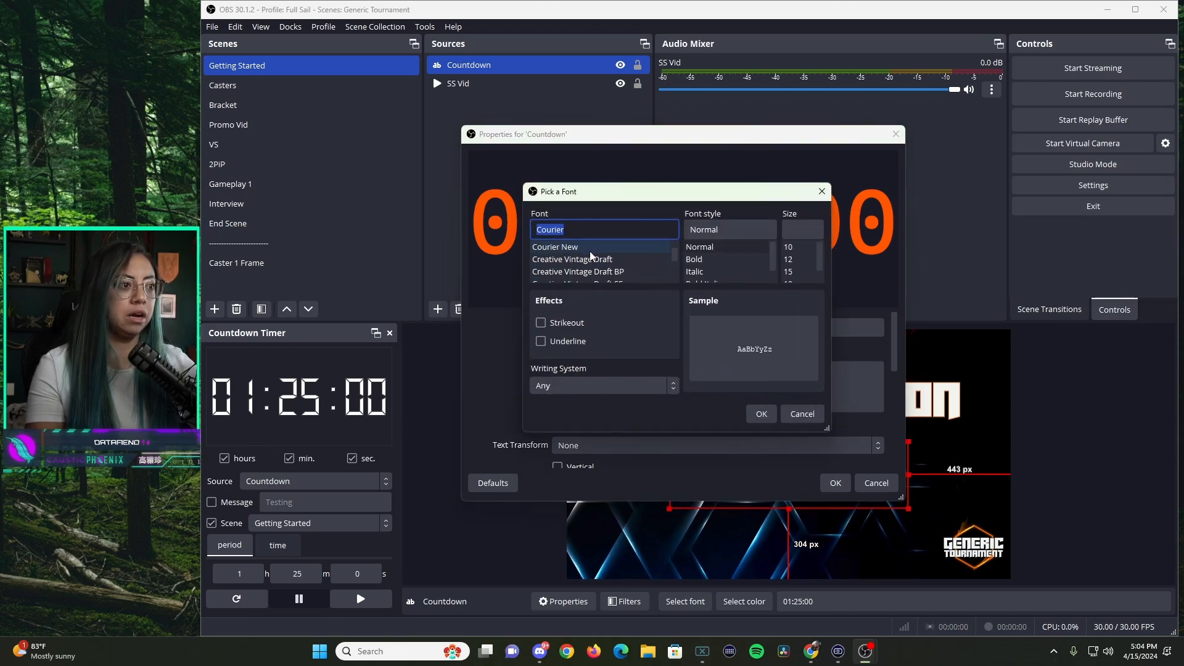
left_click(586, 274)
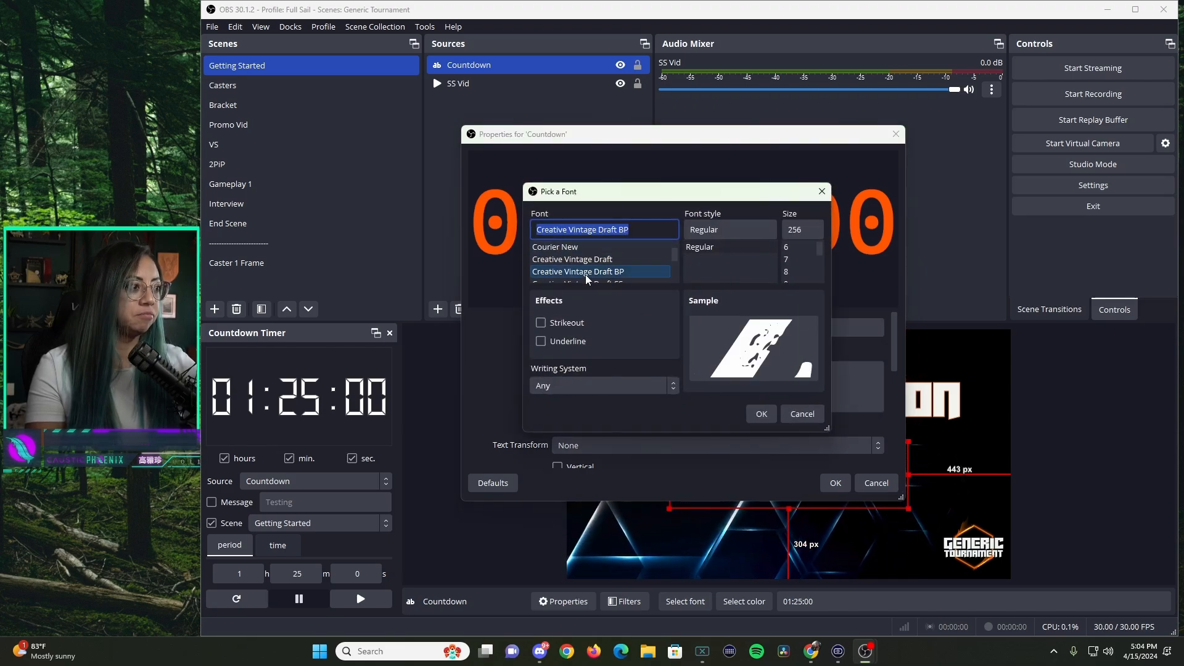
left_click(757, 419)
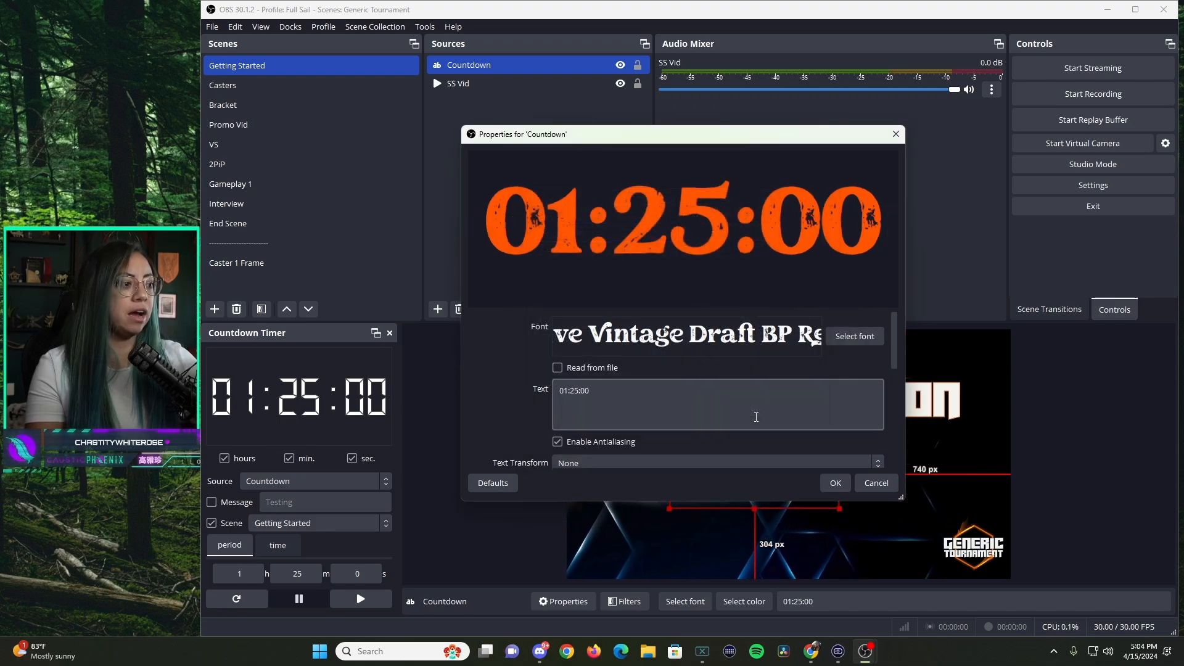
left_click(834, 484)
Step: Enlarge the Countdown text and move it under the title, about 483 px from the left edge and 463 px from the top
left_click_drag(839, 507, 875, 513)
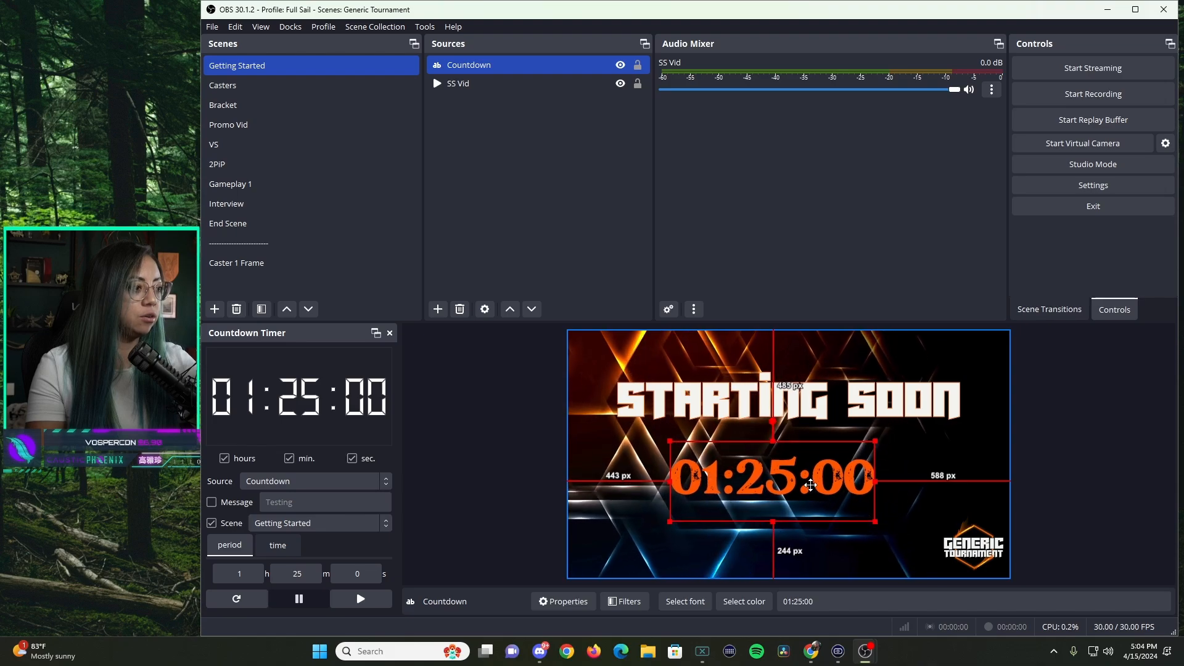
left_click_drag(808, 485, 818, 482)
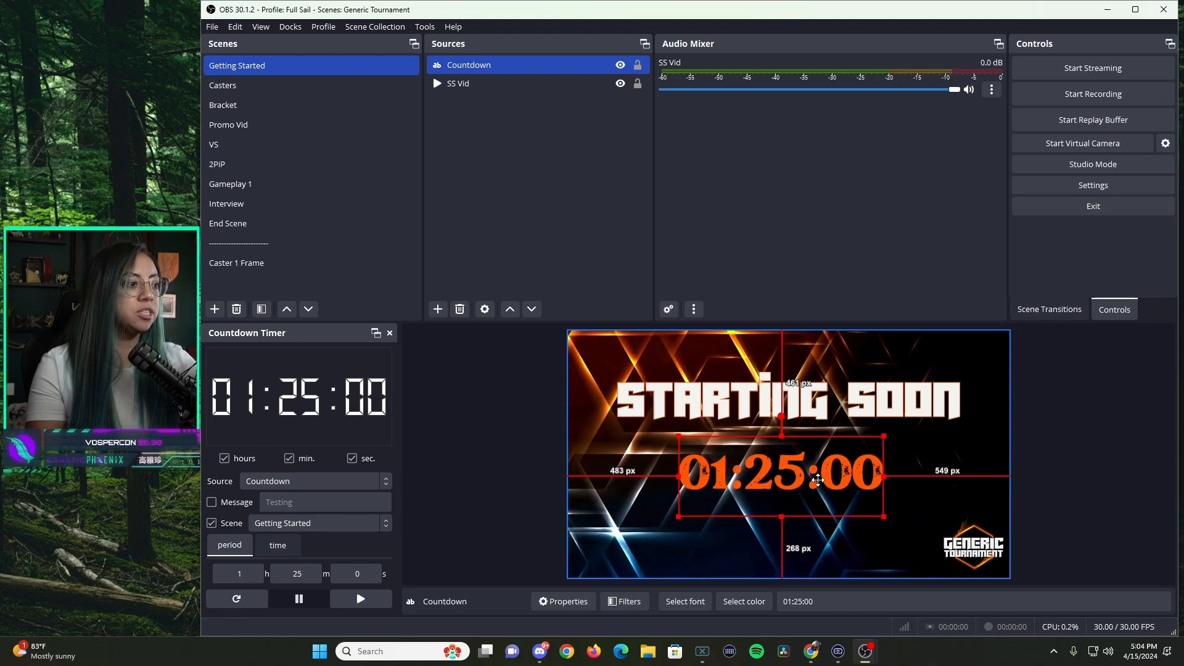
left_click(502, 501)
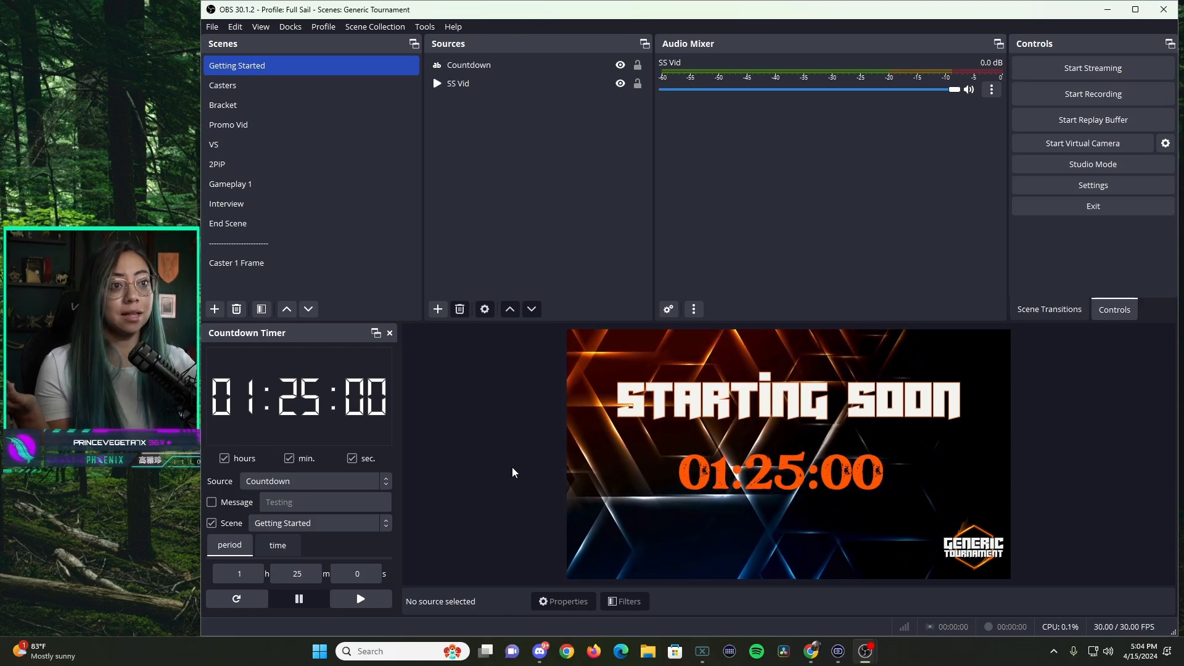
Step: Add a new Media Source named BKG Vid to the Casters scene
left_click(254, 85)
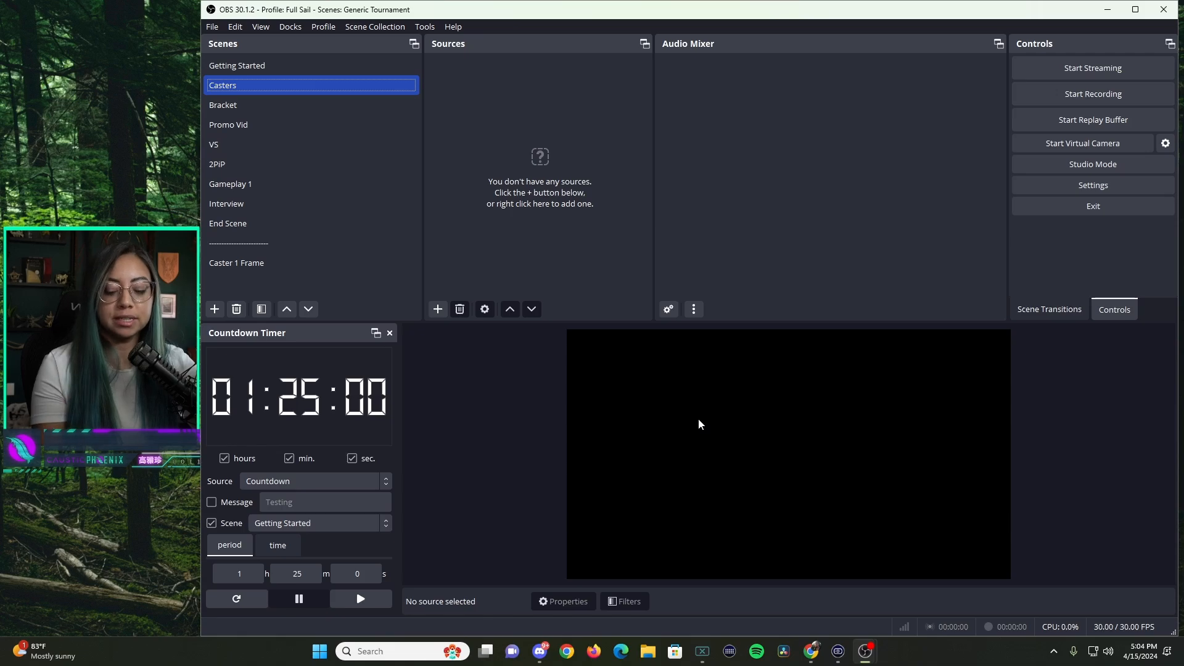
left_click(443, 311)
left_click(498, 505)
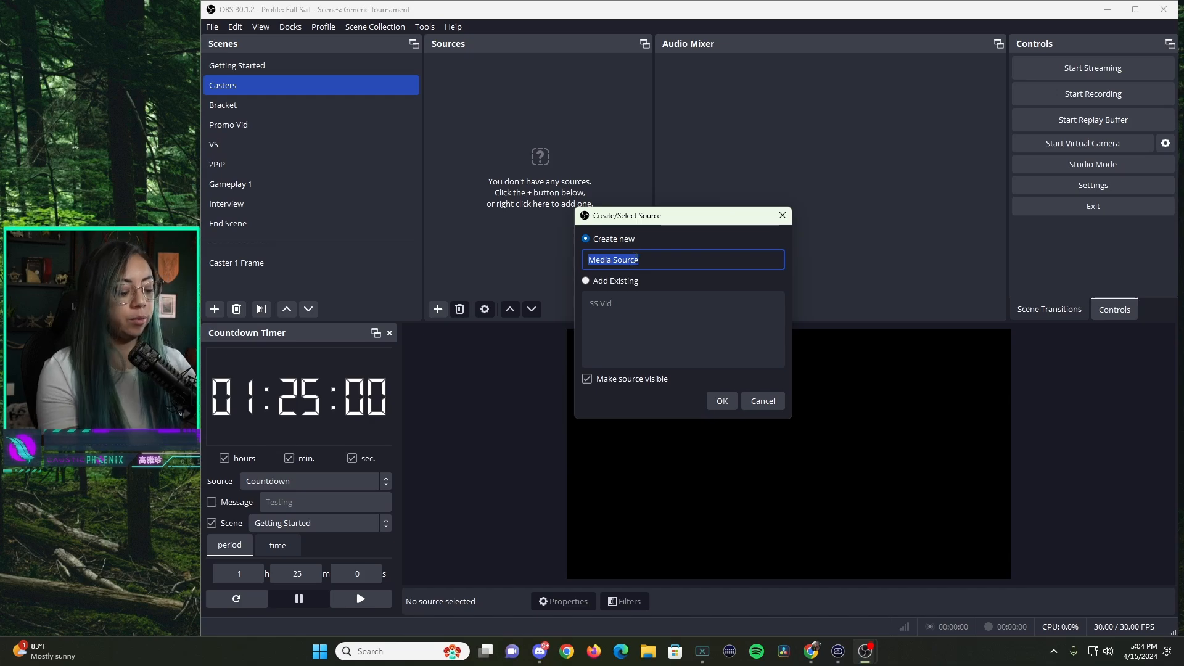
key("BackSpace")
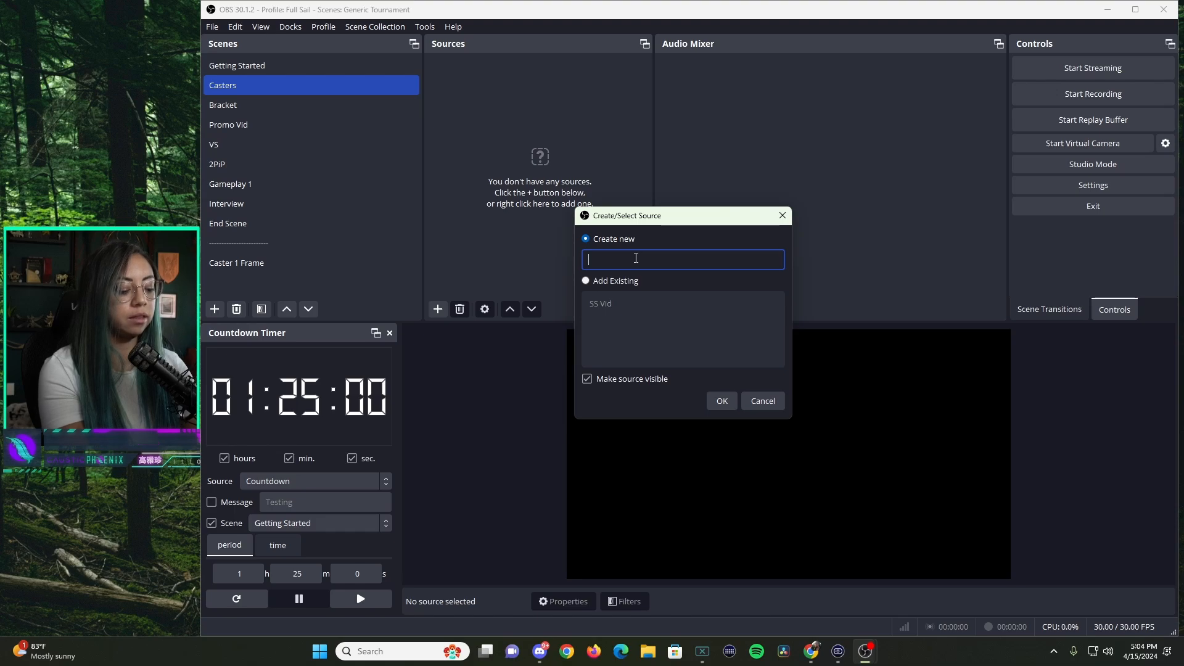
type("BKG")
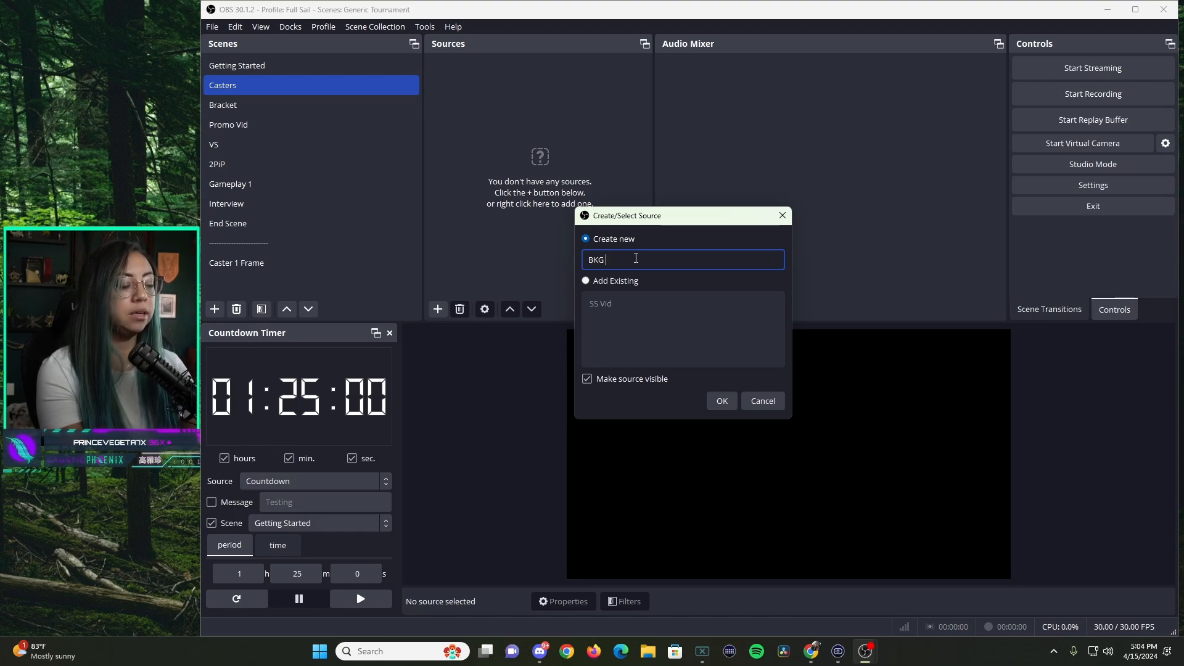
type(" Vid")
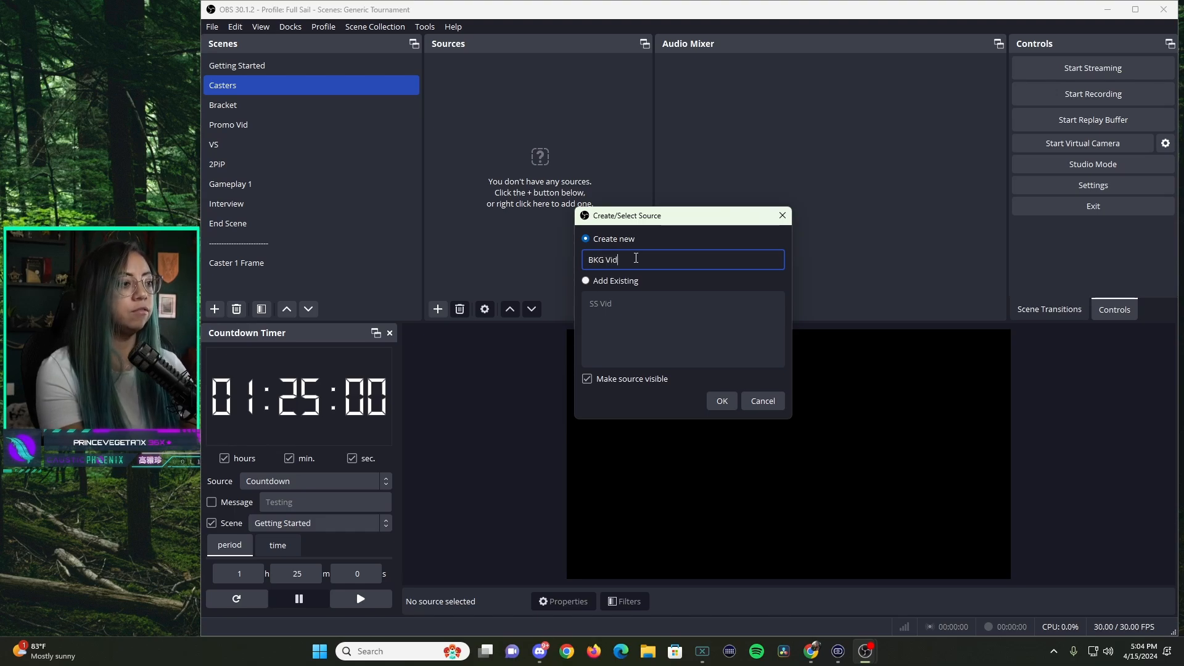
left_click(722, 401)
Step: Load the GE_BKG Vid file from the Generic Esports Overlays folder into BKG Vid, enable looping and accept the properties
left_click(861, 346)
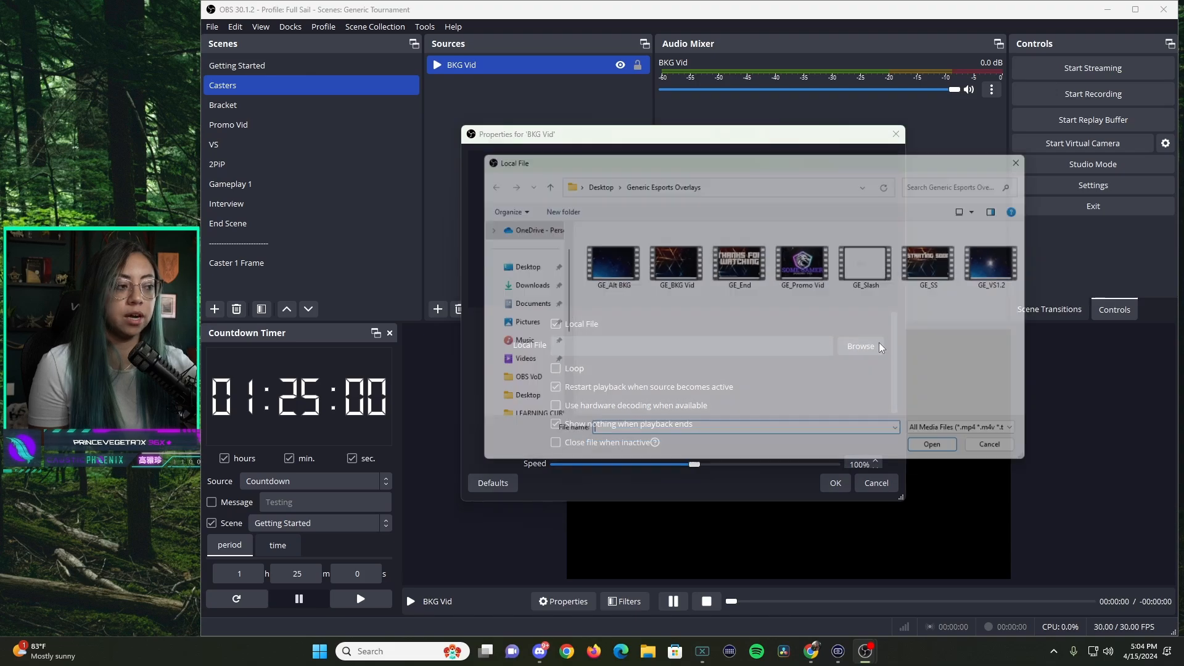
left_click(677, 274)
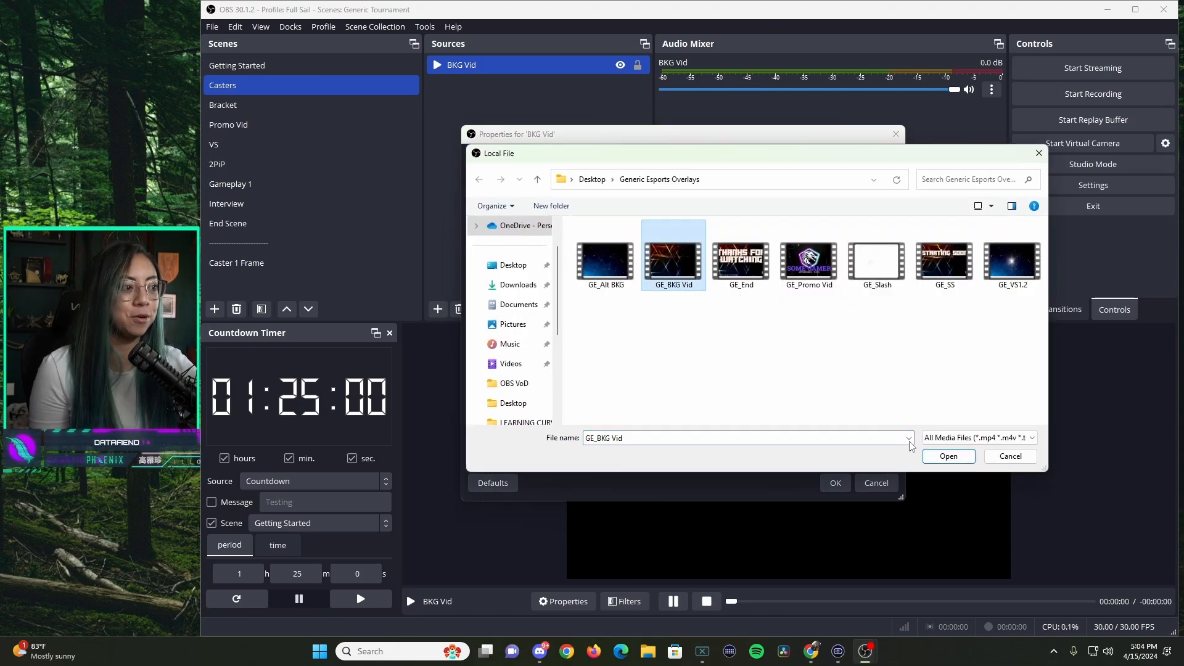
left_click(948, 456)
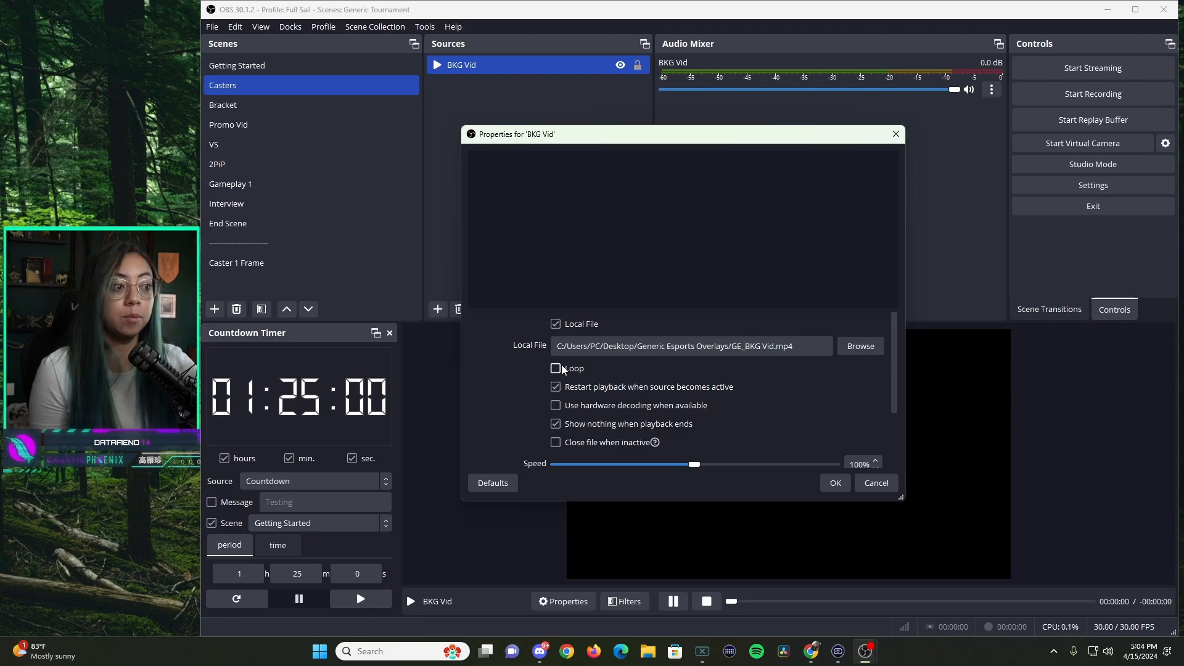
left_click(555, 368)
left_click(838, 483)
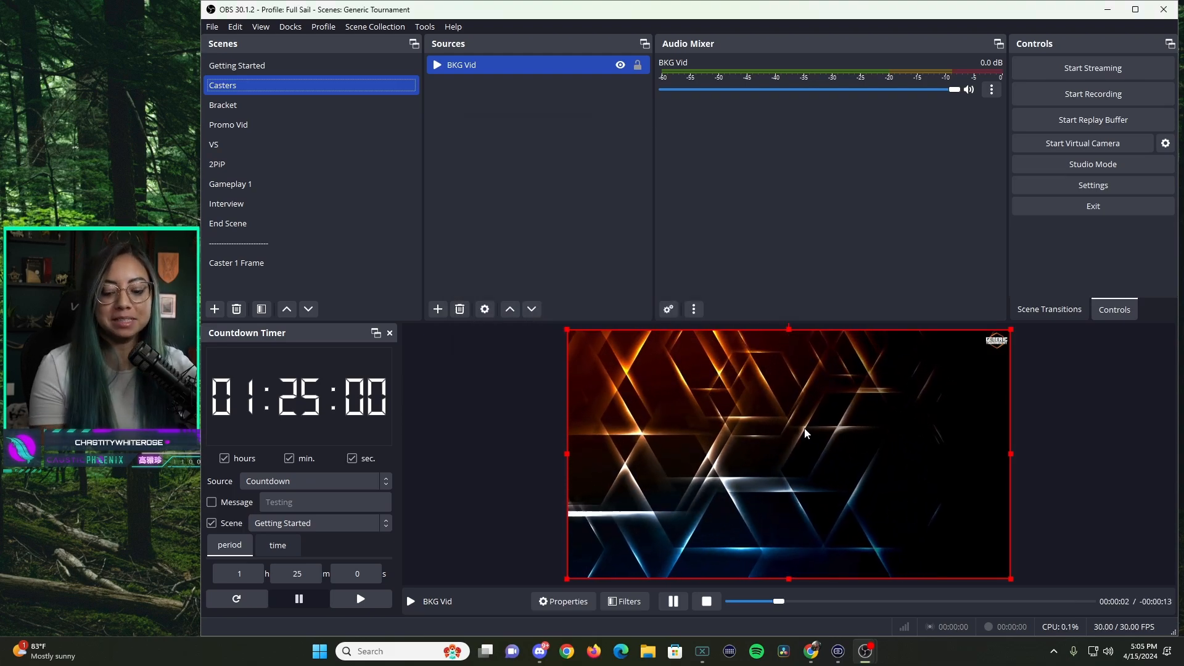
Step: Add a new Image source named Caster Image 1 to the Caster 1 Frame scene
left_click(275, 269)
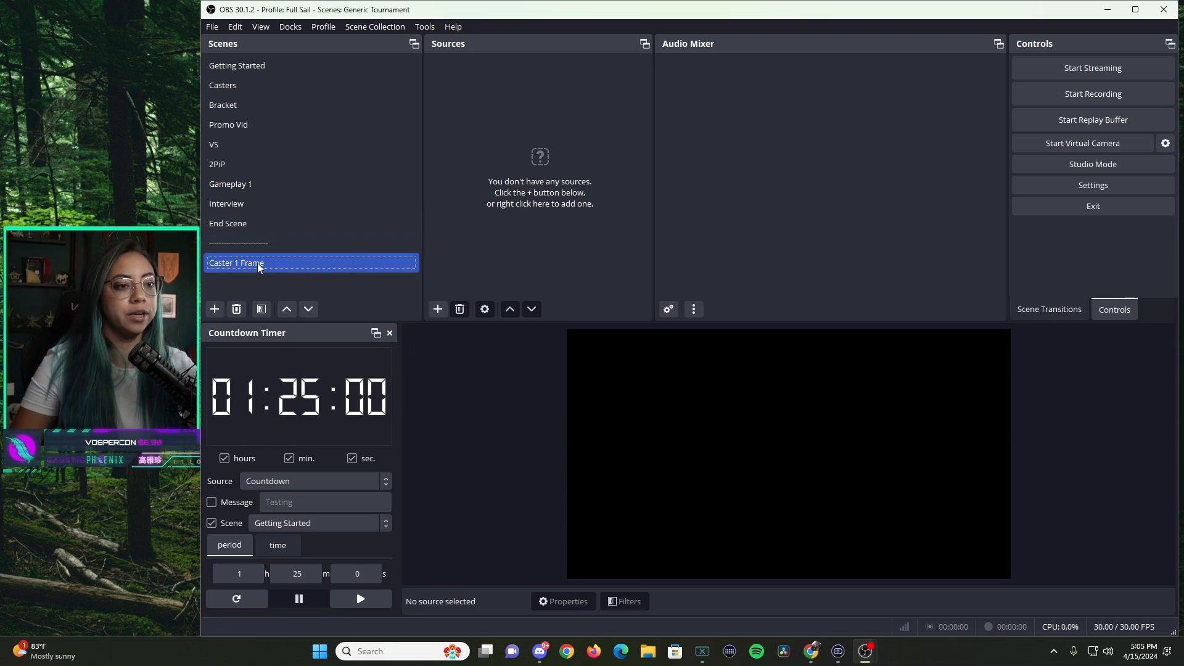
left_click(437, 310)
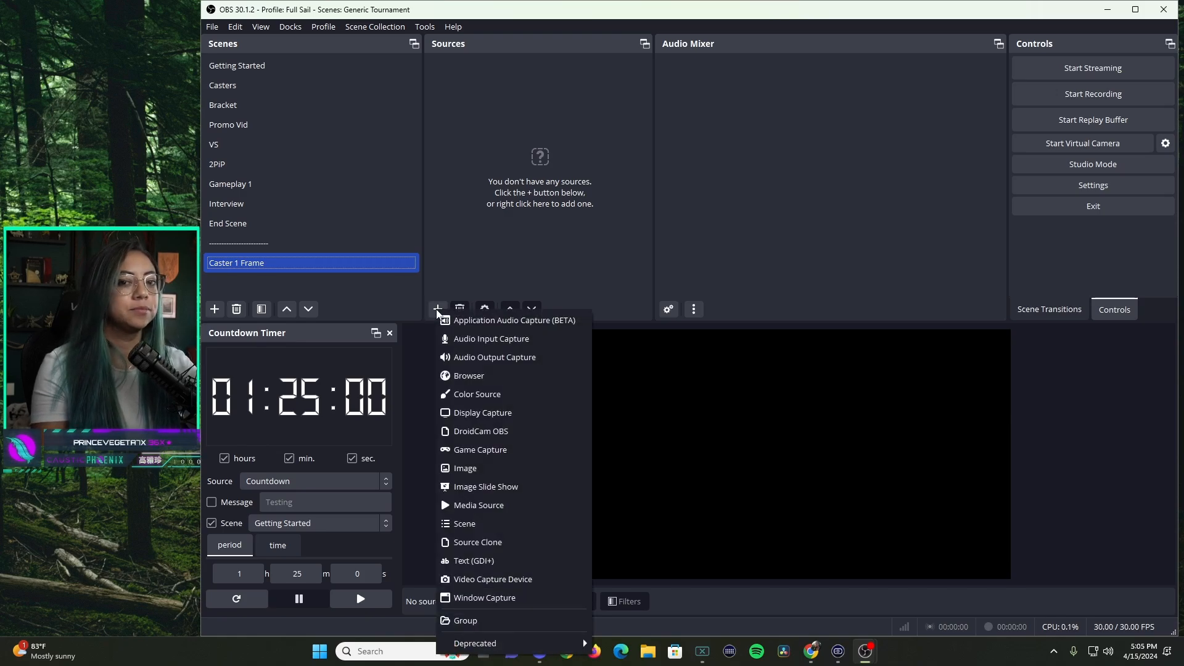
left_click(473, 468)
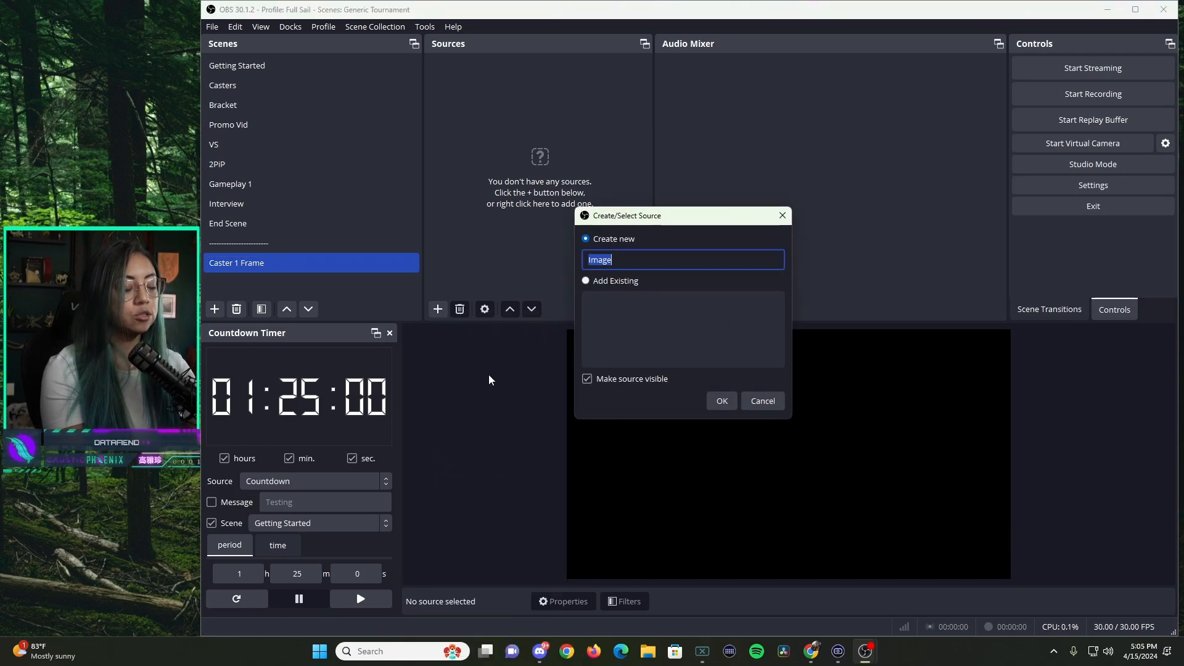
type("Caster Image 1")
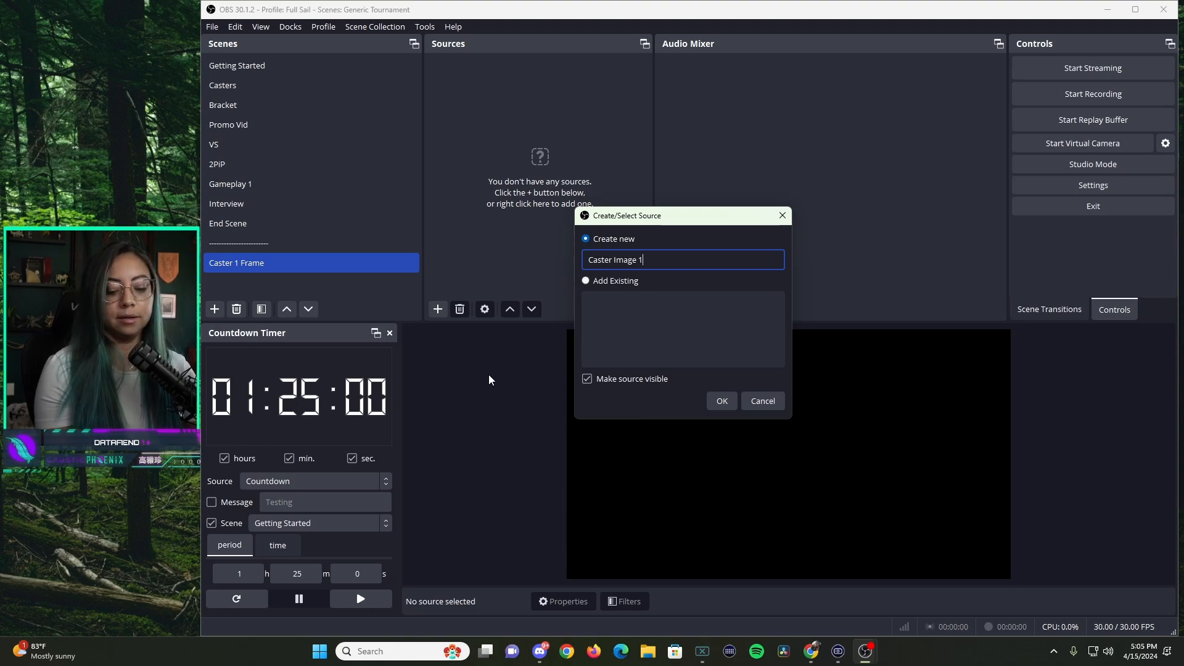
left_click(721, 402)
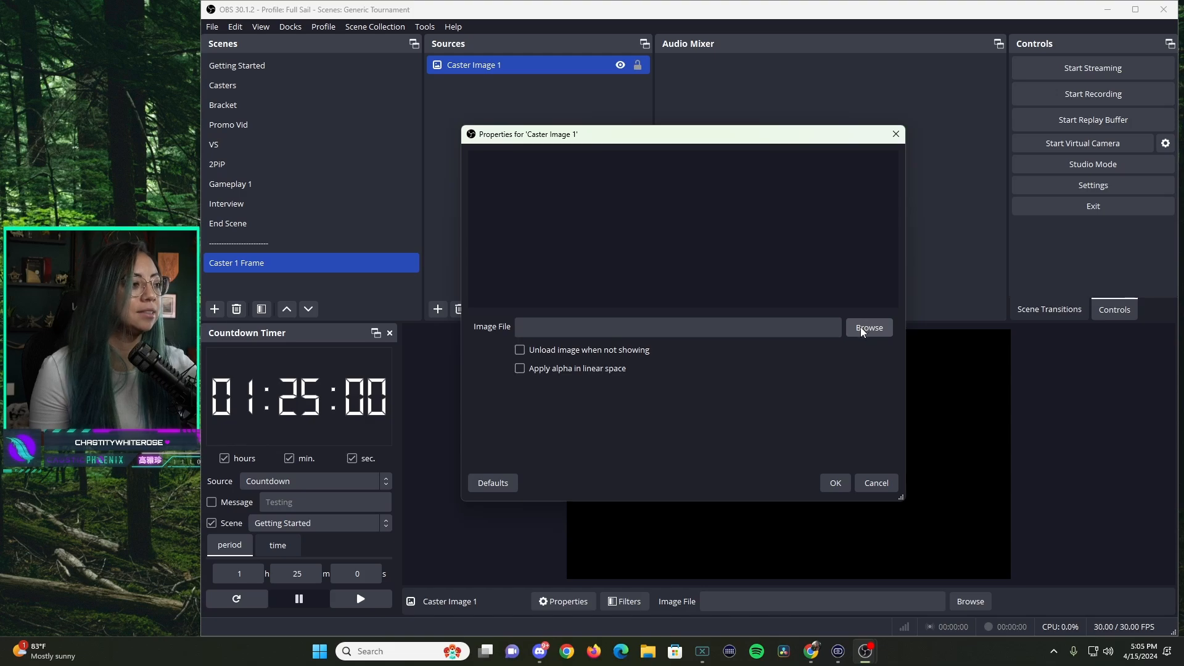
Step: Load the C1 Box image from the Generic Esports Overlays folder into Caster Image 1 and accept the properties
left_click(861, 334)
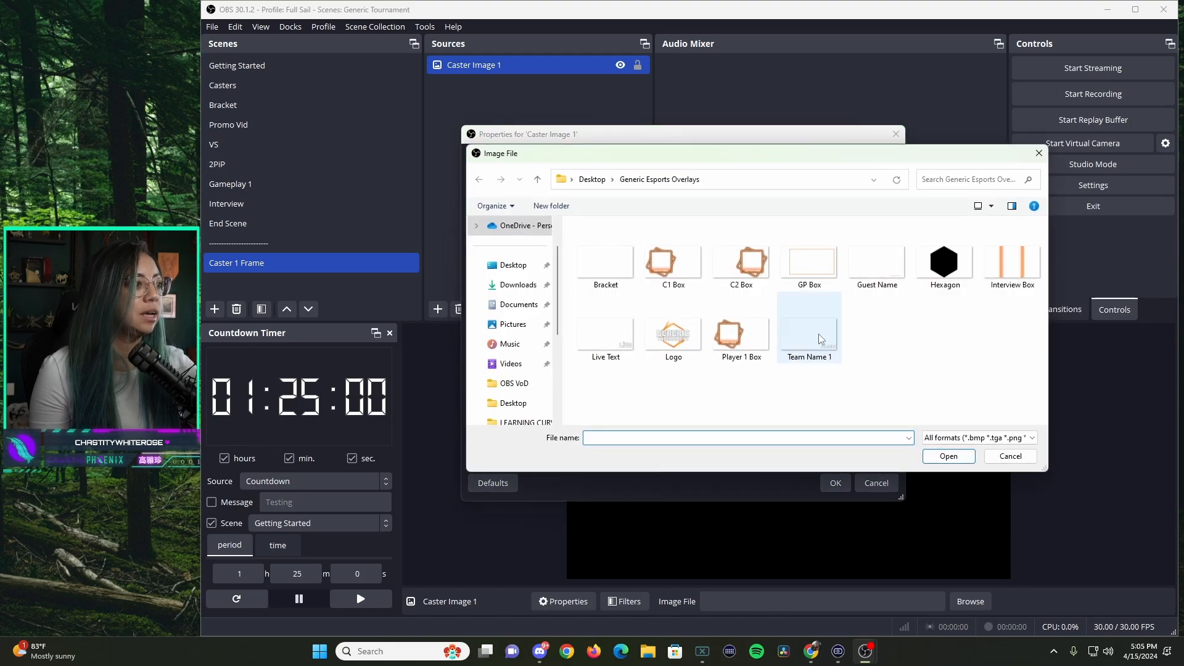
left_click(673, 277)
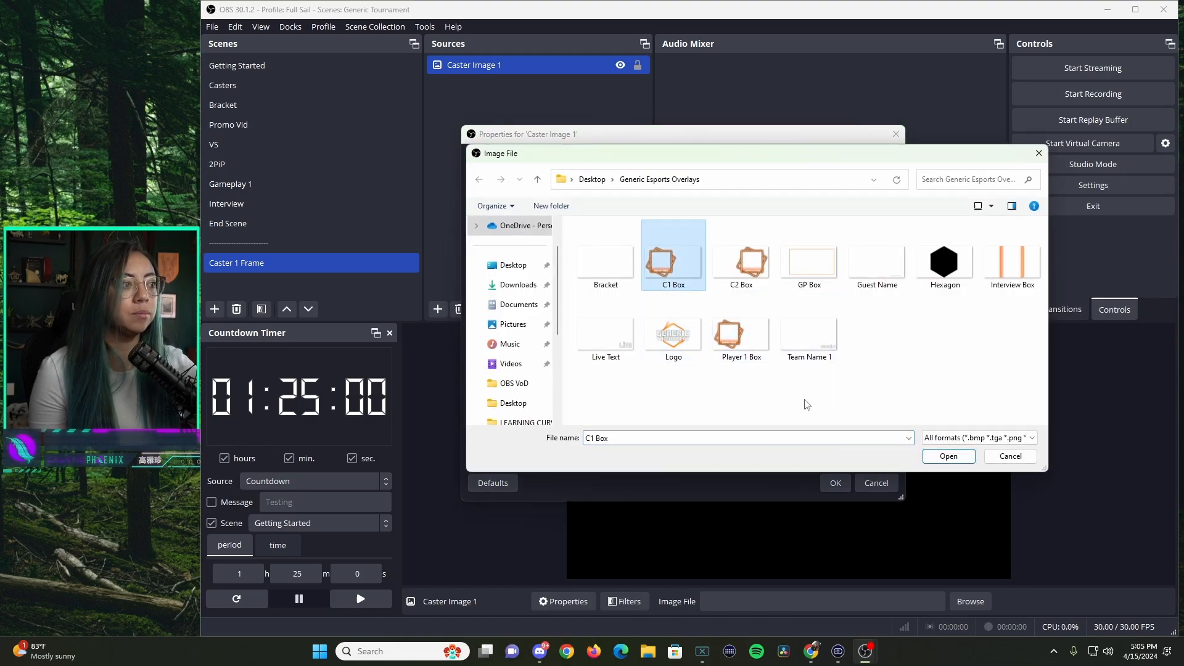
left_click(933, 458)
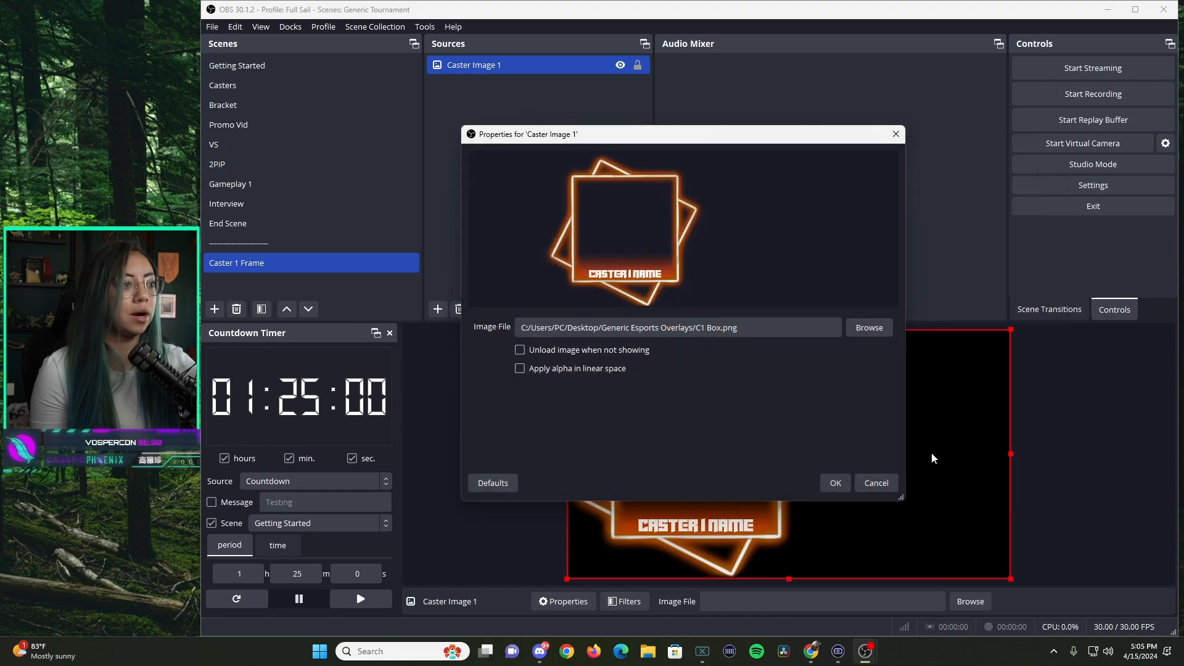
left_click(836, 483)
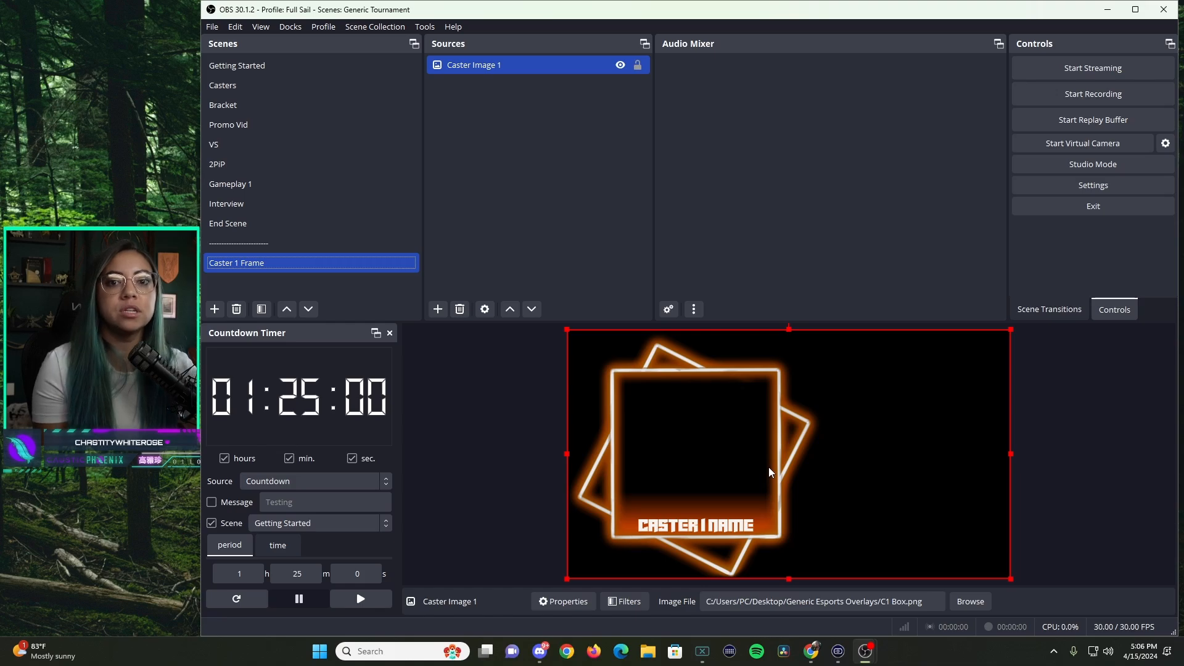
Step: Add a new Video Capture Device source named Caster Camera 1 to the Caster 1 Frame scene
left_click(438, 309)
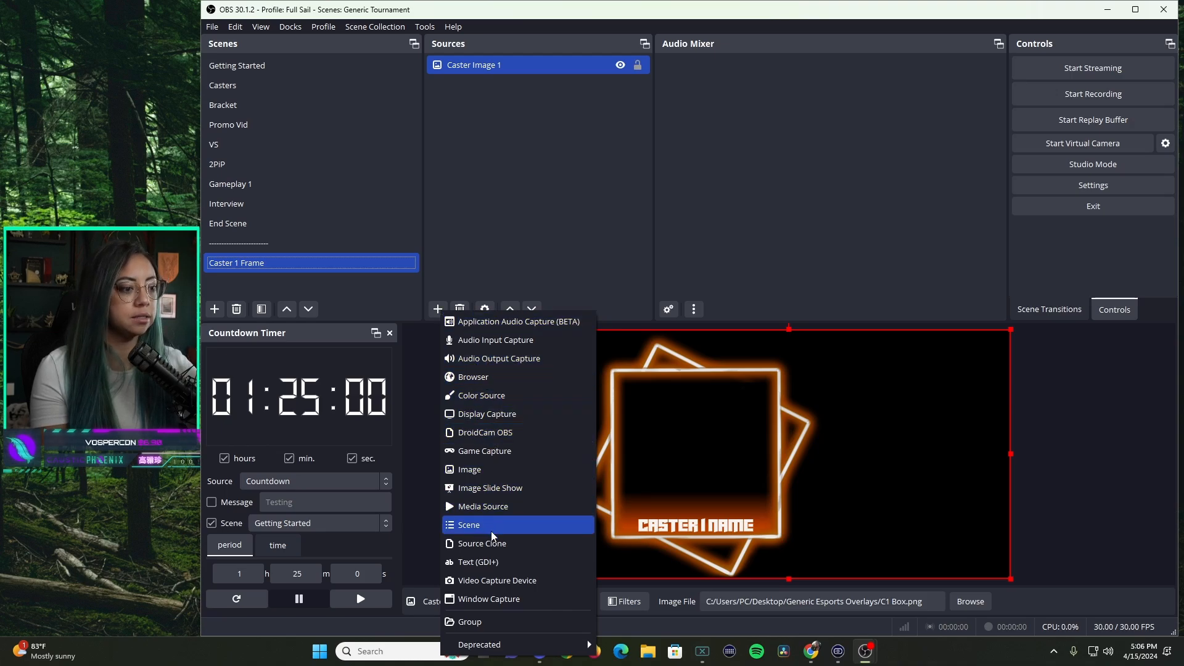
left_click(505, 584)
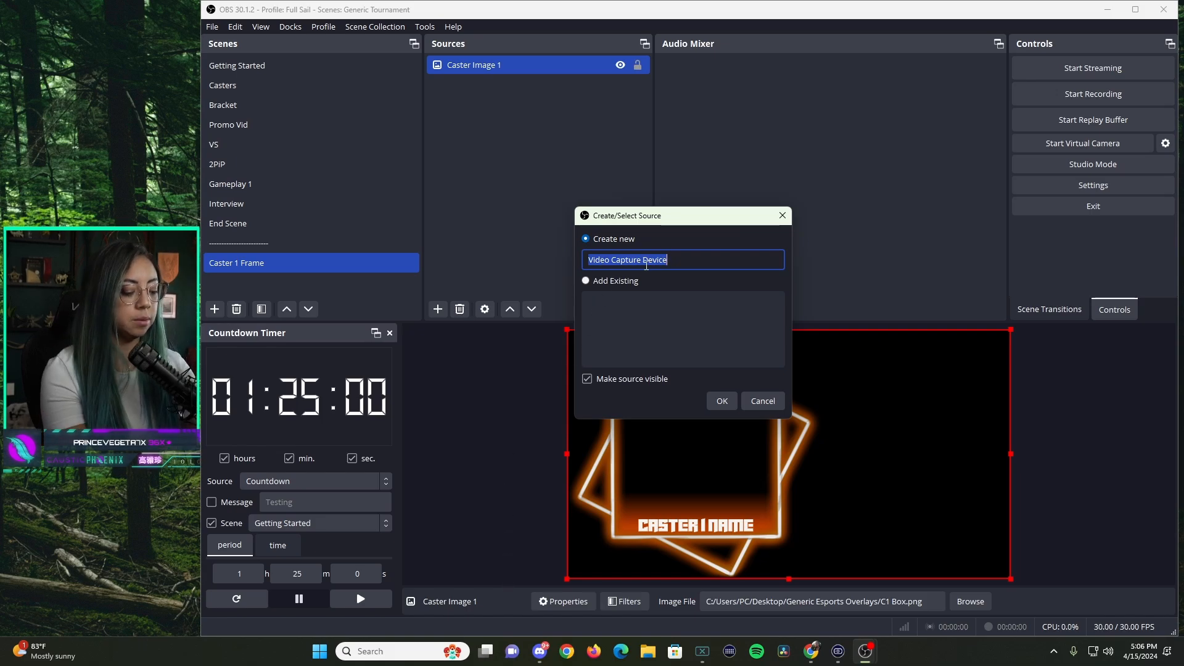
type("Caster ")
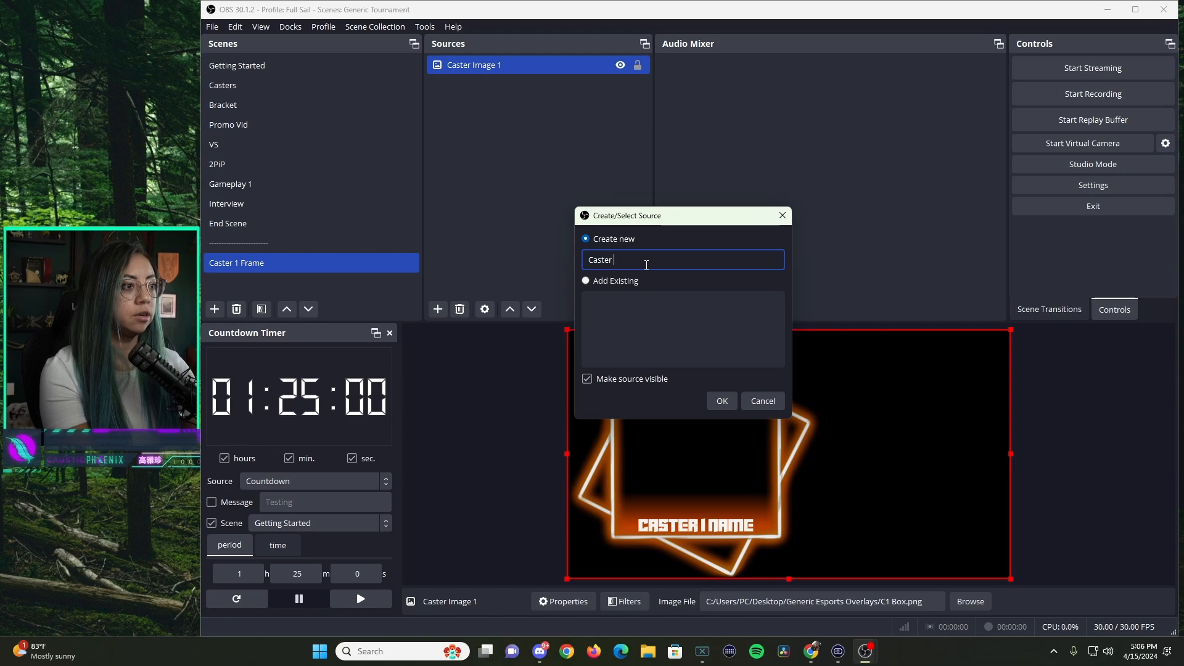
type("Camera 1")
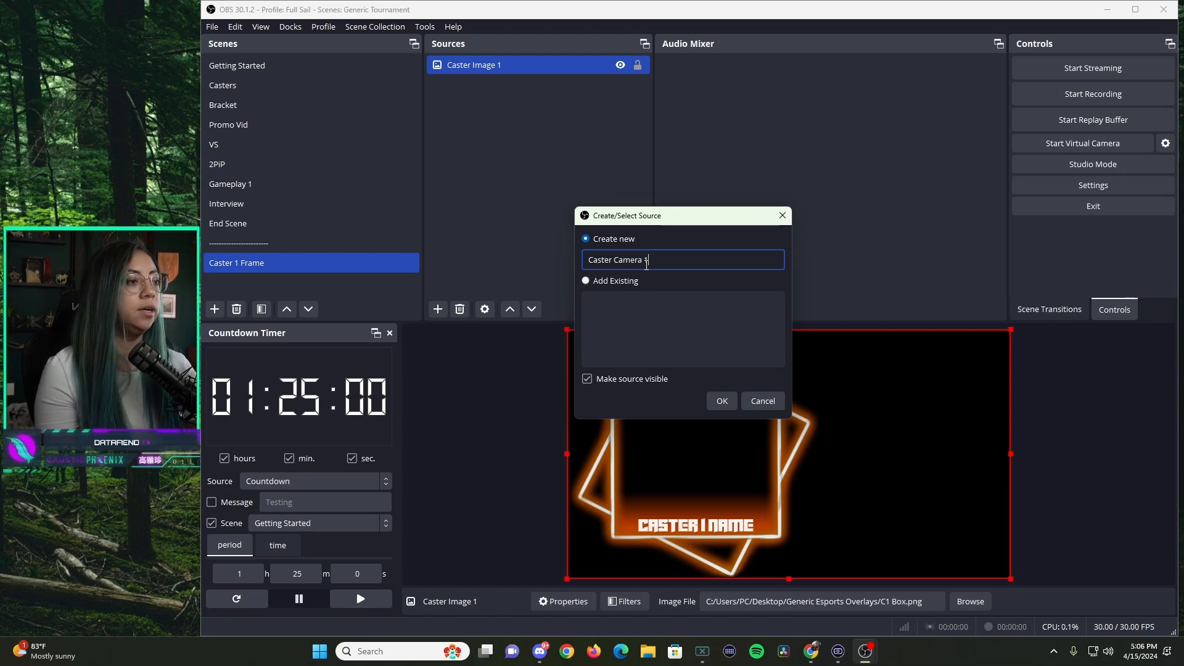
left_click(721, 400)
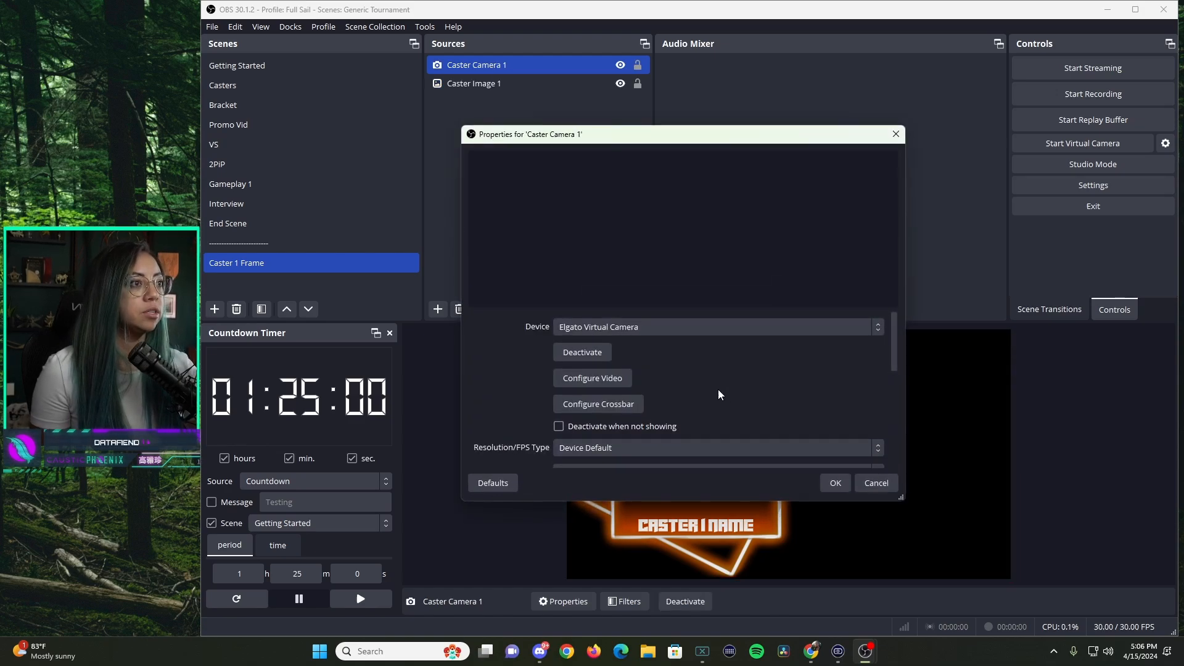
Step: Try MX Brio as the capture device for Caster Camera 1 and accept the properties
left_click(653, 328)
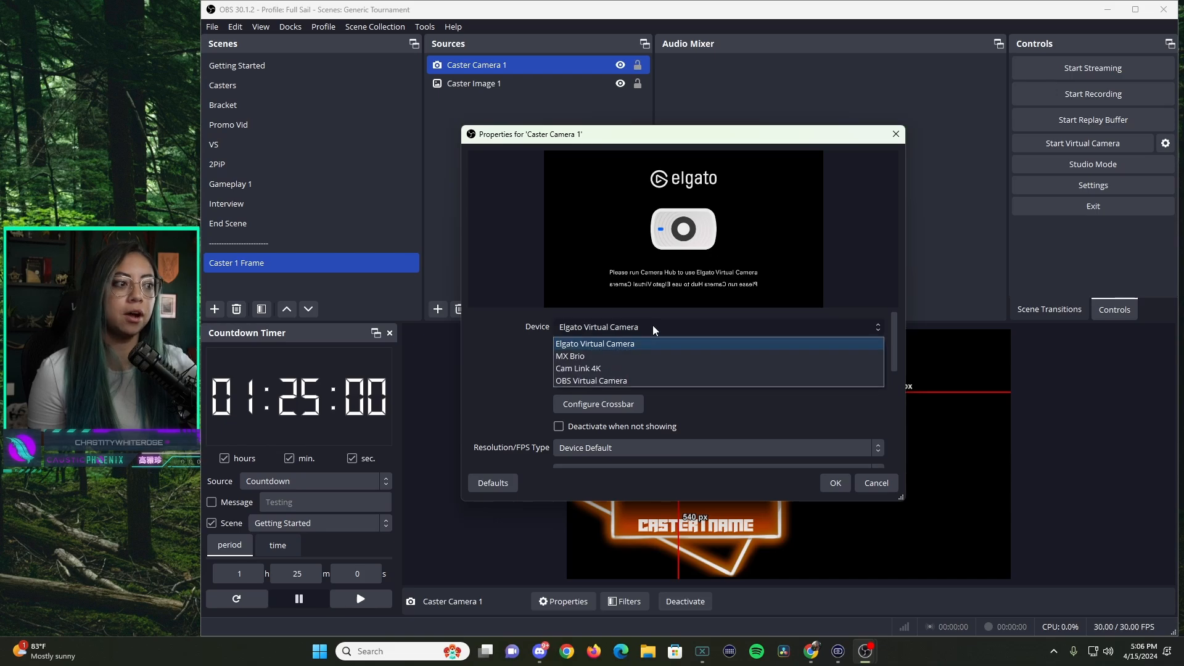
left_click(608, 358)
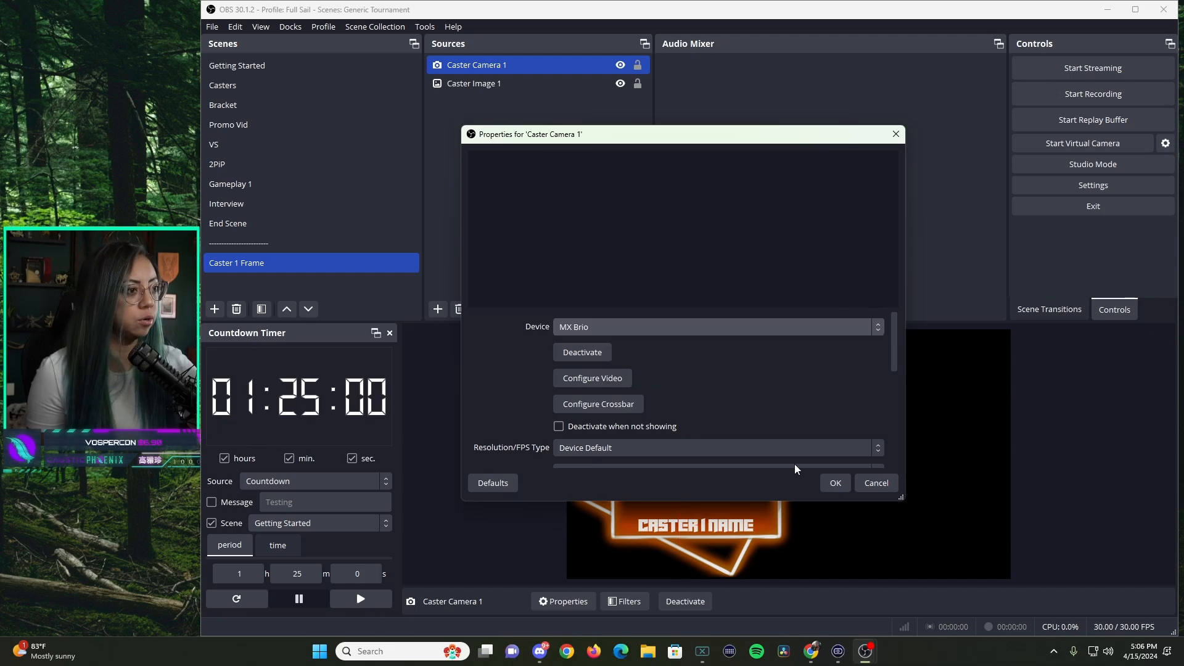
left_click(835, 483)
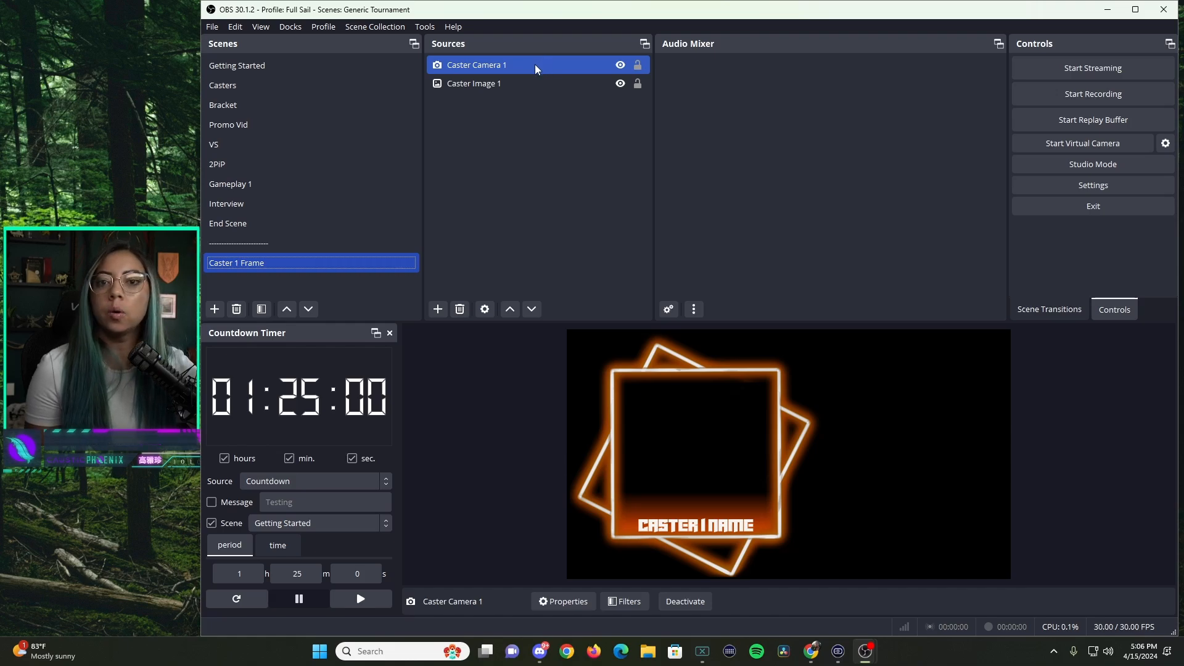
Step: Set Caster Camera 1's capture device to Elgato Virtual Camera and accept the properties
right_click(515, 62)
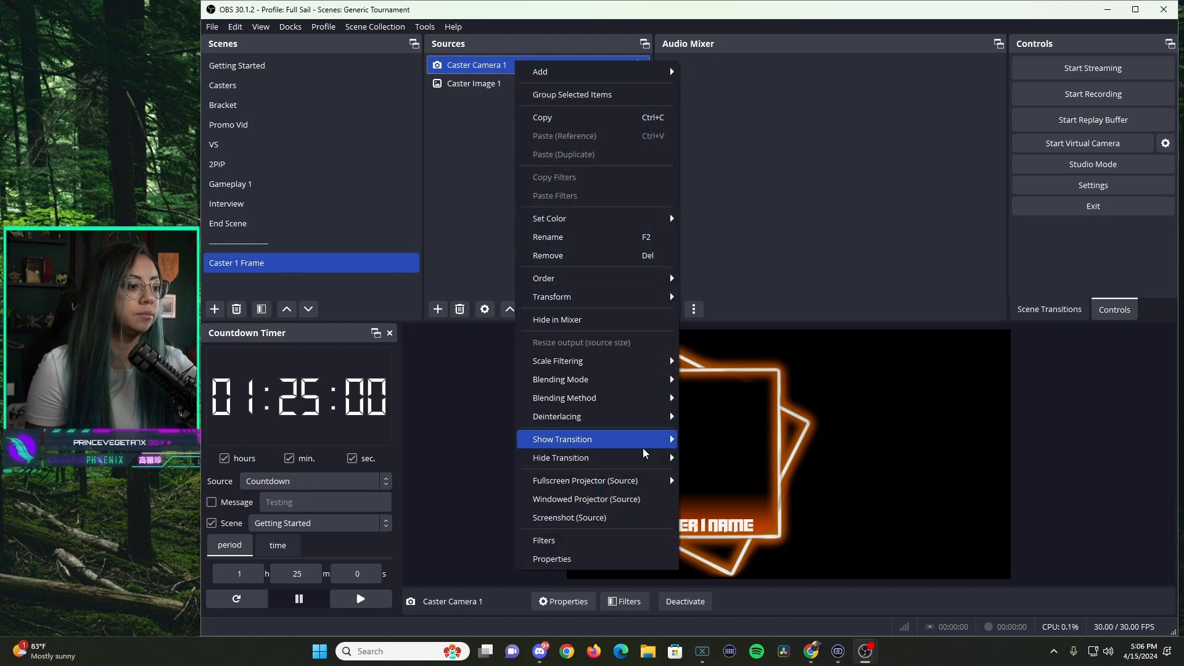
left_click(617, 562)
left_click(612, 328)
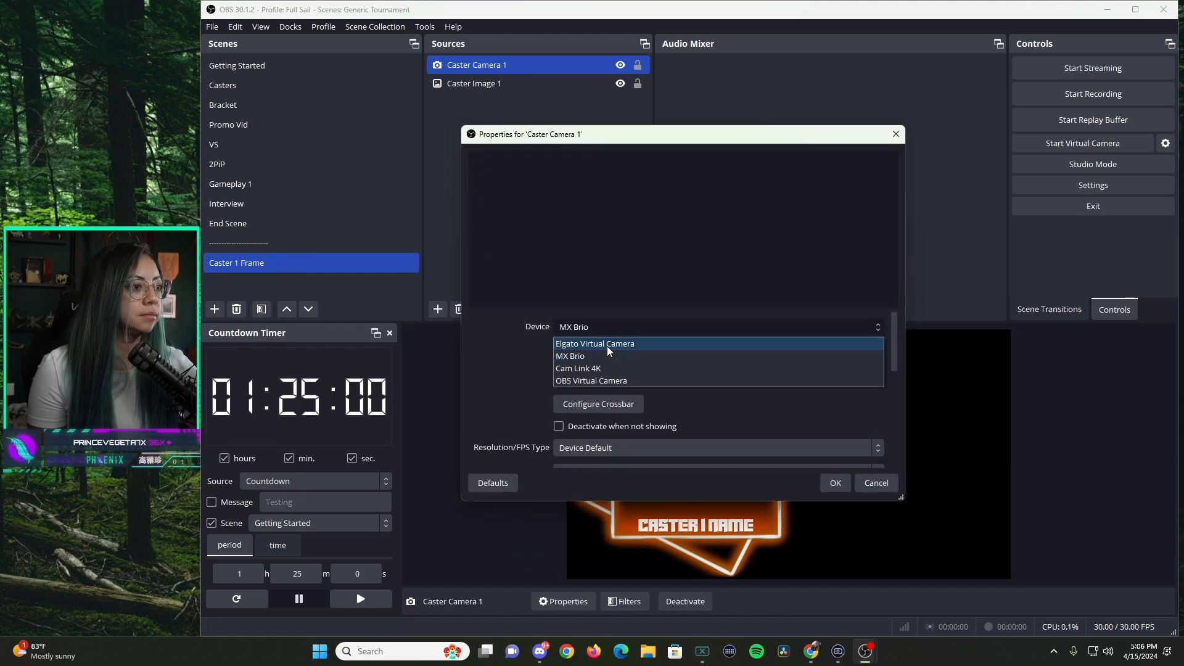
left_click(607, 346)
left_click(835, 483)
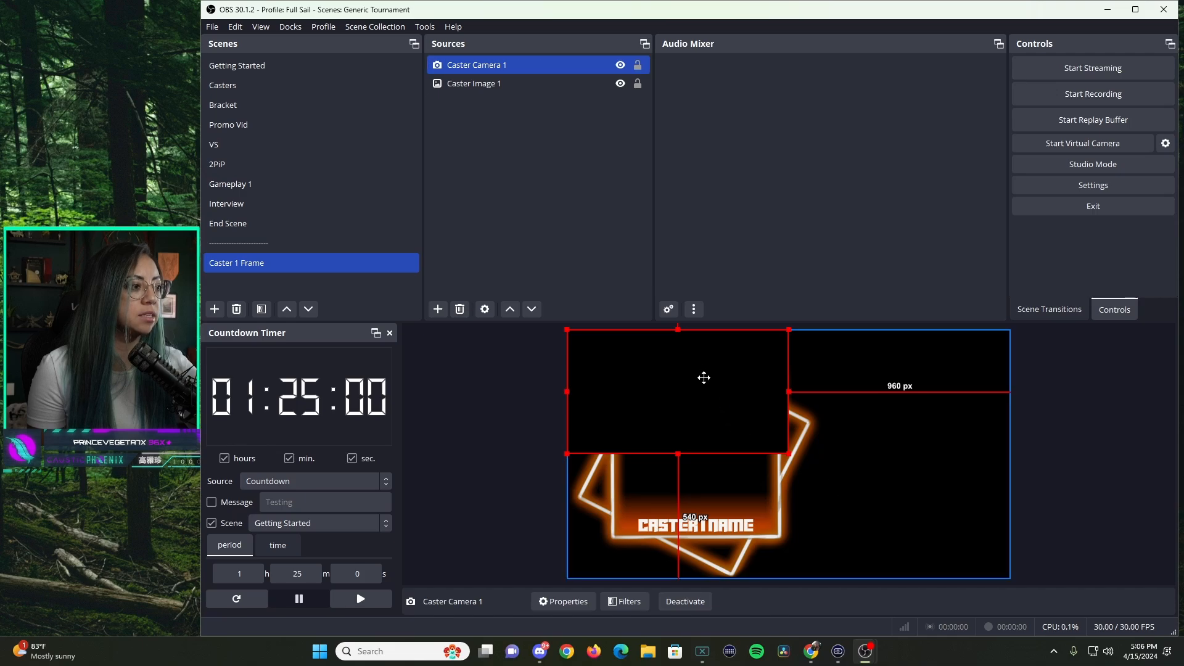
Step: Move the Caster Camera 1 feed over the caster frame, about 165 px from the canvas's left edge and 204 px from its top
left_click_drag(703, 378, 744, 419)
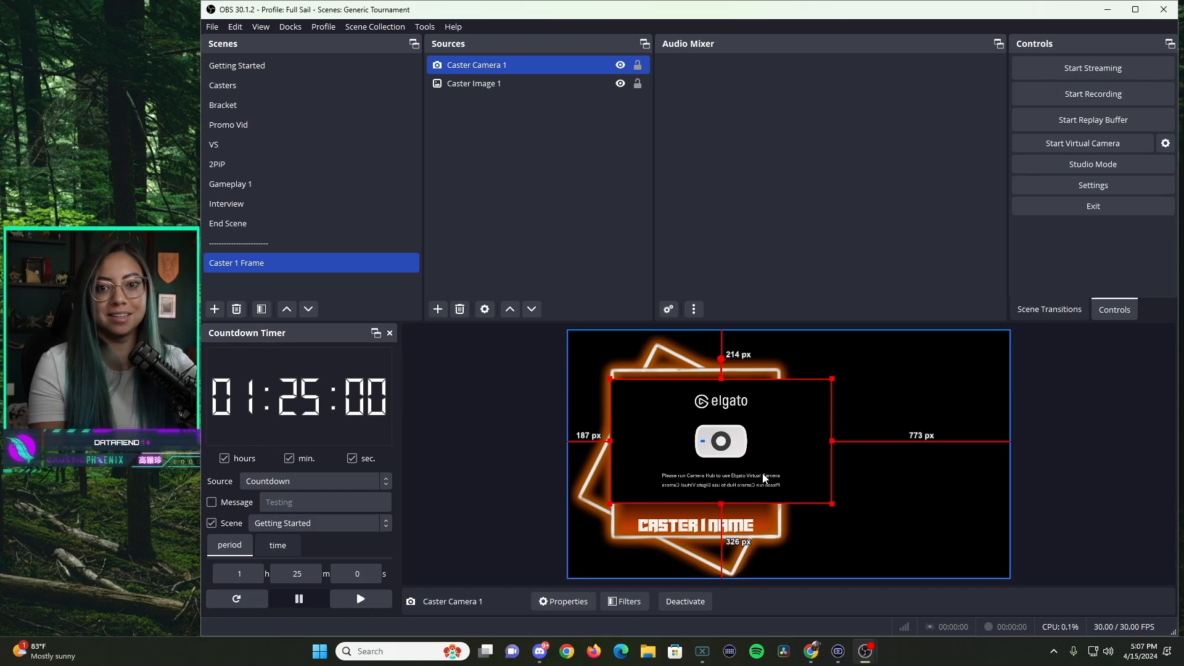
left_click(439, 307)
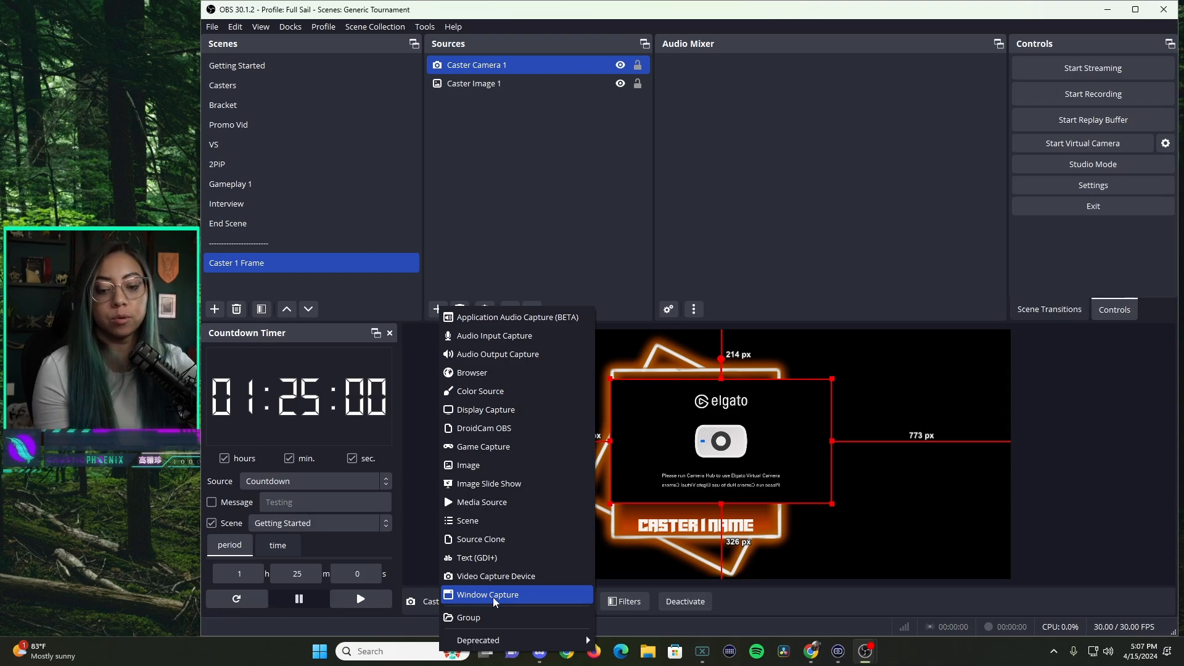
left_click(477, 94)
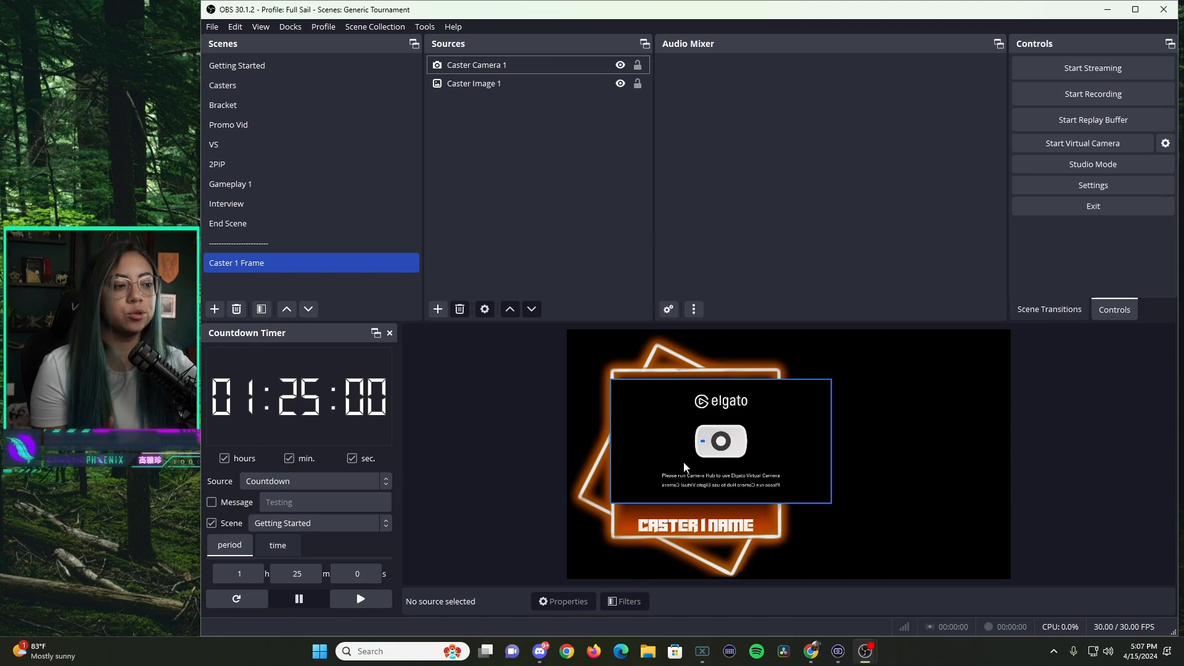
left_click_drag(684, 467, 678, 460)
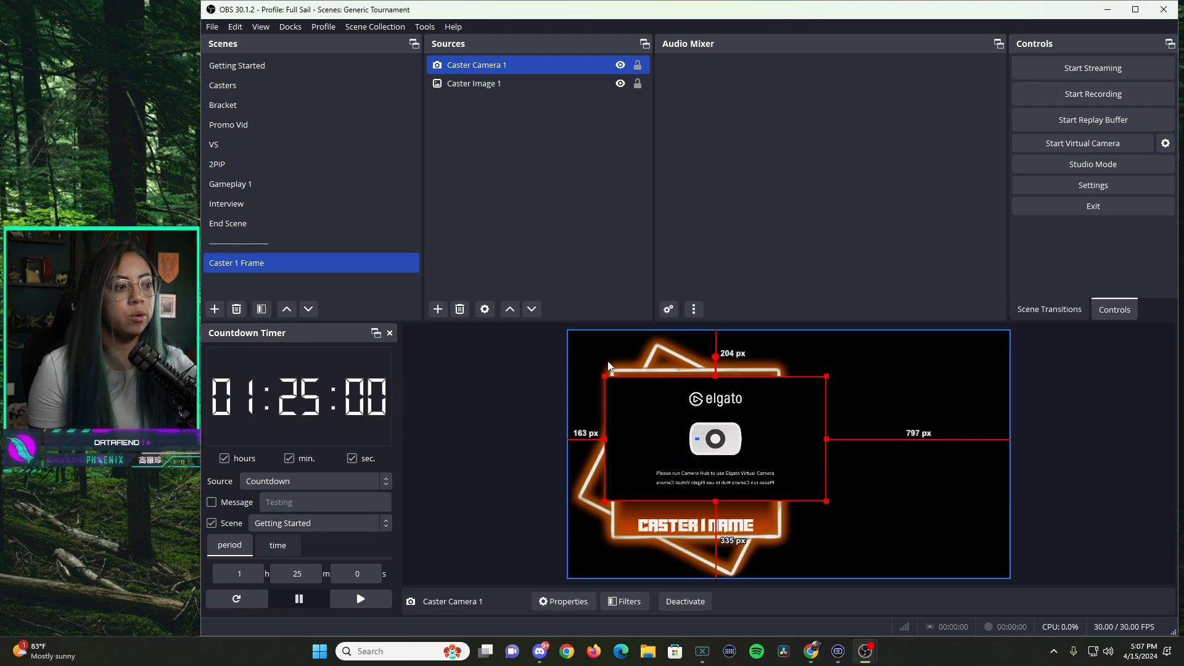
left_click_drag(605, 377, 594, 380)
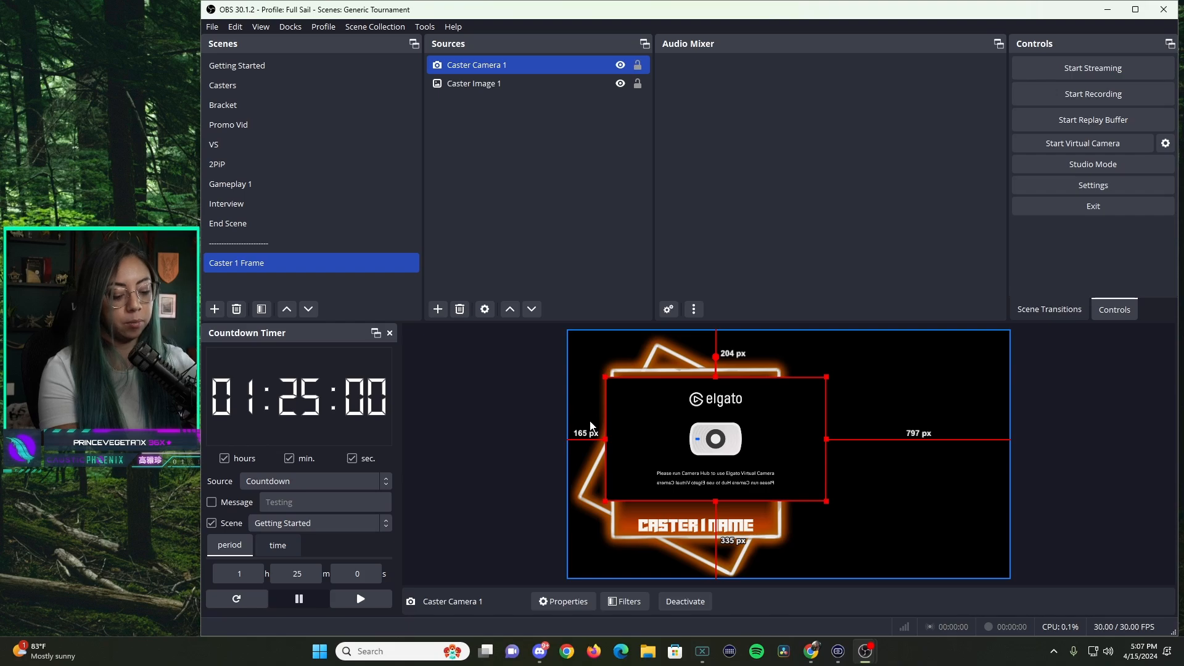
Step: Crop the camera feed's left side to about 197 px from the canvas edge and enlarge the feed to match the frame's height
left_click_drag(605, 438, 624, 439)
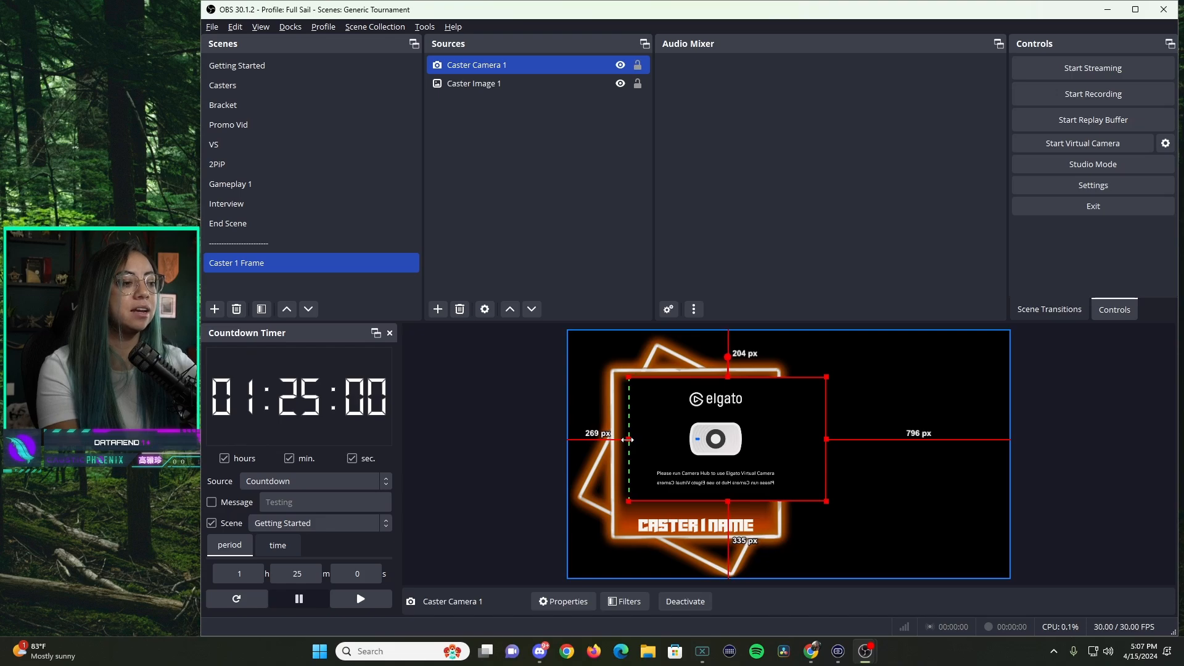
left_click_drag(627, 440, 613, 440)
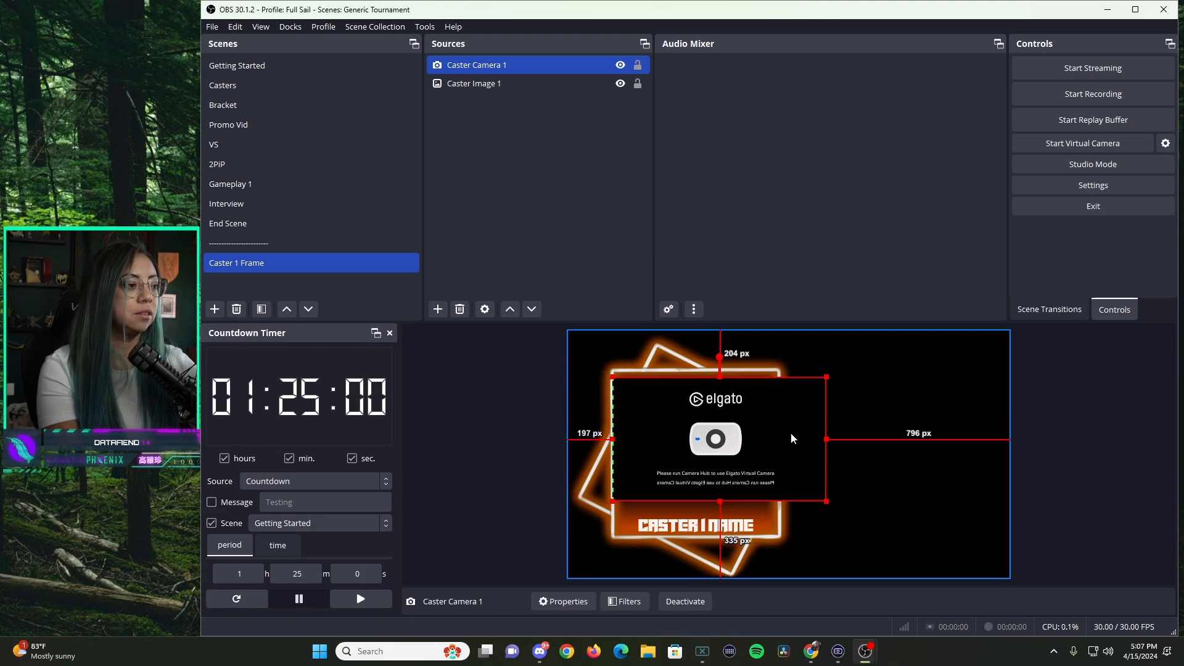
left_click_drag(792, 439, 790, 430)
left_click_drag(827, 497, 859, 537)
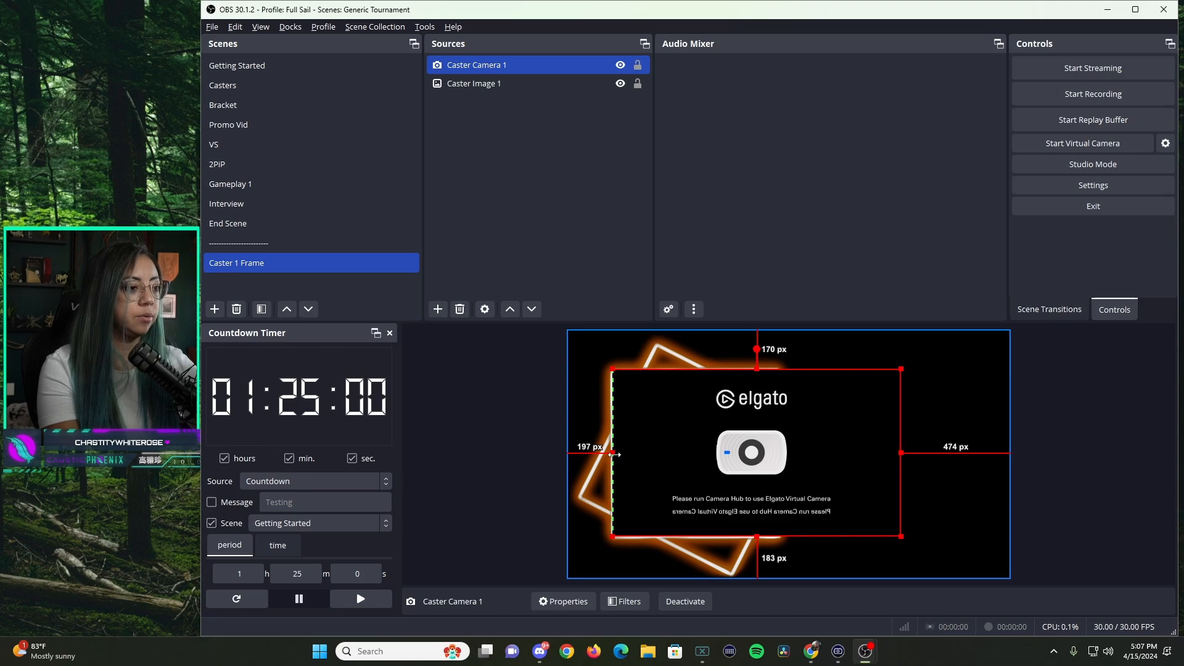
Step: Crop both sides of the camera feed and fit it inside the frame, about 200 px from the left and 175 px from the top
left_click_drag(614, 454, 662, 455)
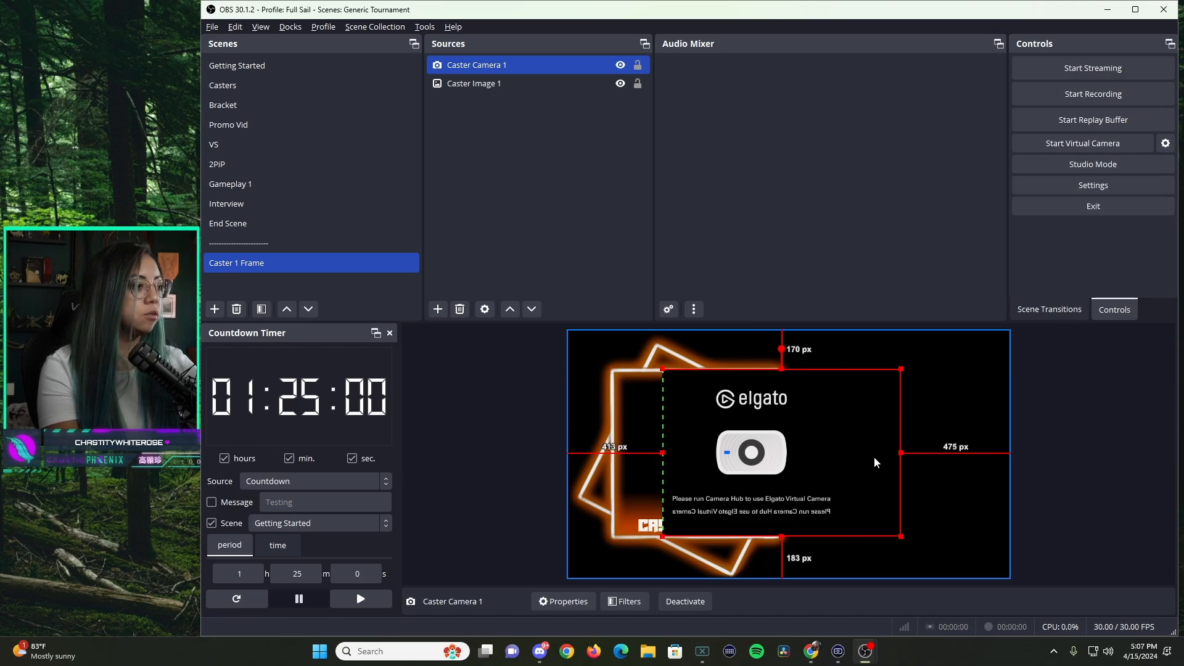
left_click_drag(901, 453, 842, 452)
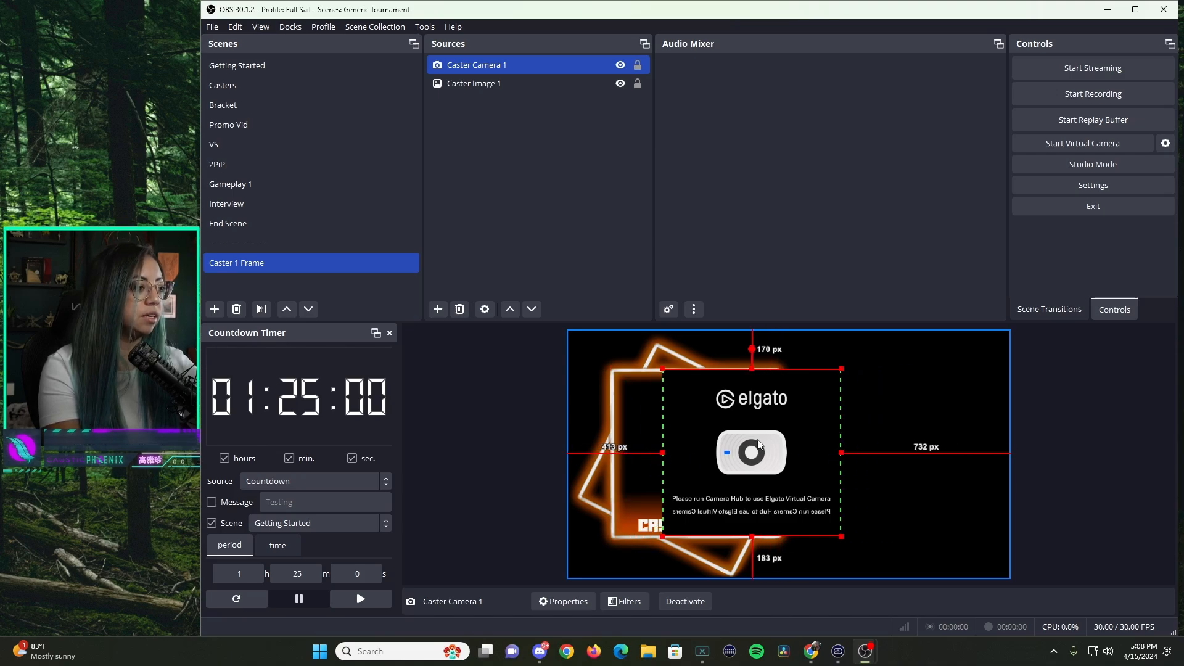
left_click_drag(768, 440, 721, 441)
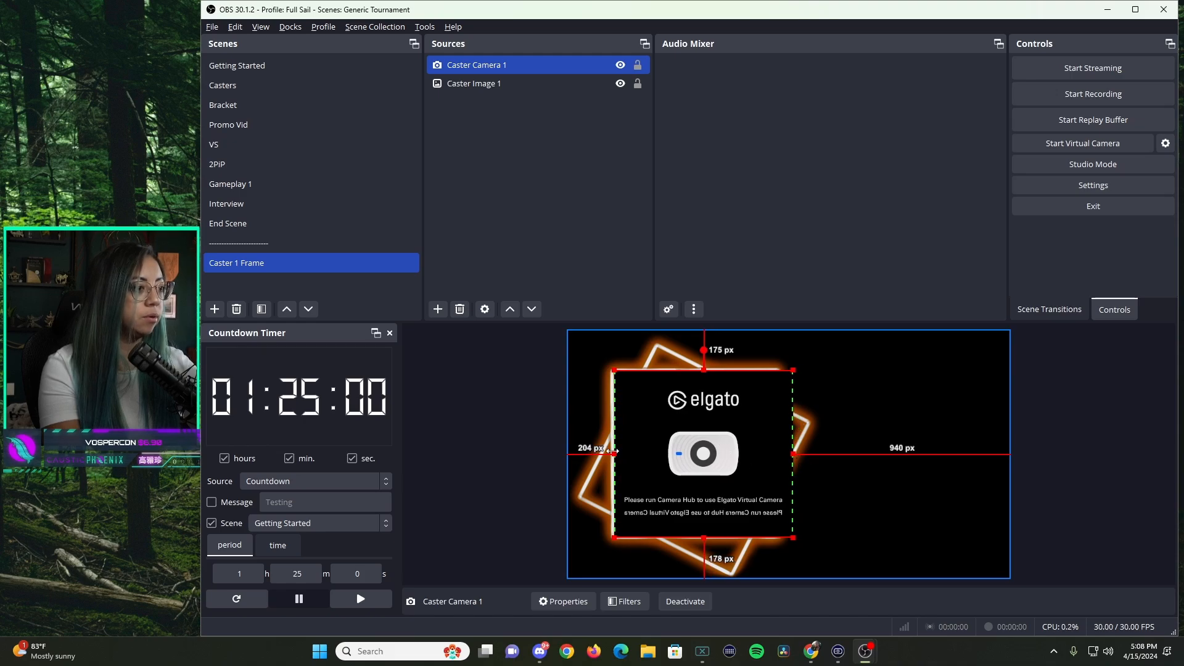
left_click_drag(612, 452, 616, 453)
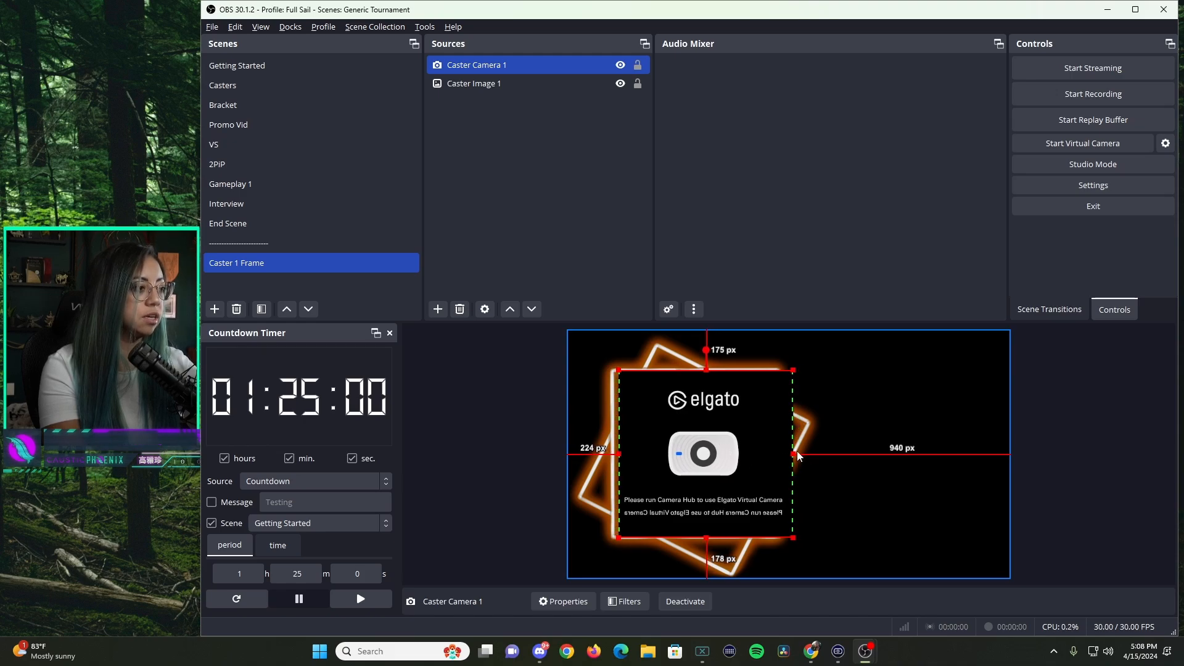
left_click_drag(761, 440, 756, 440)
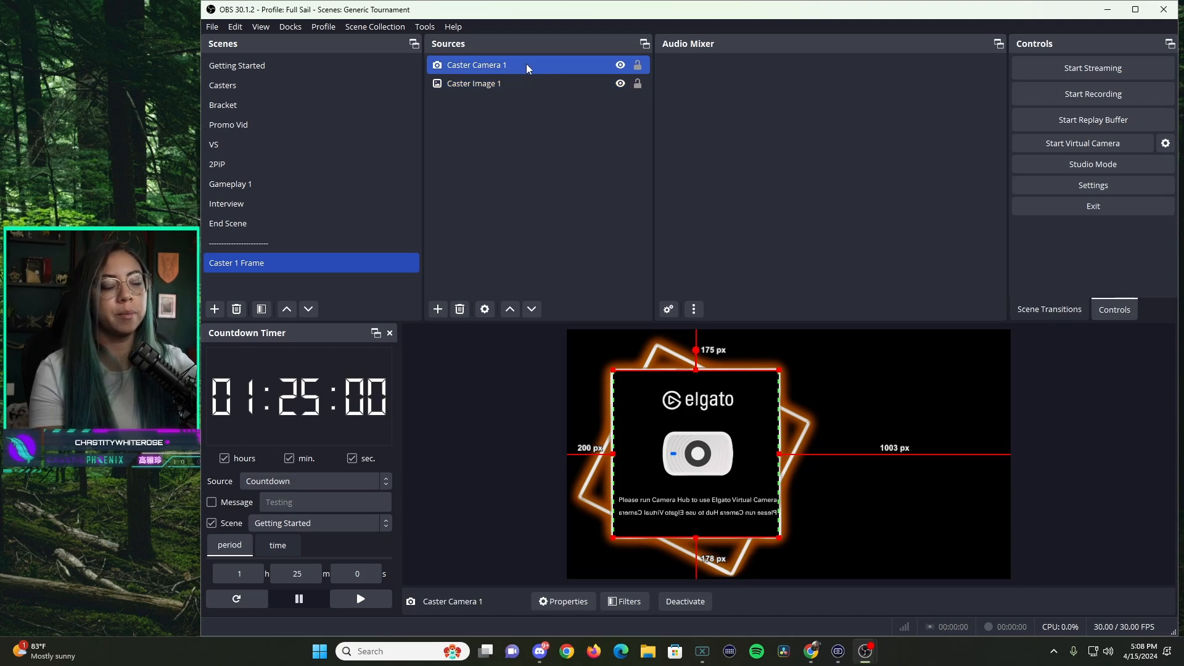
Step: Place Caster Camera 1 beneath Caster Image 1 in the source order and select both sources
left_click_drag(527, 64, 528, 90)
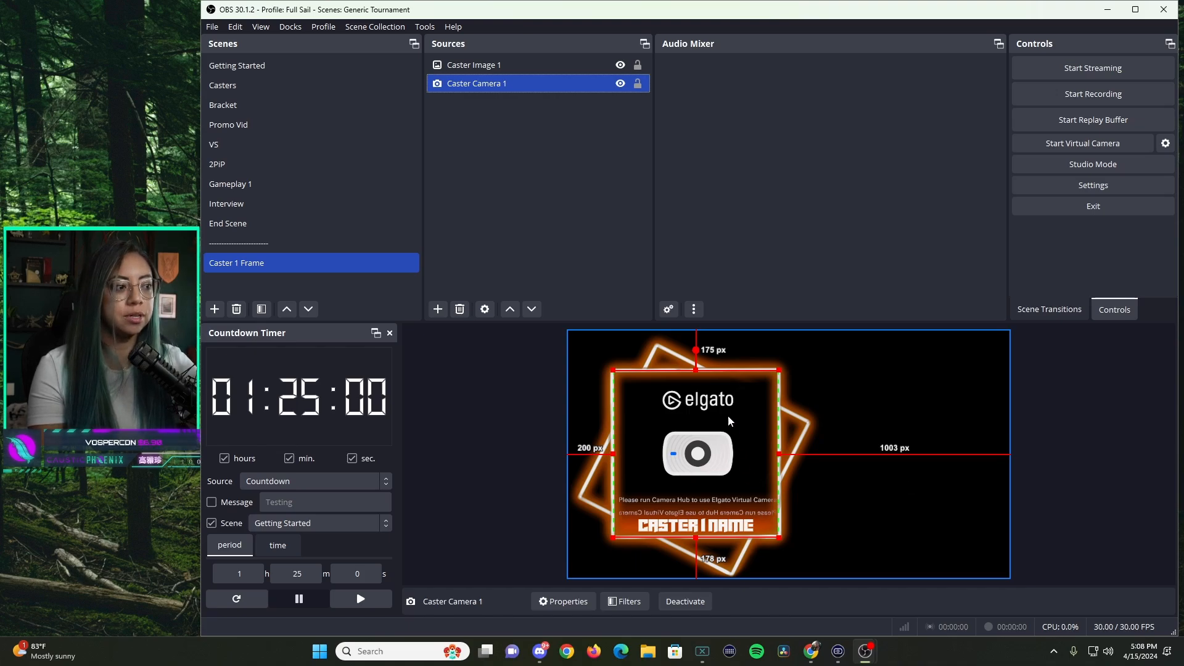
left_click(533, 65, "ctrl")
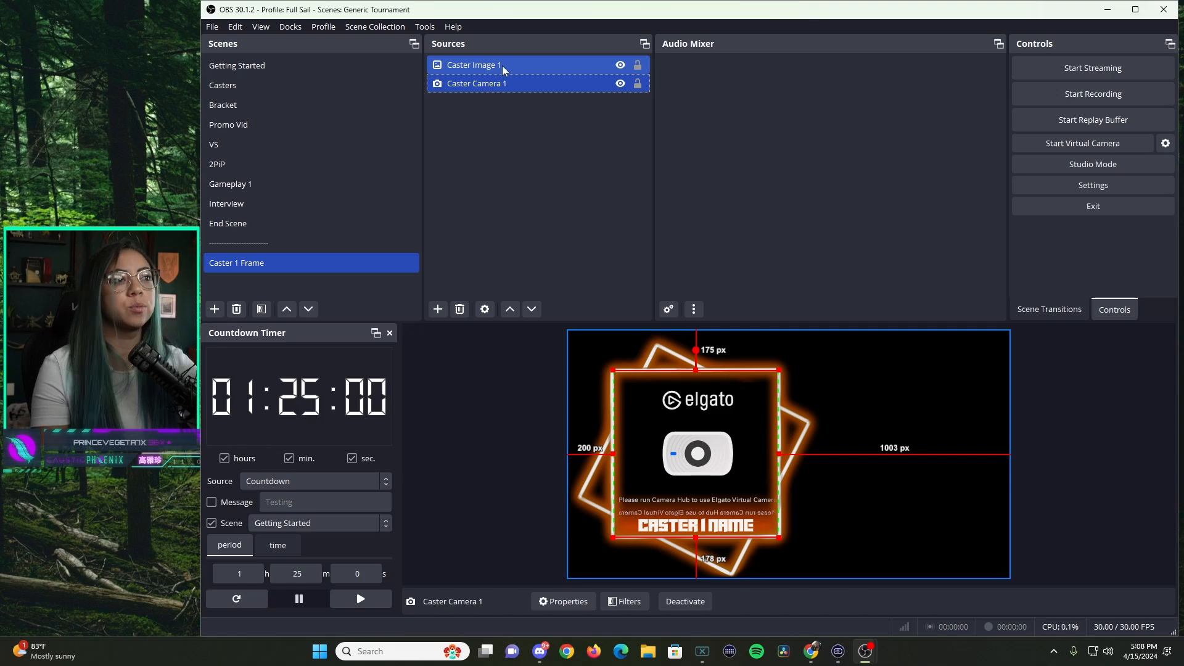
Step: Flip the Caster Camera 1 feed horizontally and flip it back to its original orientation
left_click(498, 86)
right_click(499, 87)
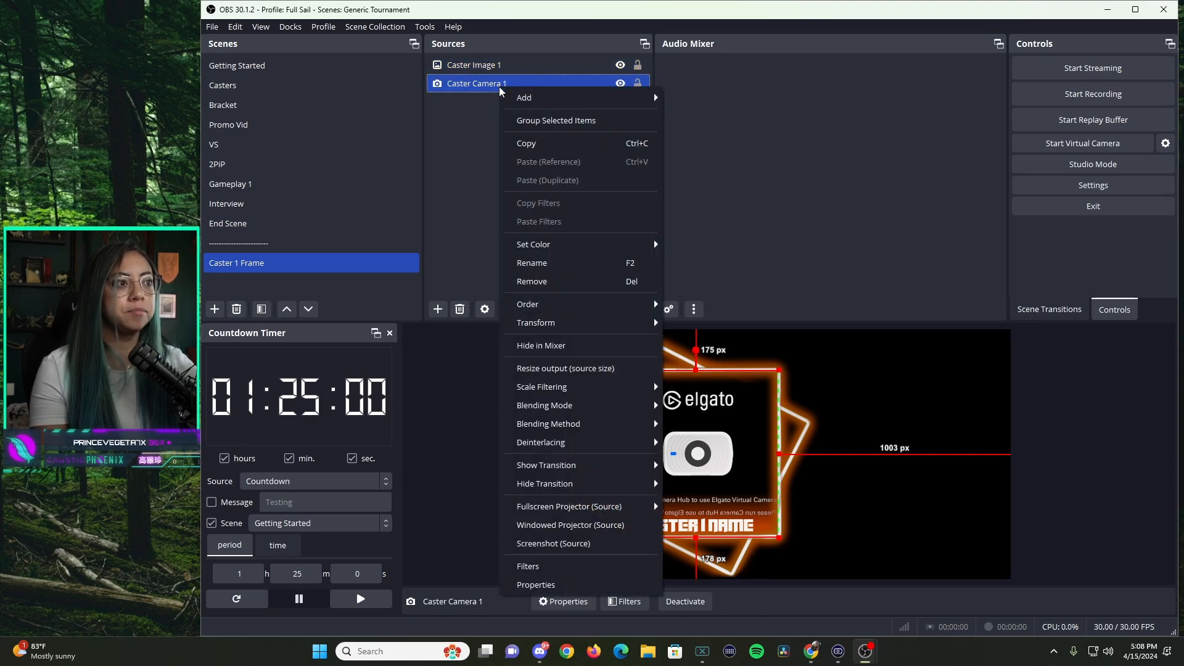
mouse_move(570, 327)
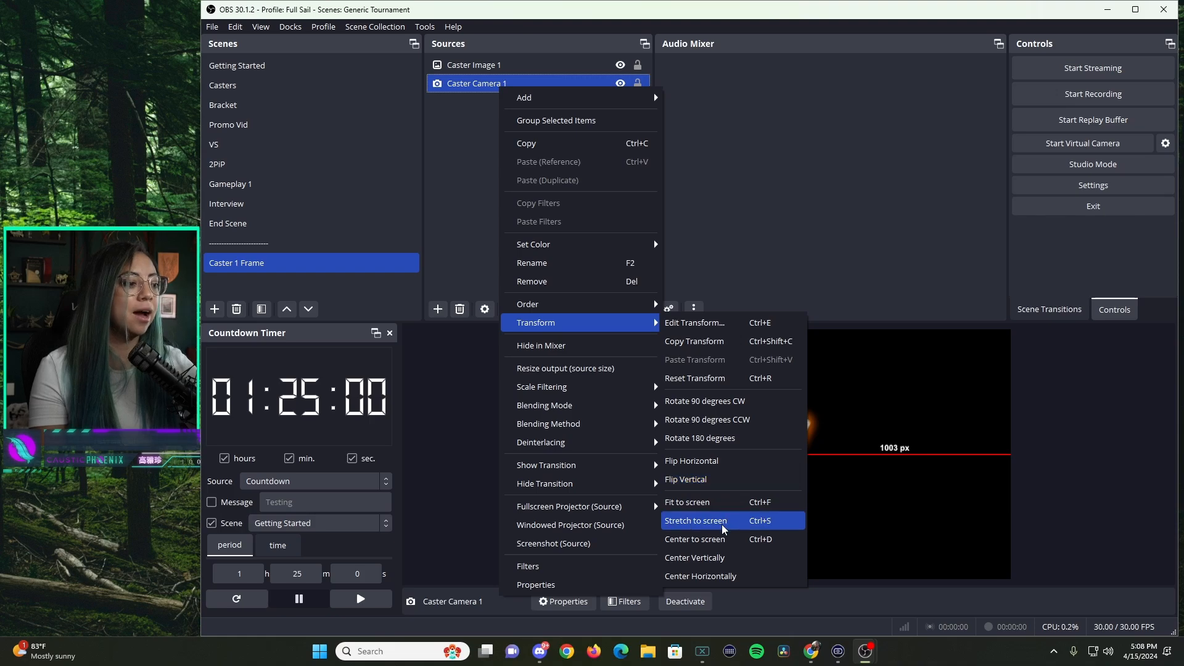
left_click(713, 462)
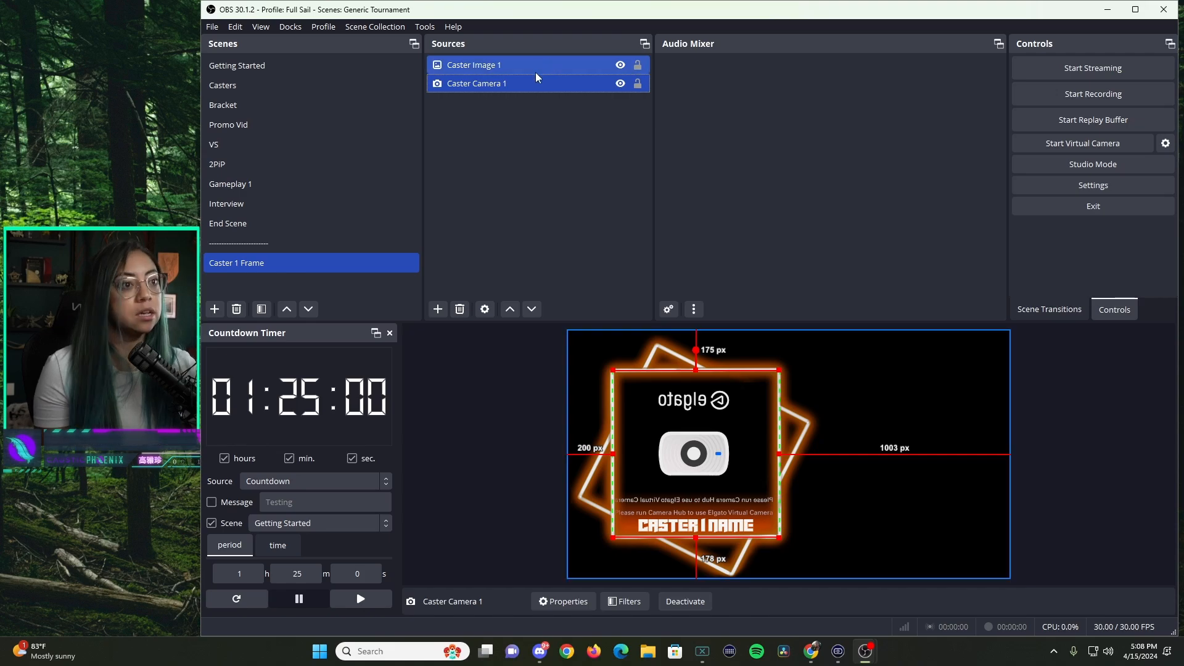
right_click(498, 80)
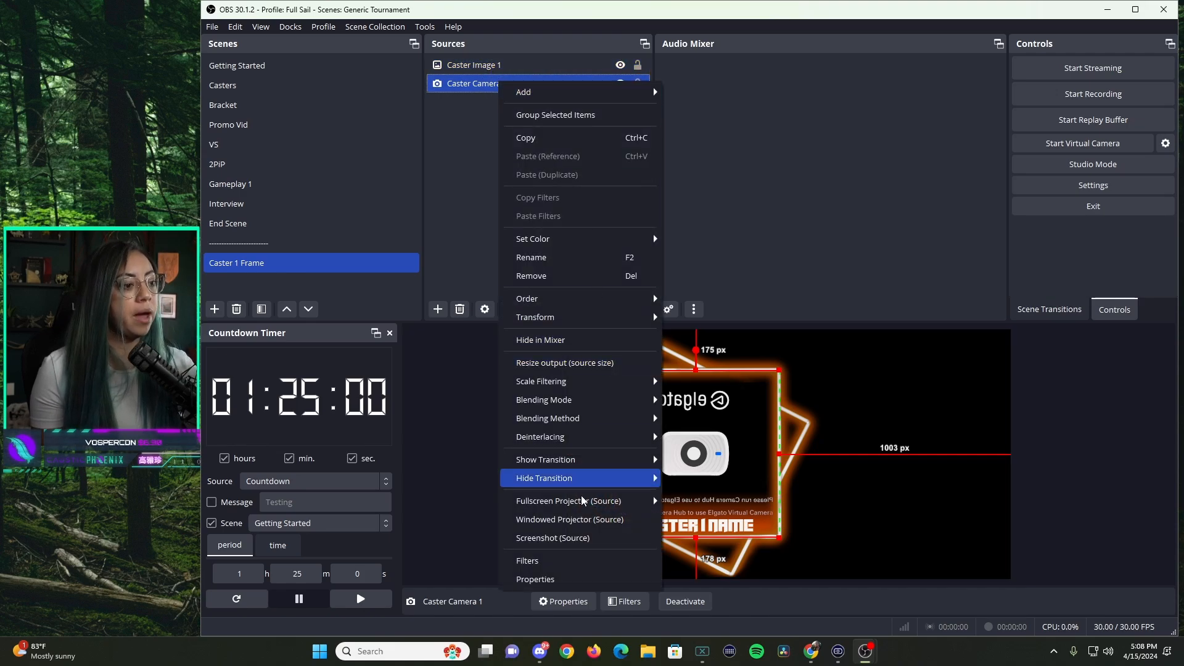
mouse_move(582, 320)
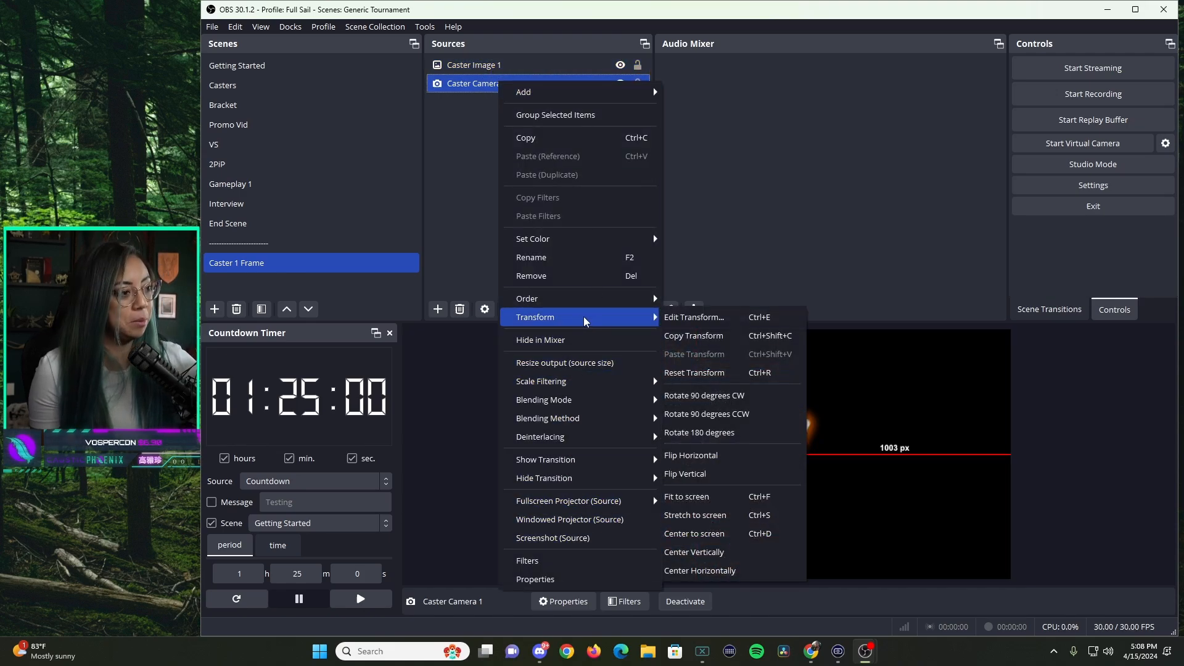
left_click(713, 461)
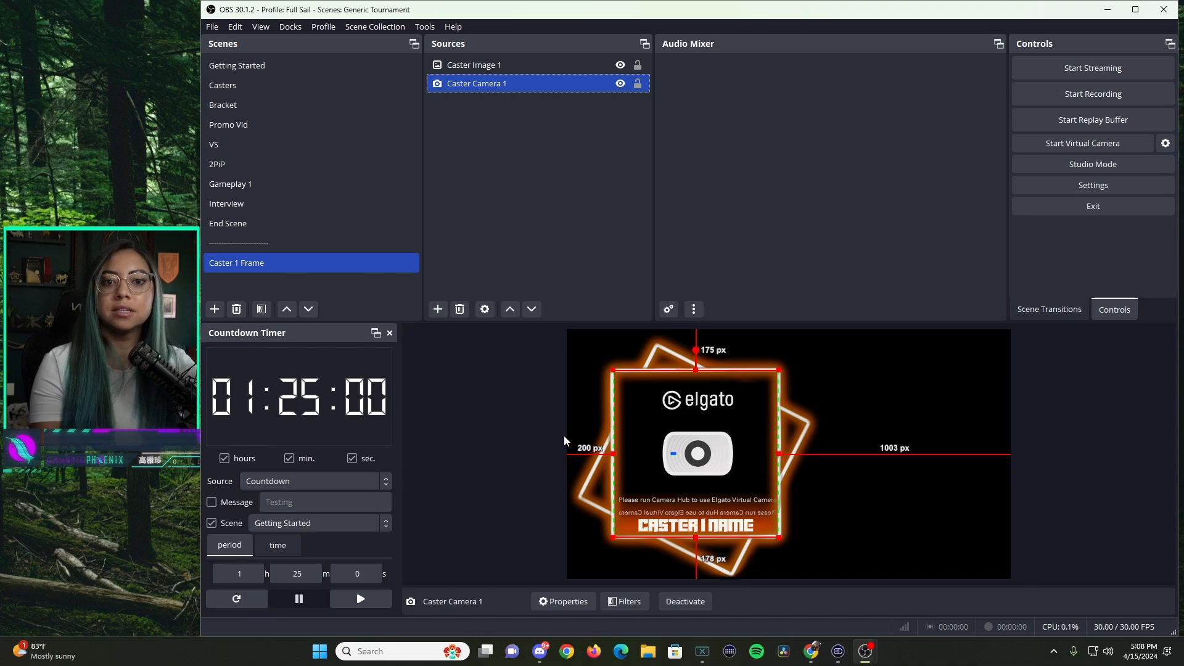
Step: Add the existing Caster 1 Frame scene as a source in the Casters scene
left_click(247, 85)
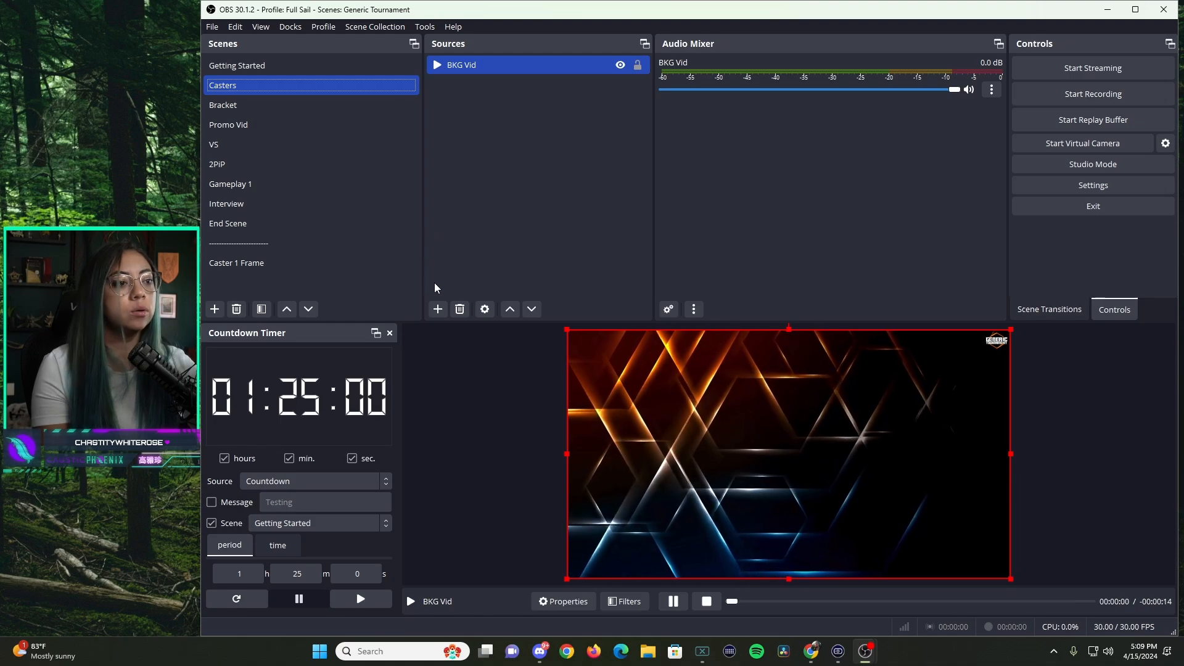
left_click(438, 310)
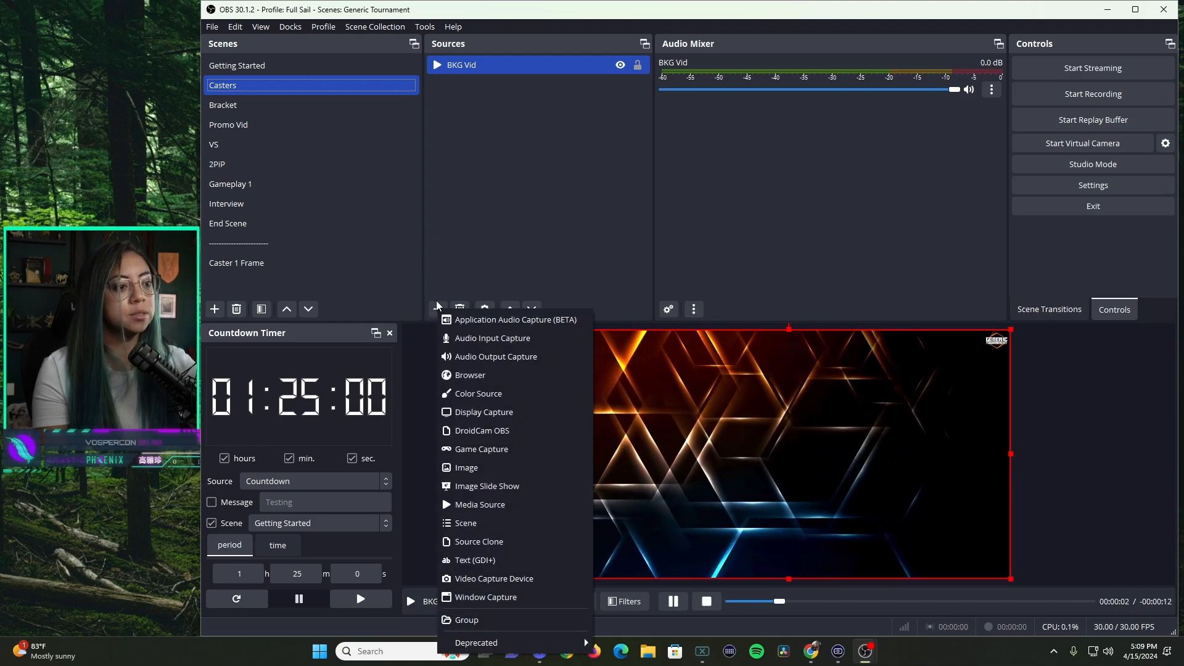
left_click(471, 524)
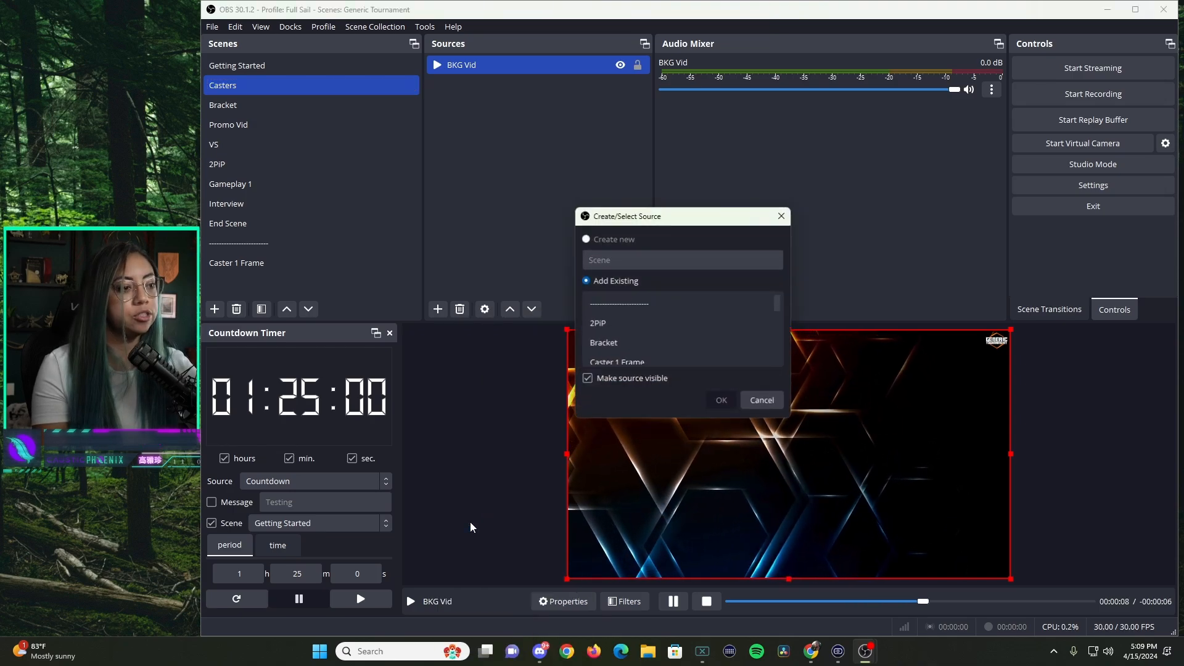
scroll(616, 326, "down", 1)
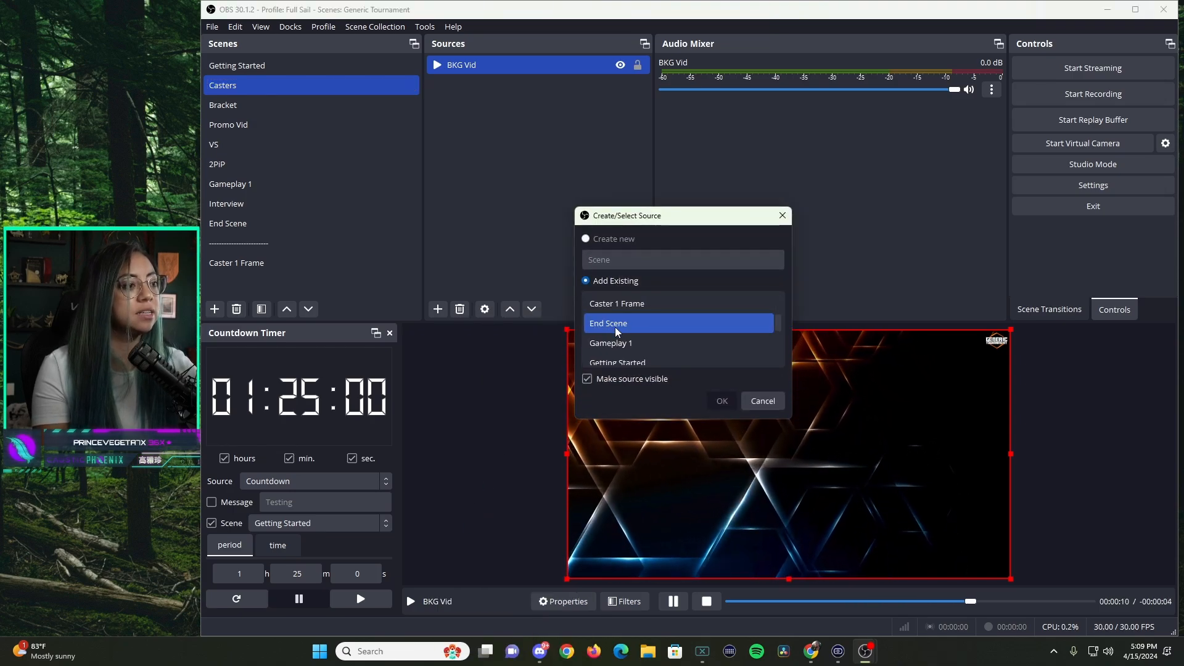
left_click(642, 305)
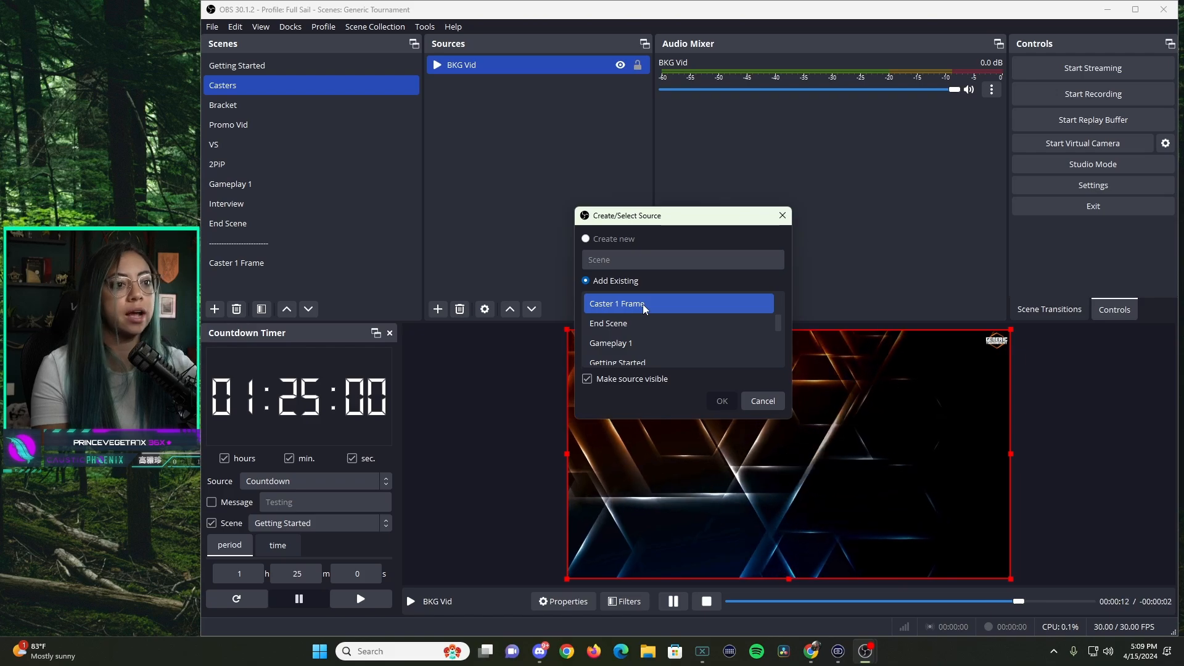
left_click(722, 400)
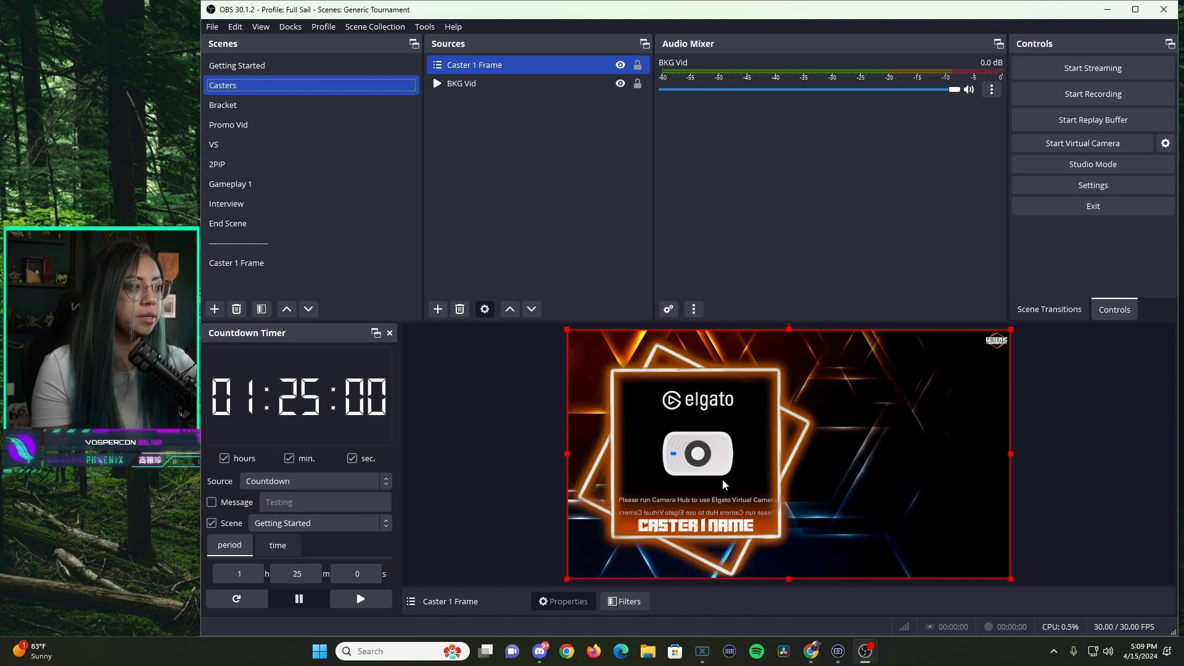
Step: Add a new image source named Caster Image 2 to the Casters scene, using the file C2 Box.png
left_click(438, 309)
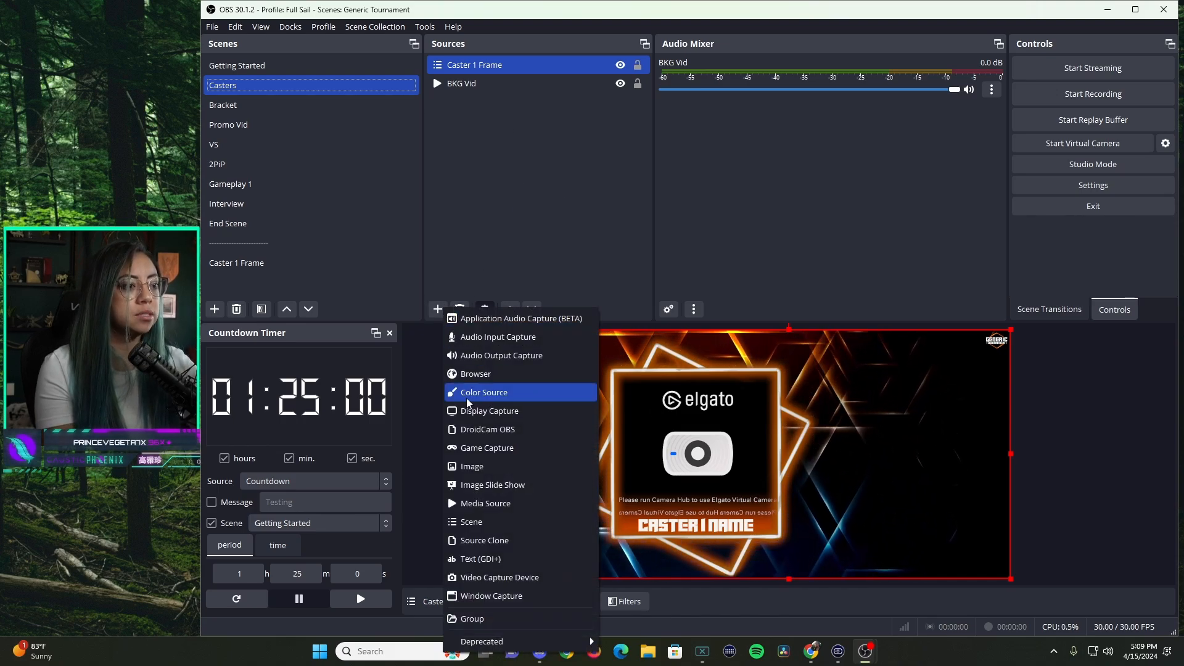
left_click(488, 467)
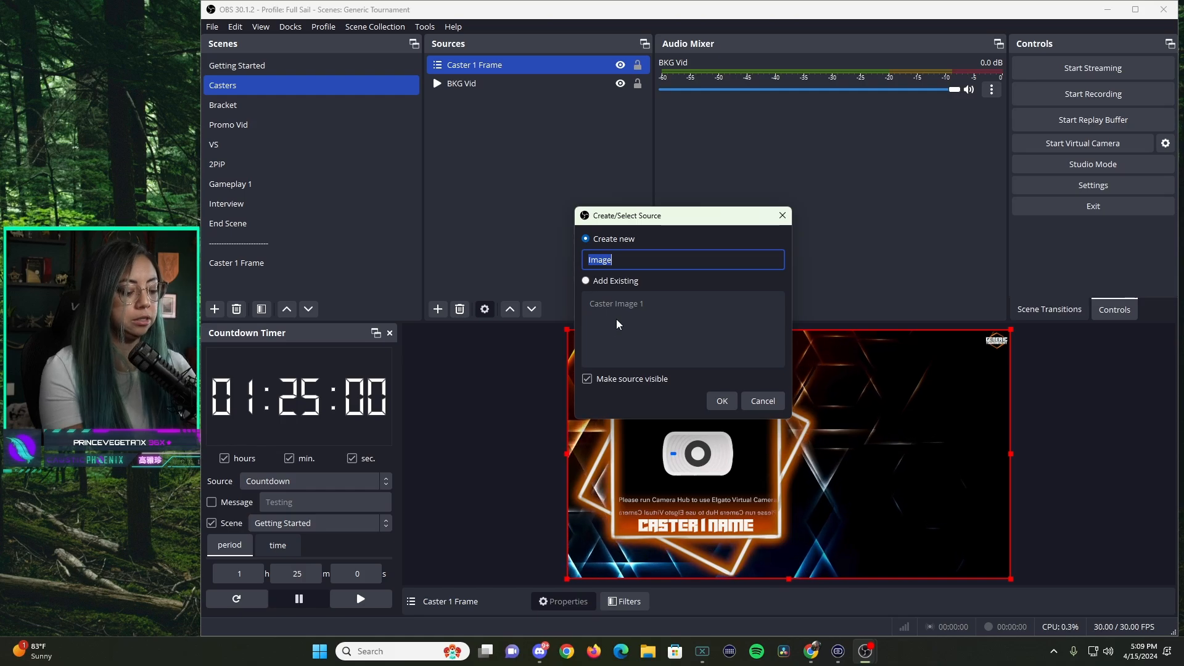
type("Caster Ima")
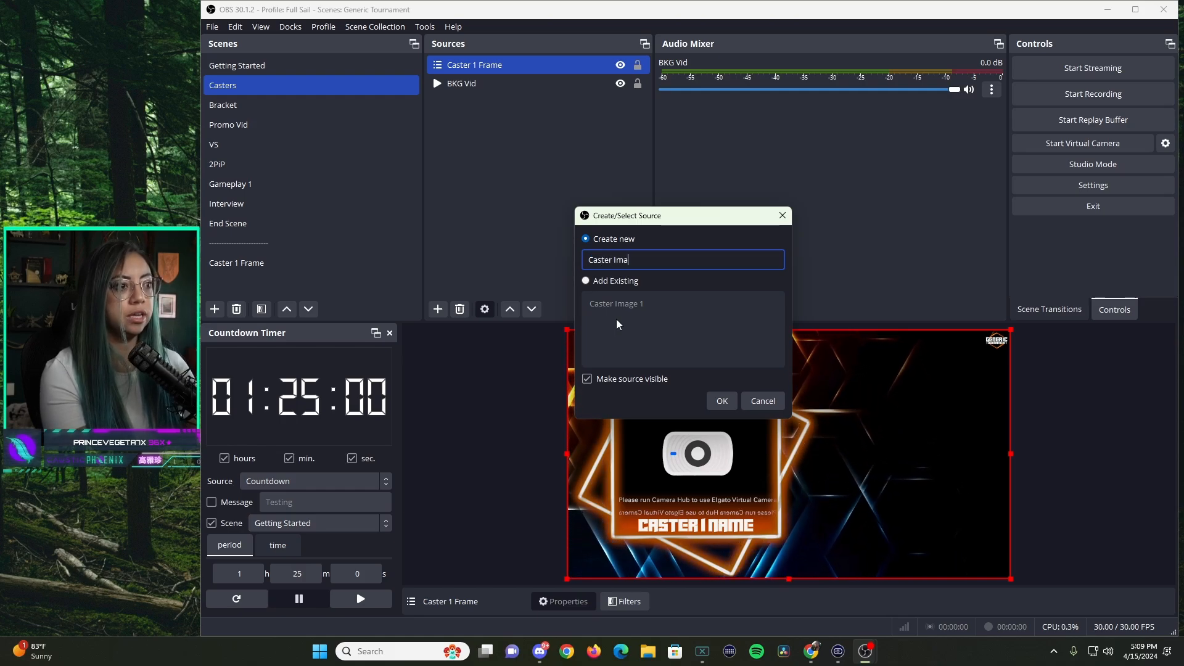
type("ge 2")
left_click(721, 401)
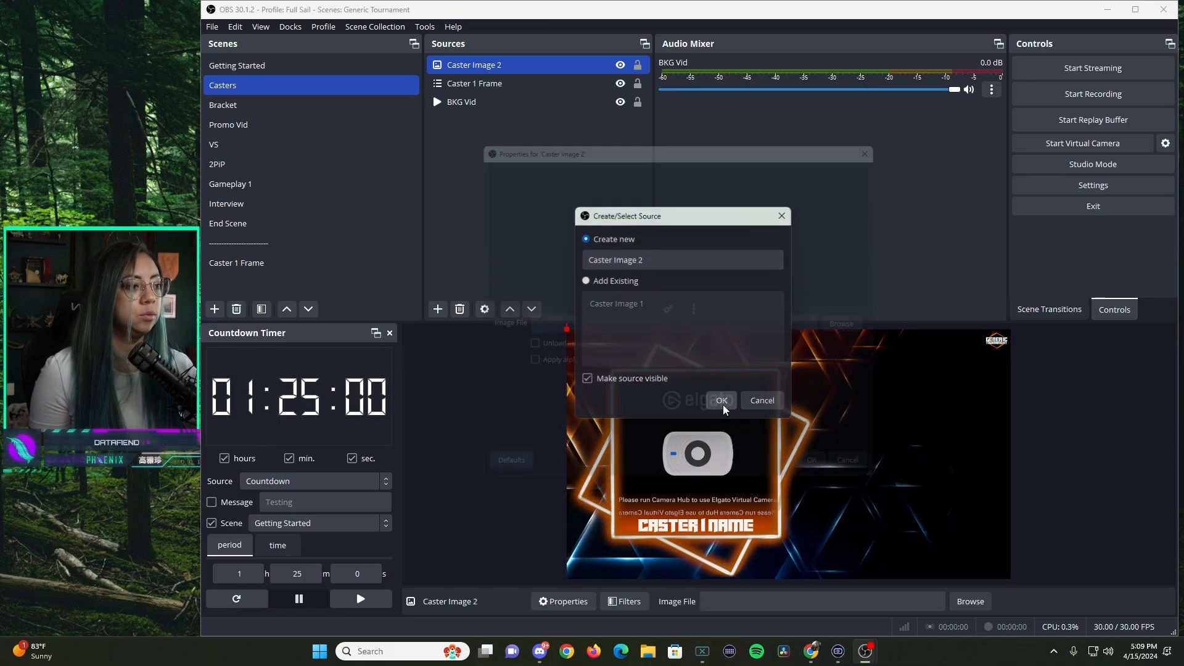
left_click(870, 328)
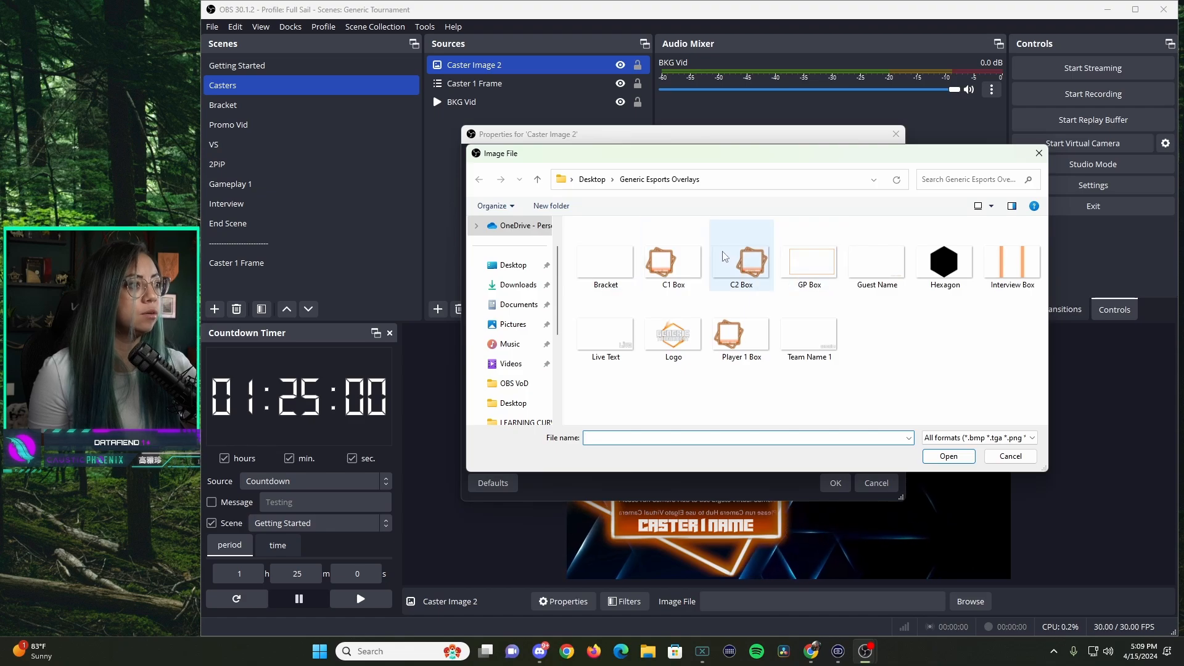
left_click(741, 262)
left_click(937, 457)
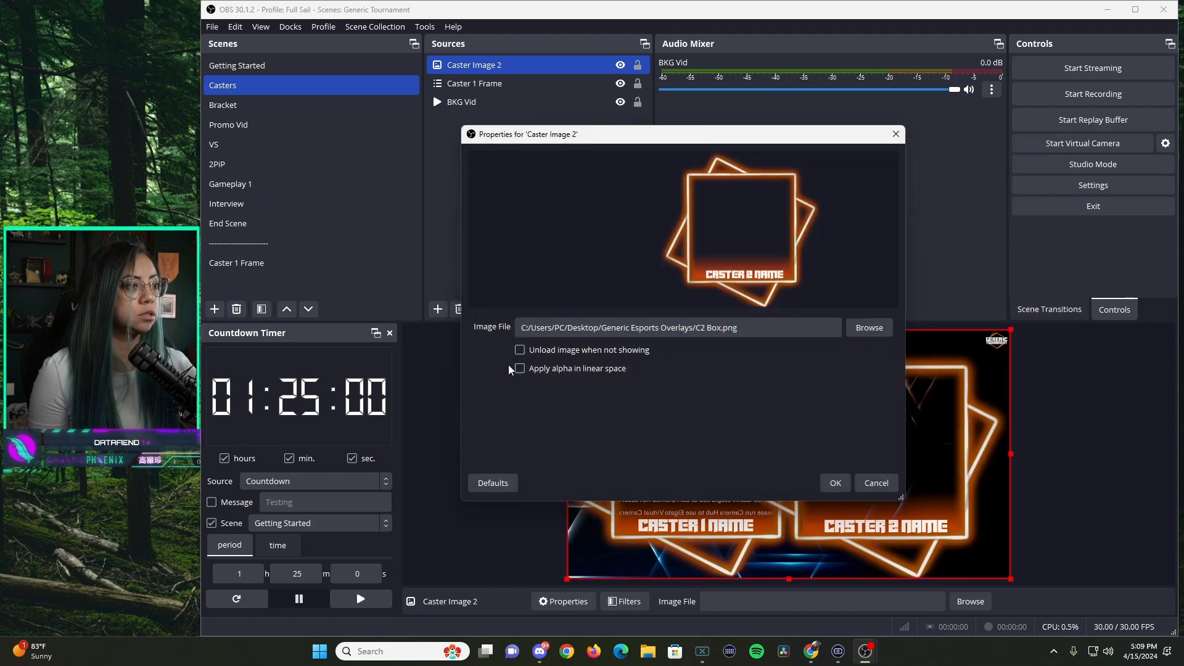
left_click(836, 483)
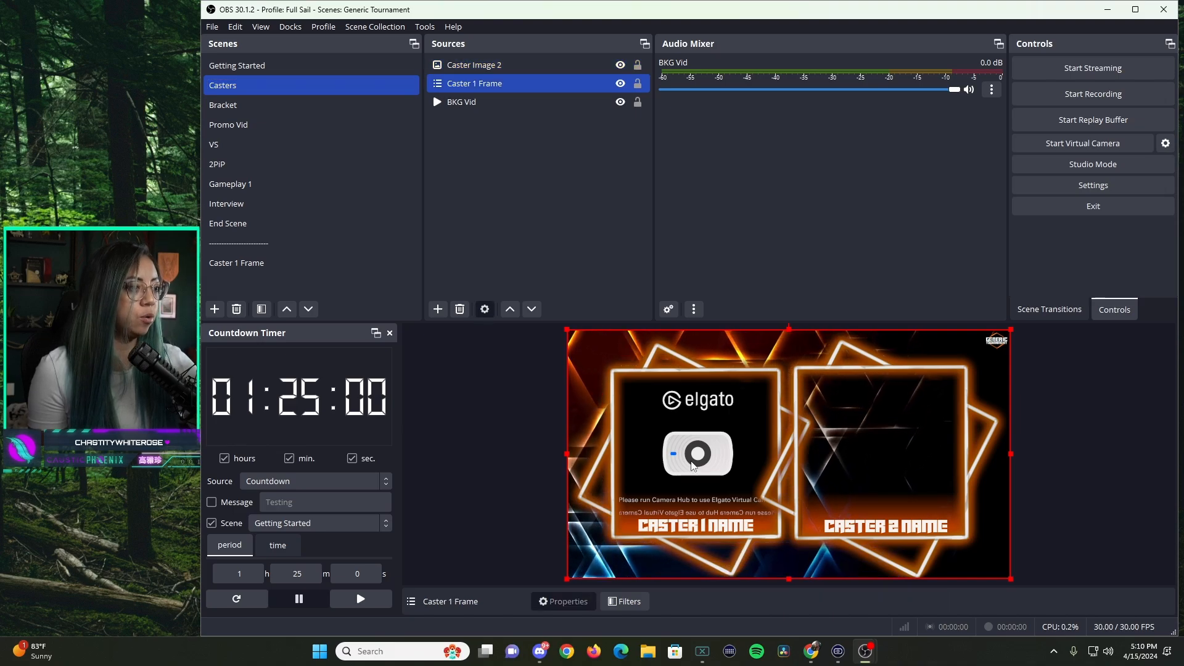
Step: Spread the two caster frames apart, shifting Caster 1 Frame about 37 px left and Caster Image 2 about 40 px right
left_click(711, 440)
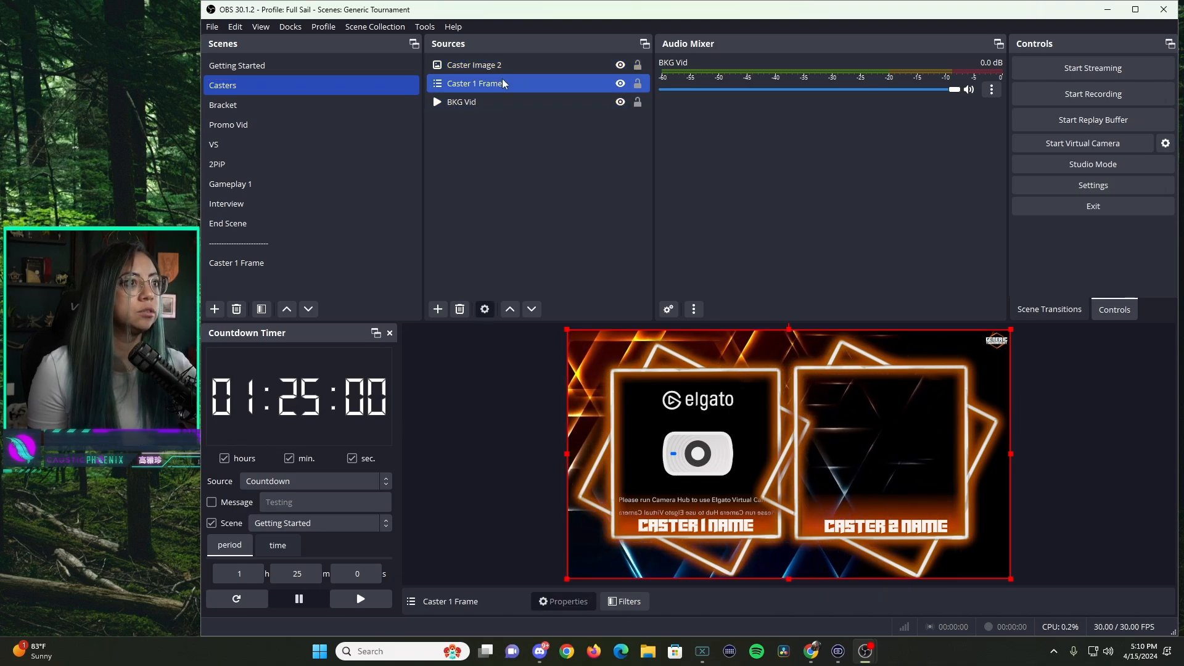
left_click_drag(701, 490, 692, 492)
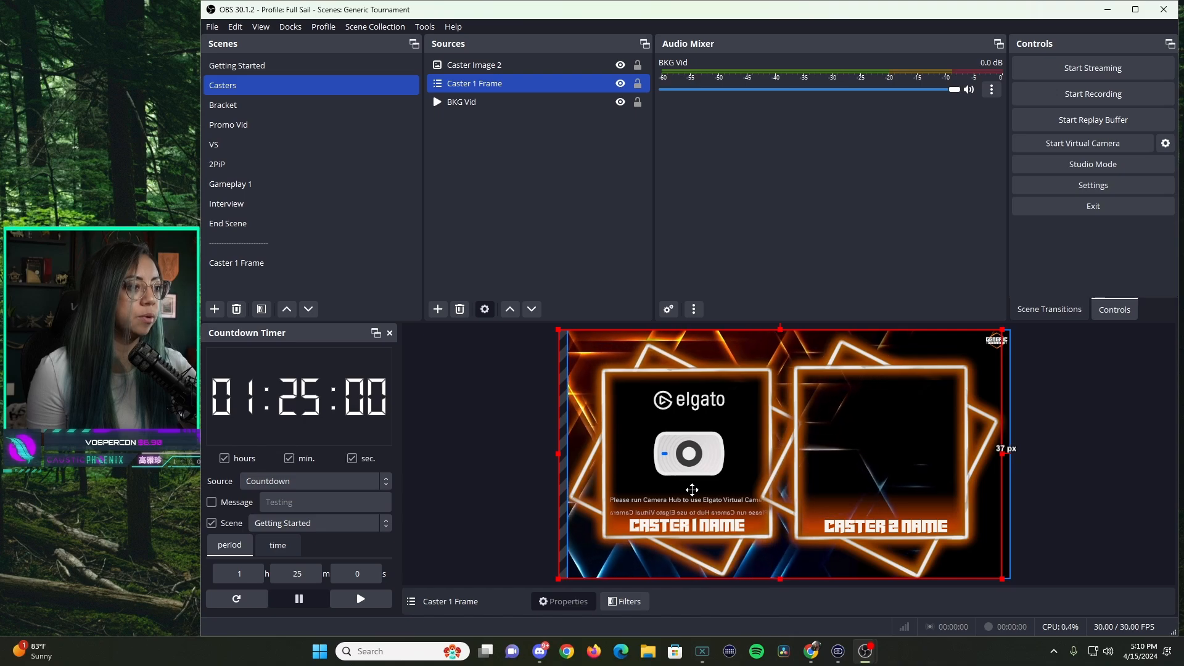
left_click(520, 67)
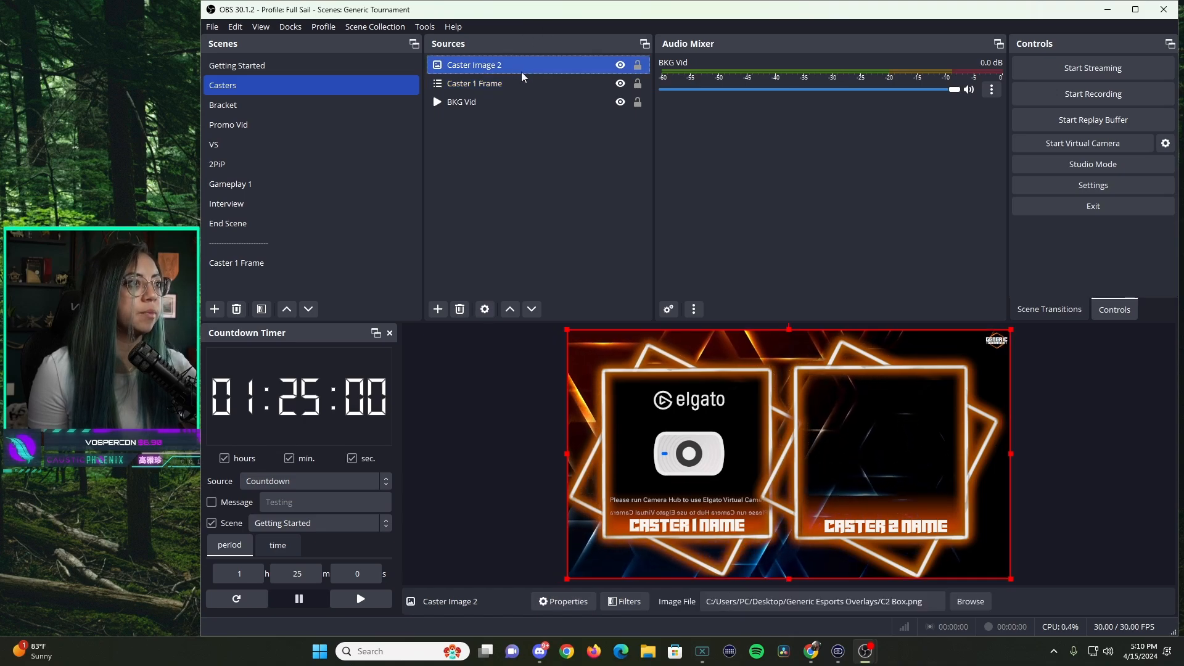
left_click_drag(930, 434, 938, 428)
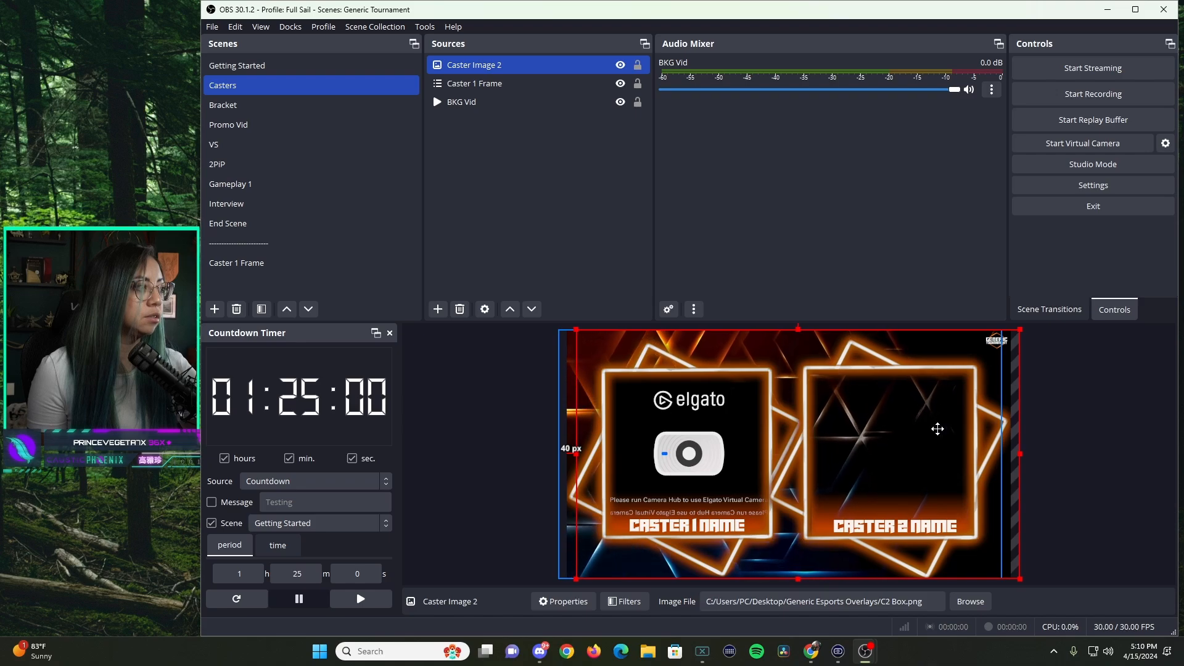
left_click(1084, 505)
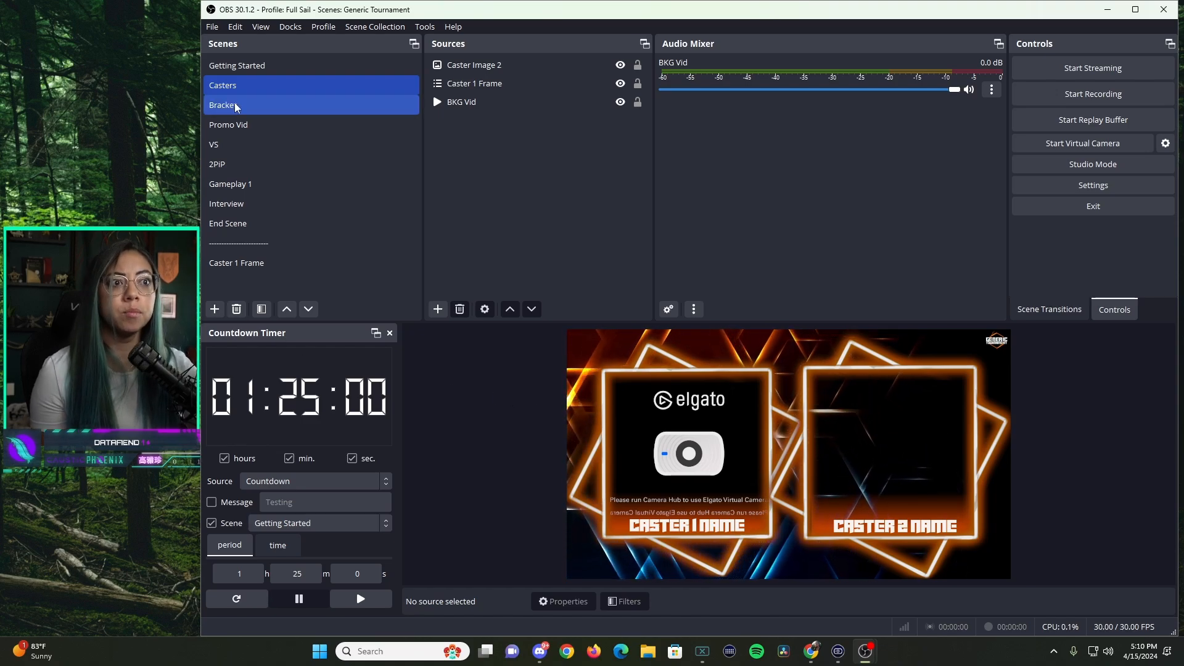
Step: Move the Promo Vid scene above Bracket and add a media source named Promo Video to it, using GE_Promo Vid.mp4 without looping
left_click_drag(267, 124, 272, 99)
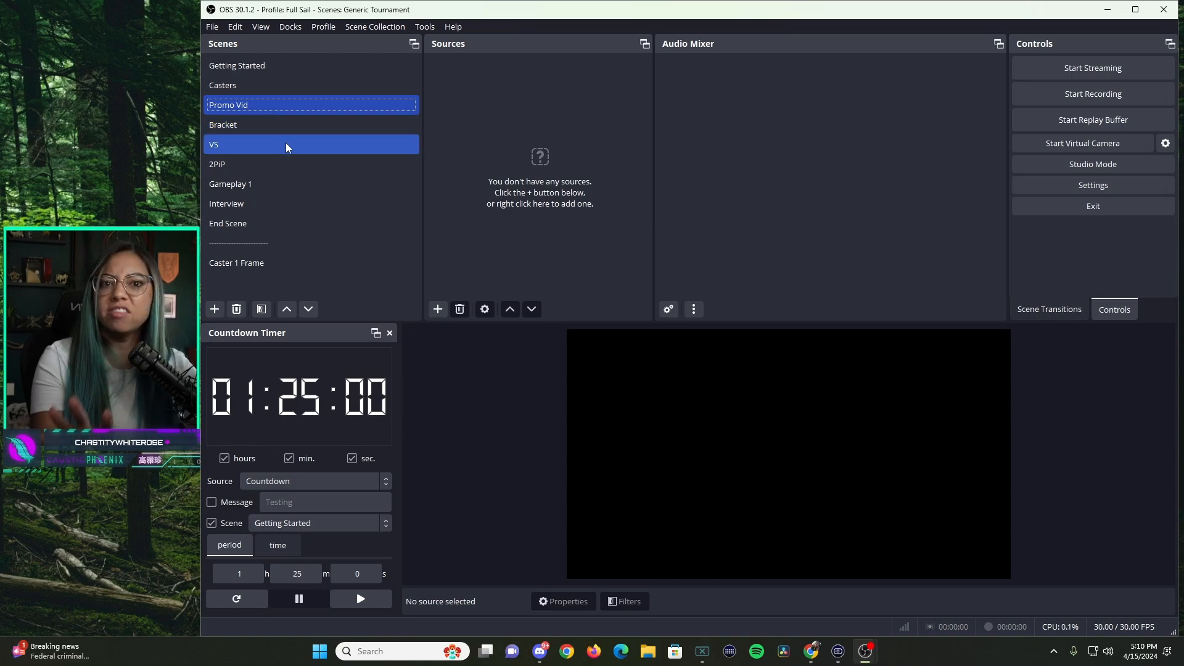
left_click(438, 309)
left_click(499, 503)
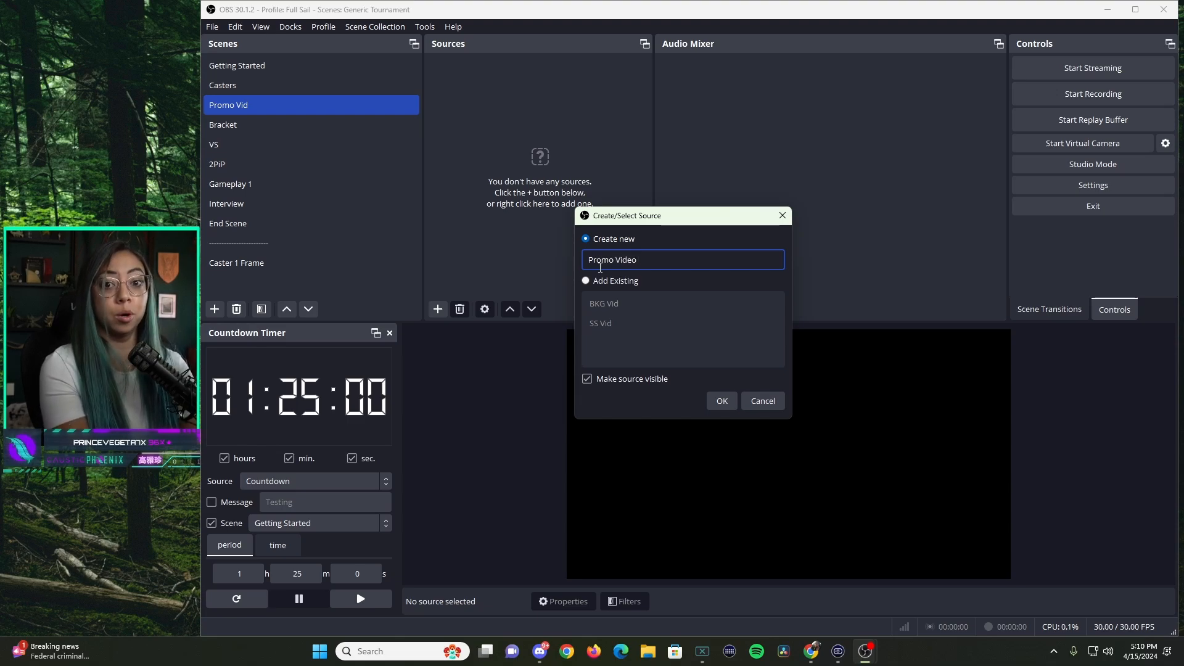
left_click(720, 402)
left_click(860, 346)
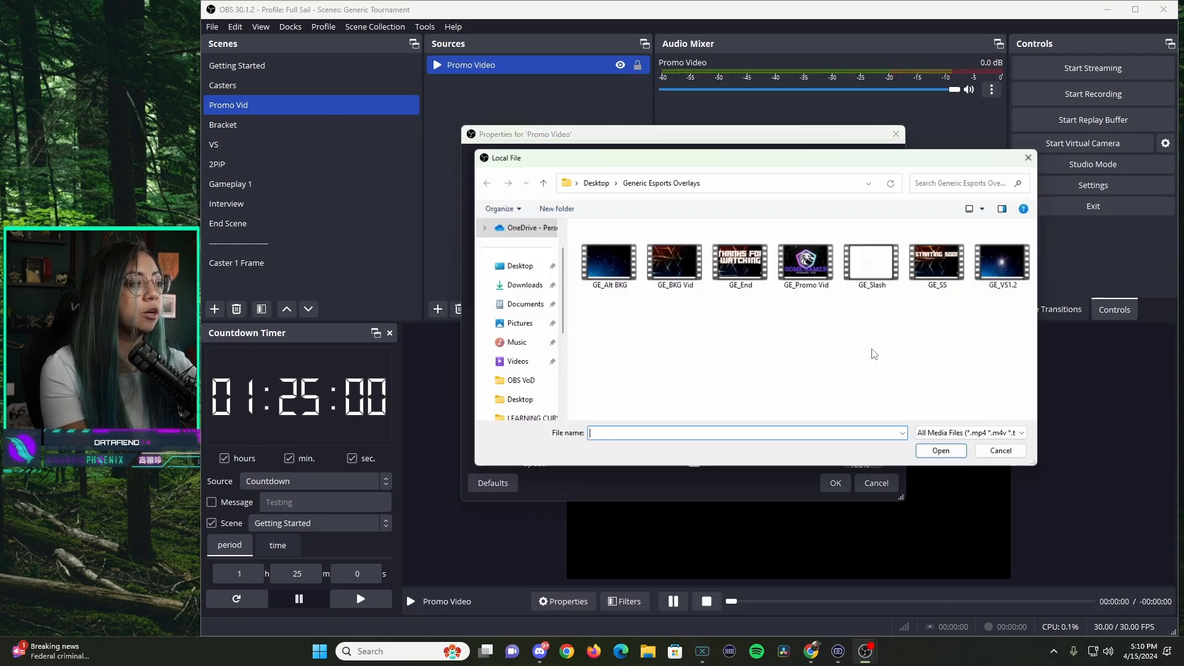
left_click(809, 262)
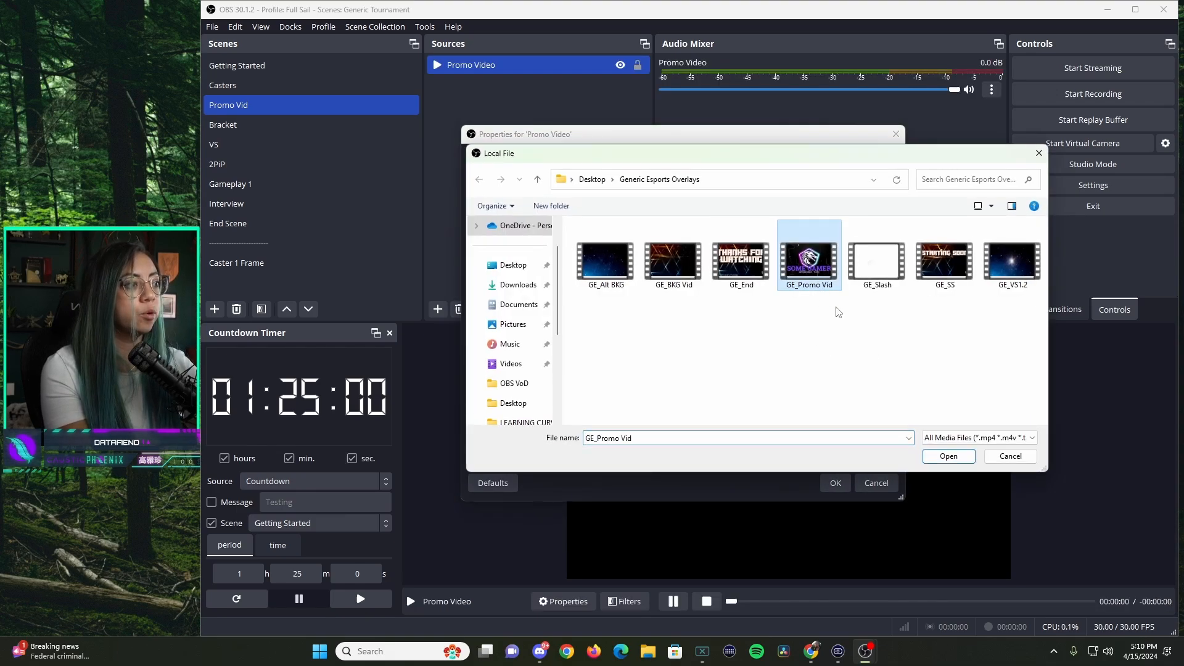
left_click(947, 455)
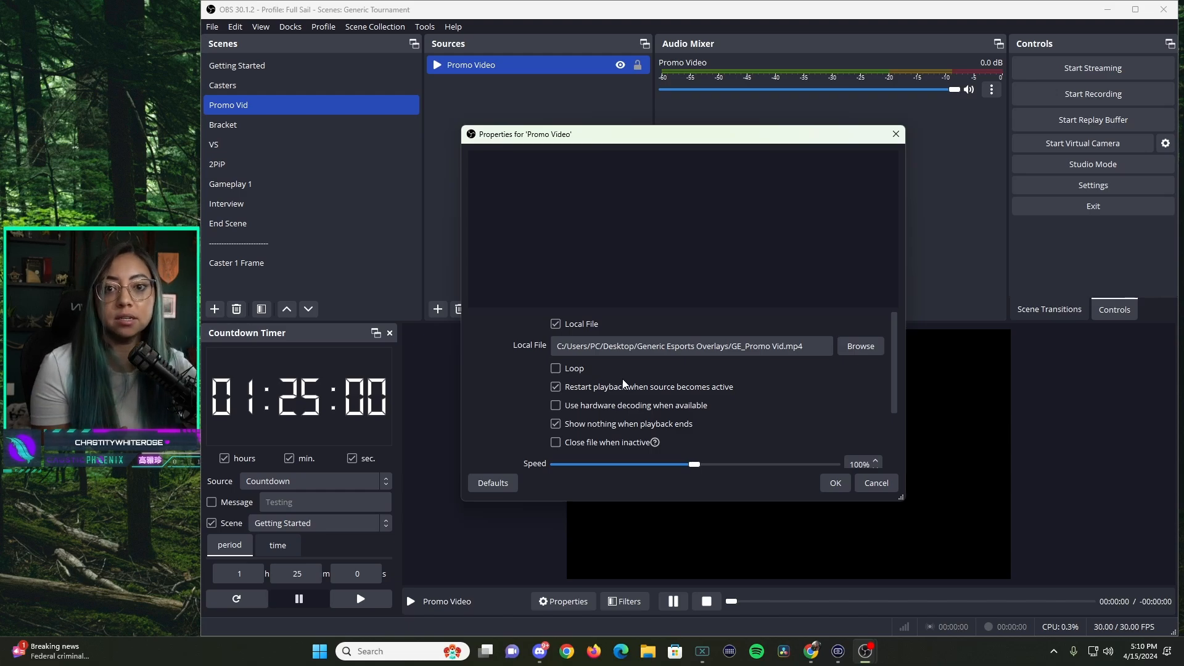
left_click(834, 483)
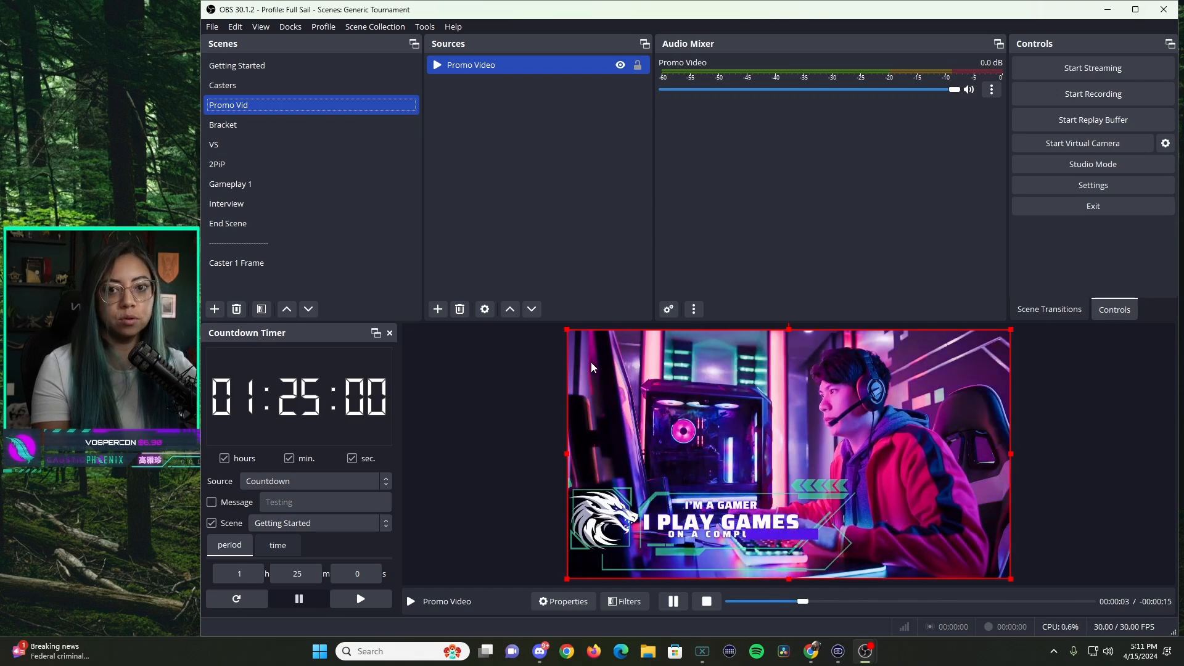
Step: Add a new media source named Alt_BKG Vid to the Bracket scene, using the file GE_Alt BKG.mp4
left_click(249, 126)
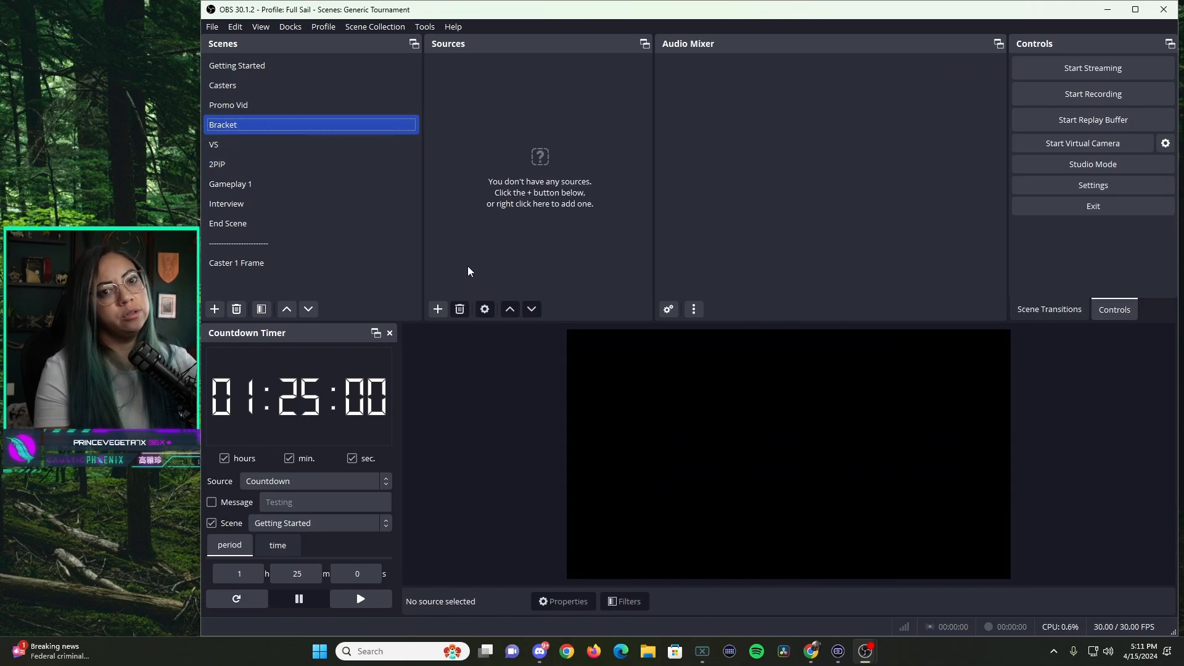
left_click(439, 309)
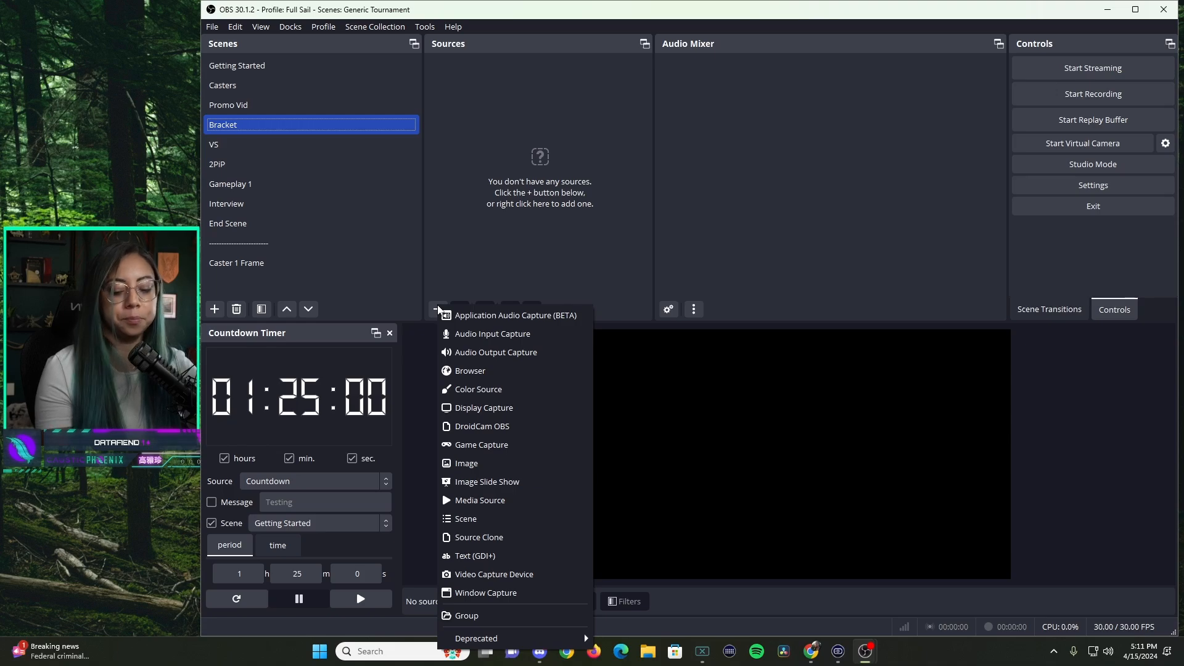
left_click(516, 501)
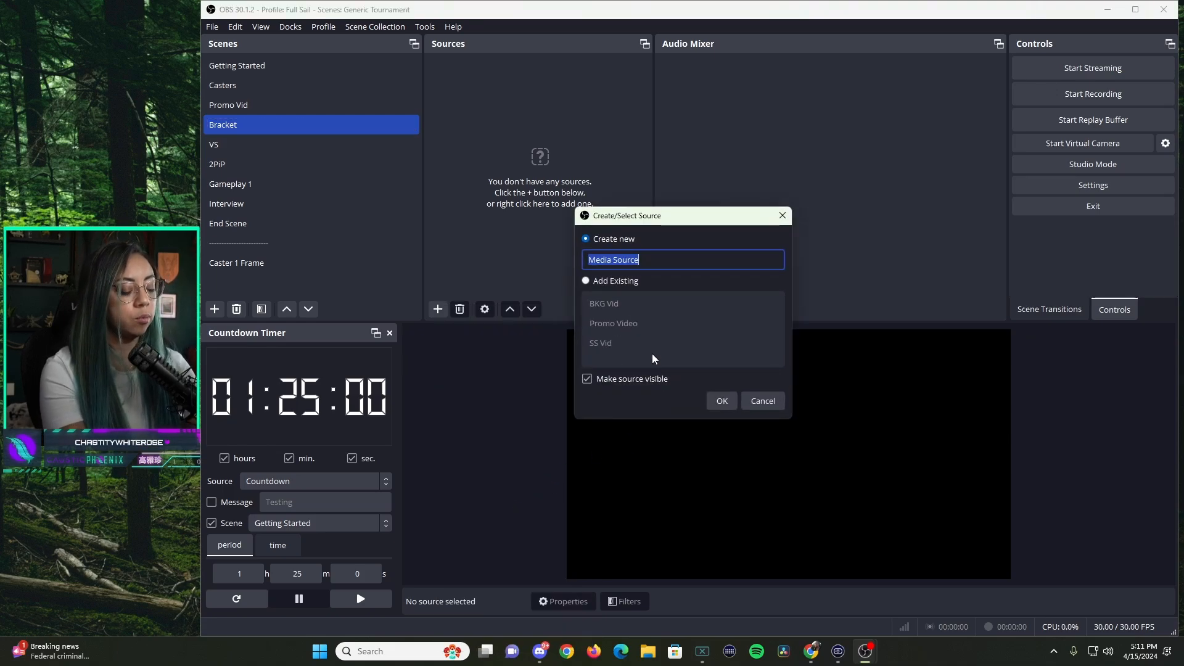
type("Alt")
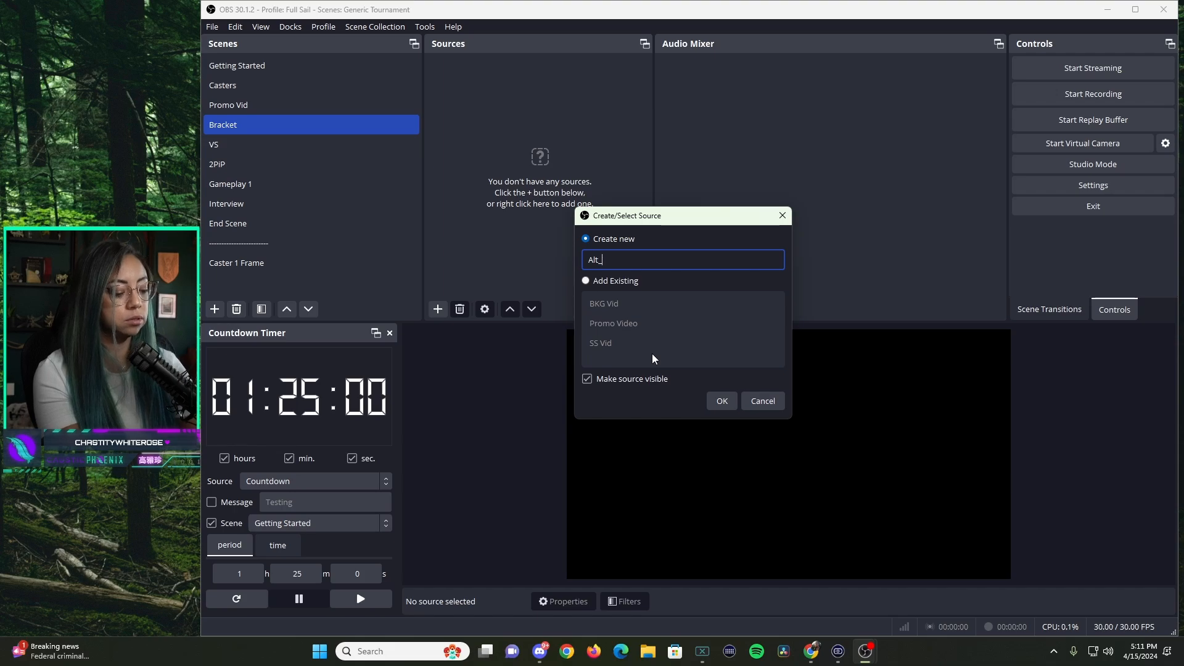
type("_BKG Vid")
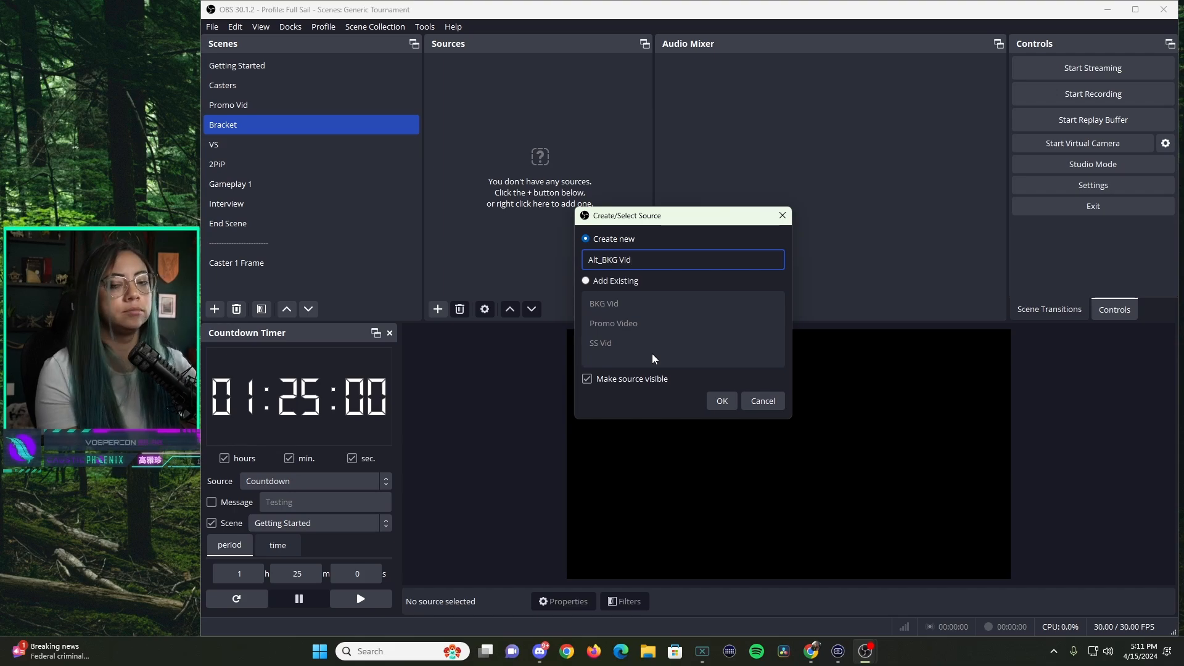
left_click(723, 403)
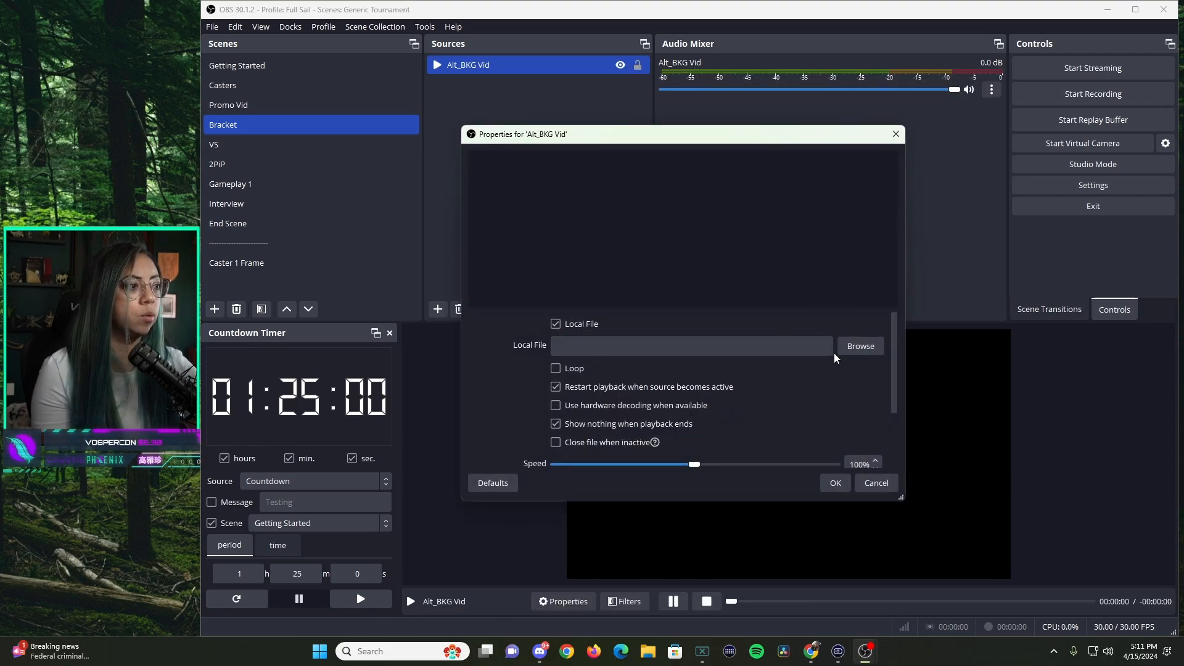
left_click(850, 347)
left_click(602, 258)
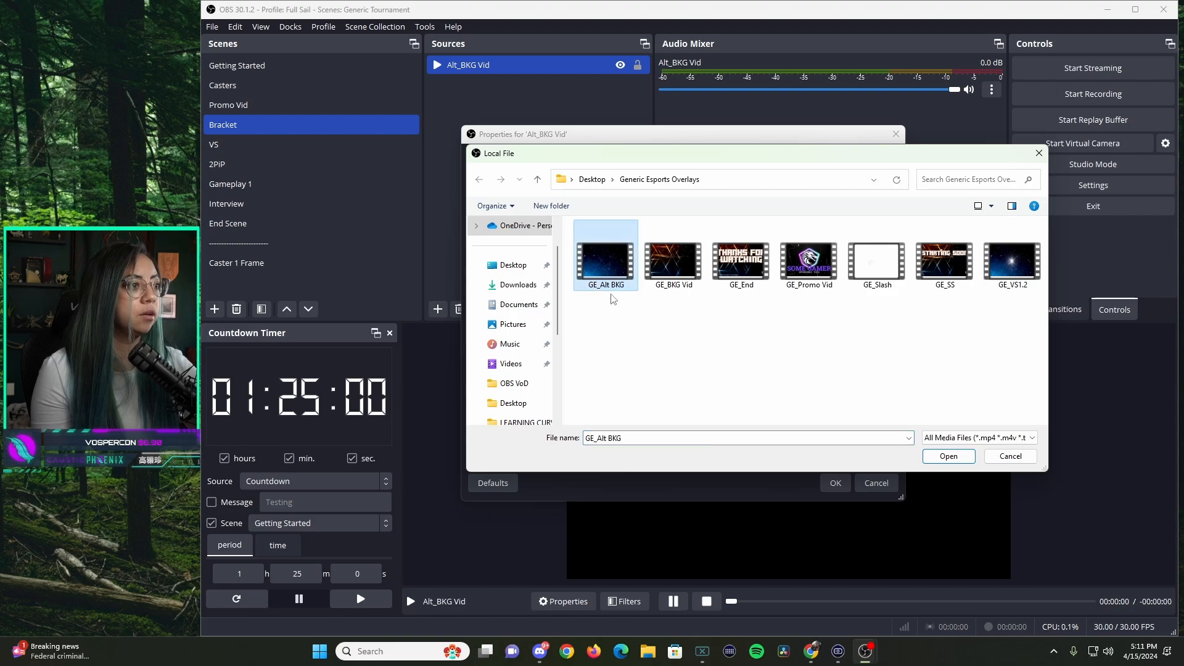
left_click(943, 460)
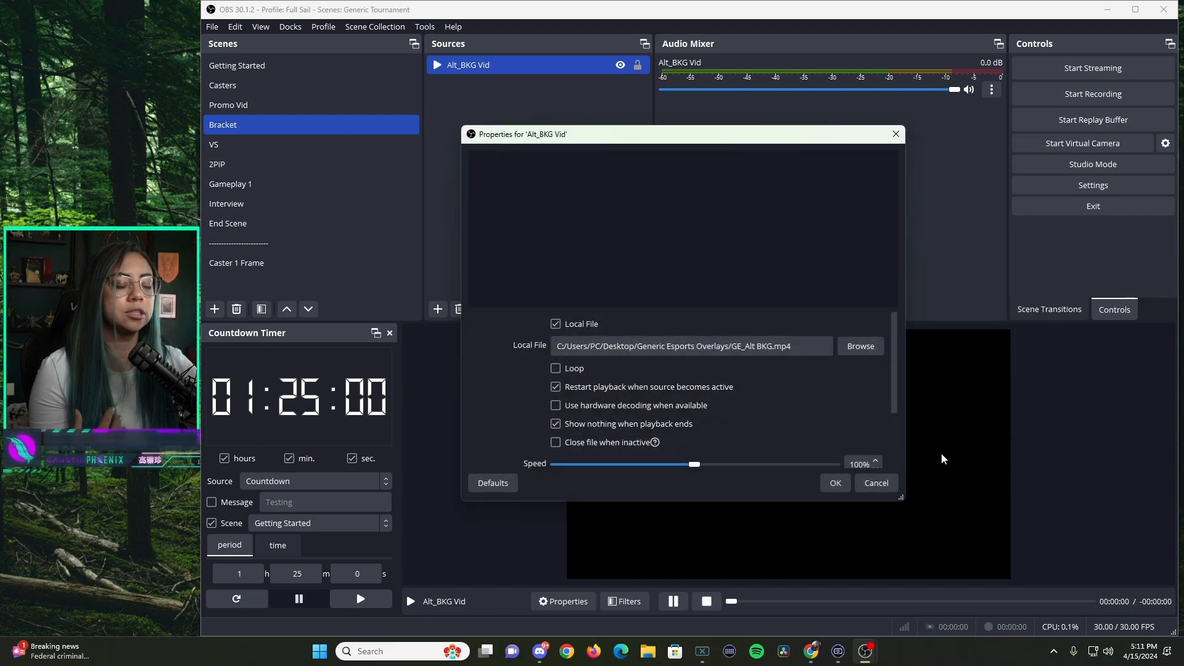
left_click(834, 484)
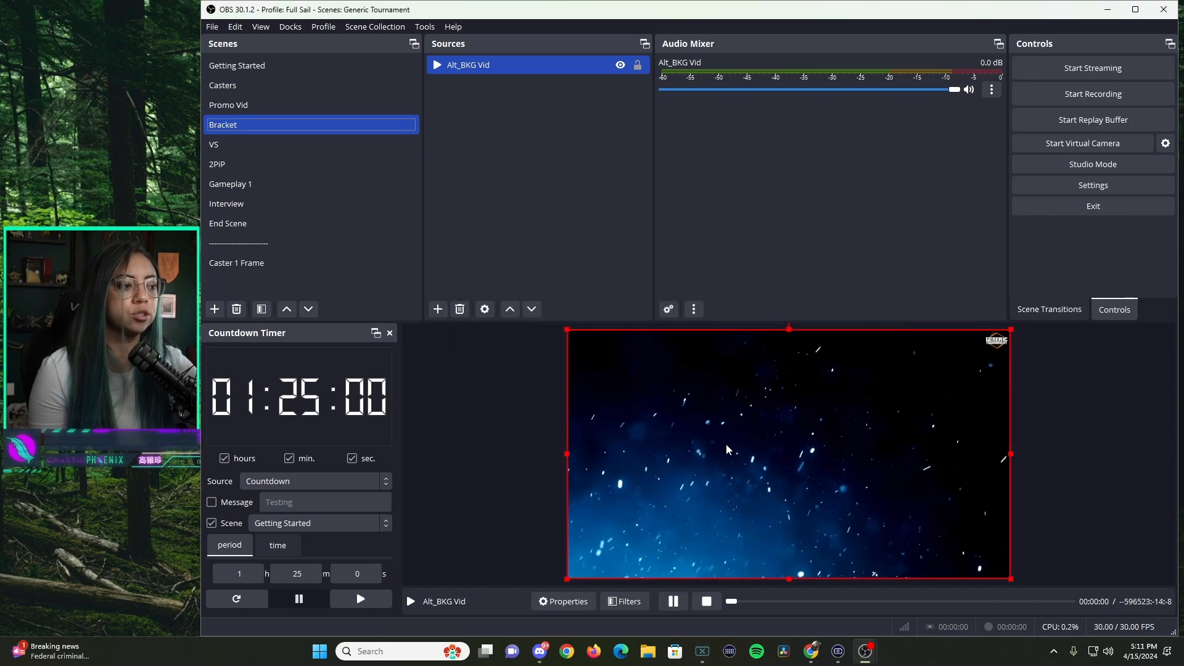
Step: Add a new image source named Bracket Image to the Bracket scene, using the file Bracket.png
left_click(438, 309)
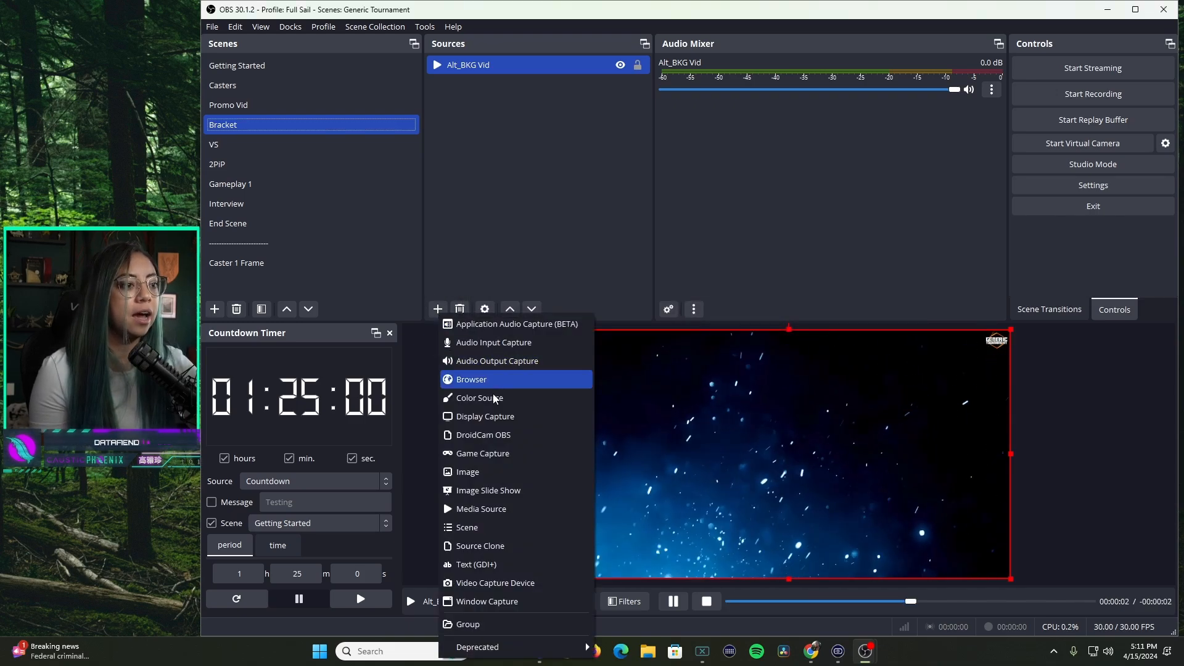
left_click(487, 471)
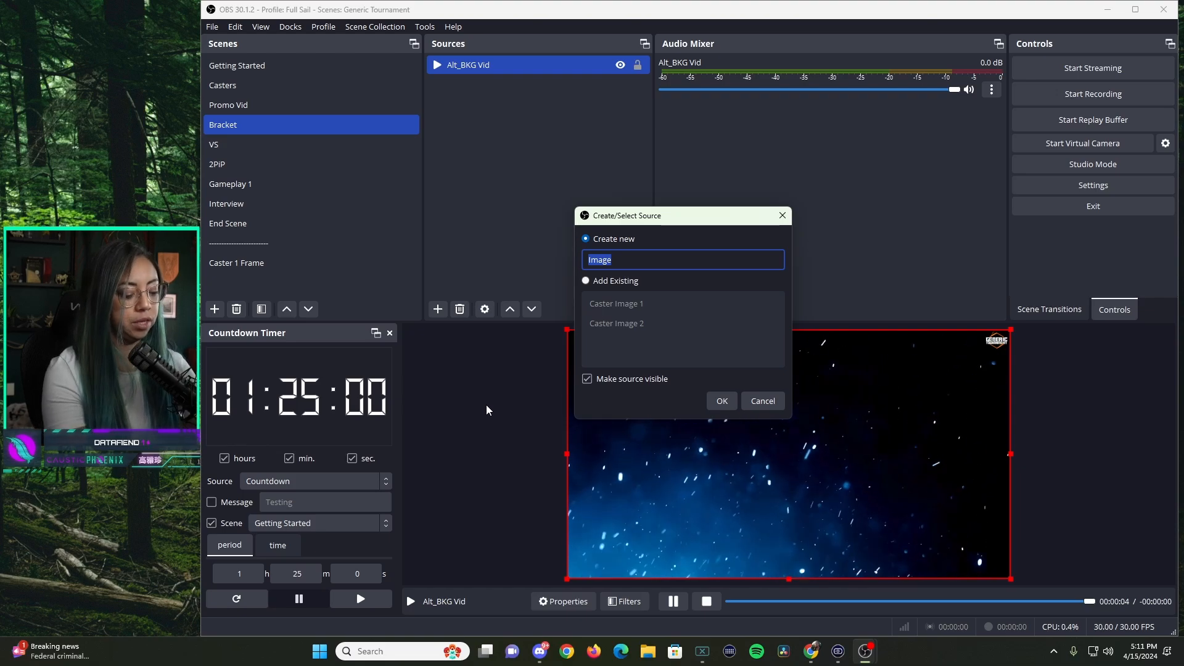
type("Brak")
key("BackSpace")
type("cket Image")
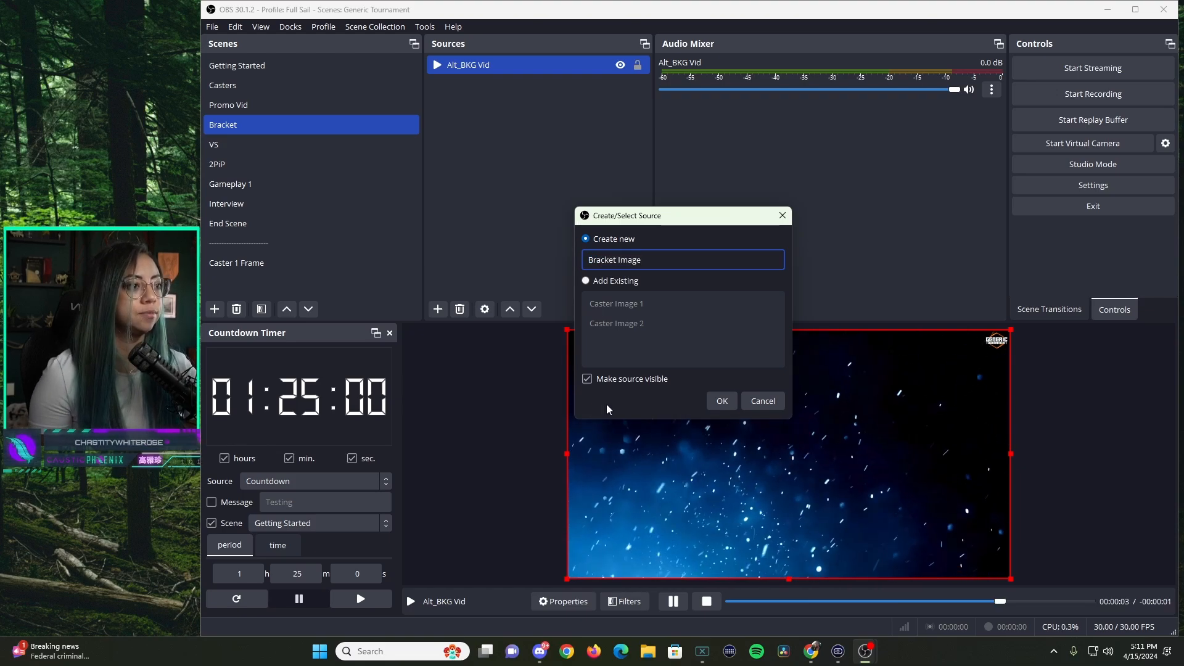
left_click(722, 401)
left_click(869, 327)
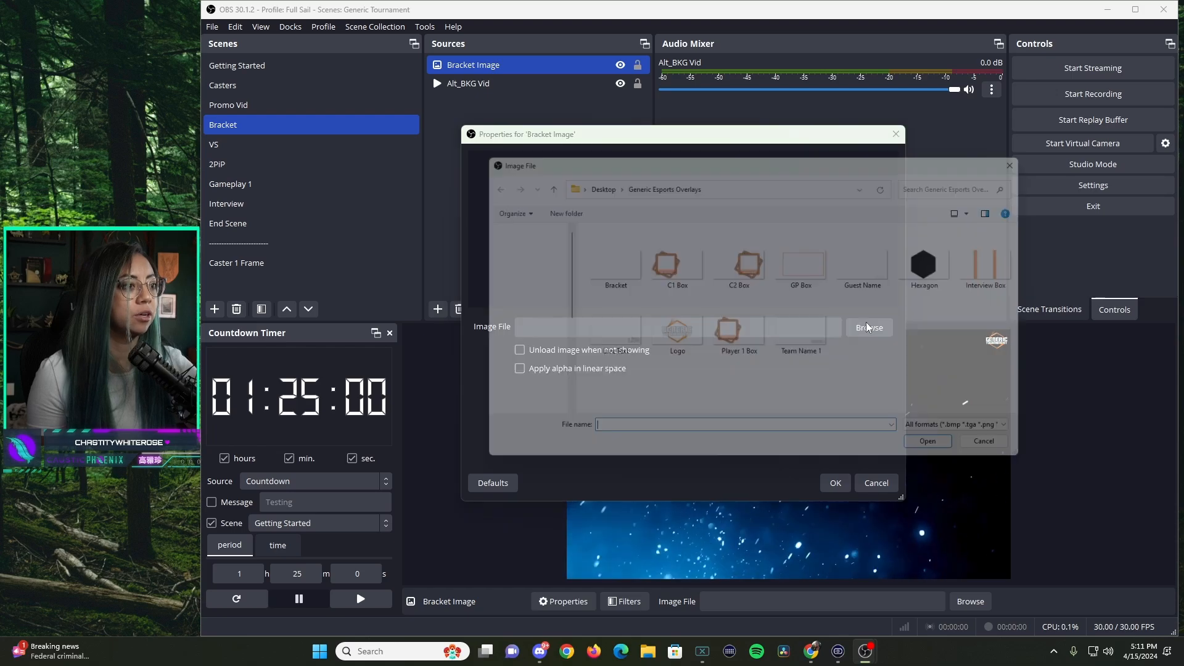
left_click(606, 260)
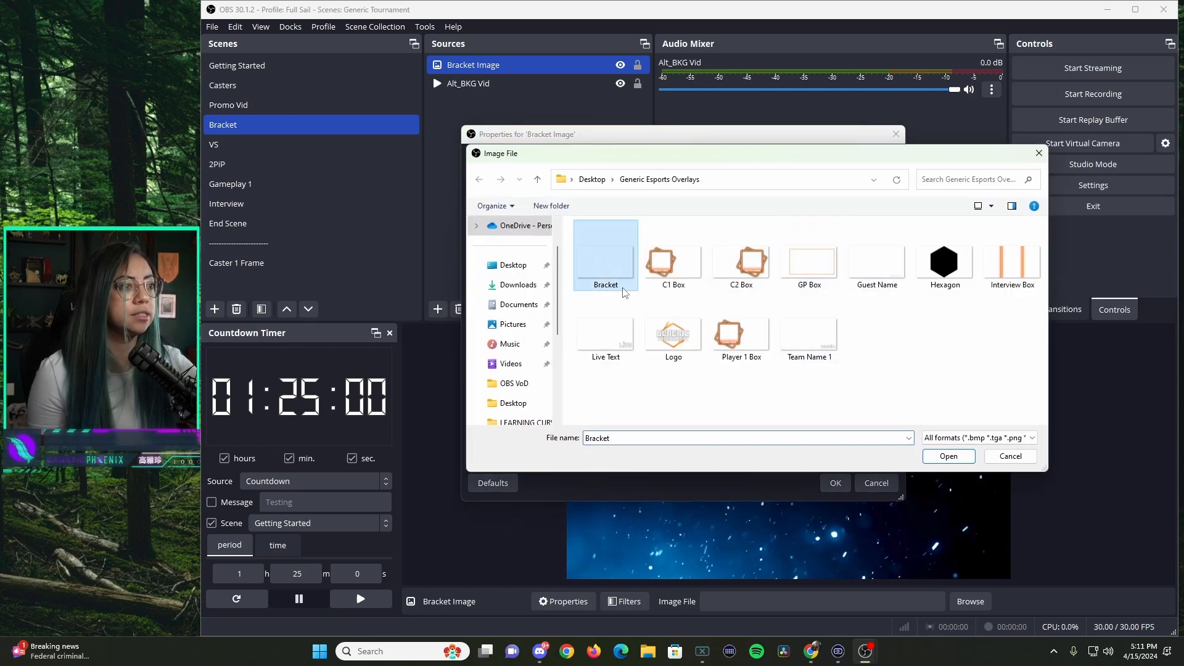
left_click(938, 456)
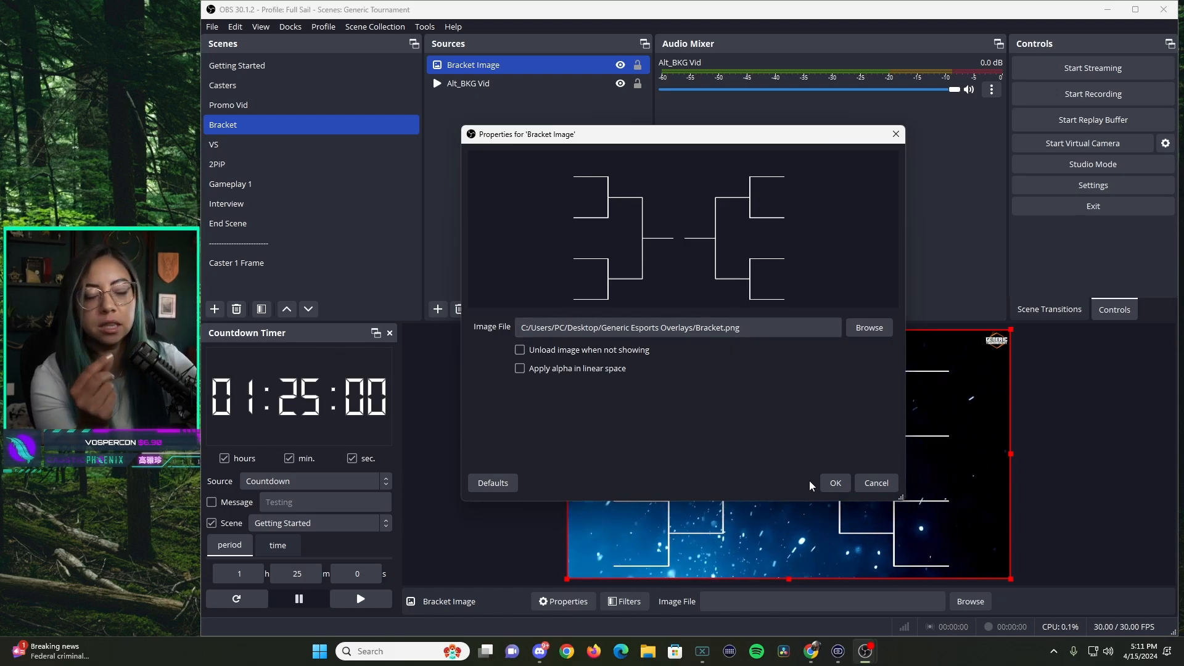
left_click(838, 486)
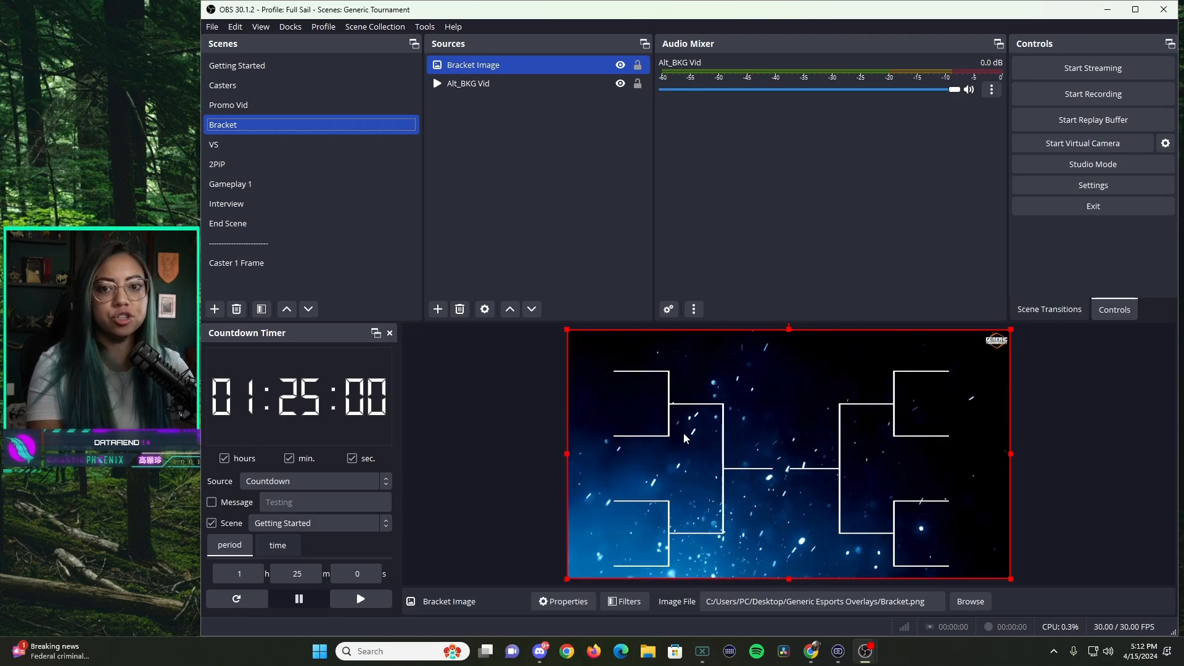
Step: Add a new text source with the default name to the Bracket scene and set its text to "Generic 1"
left_click(439, 310)
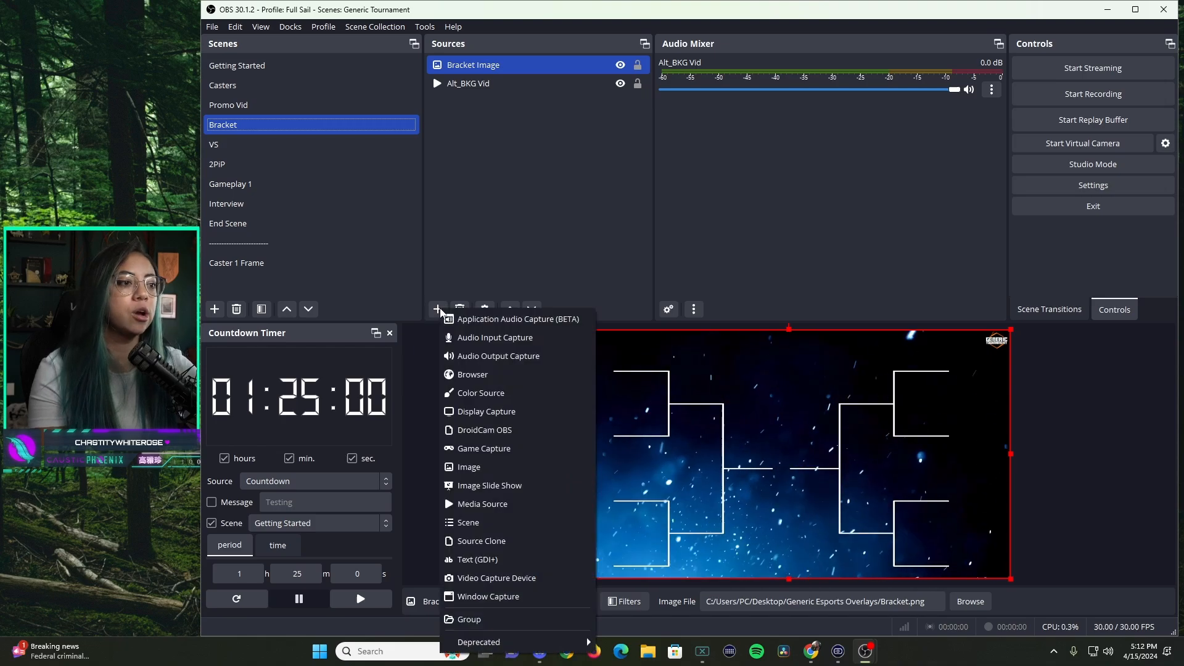
left_click(488, 560)
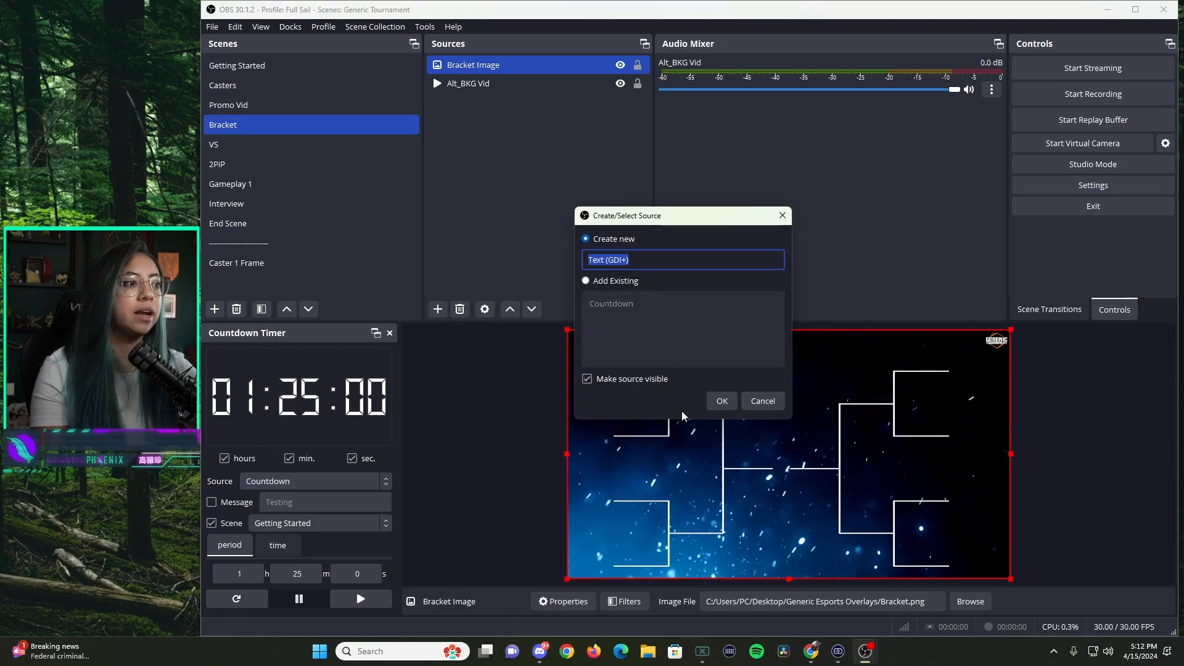
left_click(720, 402)
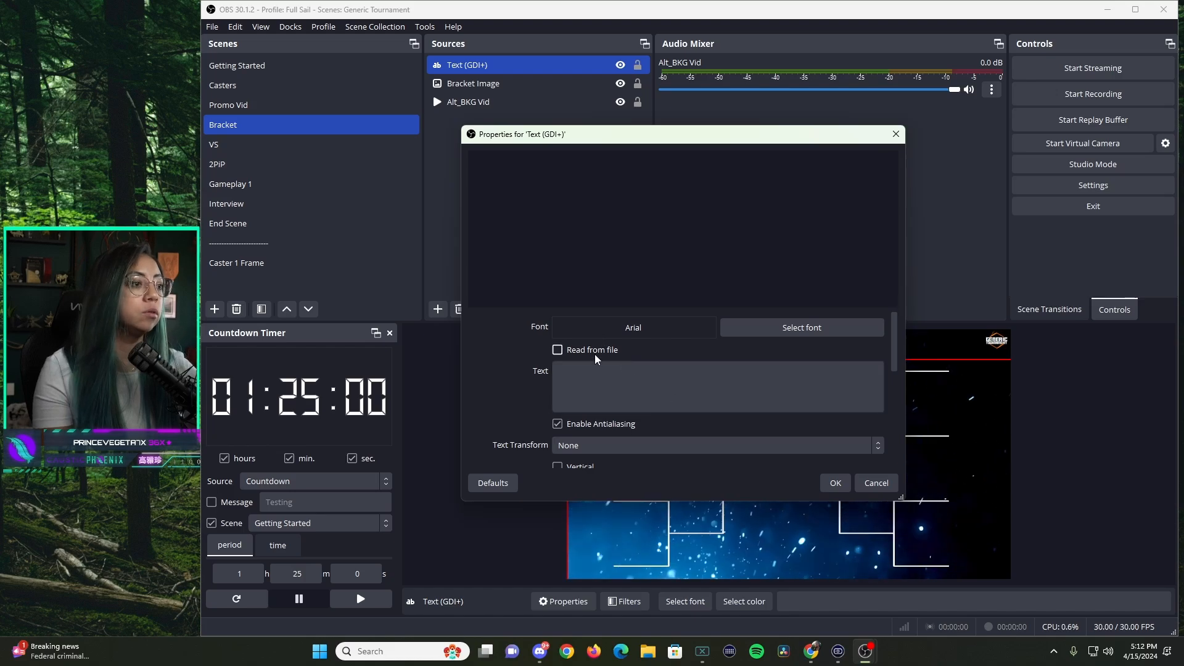
left_click(596, 377)
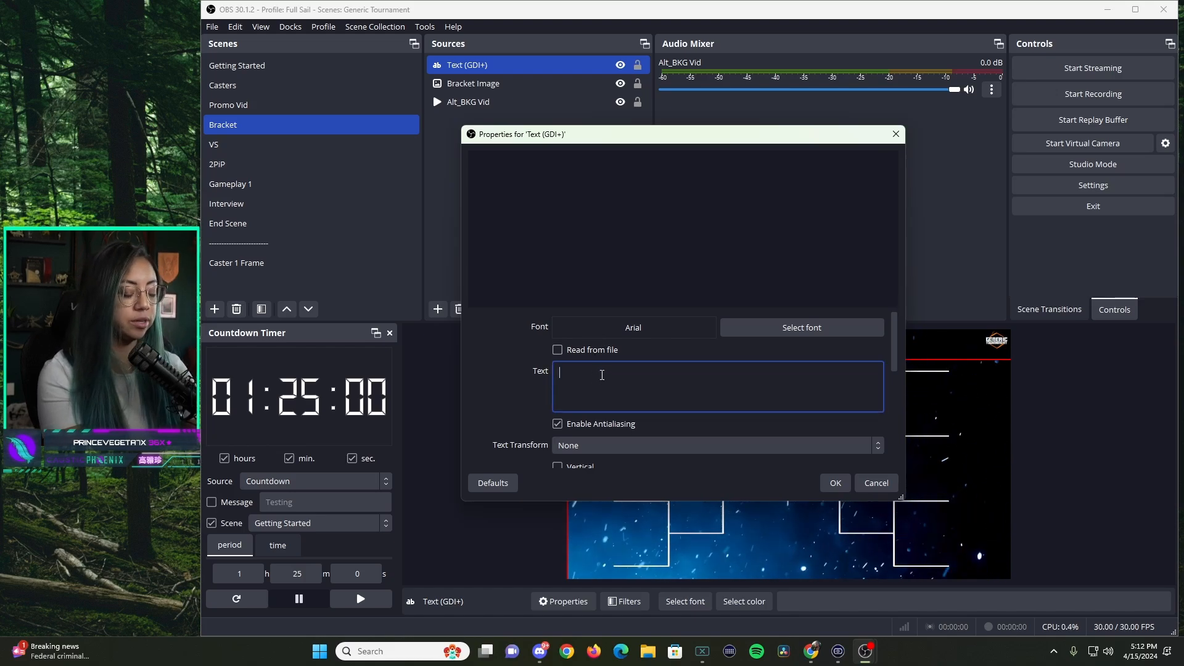
type("Generic 1")
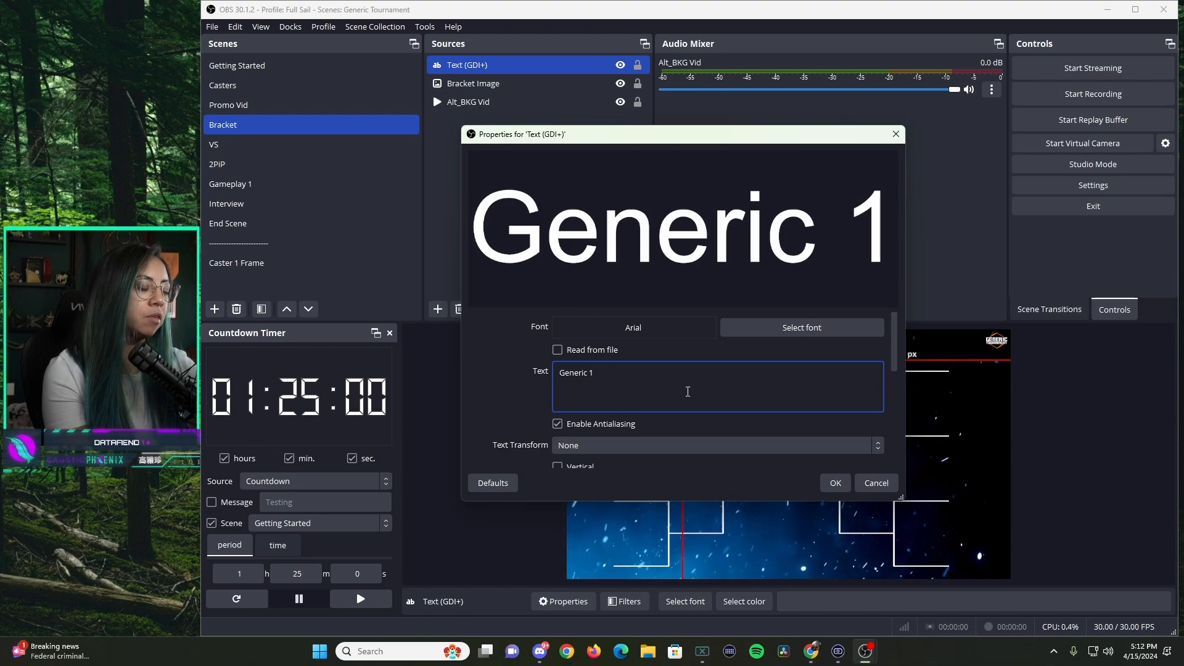
Step: Color the Generic 1 text #ff5500, then shrink and place it on the upper-left bracket line, about 218 px from the left and 115 px from the top
scroll(688, 392, "down", 1)
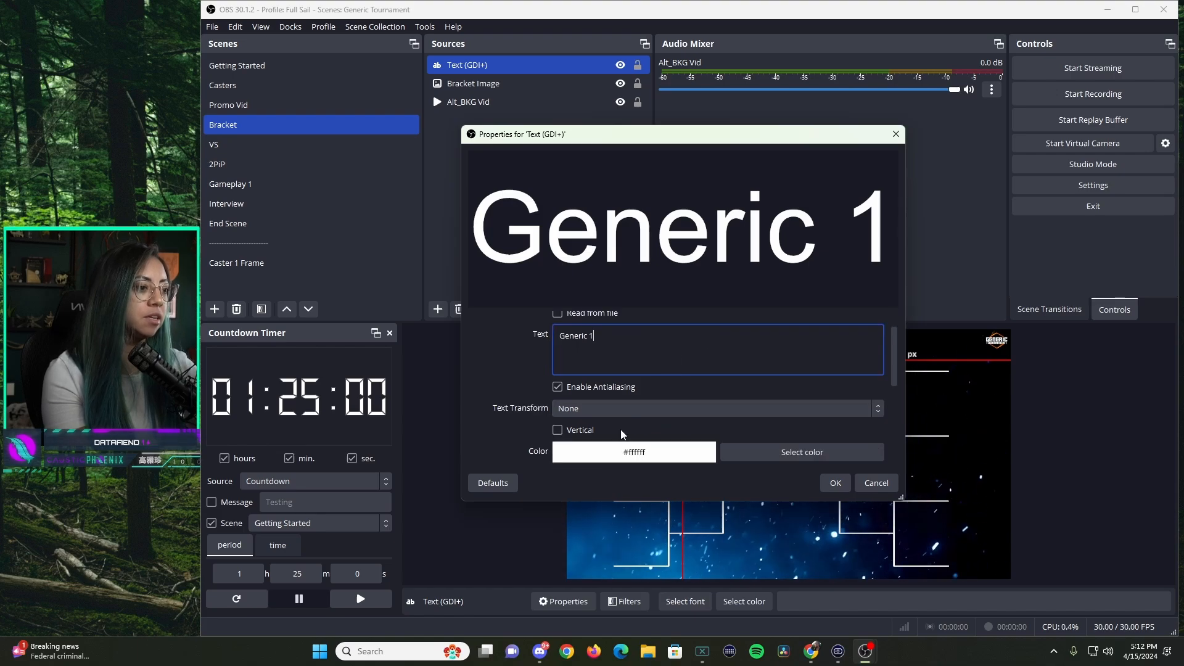
left_click(746, 456)
left_click(579, 245)
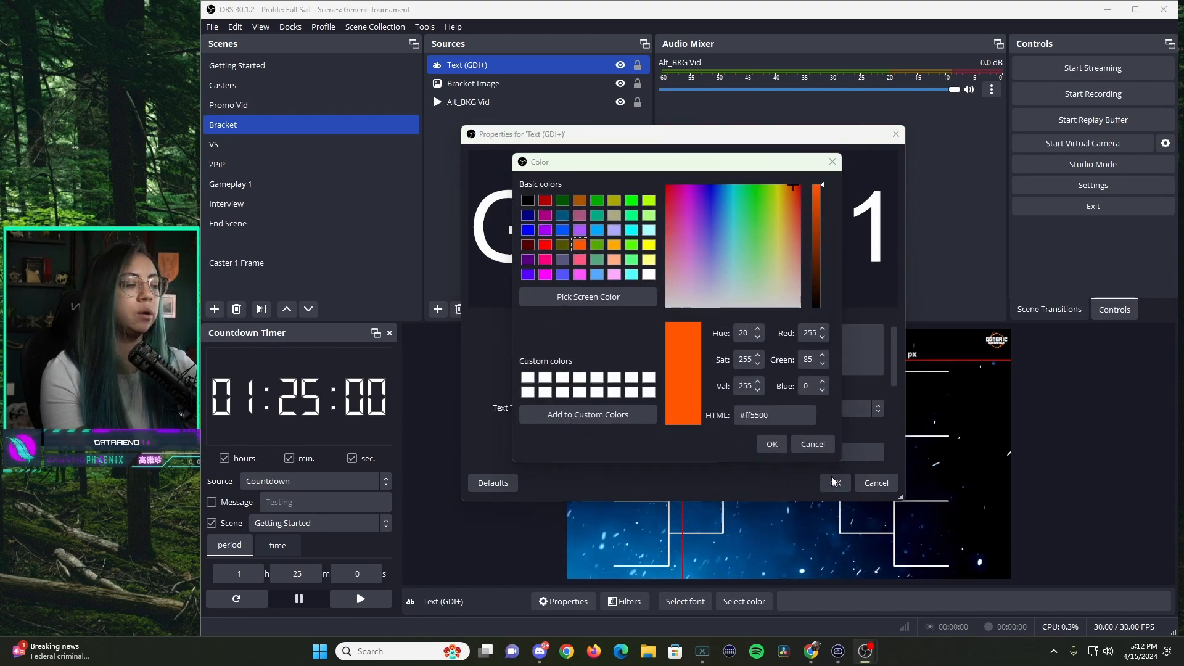
left_click(772, 444)
left_click(833, 482)
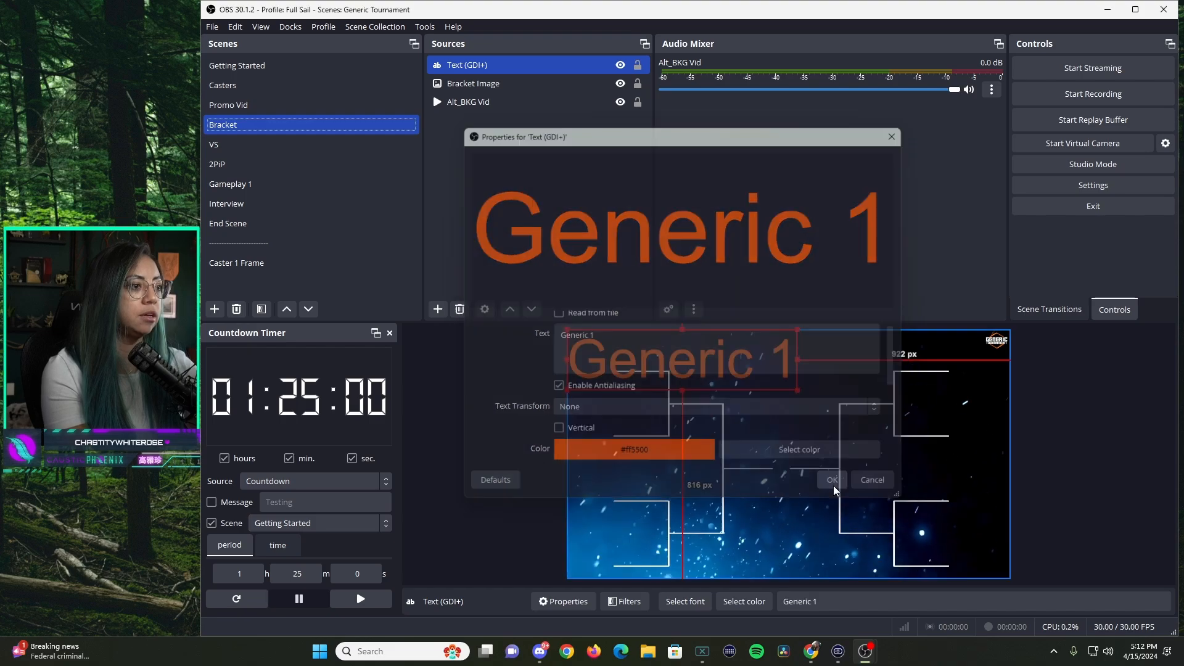
left_click_drag(797, 391, 646, 362)
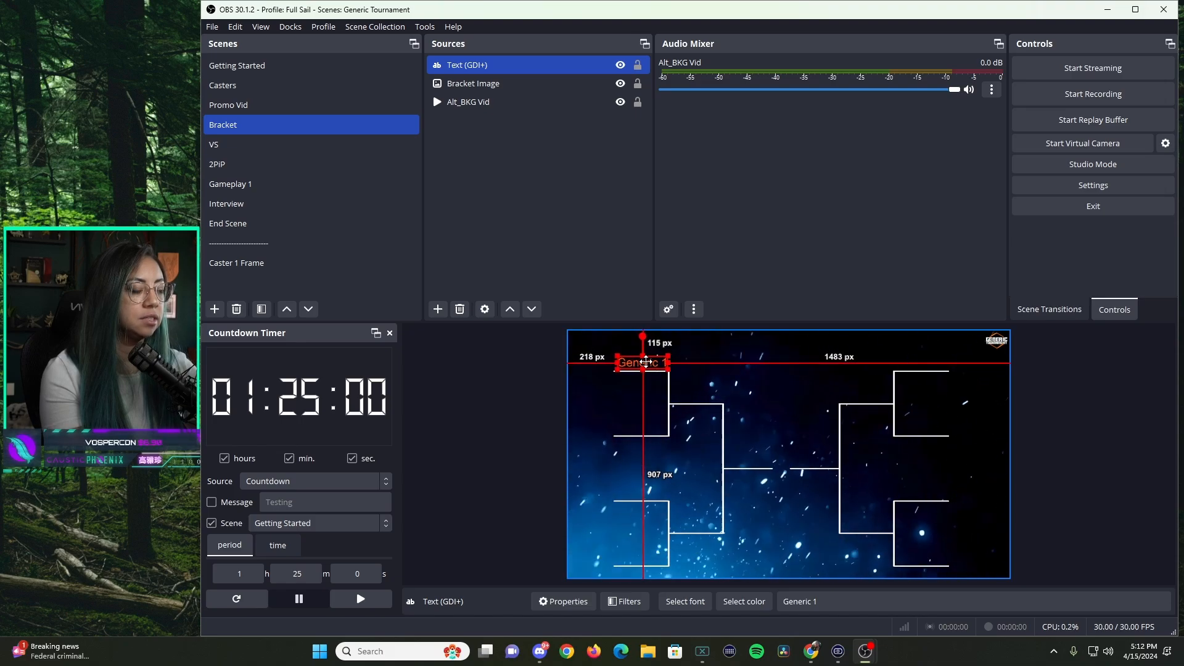
Step: Add a new text source named Generic Name 2 to the Bracket scene and set its text to "Generic 2"
left_click(438, 310)
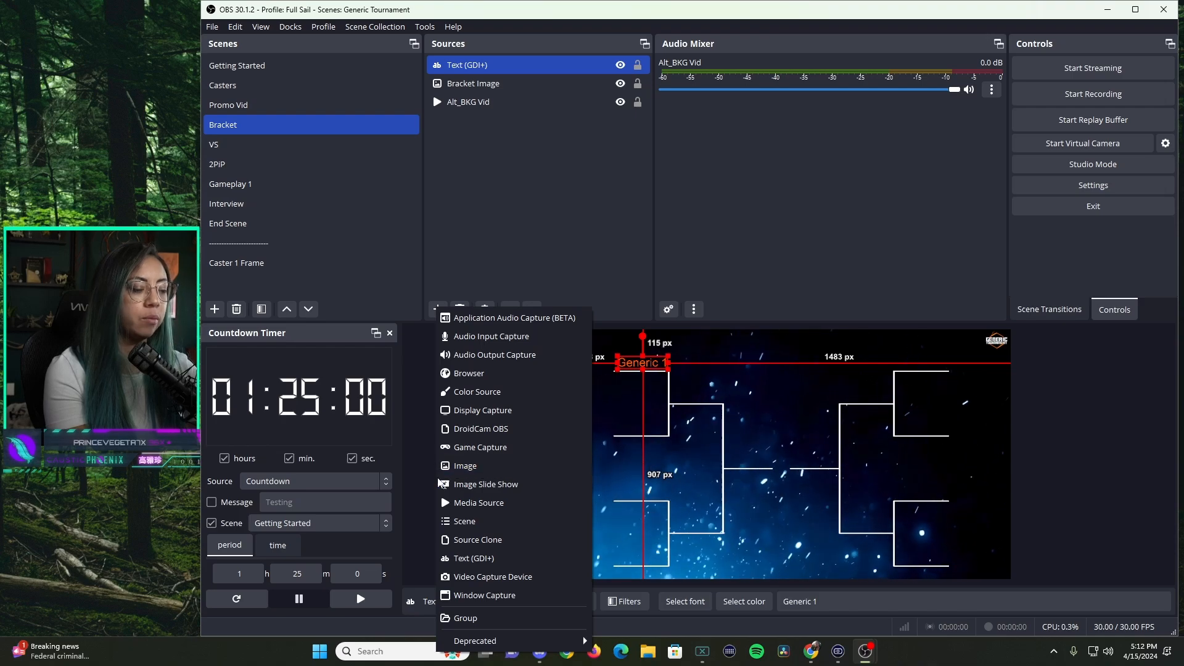
left_click(460, 558)
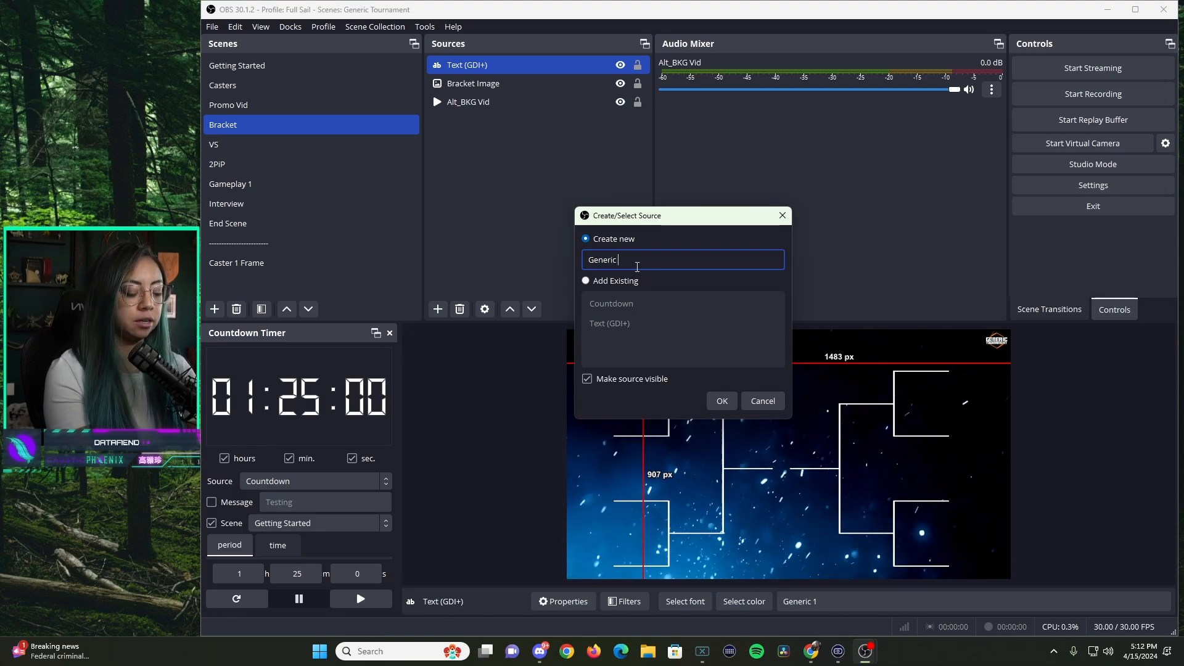
left_click(720, 400)
left_click(592, 393)
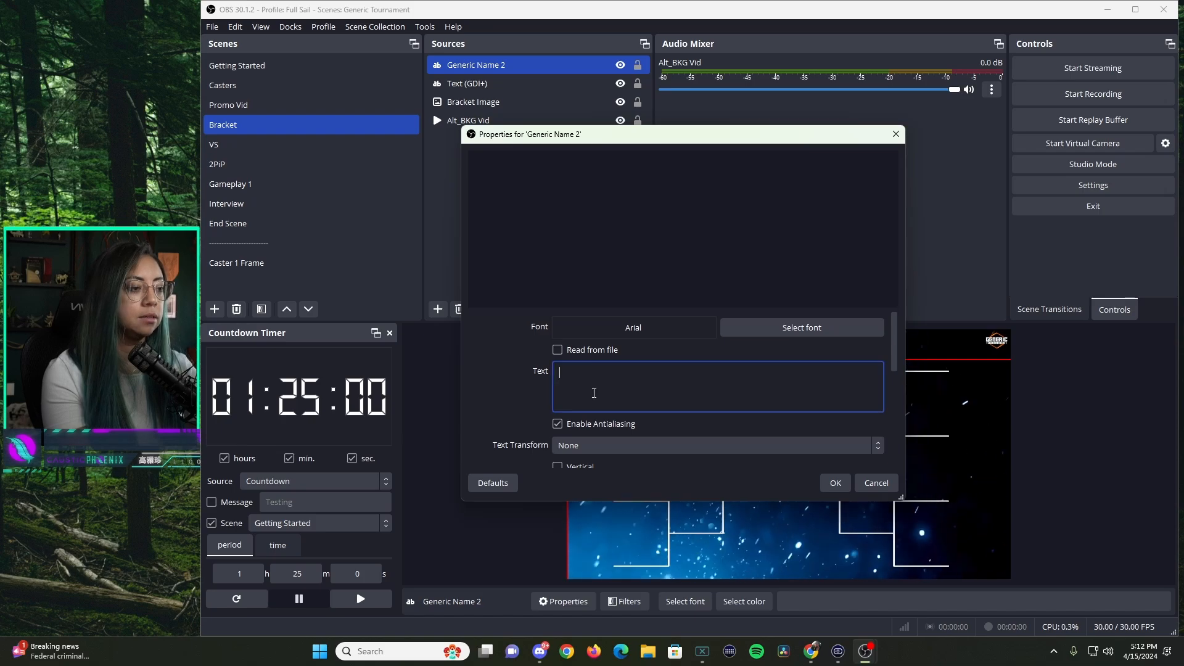
type("Generic 1")
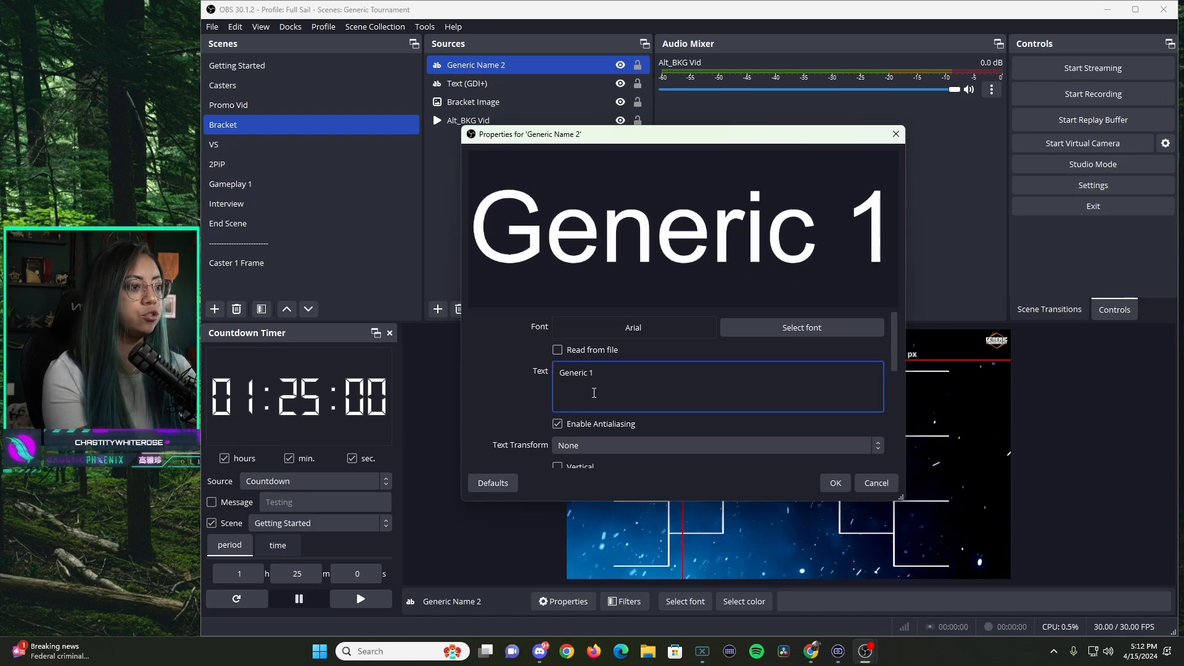
key("BackSpace")
type("2")
Step: Color the Generic 2 text #ff5500 and fit it on the second left bracket line, about 211 px from the left and 395 px from the top
scroll(650, 344, "down", 2)
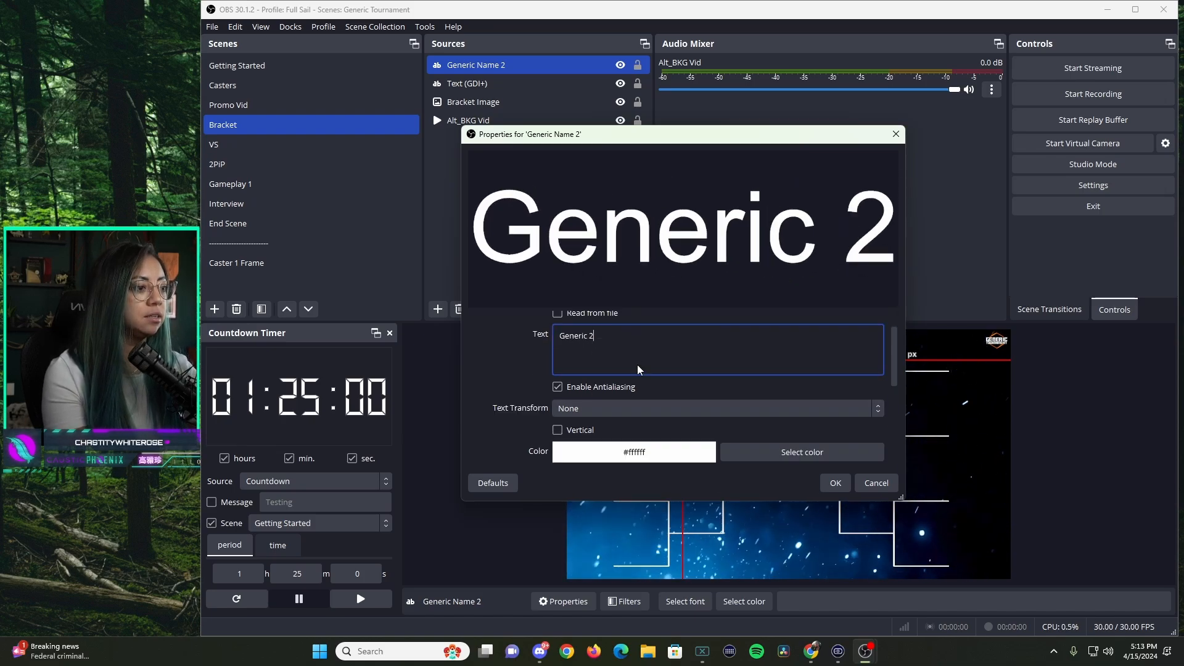
left_click(798, 419)
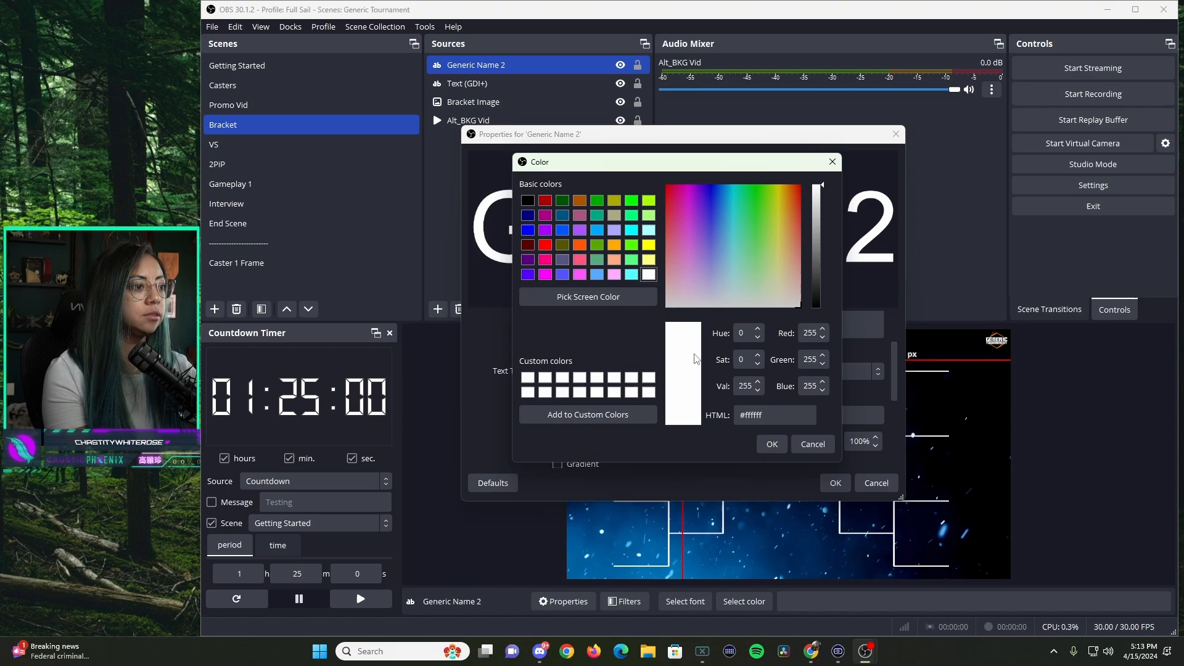
left_click(580, 246)
left_click(786, 448)
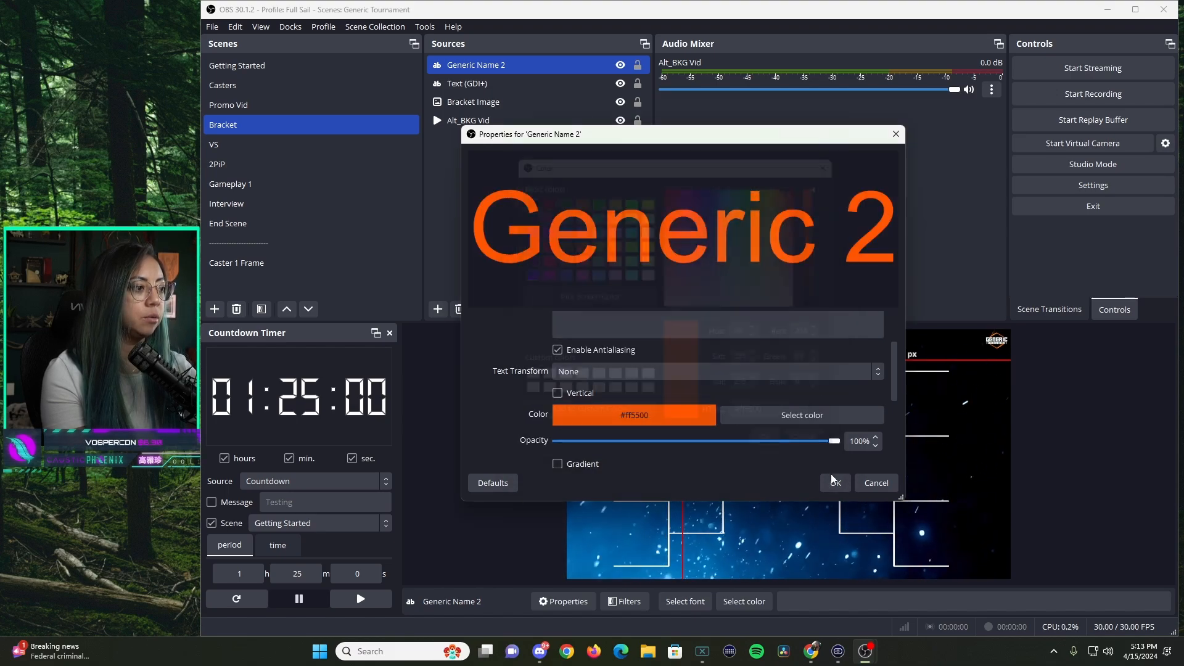
left_click(835, 483)
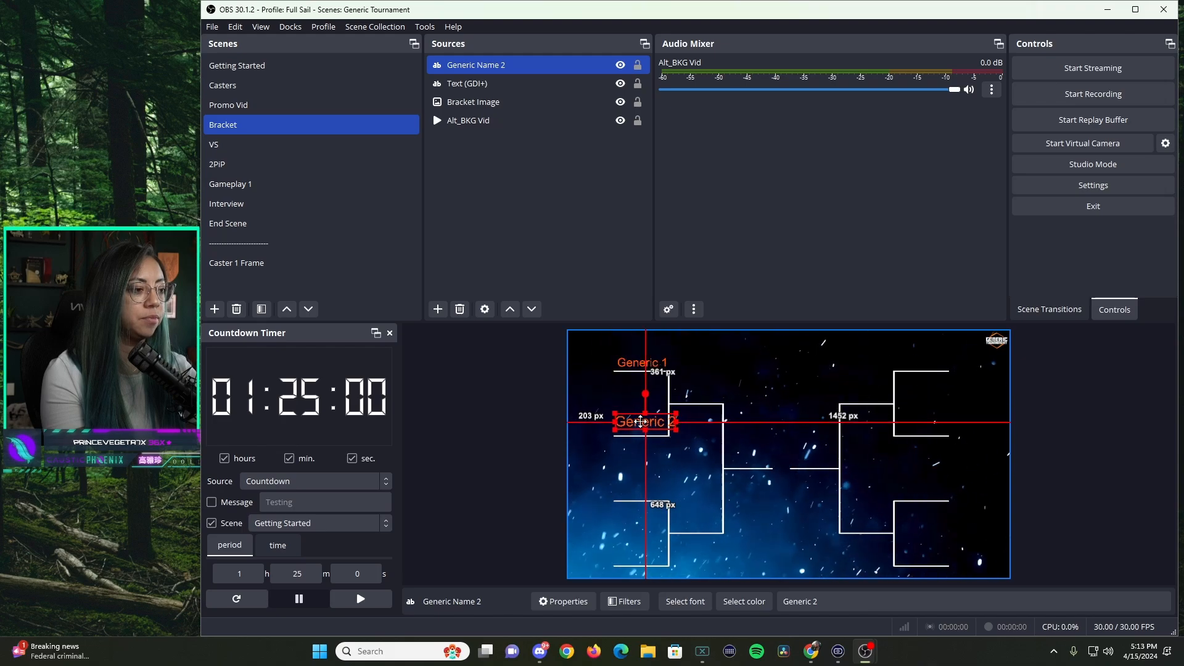
left_click_drag(641, 422, 666, 424)
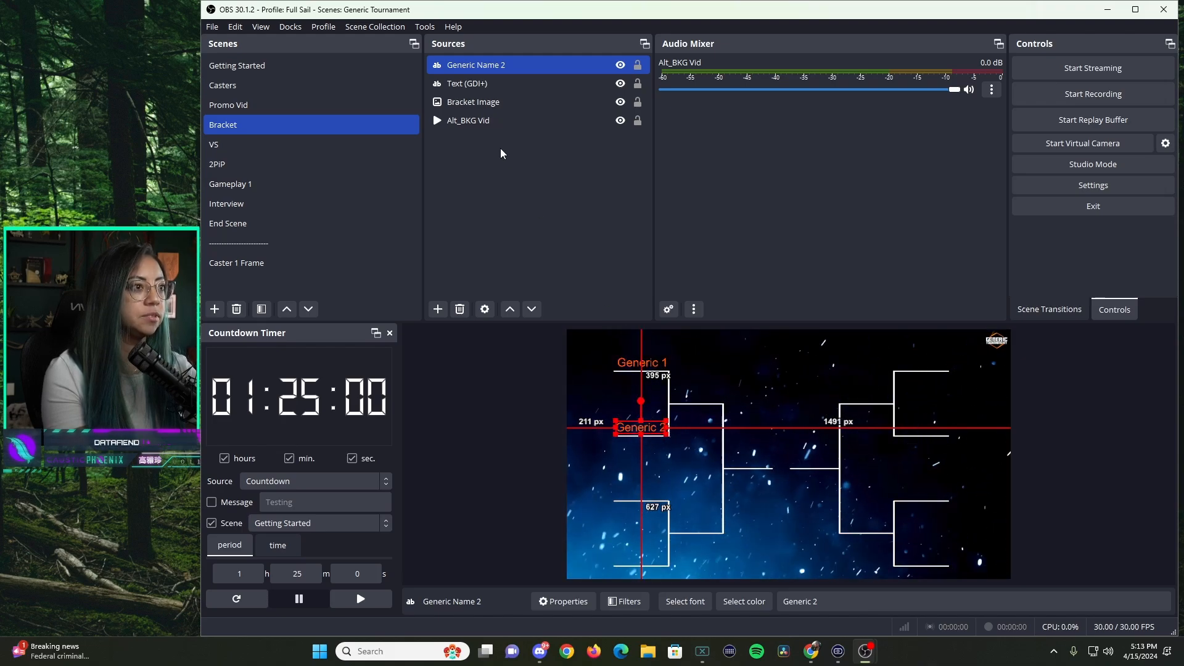
Step: Rename the Bracket scene's default-named text source that displays Generic 1 as "Generic Name 1"
left_click(468, 86)
right_click(468, 87)
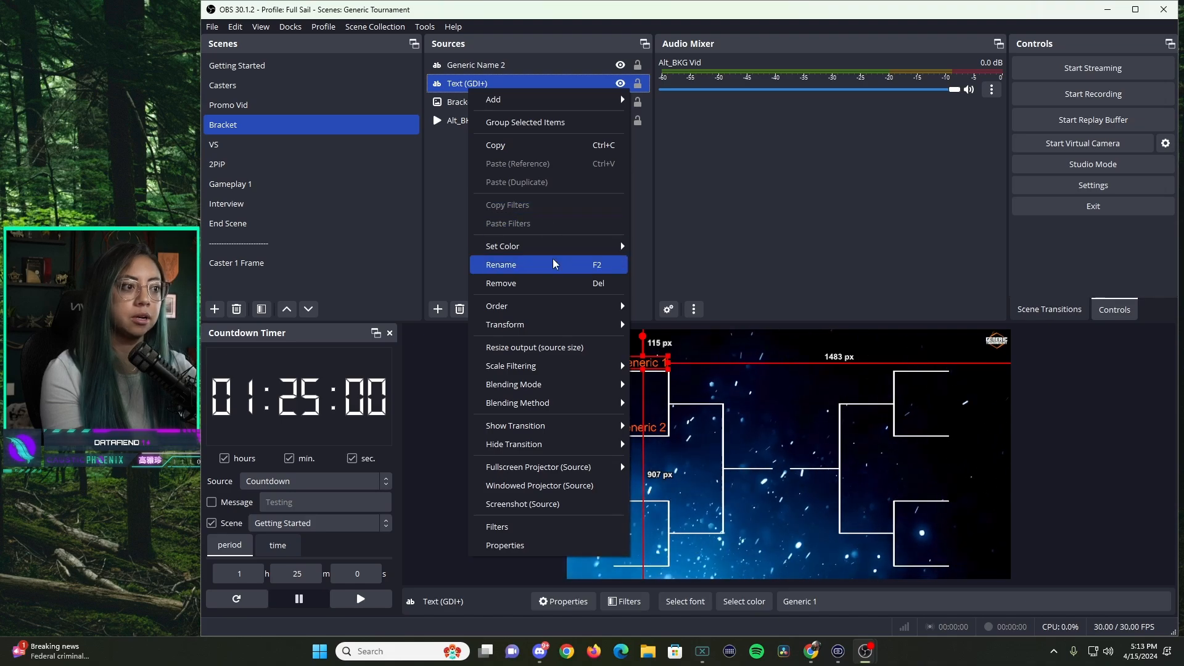
left_click(519, 265)
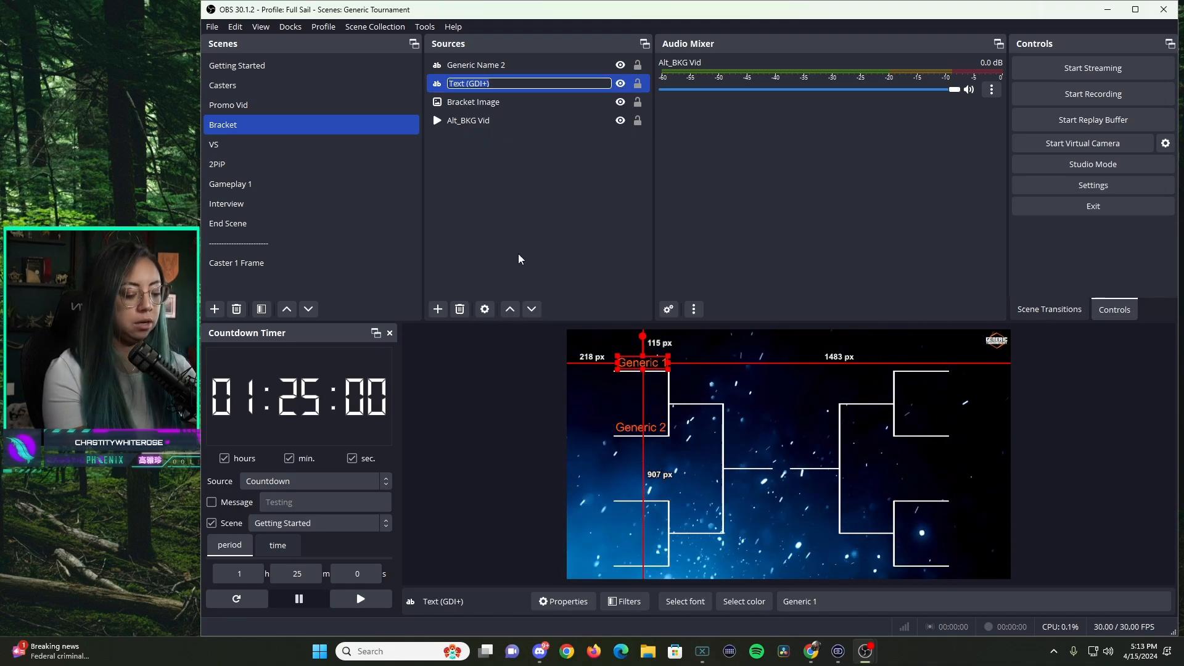
type("Generic Name ")
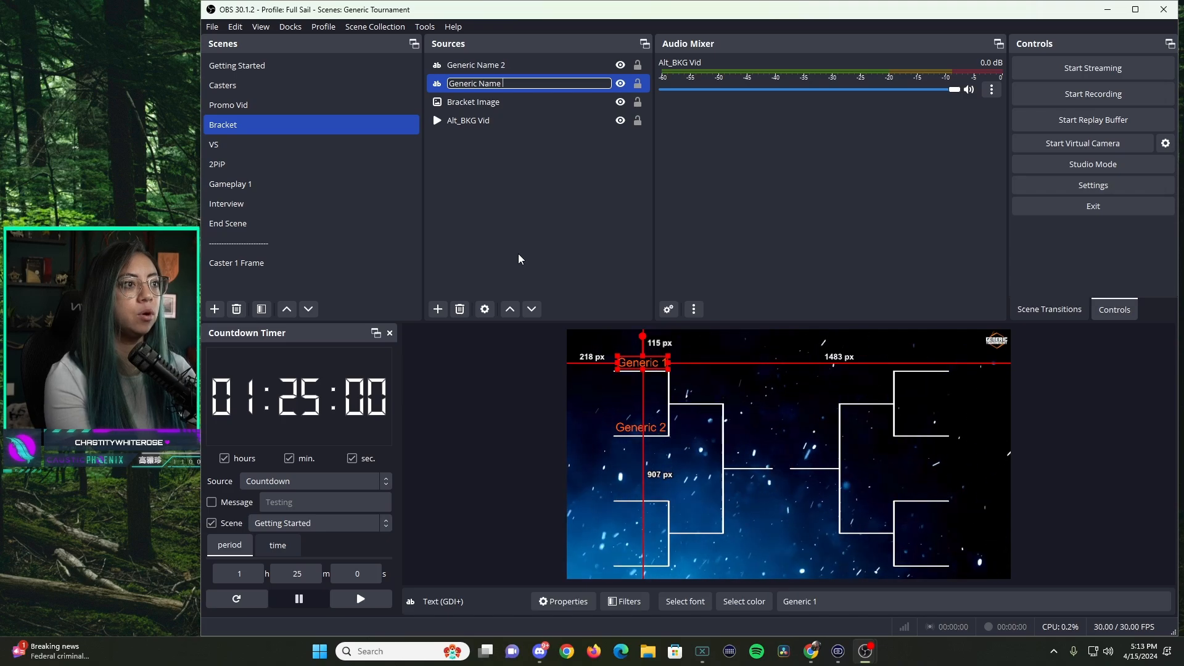
type("1")
key("Return")
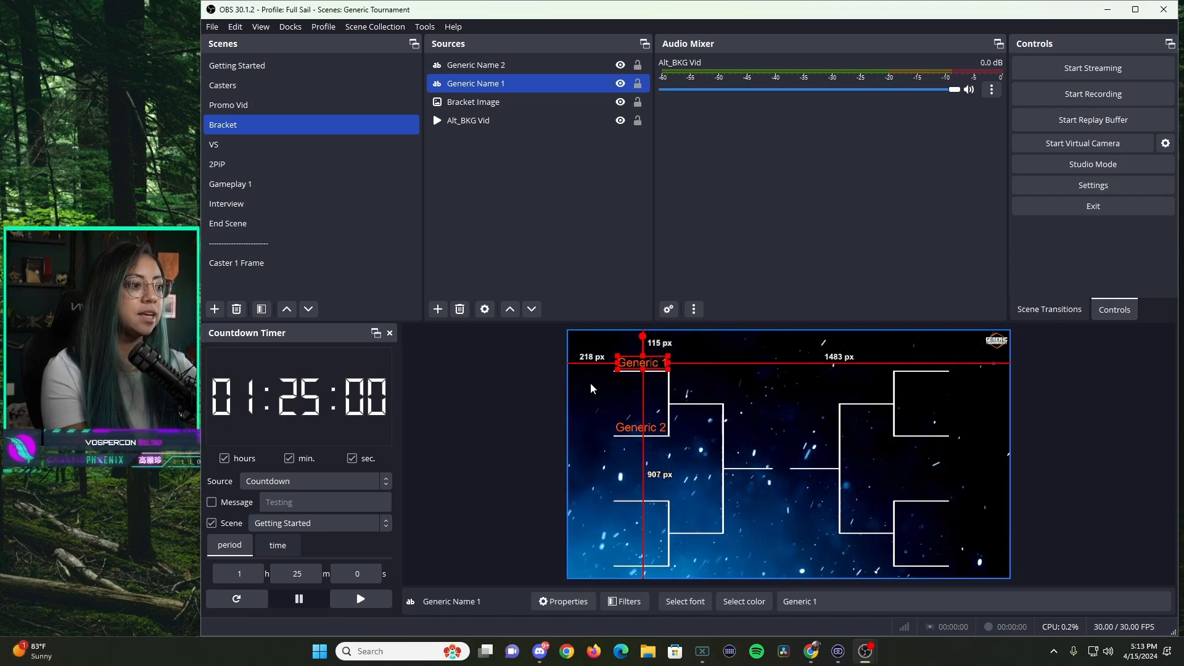
left_click(592, 400)
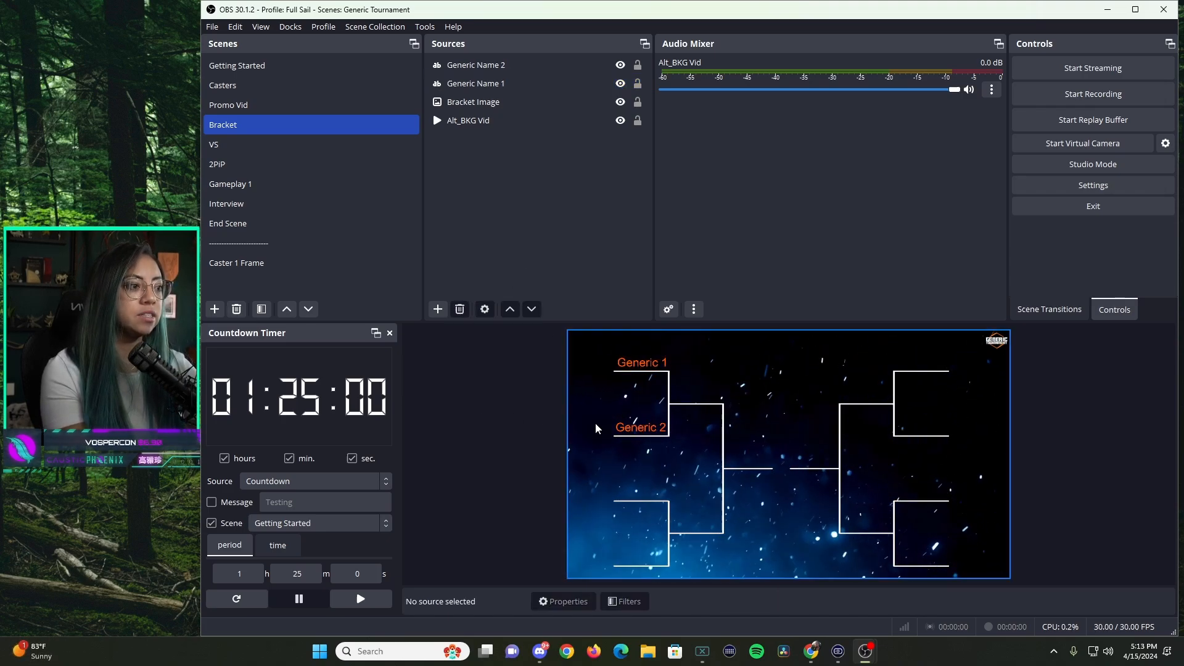
Step: Duplicate the Generic Name 1 source and place the copy on the upper-left second-round line, about 458 px from the left and 263 px from the top
left_click(517, 85)
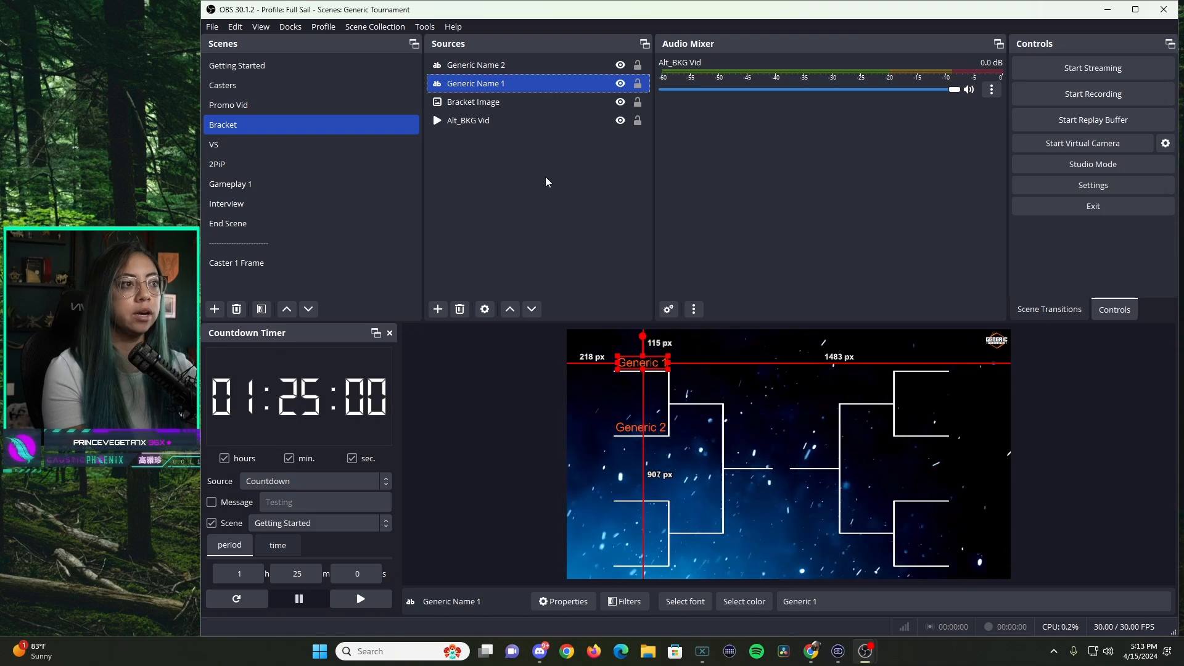
key("ctrl+v")
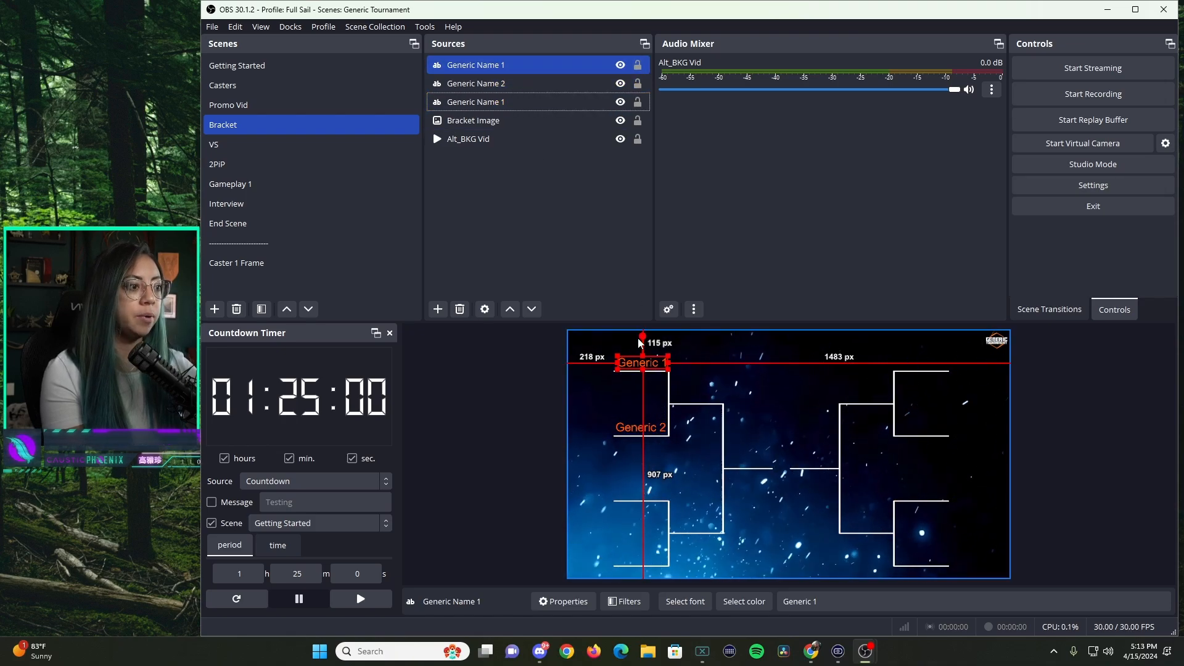
left_click_drag(639, 363, 694, 397)
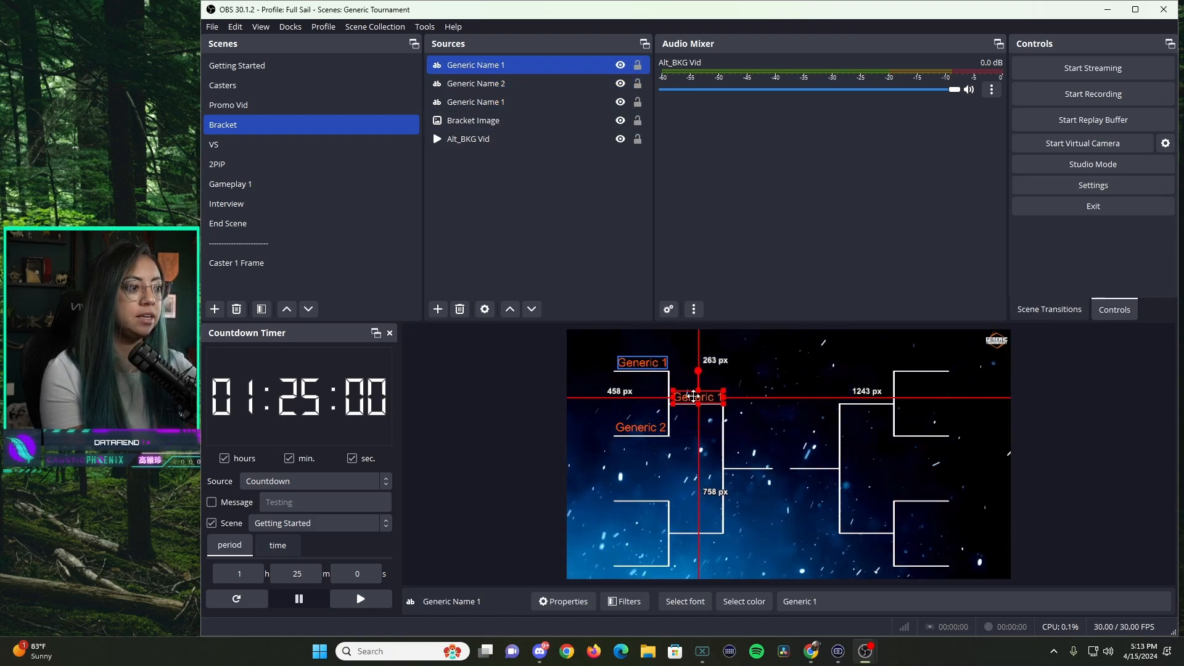
left_click(543, 425)
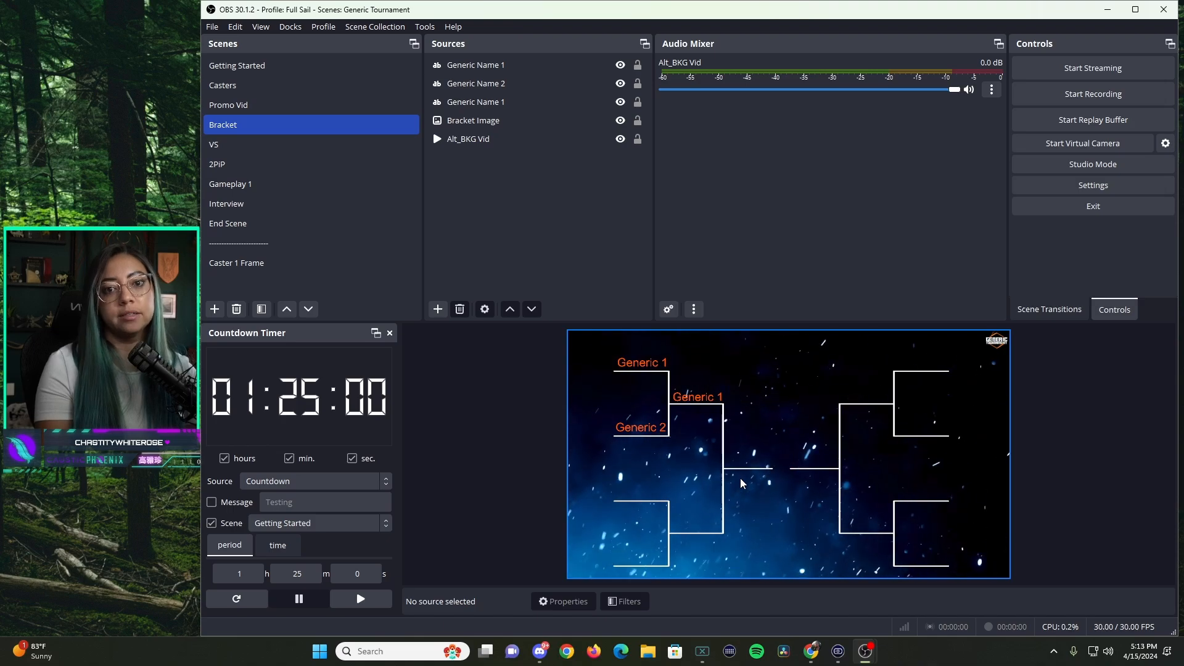
Step: Add a new media source named VS Video to the VS scene
left_click(294, 143)
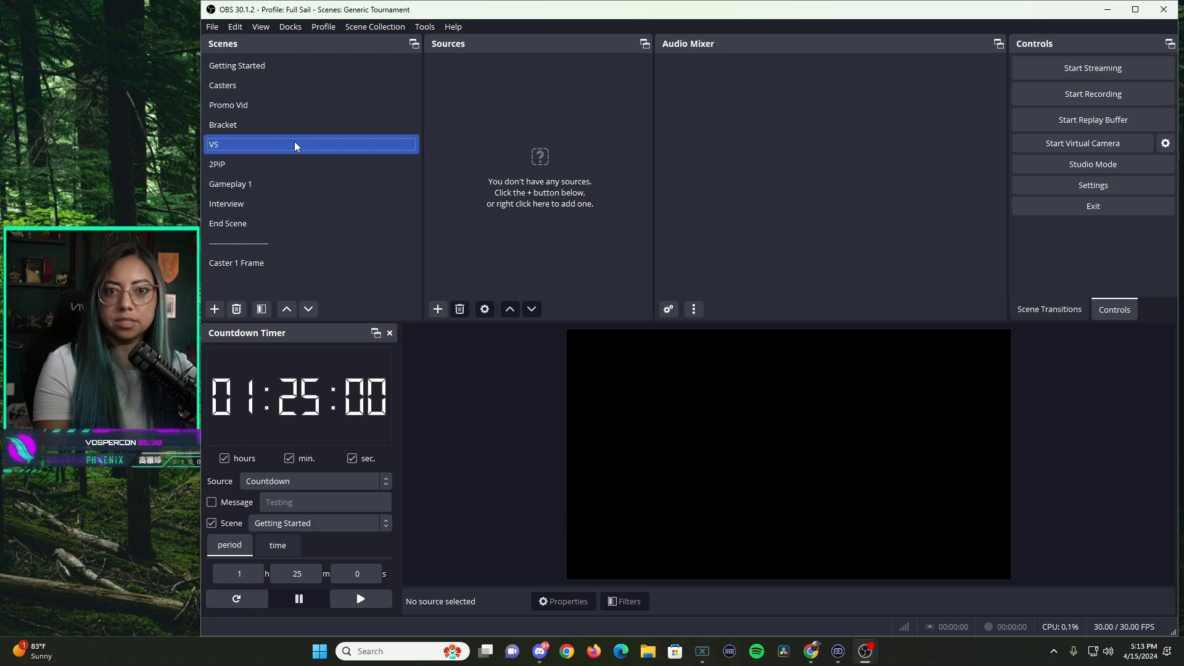
left_click(443, 309)
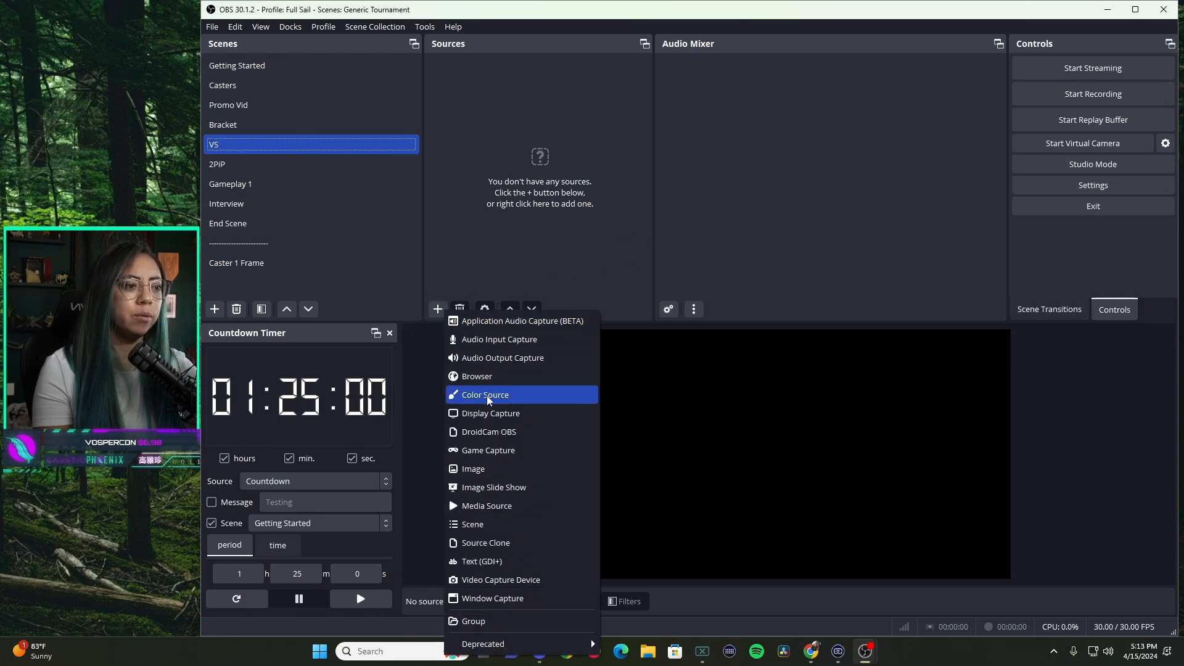
left_click(493, 511)
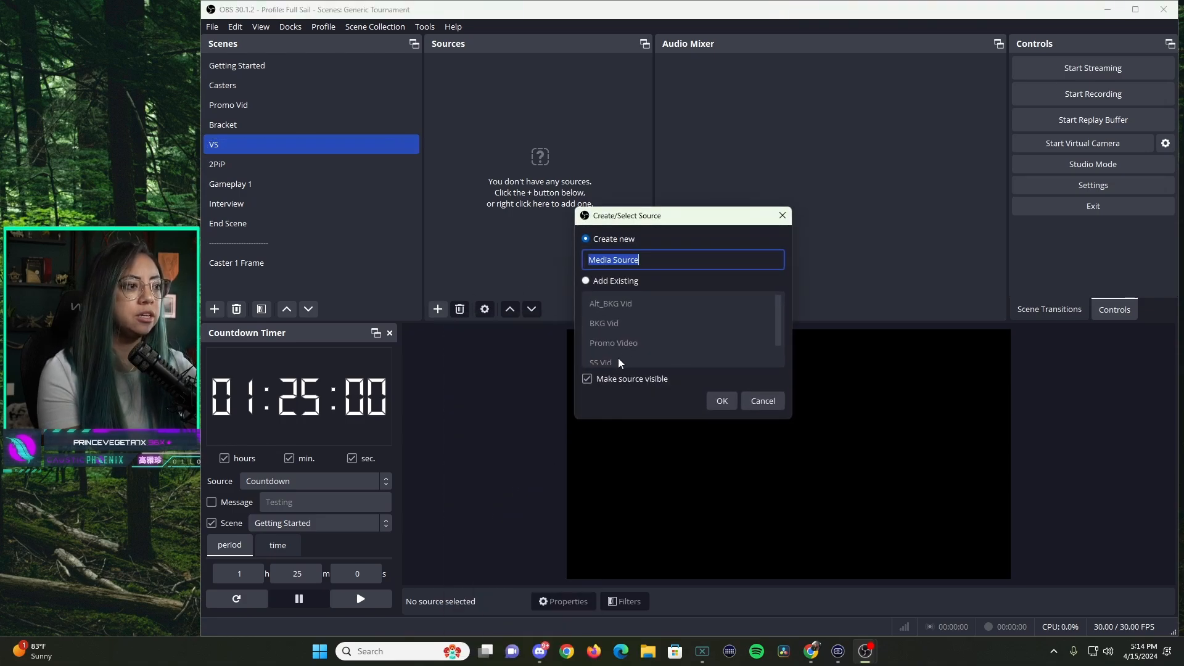
type("VS Vides")
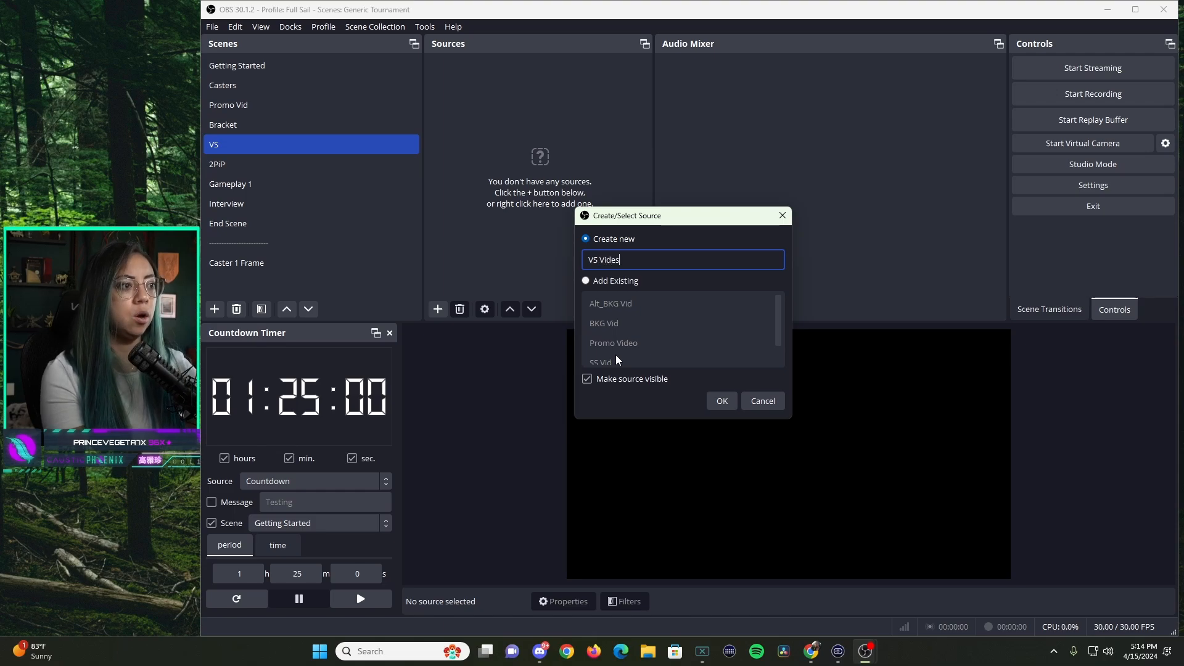
key("BackSpace")
type("o")
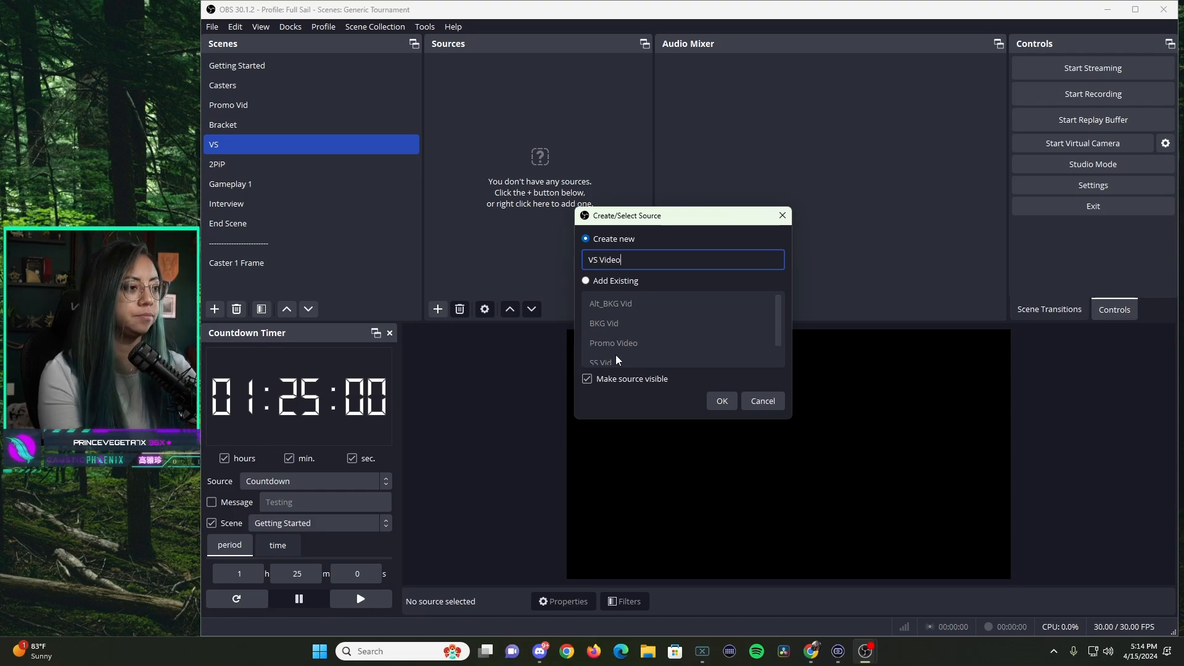
left_click(721, 401)
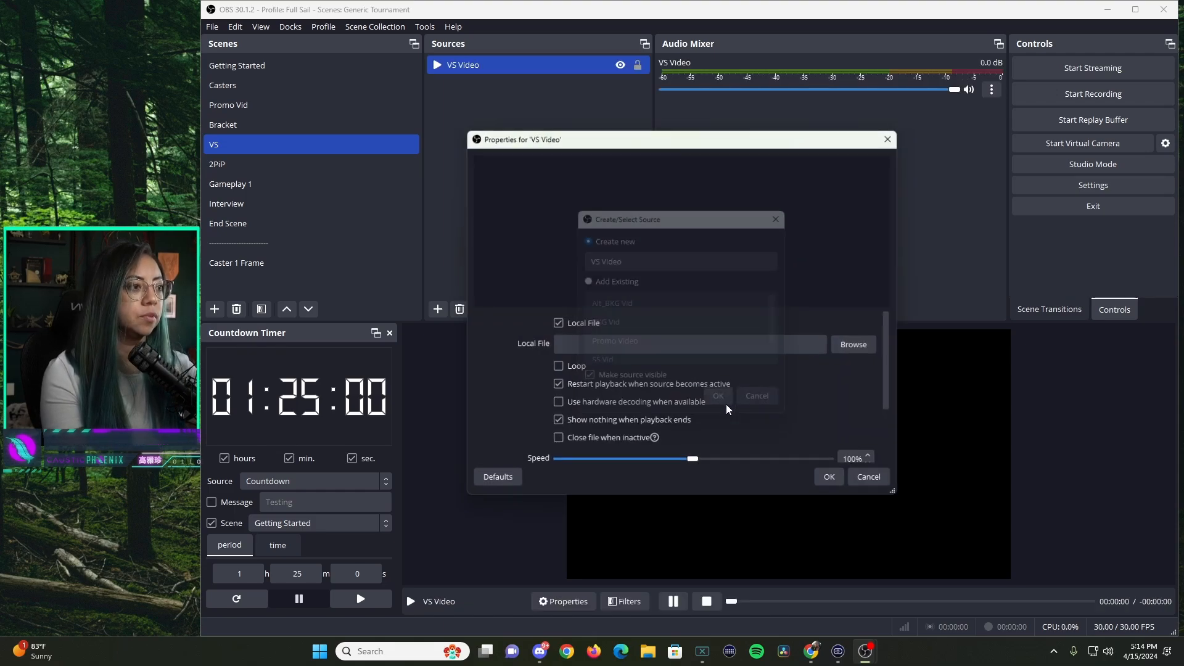
Step: Load GE_VS1.2 from the Generic Esports Overlays folder into VS Video with looping off, and replay the clip to preview it
left_click(857, 345)
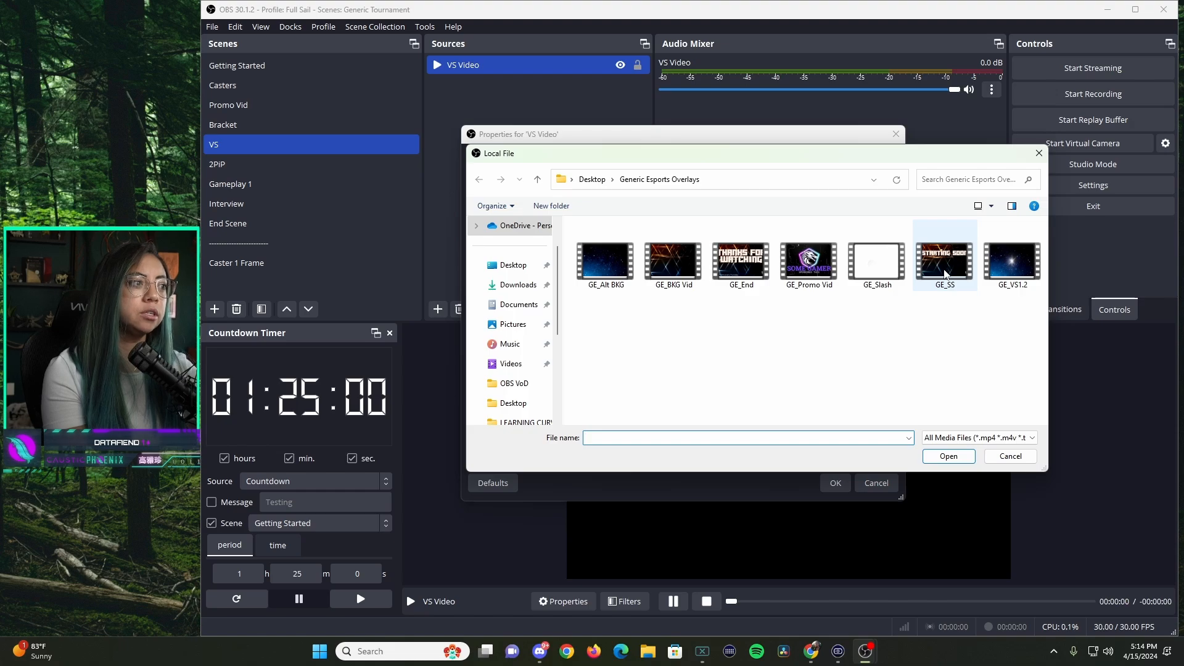
left_click(1013, 267)
left_click(947, 457)
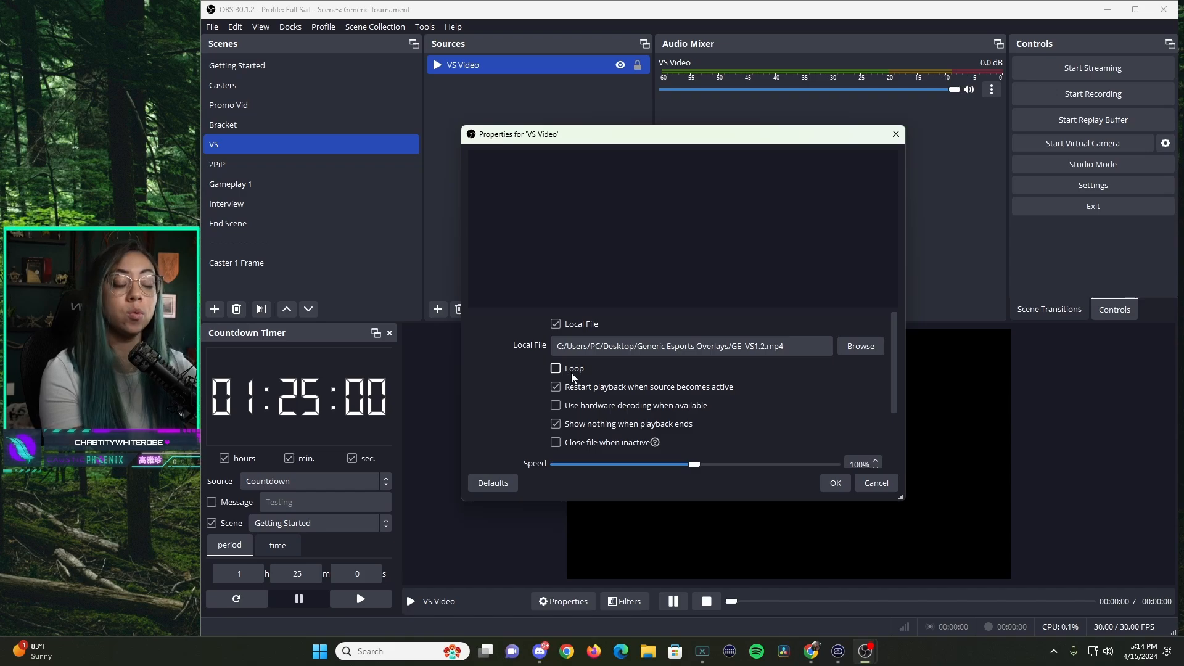
left_click(847, 485)
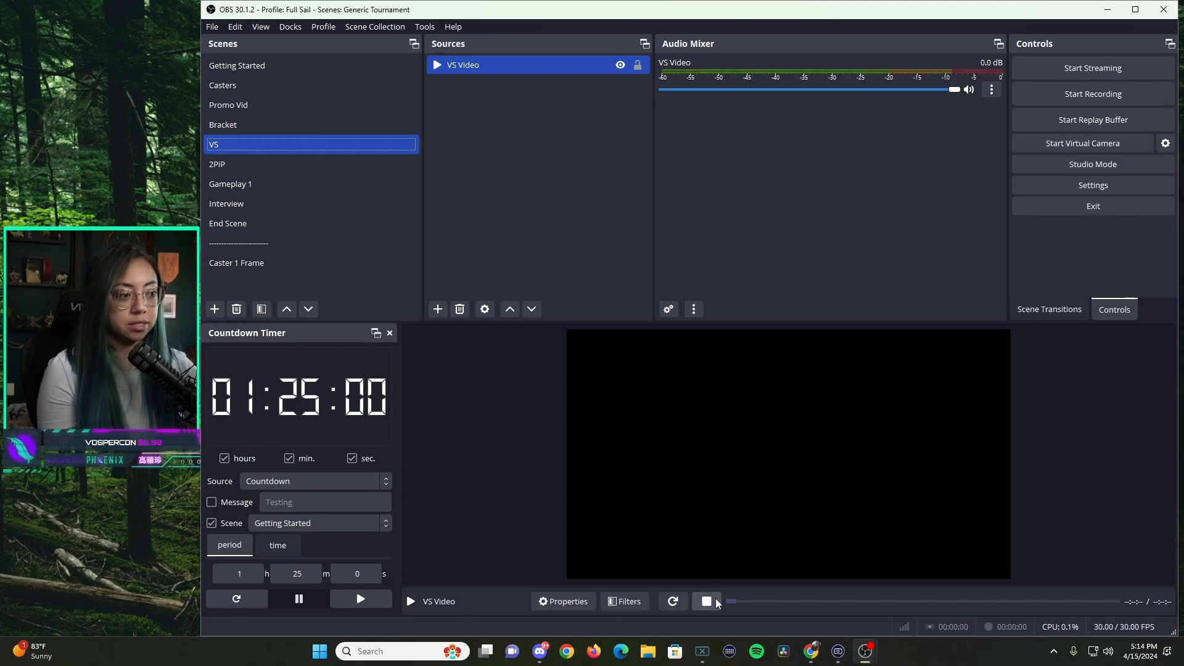
left_click(673, 601)
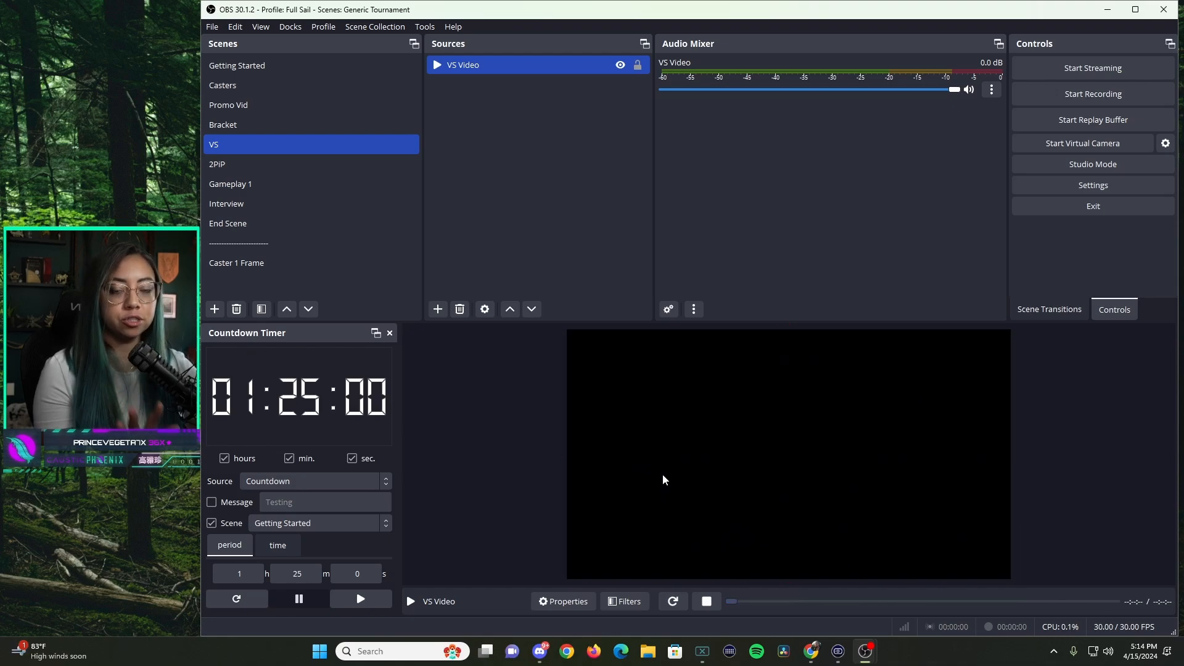
left_click(682, 602)
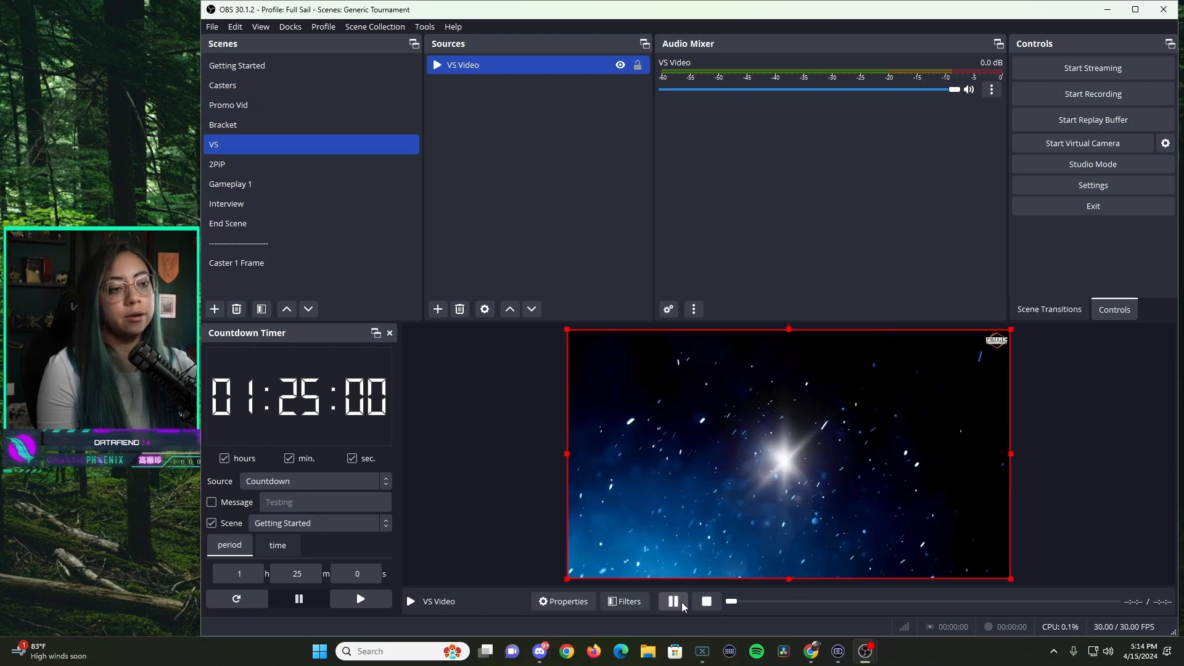
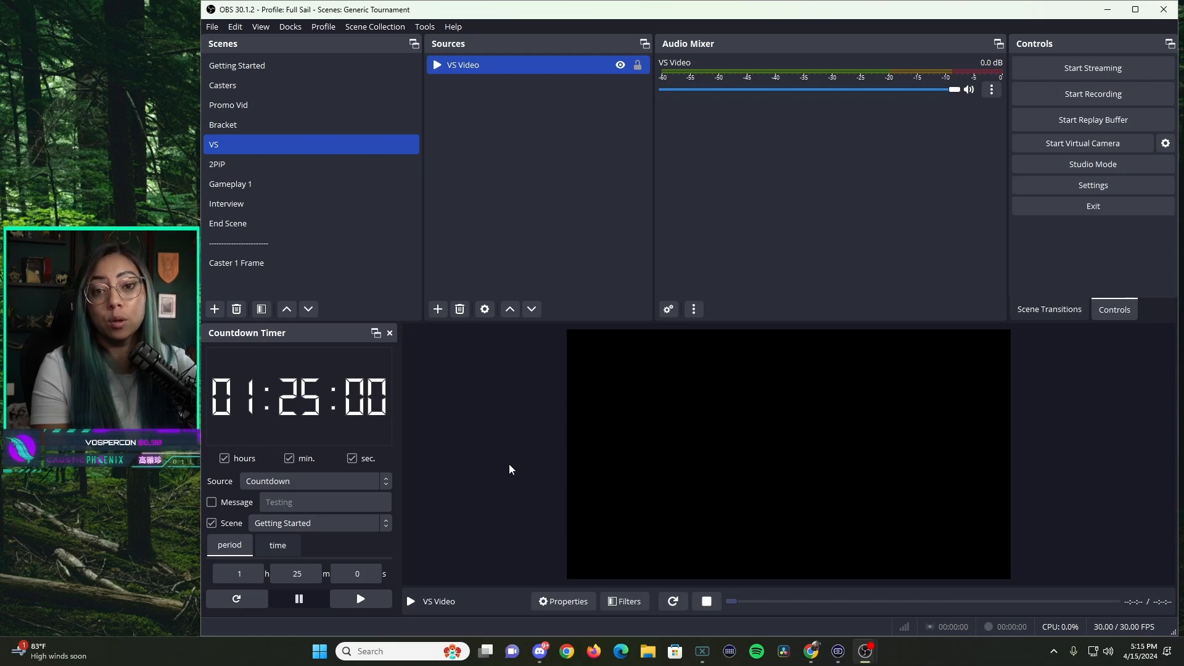
Step: Add the existing BKG Vid media source to the 2PiP scene as its background
left_click(263, 162)
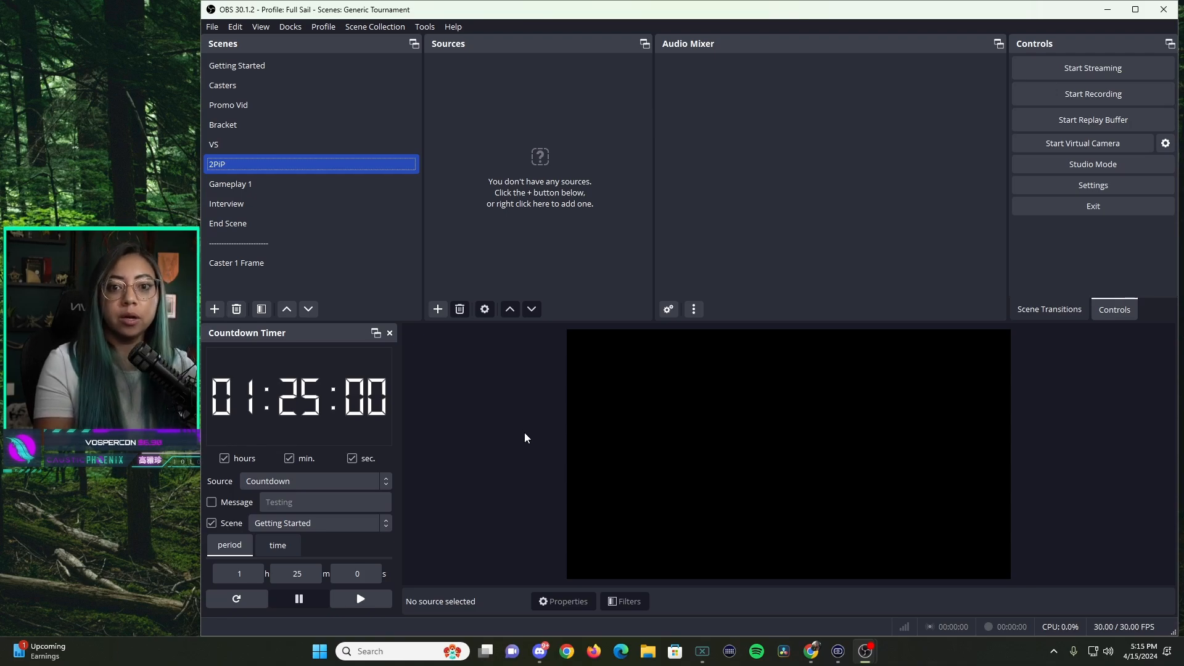
left_click(438, 309)
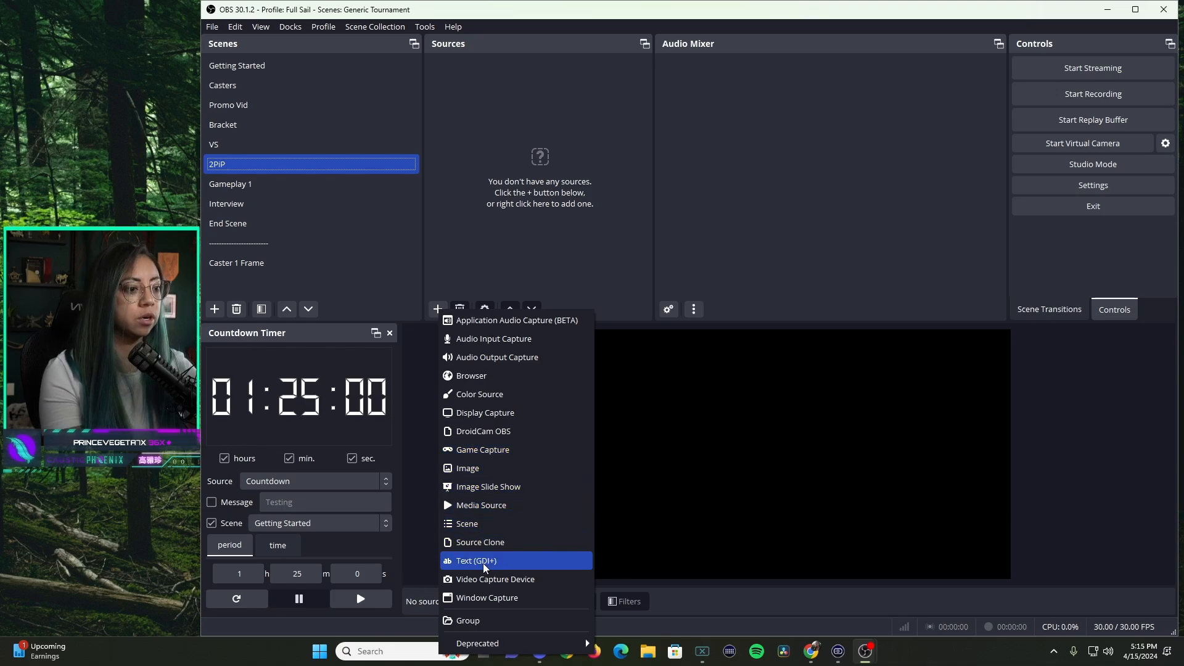
left_click(494, 505)
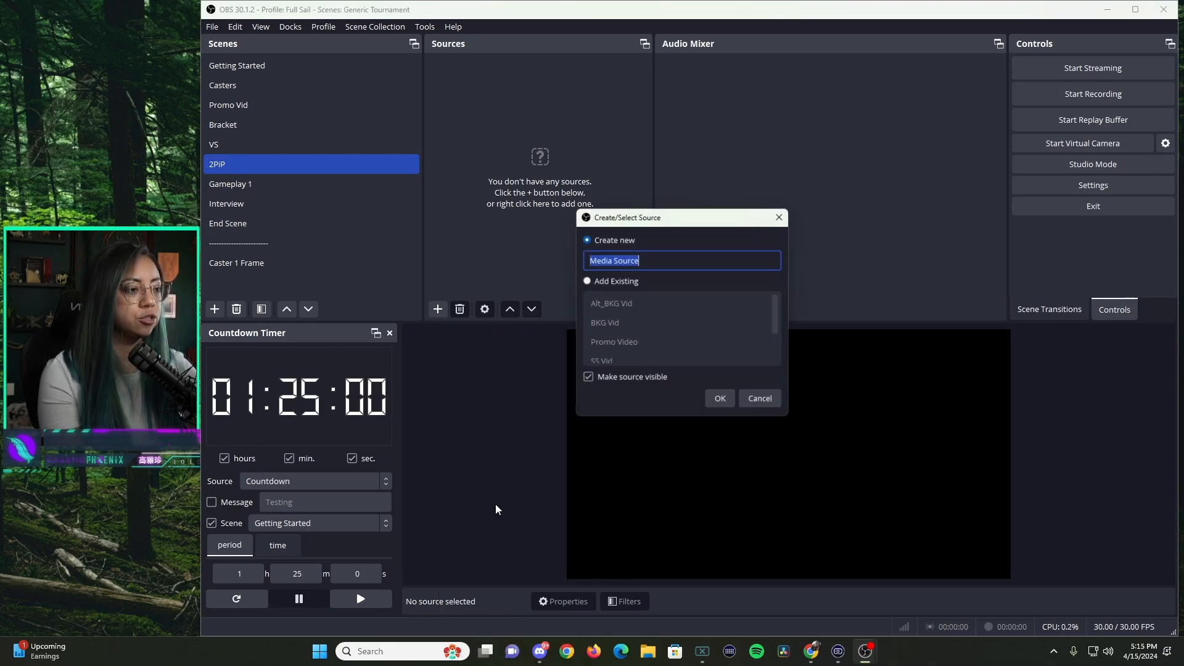
left_click(609, 280)
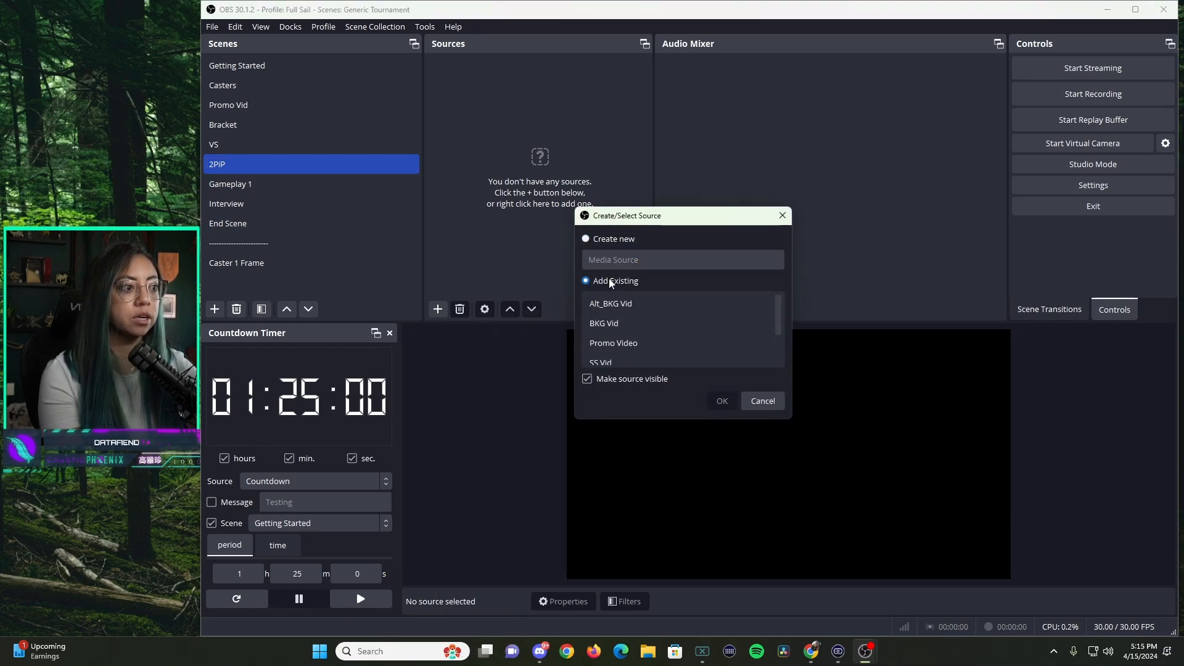
left_click(630, 326)
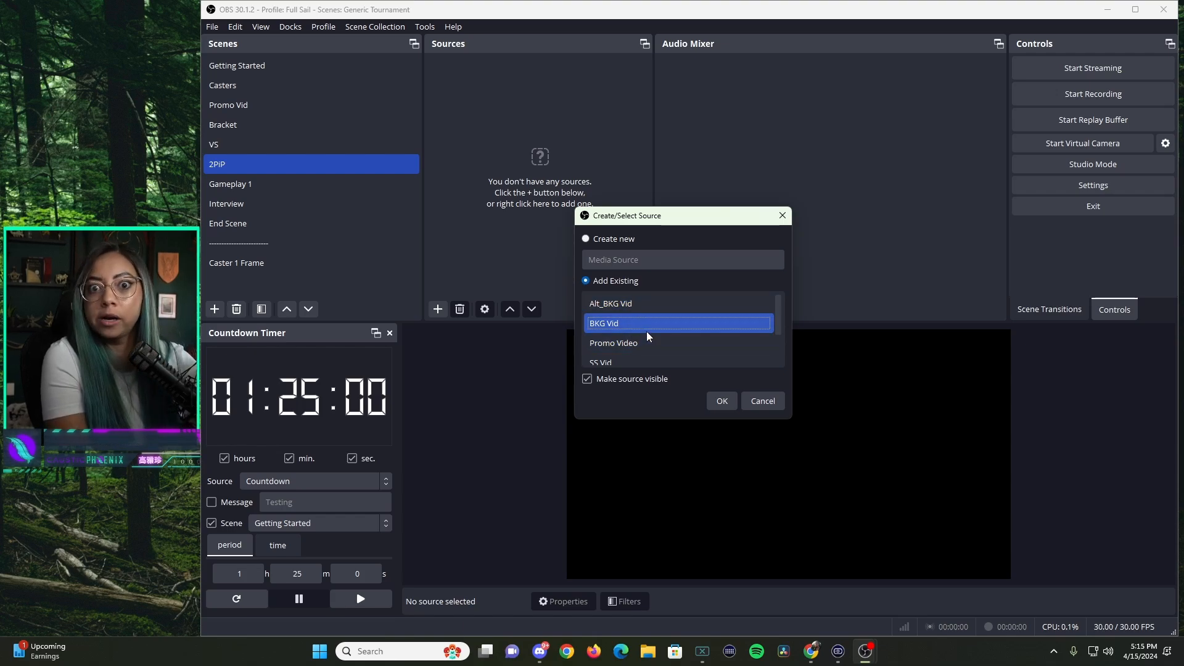
left_click(720, 402)
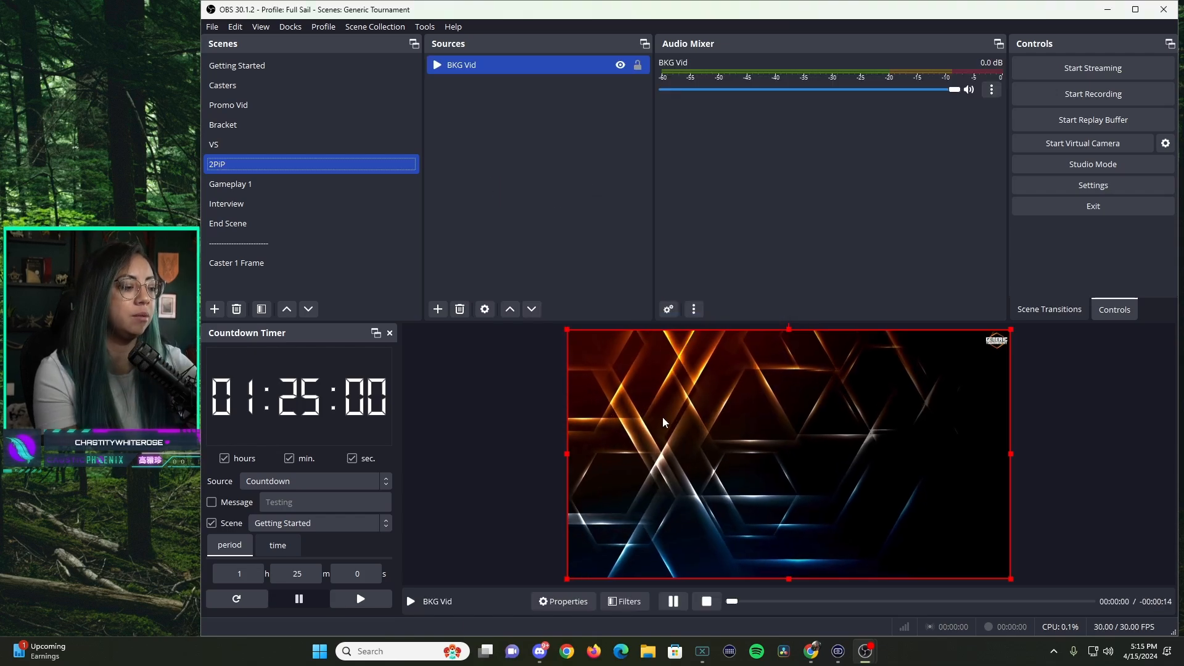
Step: Add the existing Caster 1 Frame scene as a source in the 2PiP scene
left_click(437, 308)
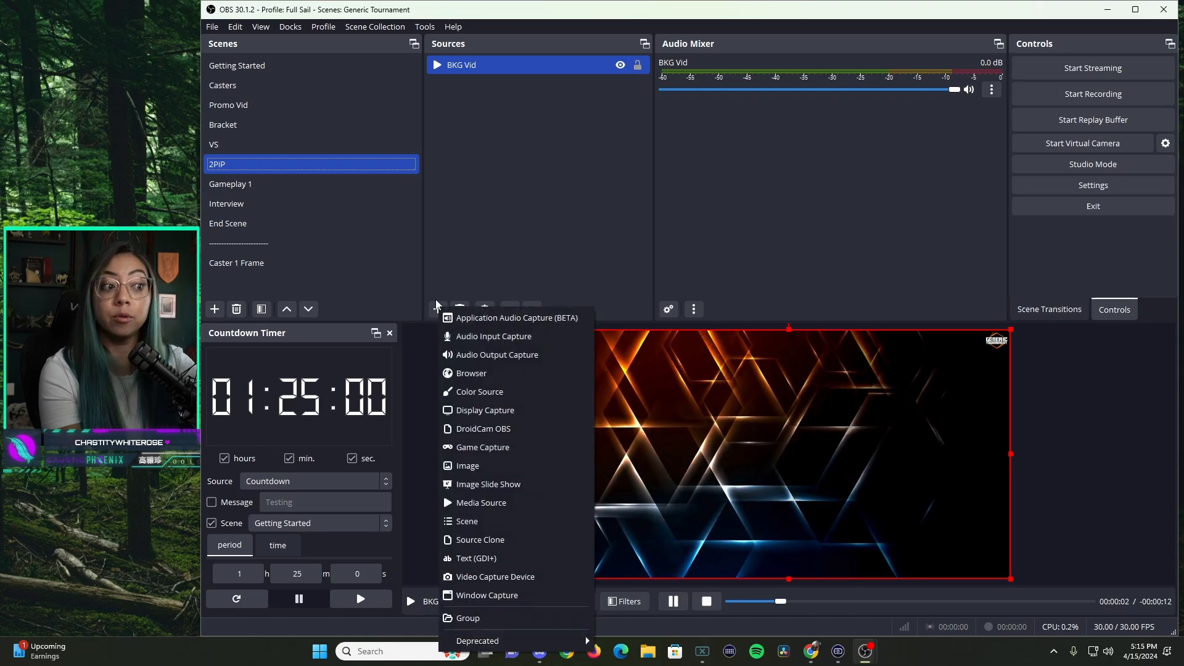
left_click(520, 520)
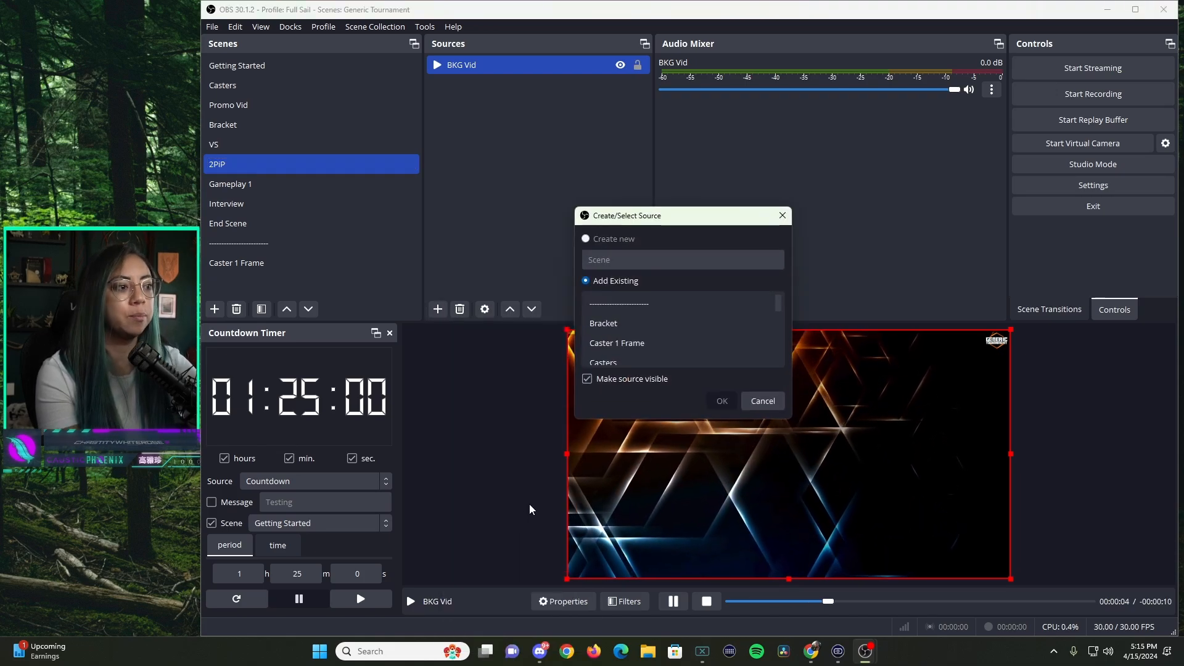
left_click(648, 343)
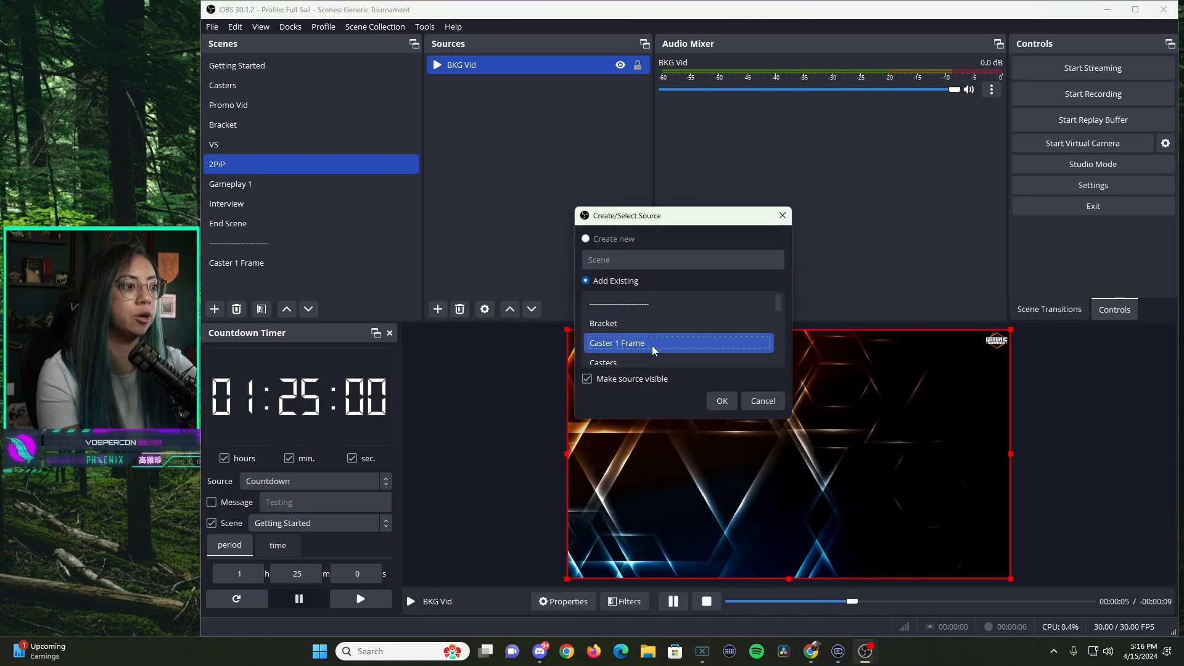
left_click(723, 401)
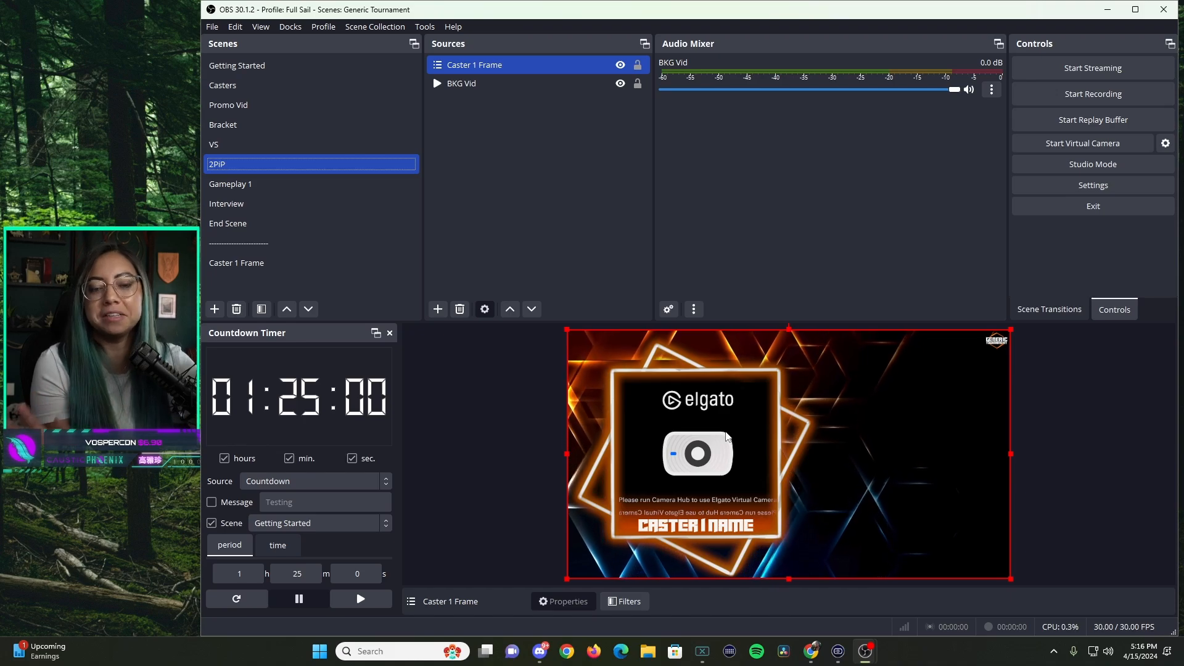
Step: Add the existing Caster Image 2 image to the 2PiP scene, then select the Caster 1 Frame source
left_click(438, 309)
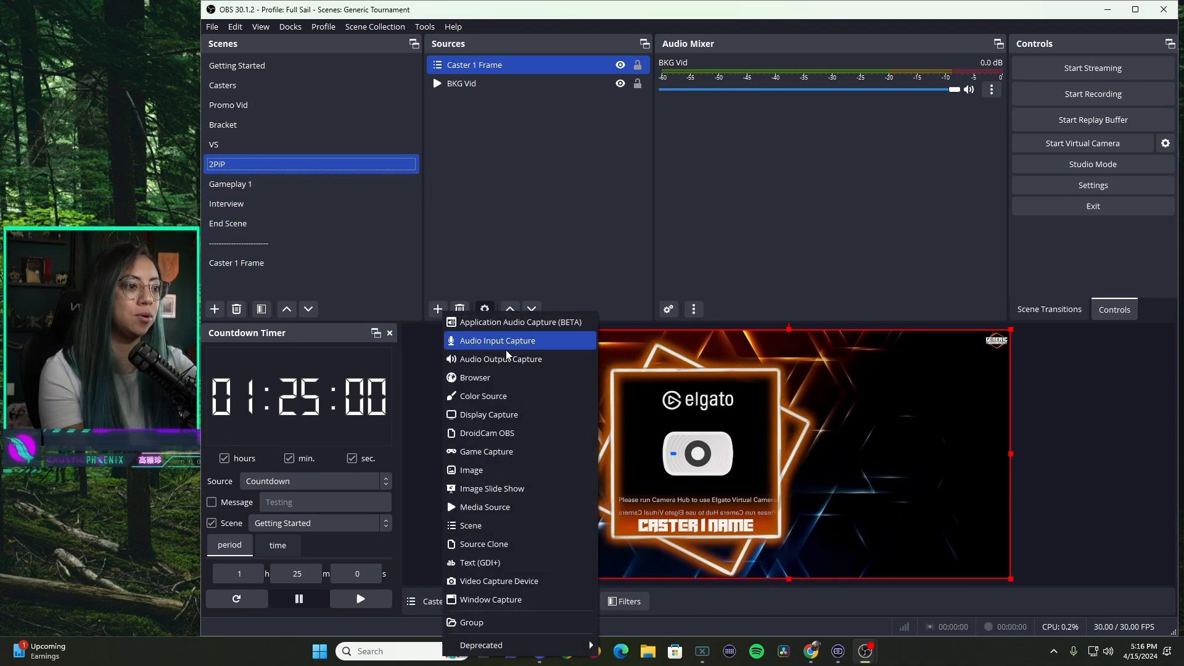
left_click(506, 470)
left_click(594, 281)
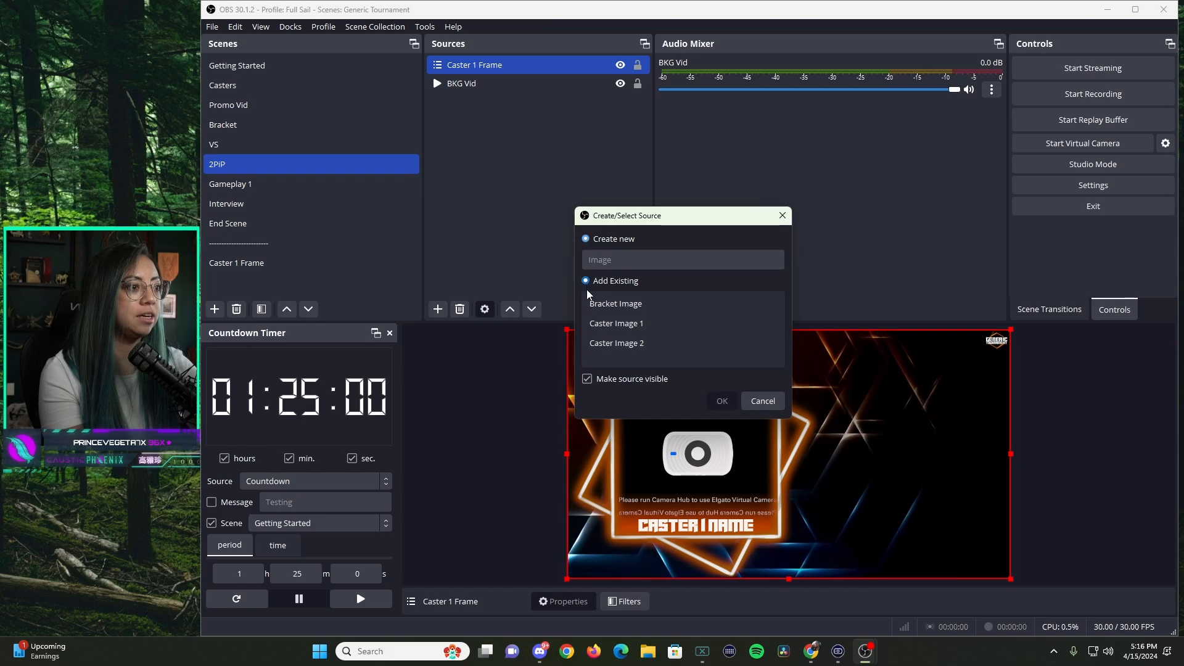
left_click(604, 343)
left_click(709, 397)
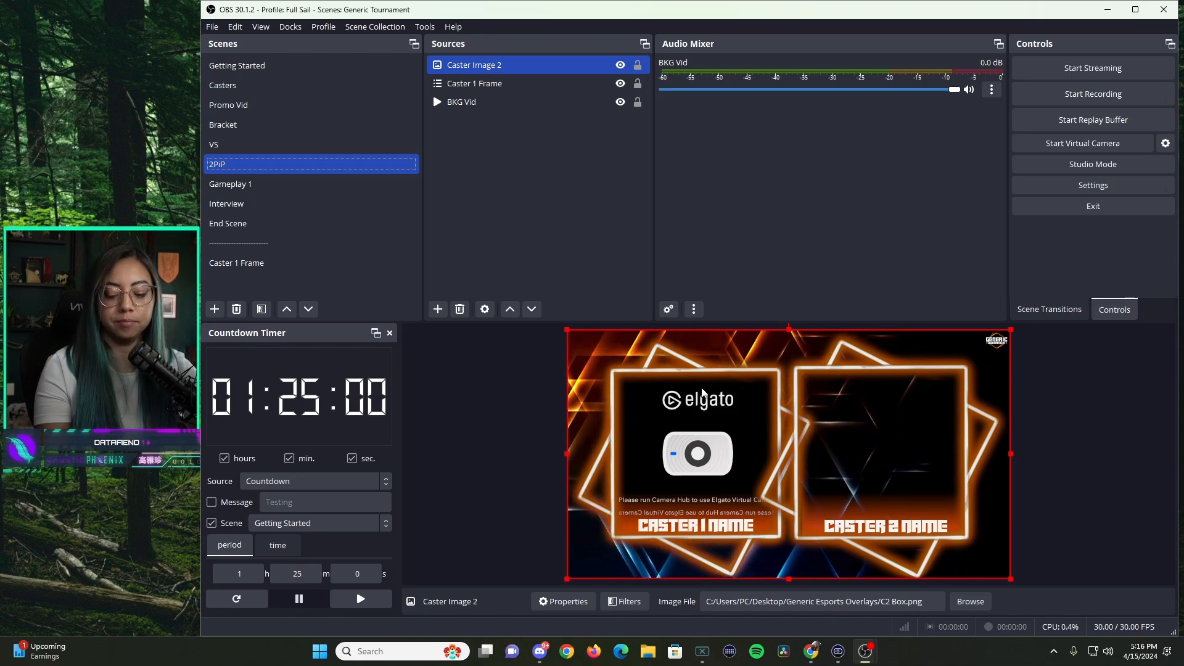
left_click(662, 420)
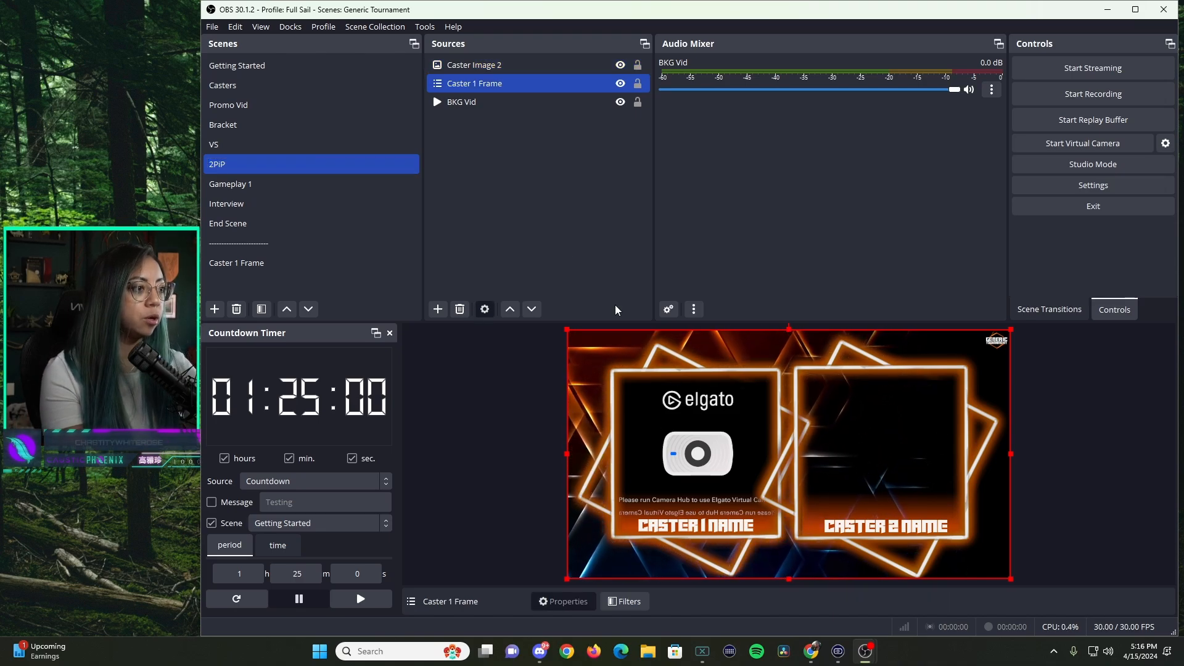
Step: Shrink Caster 1 Frame and Caster Image 2 to about half size and stack them along the left side of the 2PiP canvas
left_click_drag(1009, 581, 925, 481)
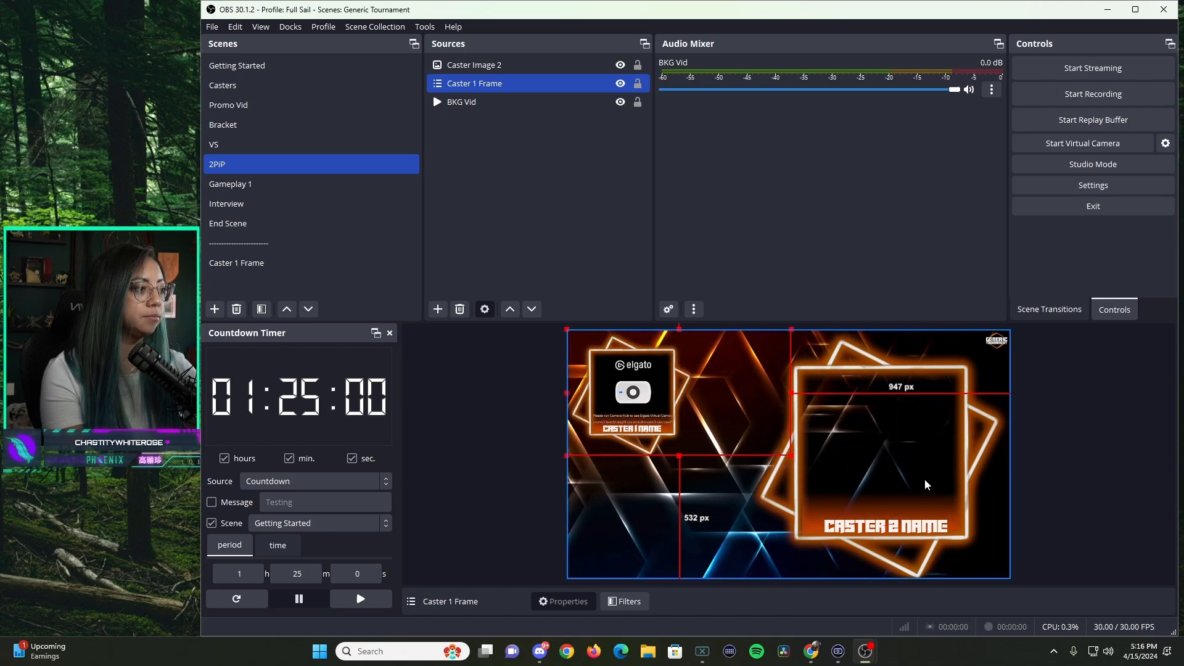
left_click(485, 66)
left_click_drag(568, 330, 836, 460)
left_click_drag(980, 496, 664, 477)
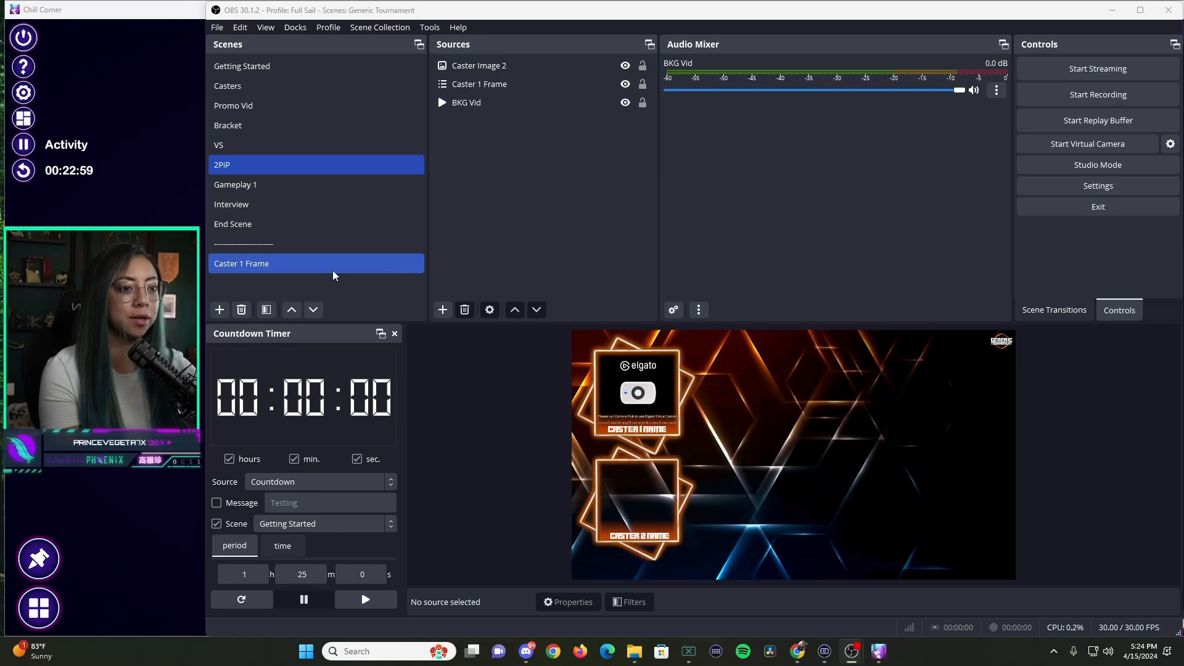
Step: Flip Caster Camera 1 horizontally in the Caster 1 Frame scene, and check the flip in the Casters and 2PiP scenes
left_click(301, 264)
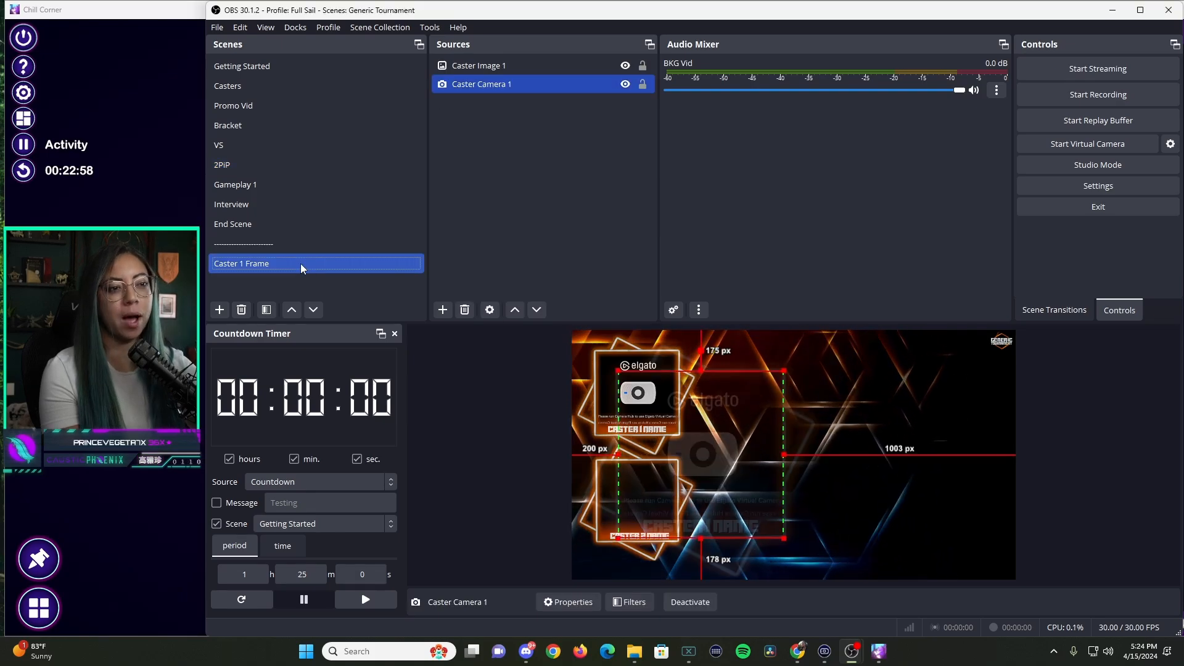
right_click(482, 90)
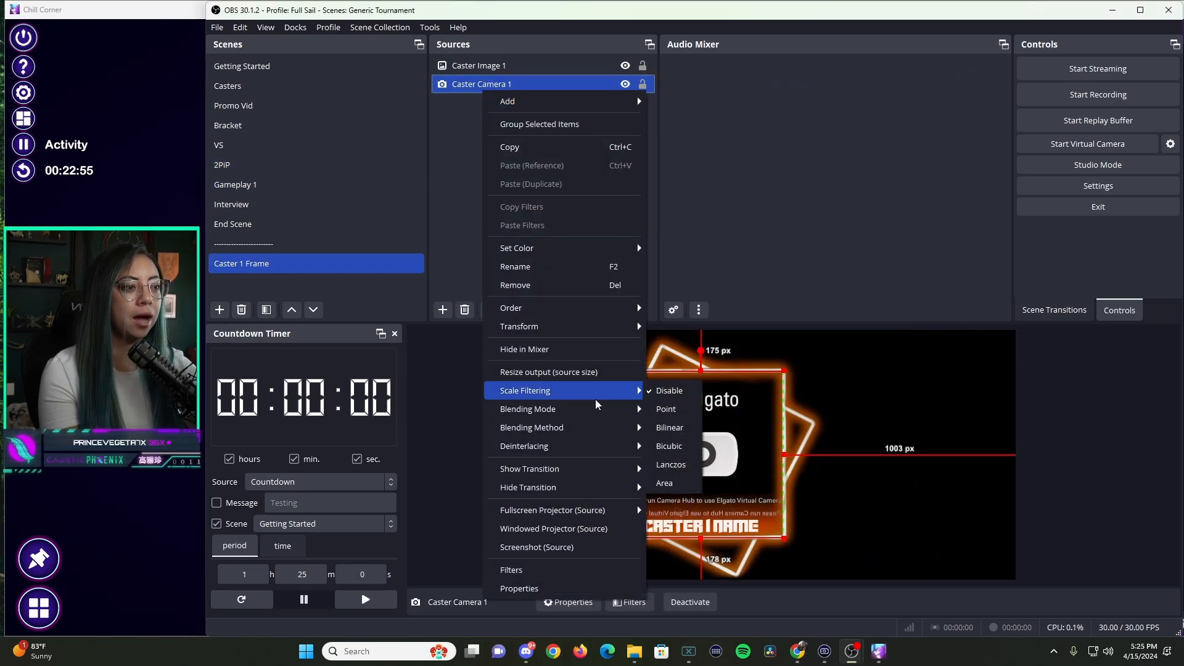
mouse_move(604, 336)
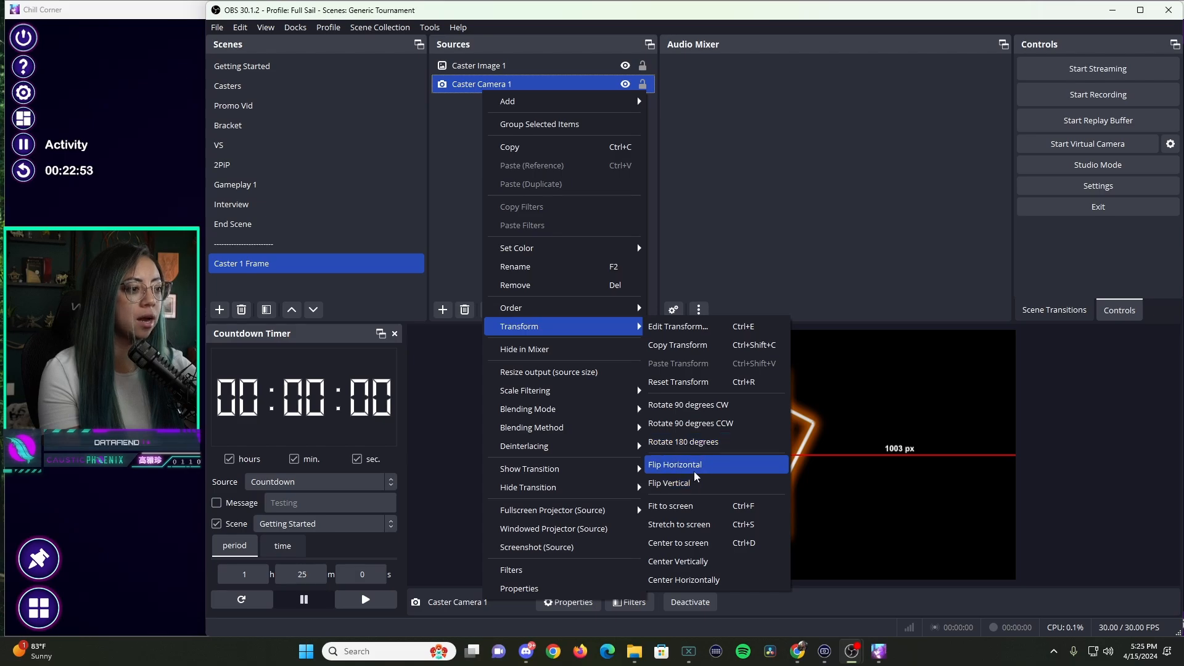
left_click(674, 464)
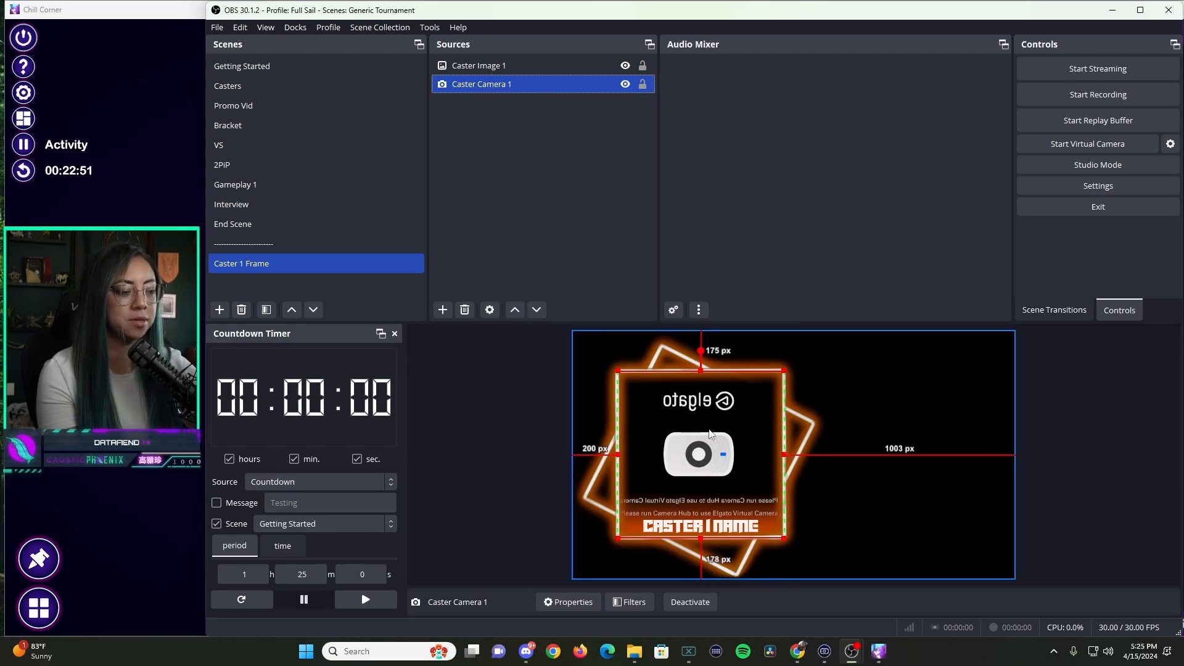
left_click(305, 87)
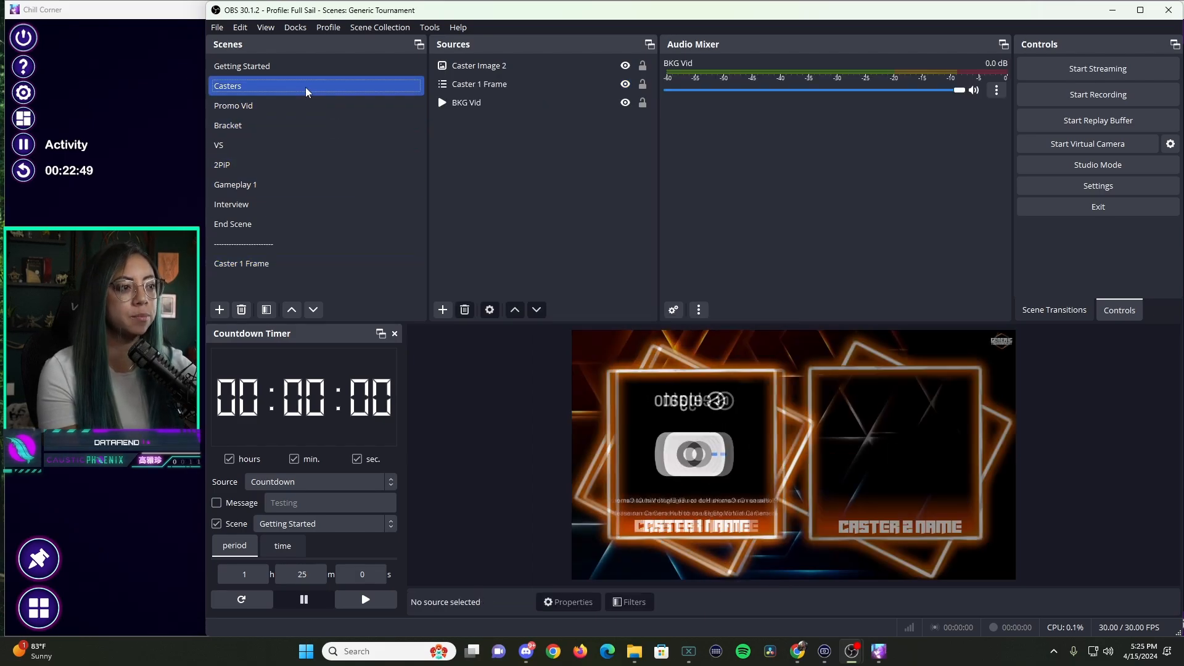
left_click(294, 164)
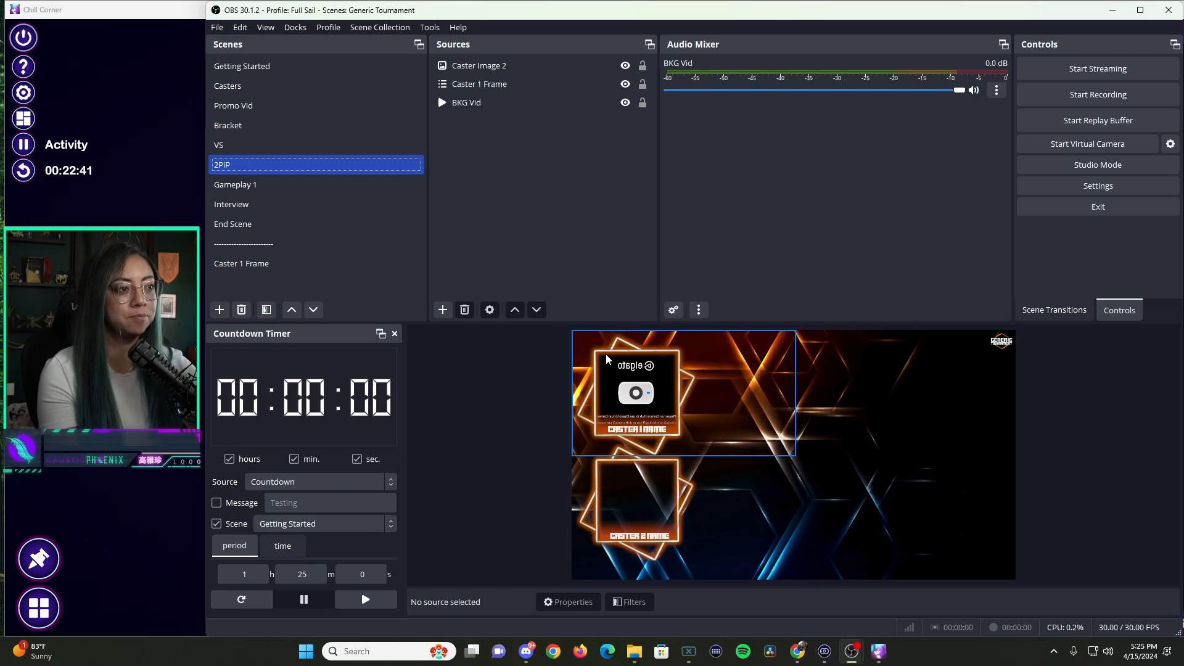
Step: Add a new image source named GP Frame to the 2PiP scene, using GP Box.png from the Generic Esports Overlays folder
left_click(444, 309)
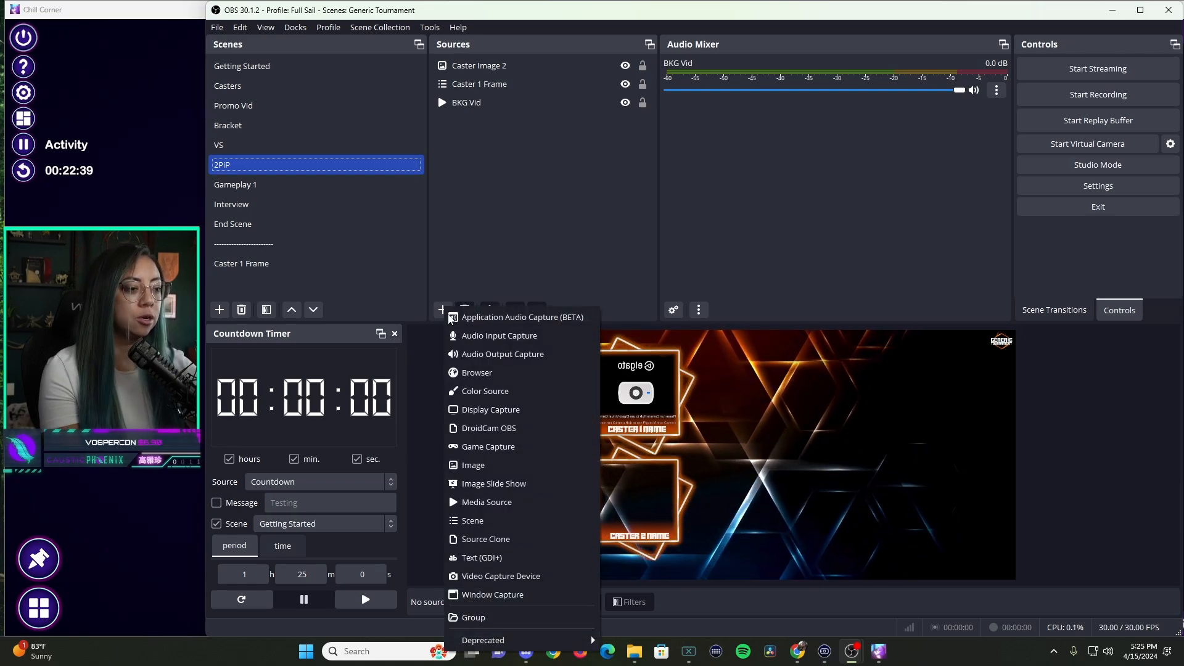
left_click(467, 467)
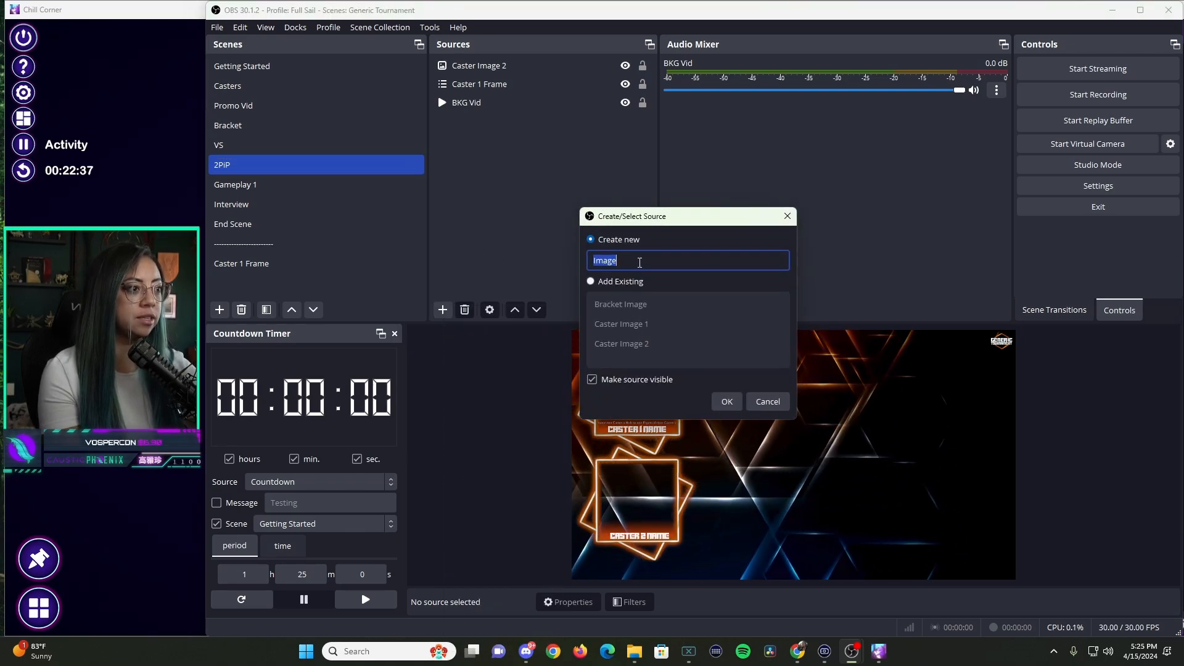
type("GP Frame")
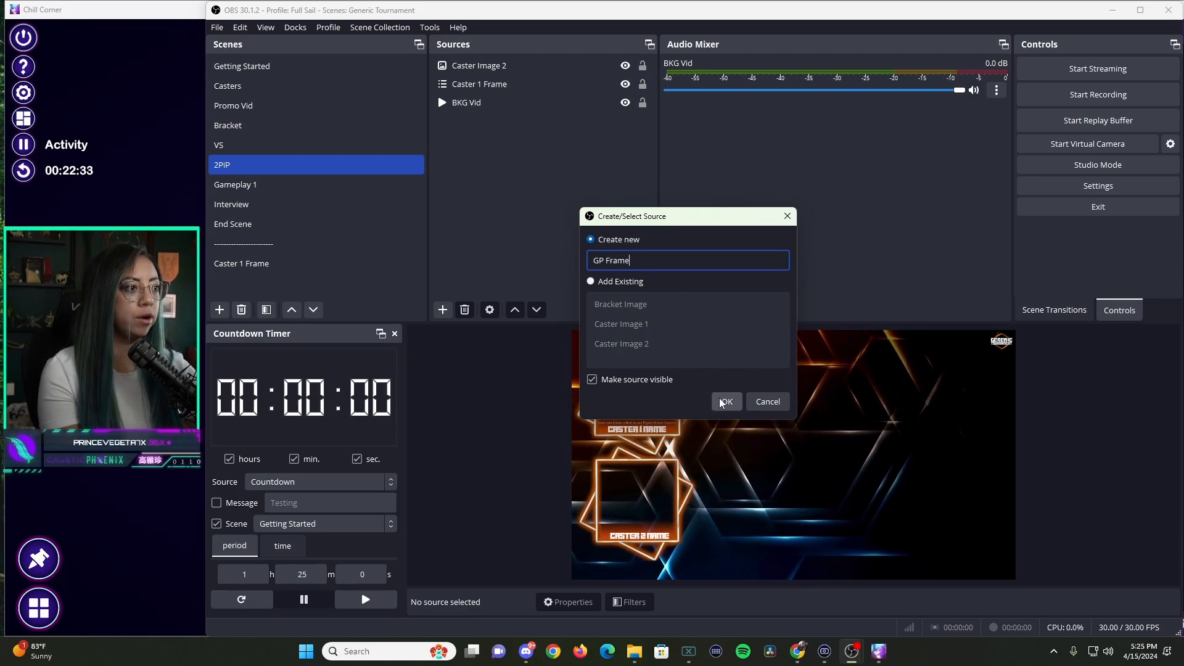
key("Return")
left_click(878, 329)
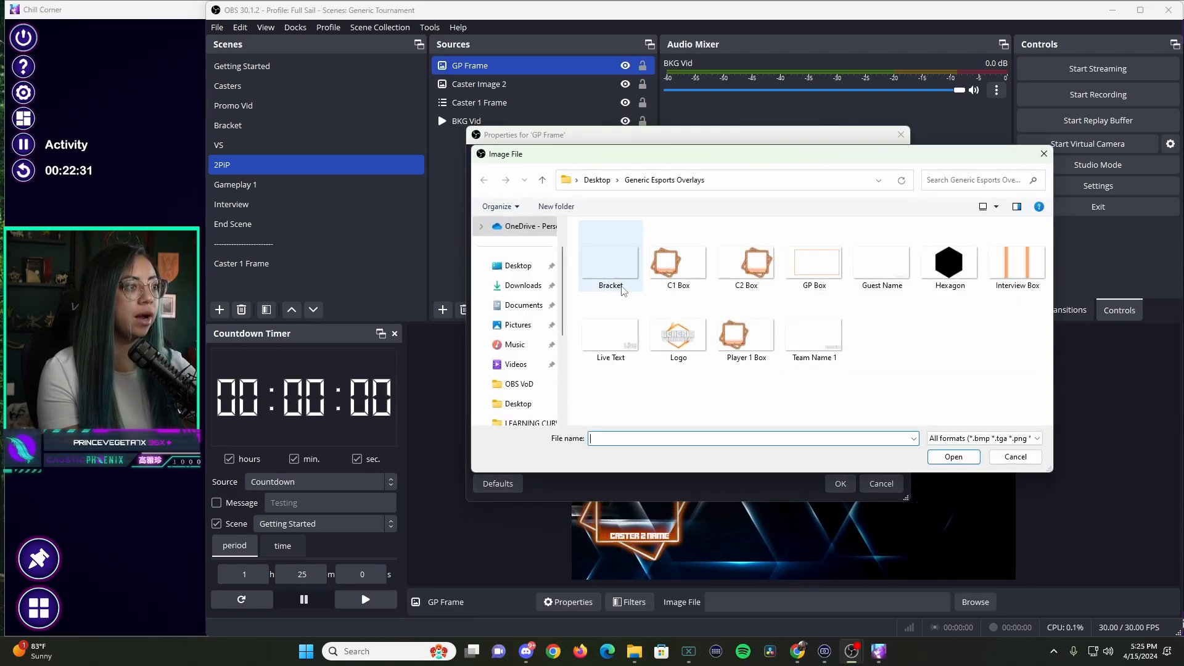
left_click(814, 262)
left_click(954, 457)
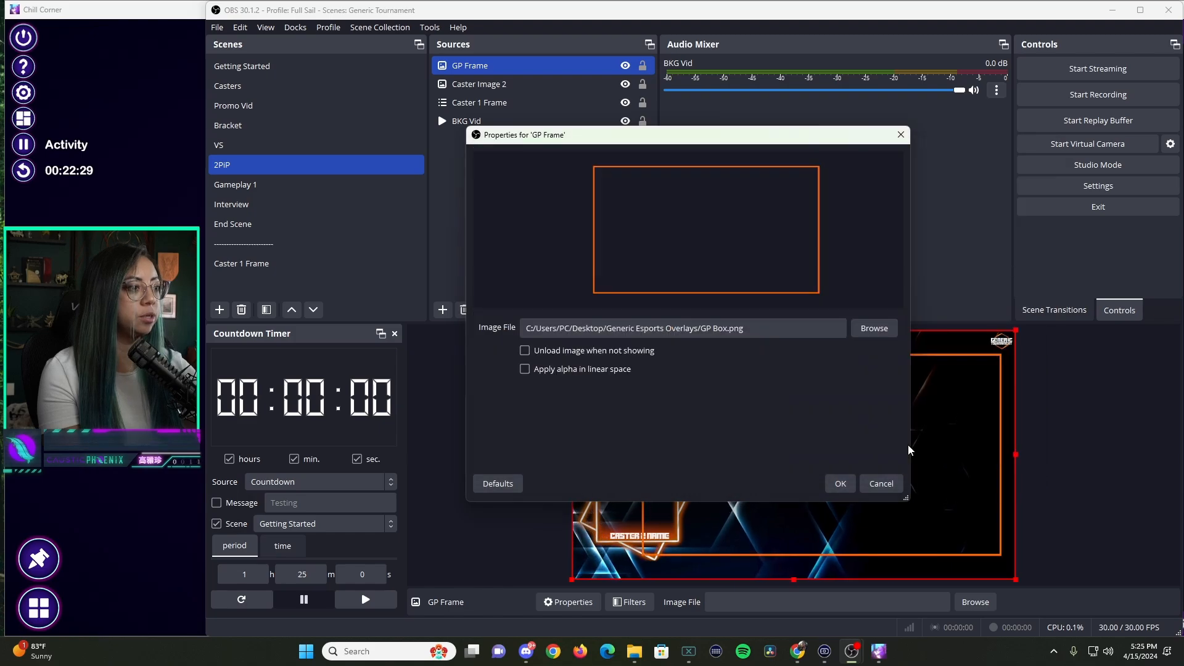
left_click(840, 483)
Step: Add a new image source named Live Text to the 2PiP scene, using Live Text.png from the Generic Esports Overlays folder
left_click(443, 309)
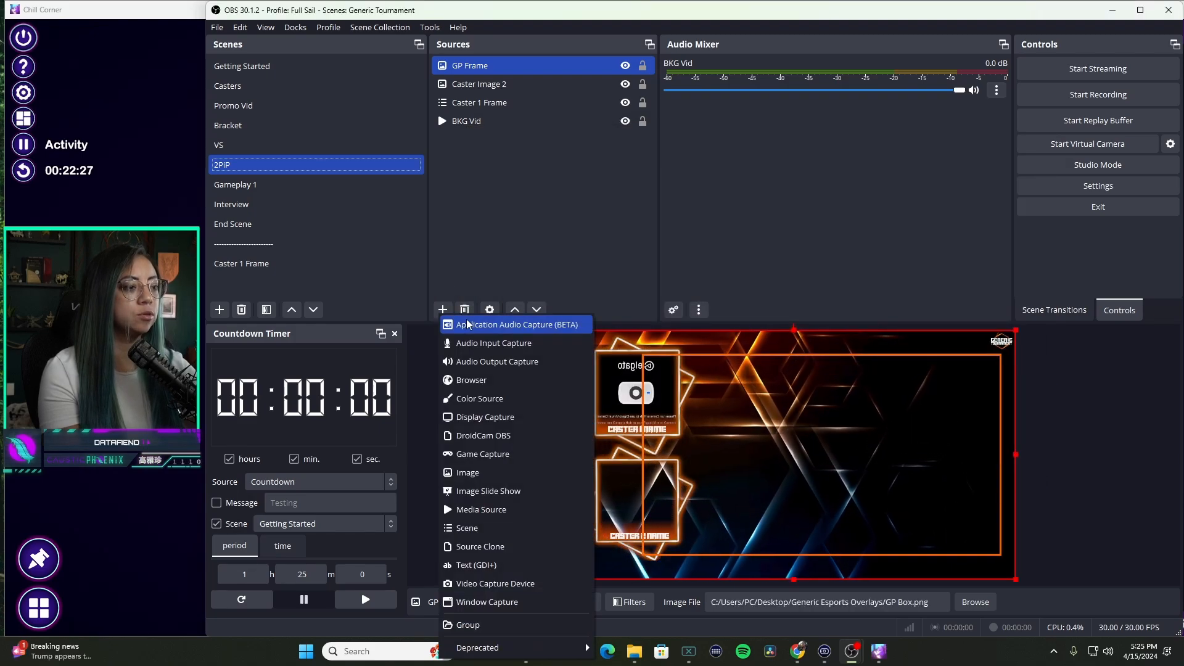
left_click(475, 472)
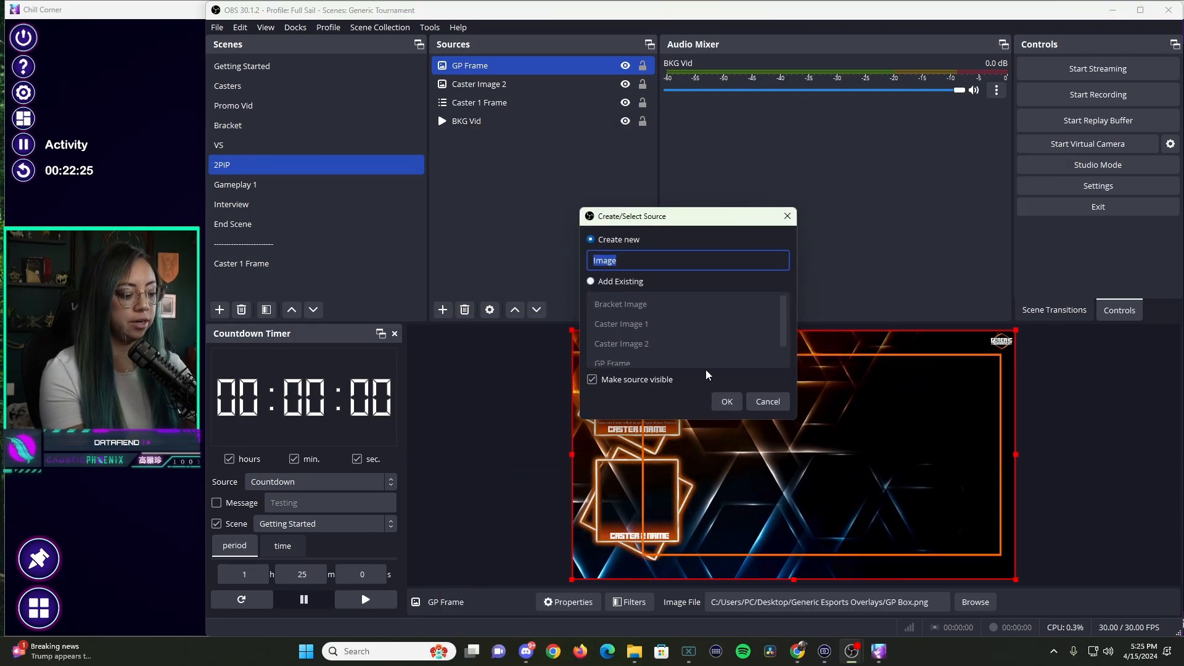
type("Live Text")
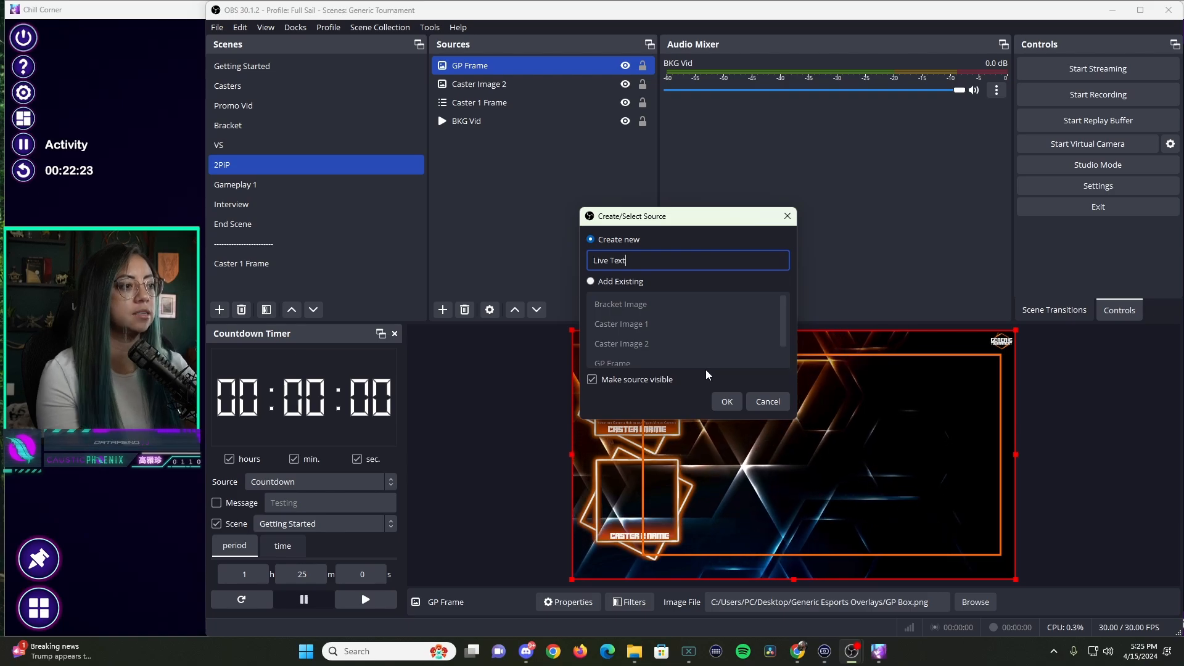
left_click(735, 405)
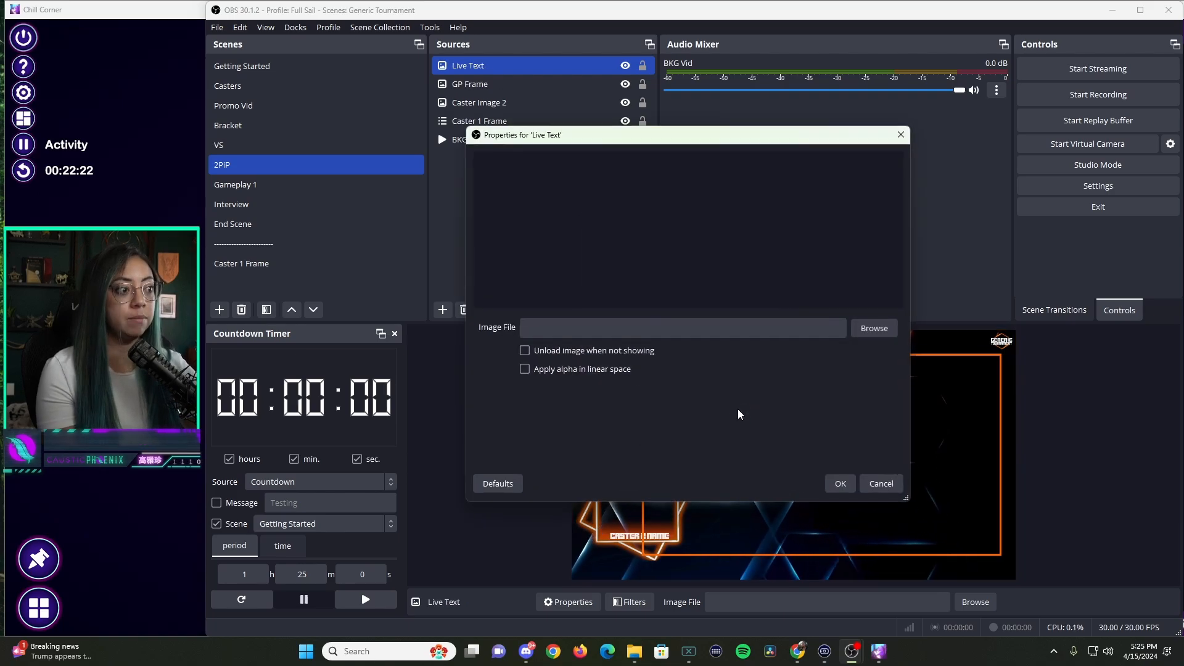
left_click(871, 327)
left_click(611, 336)
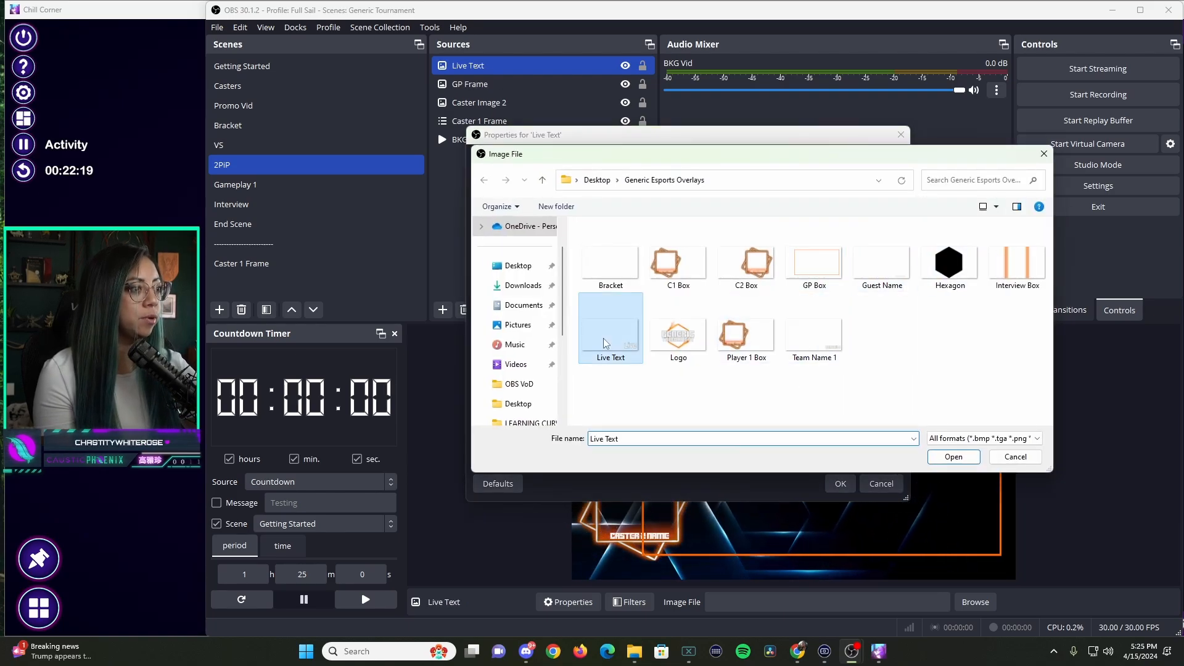
left_click(959, 457)
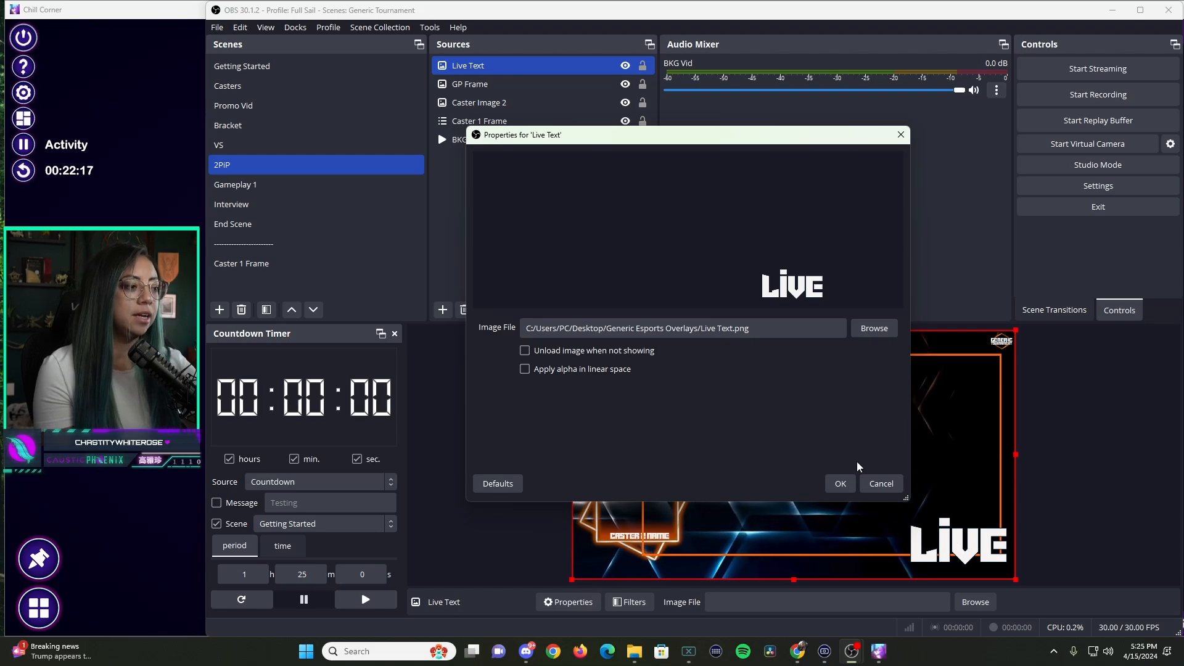
left_click(844, 486)
Step: Move the Live Text image down about 35 px on the 2PiP canvas
left_click(964, 545)
left_click_drag(964, 546, 964, 544)
left_click(965, 548)
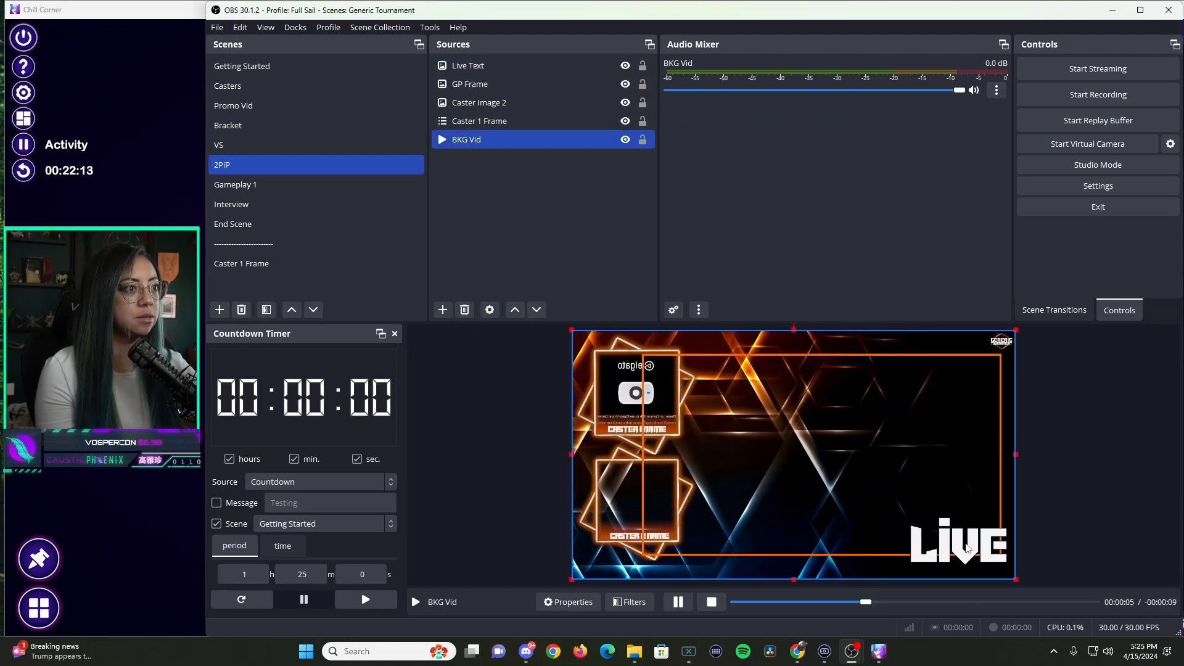
left_click(967, 548)
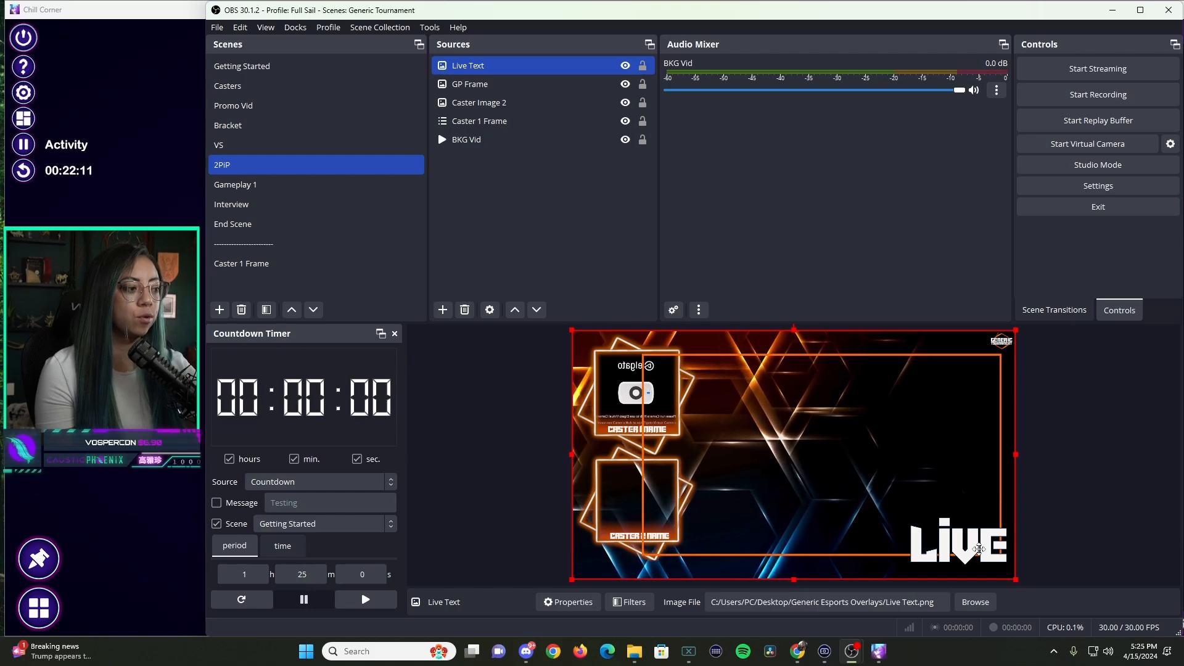
left_click_drag(979, 549, 979, 551)
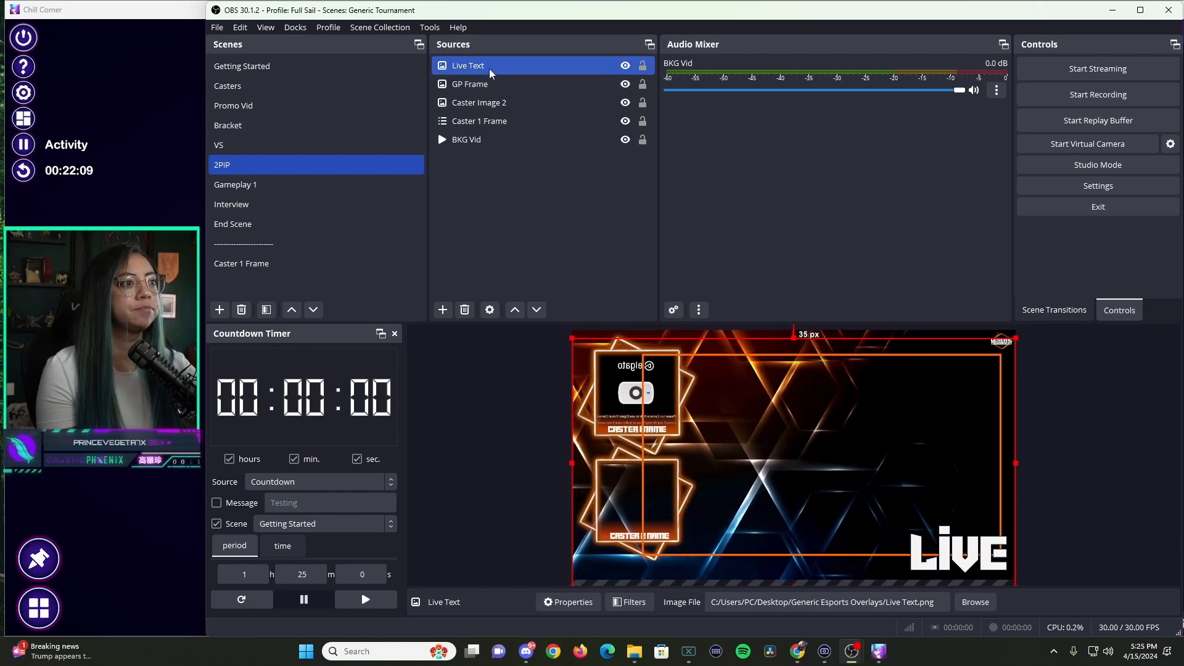
Step: Reorder GP Frame in the 2PiP sources so it sits below Caster 1 Frame and directly above BKG Vid
left_click(490, 86, "ctrl")
left_click_drag(489, 87, 506, 128)
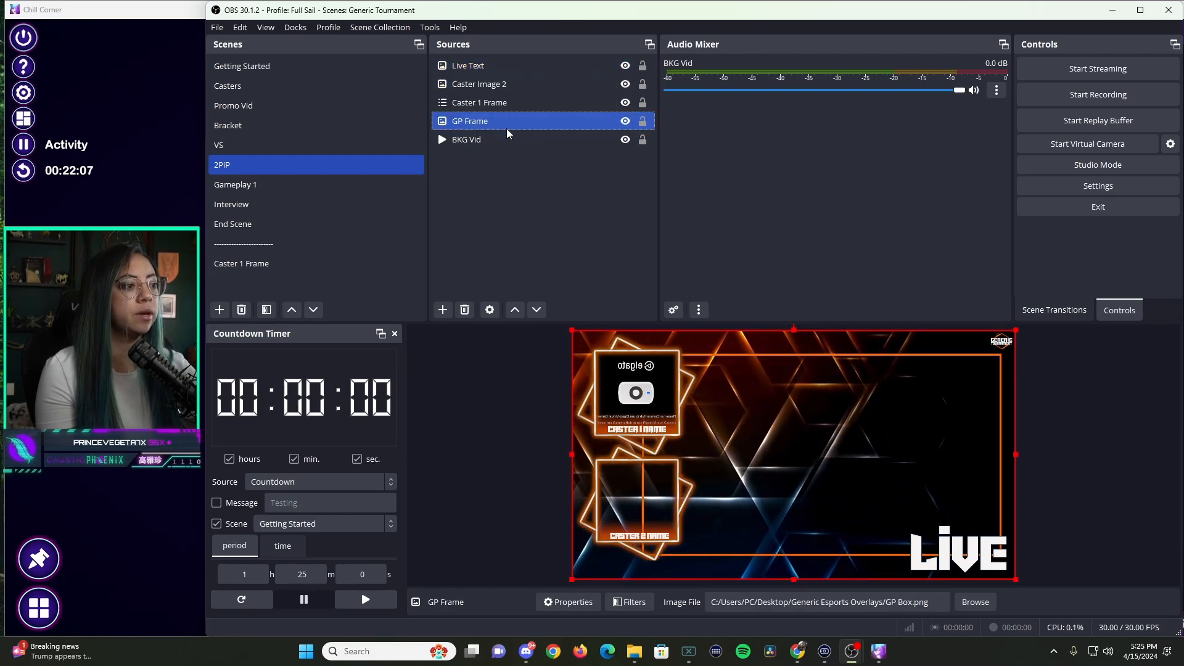
left_click(498, 212)
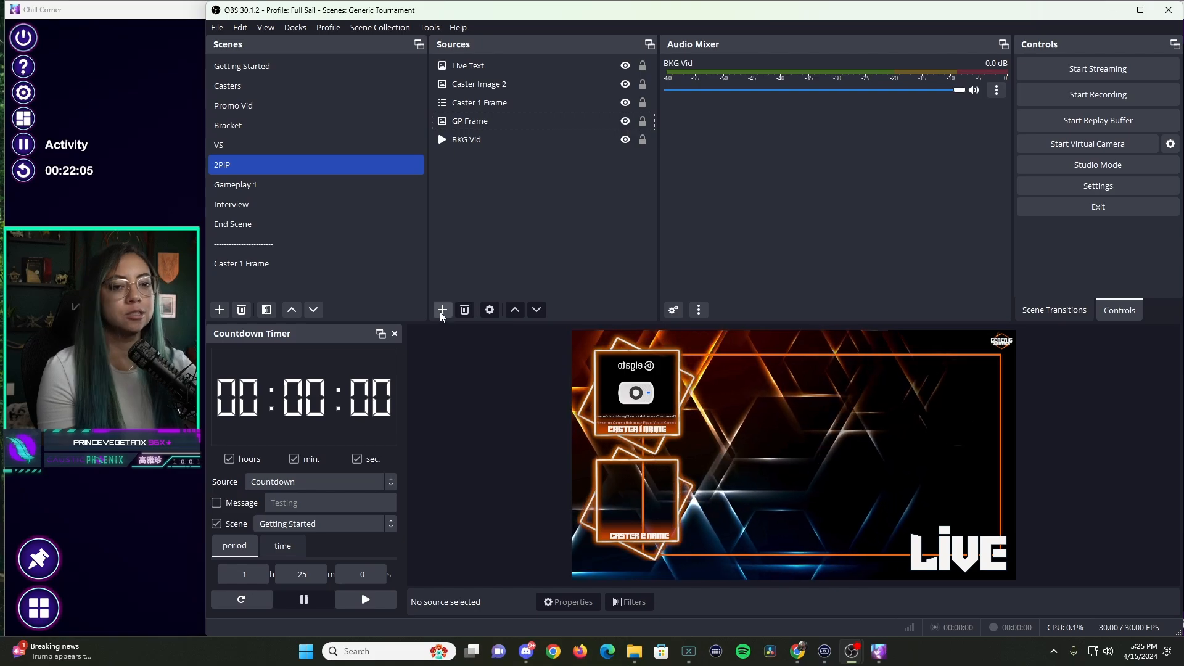
Step: Create a new Window Capture source named GP Video in the 2PiP scene
left_click(441, 310)
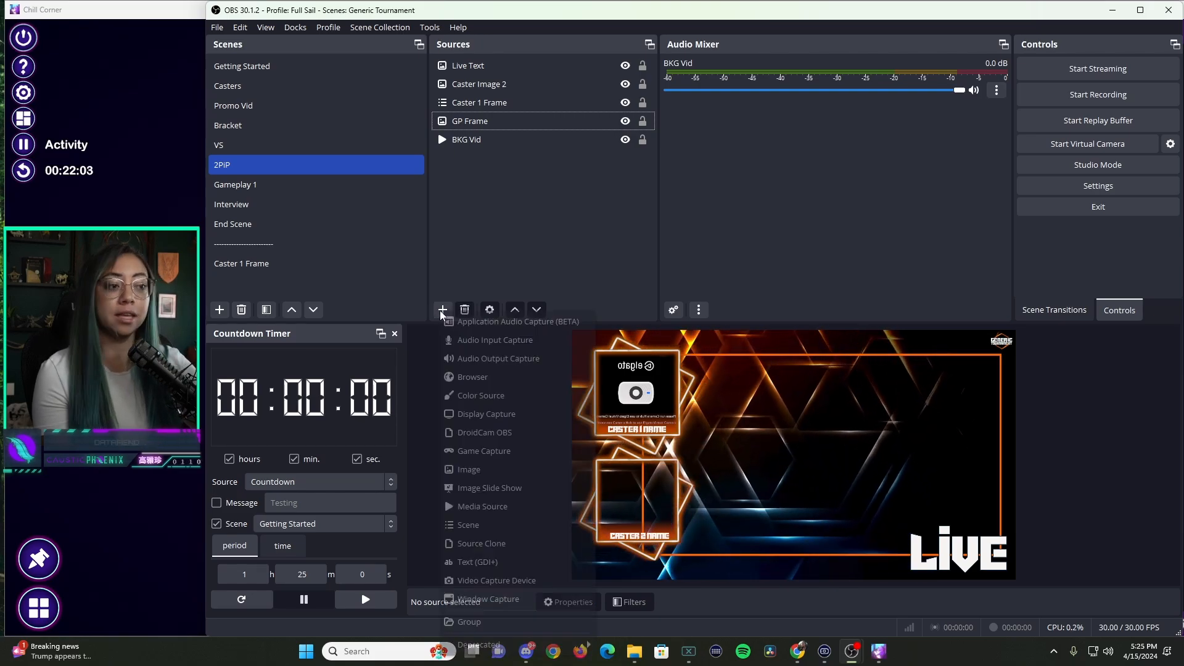
left_click(552, 601)
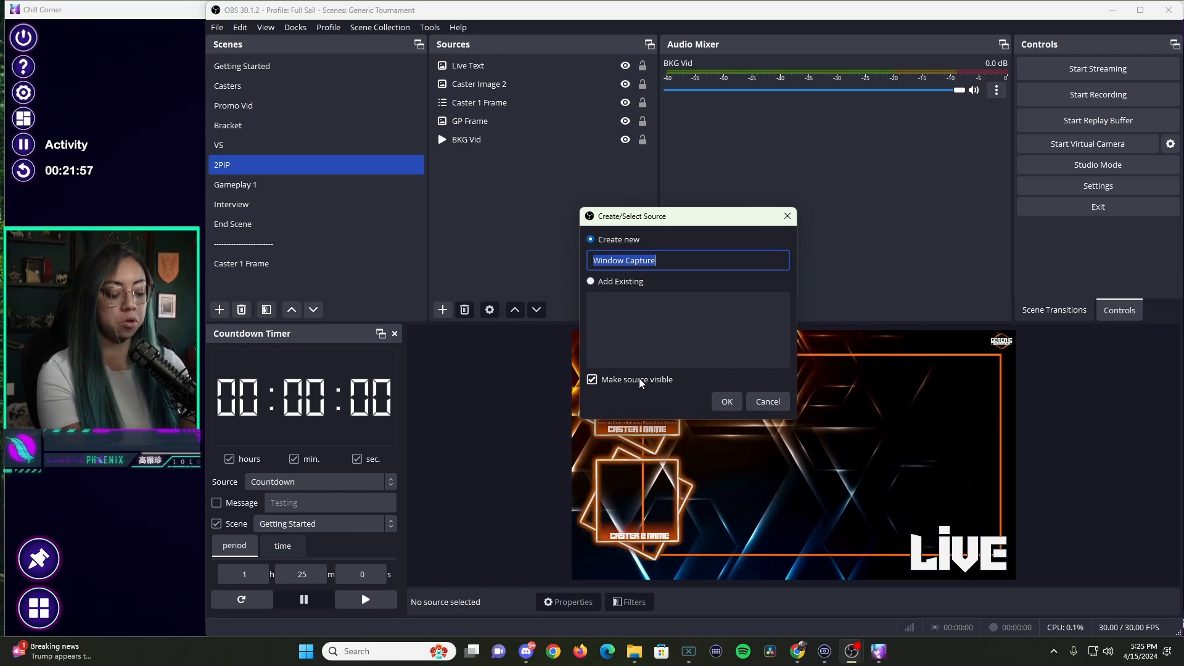
type("GP")
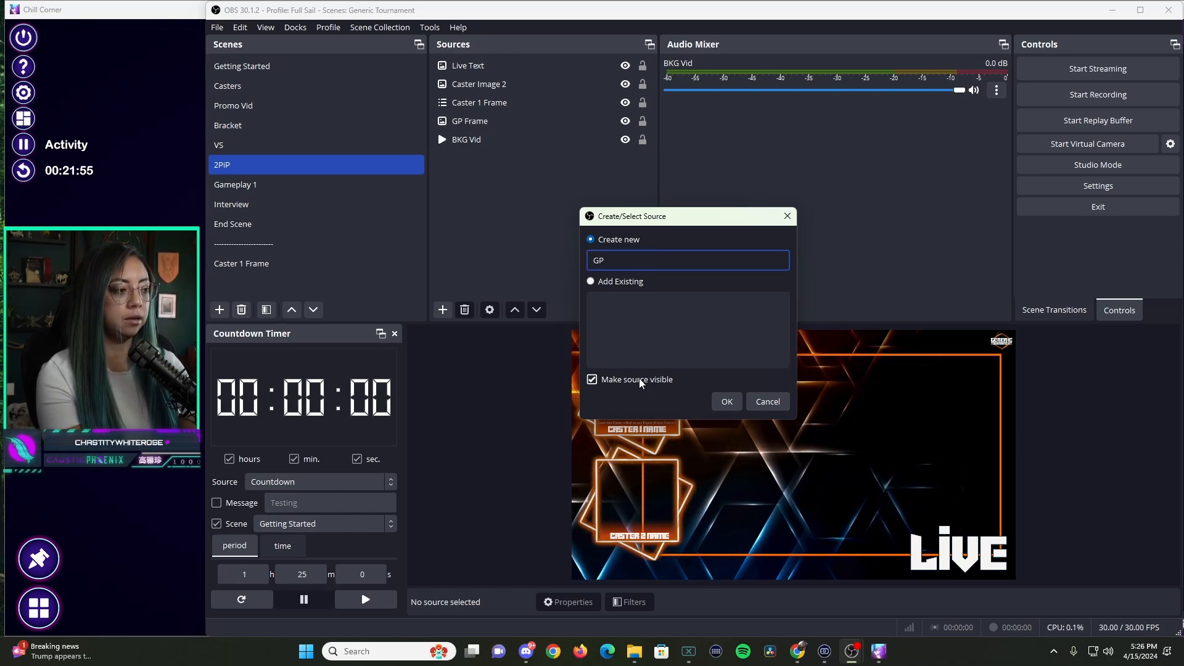
type(" Video")
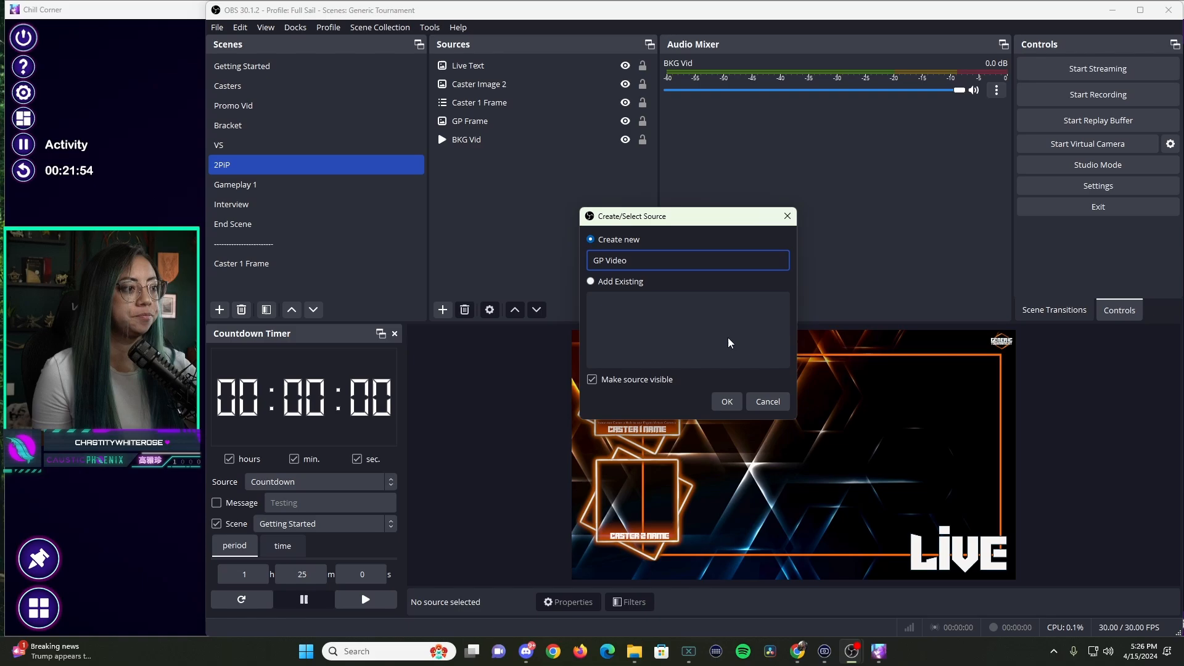
left_click(729, 402)
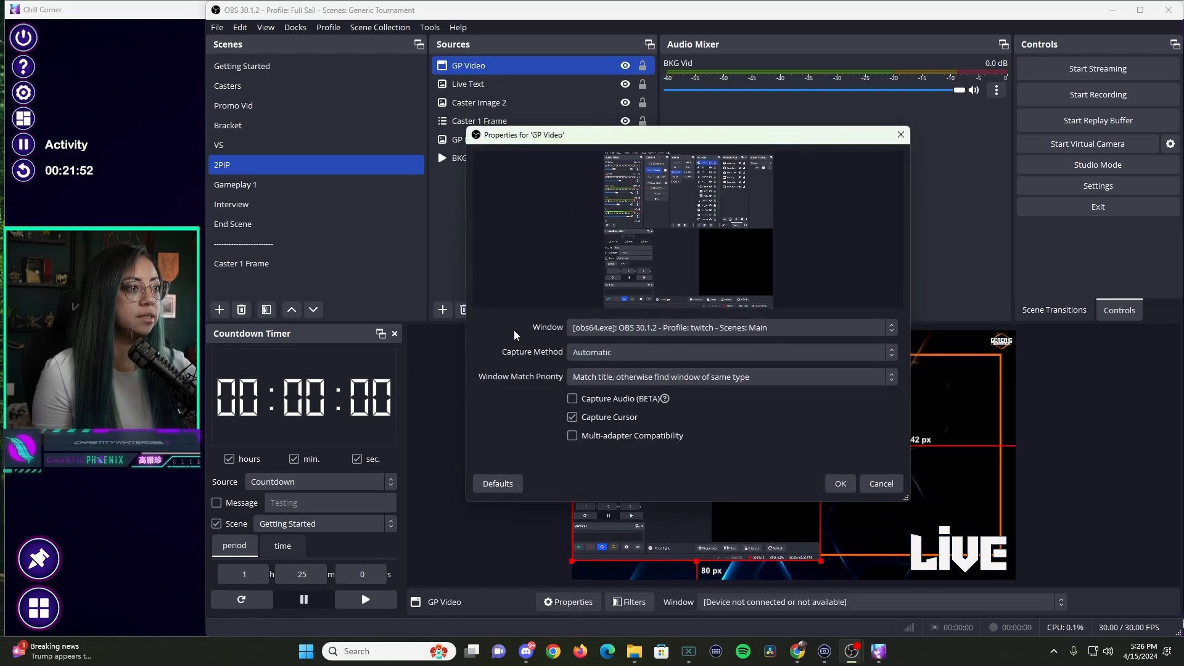
Step: Set GP Video to capture the Chill Corner window with the Windows 10 (1903 and up) capture method
left_click(715, 327)
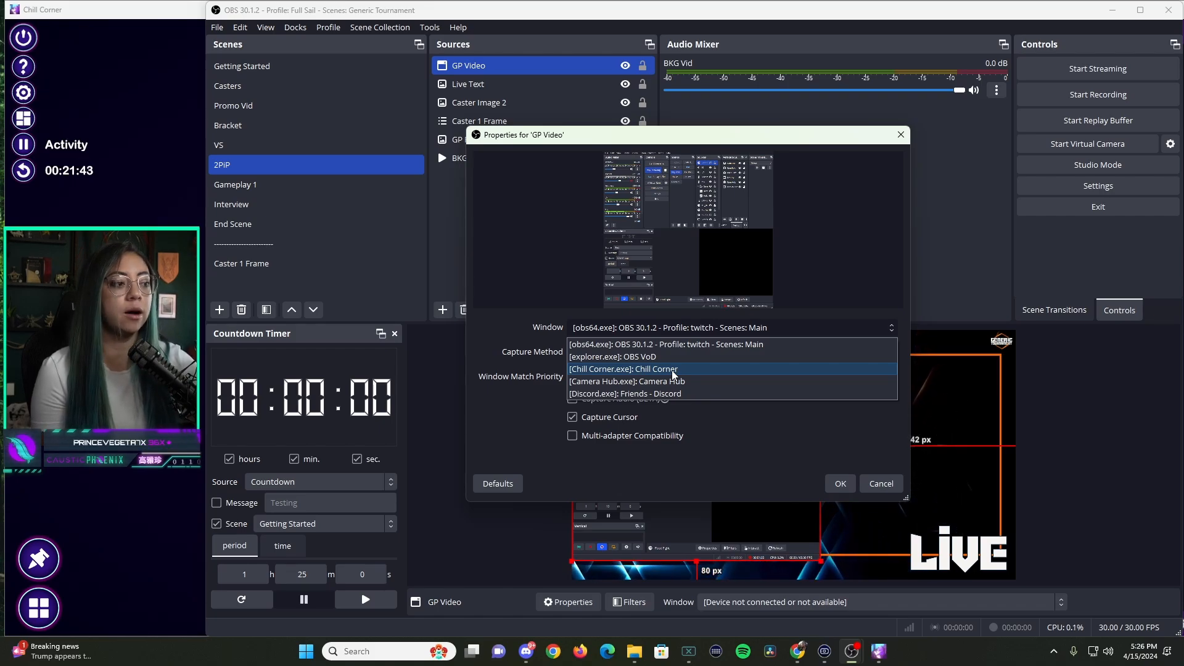
left_click(673, 369)
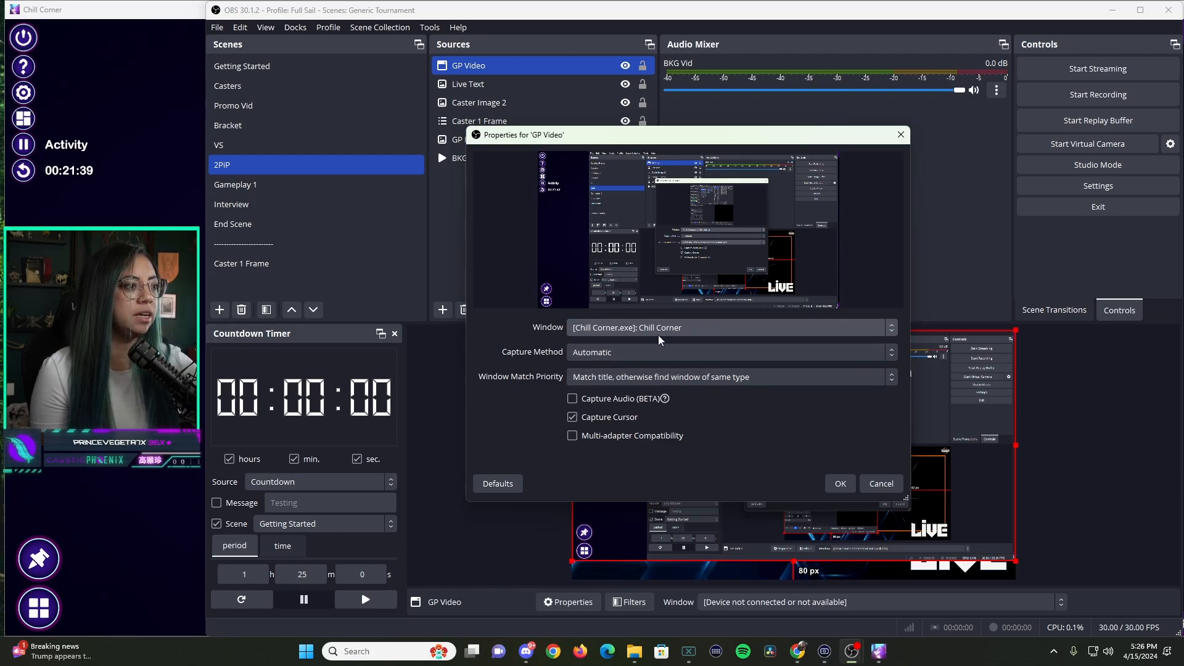
left_click(653, 347)
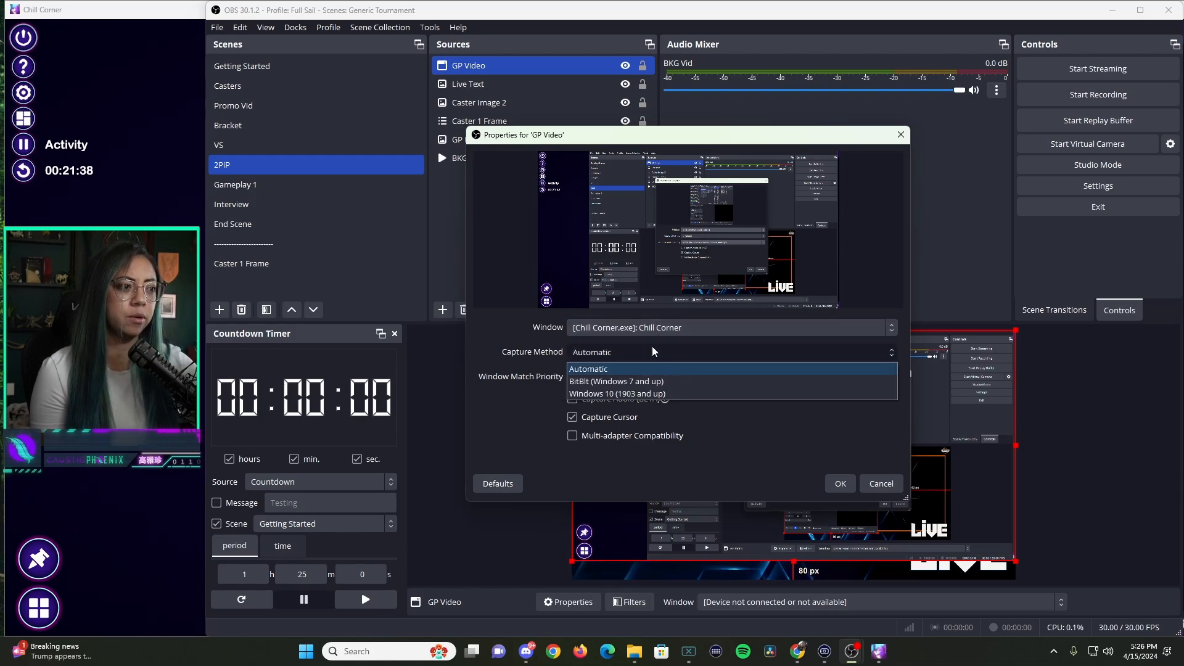
left_click(626, 394)
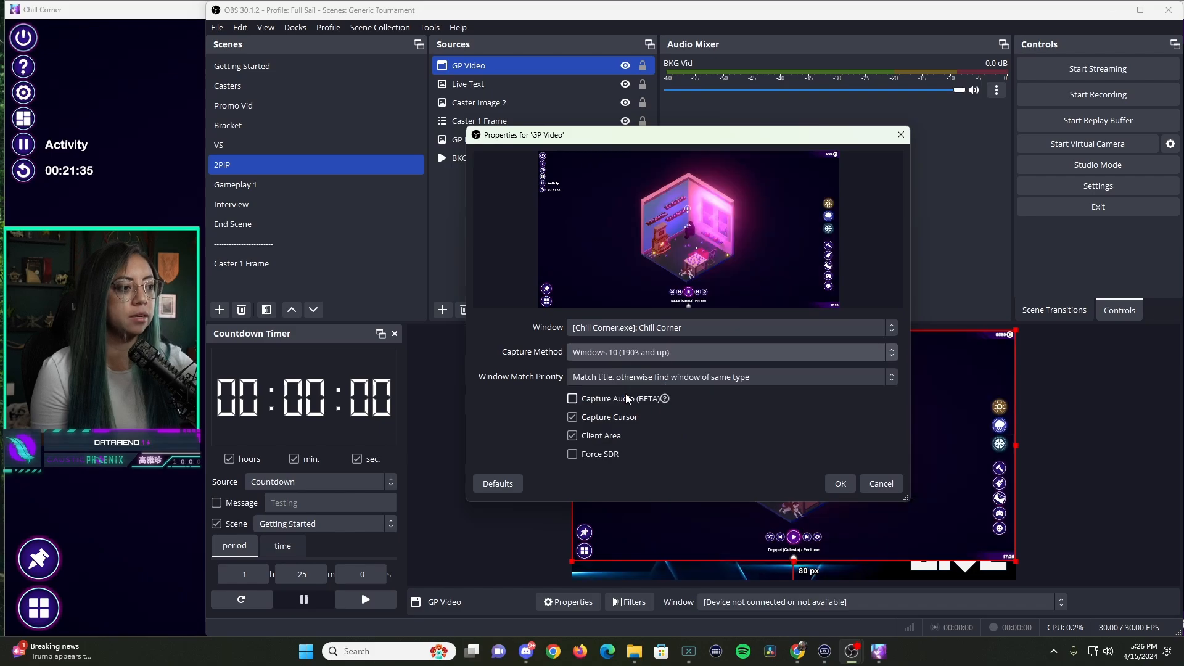
left_click(840, 484)
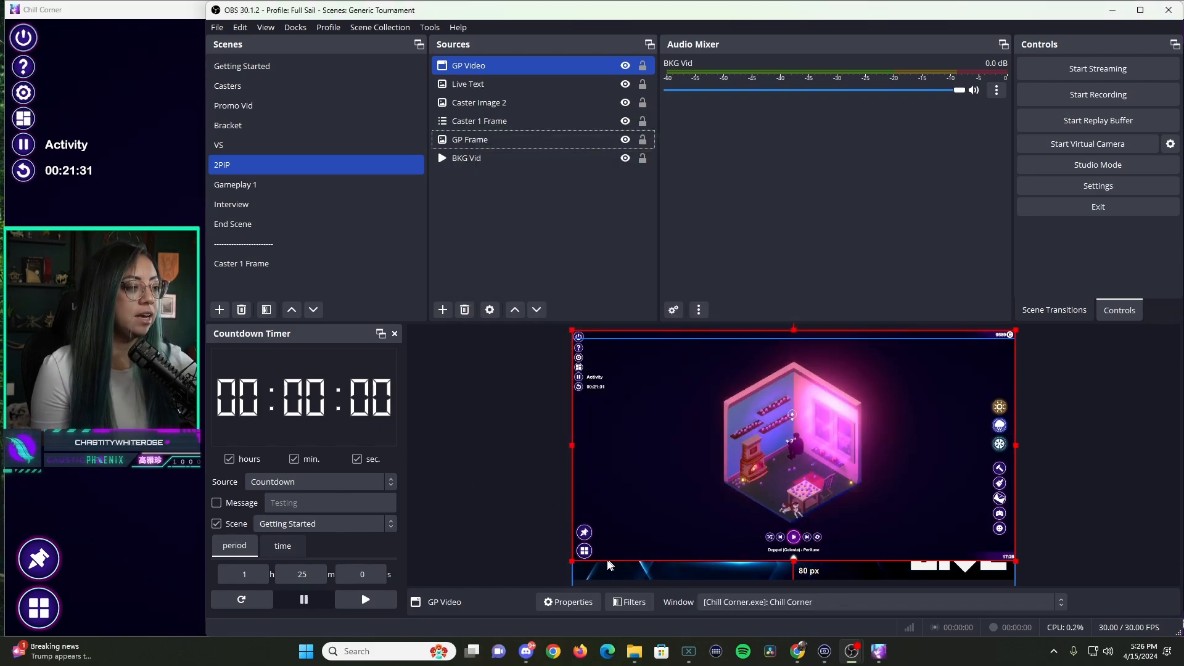
Step: Scale down GP Video and position it over the gameplay frame, about 310 px from the canvas's left edge and 88 px from its top
left_click_drag(572, 562, 626, 533)
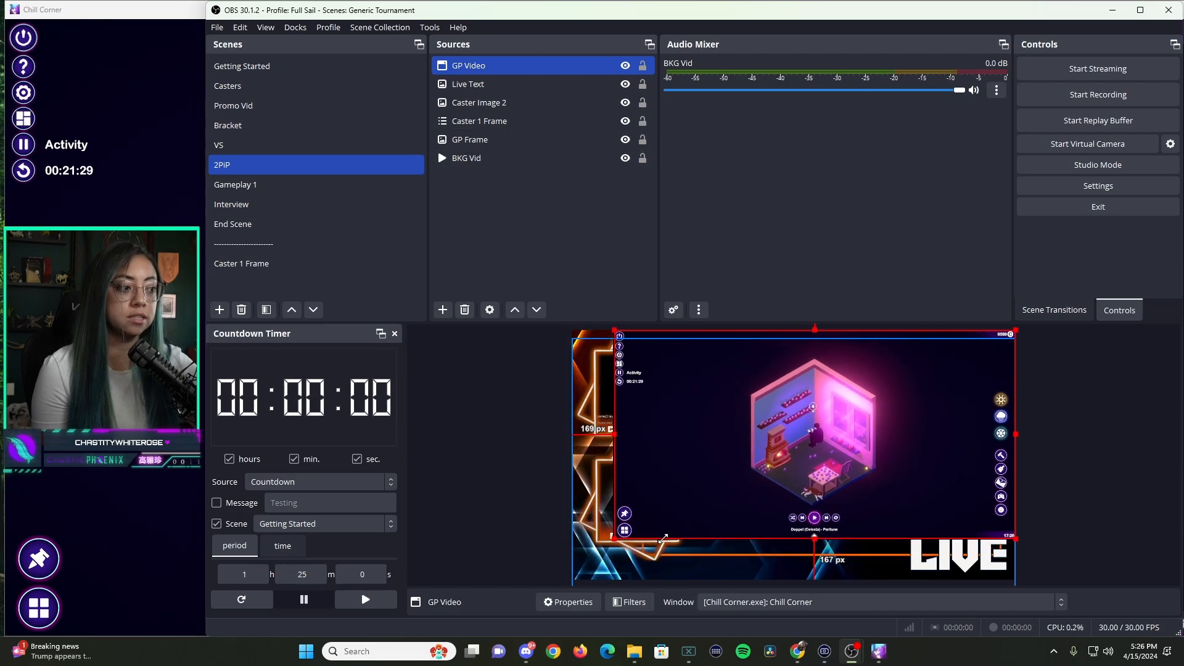
left_click_drag(772, 428, 789, 450)
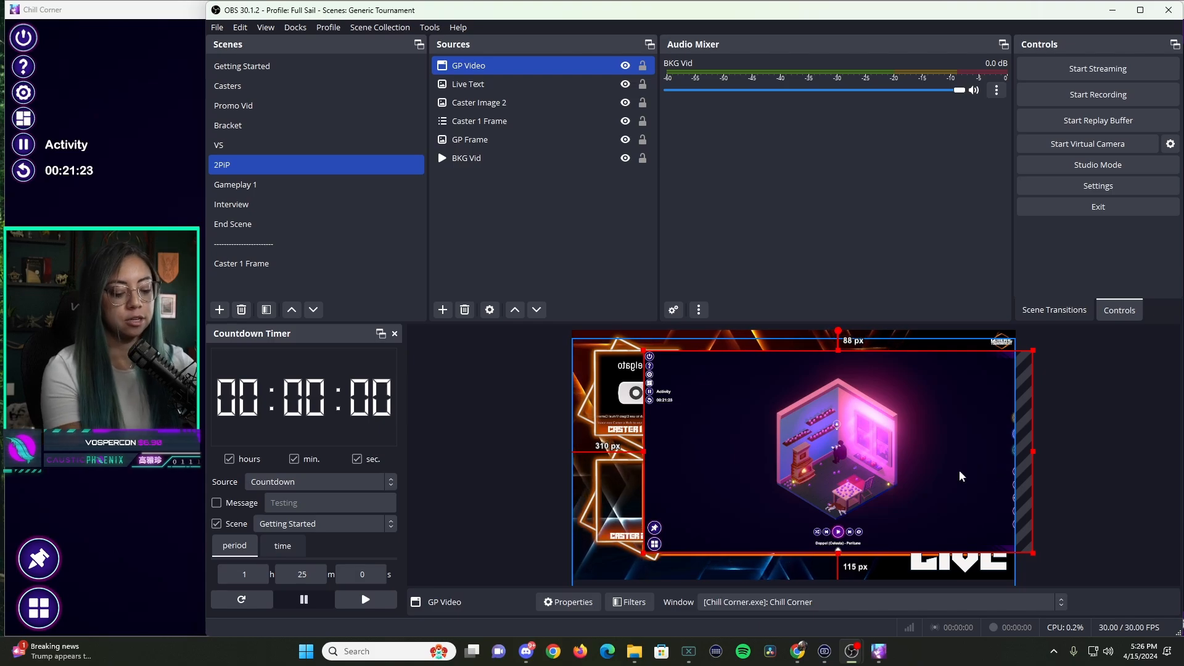
Step: Crop GP Video's right and top edges to the gameplay frame, about 69 px and 109 px from the corresponding canvas edges
key("alt")
left_click_drag(1036, 450, 999, 449)
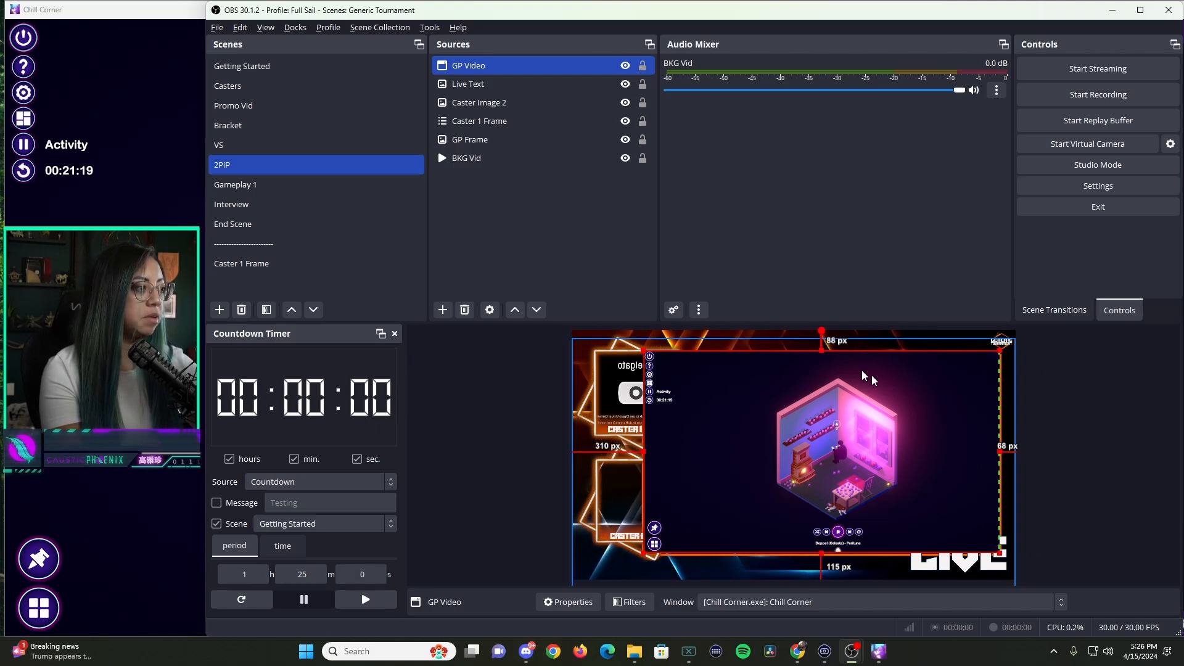
left_click_drag(821, 349, 822, 355)
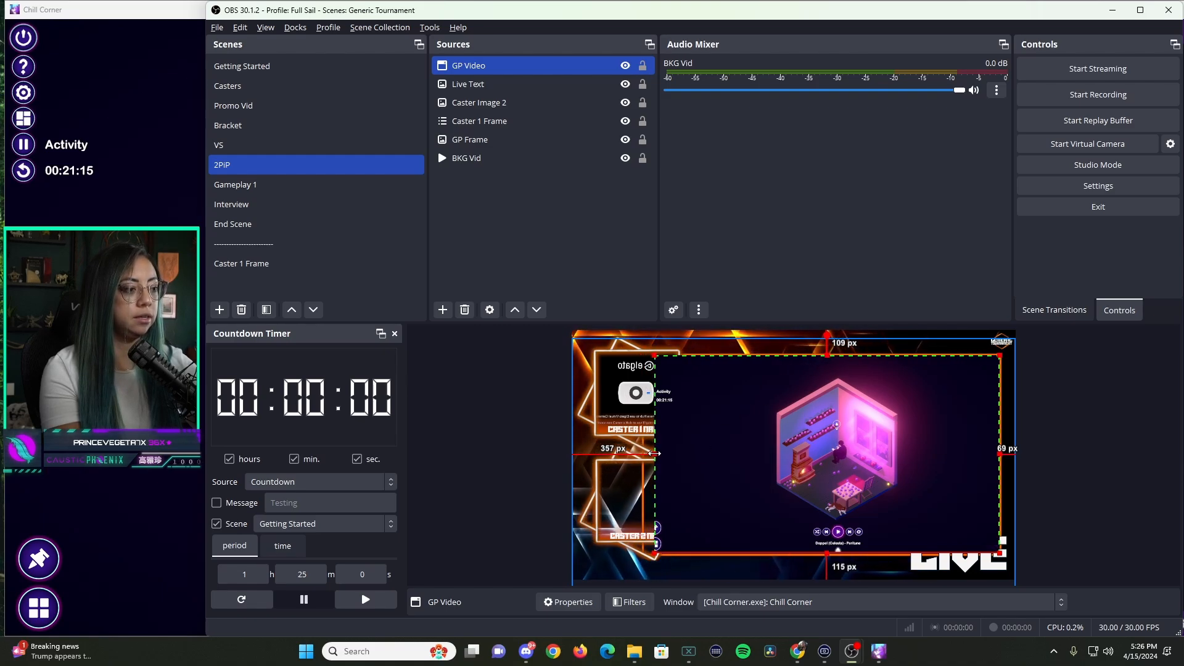
left_click(806, 523)
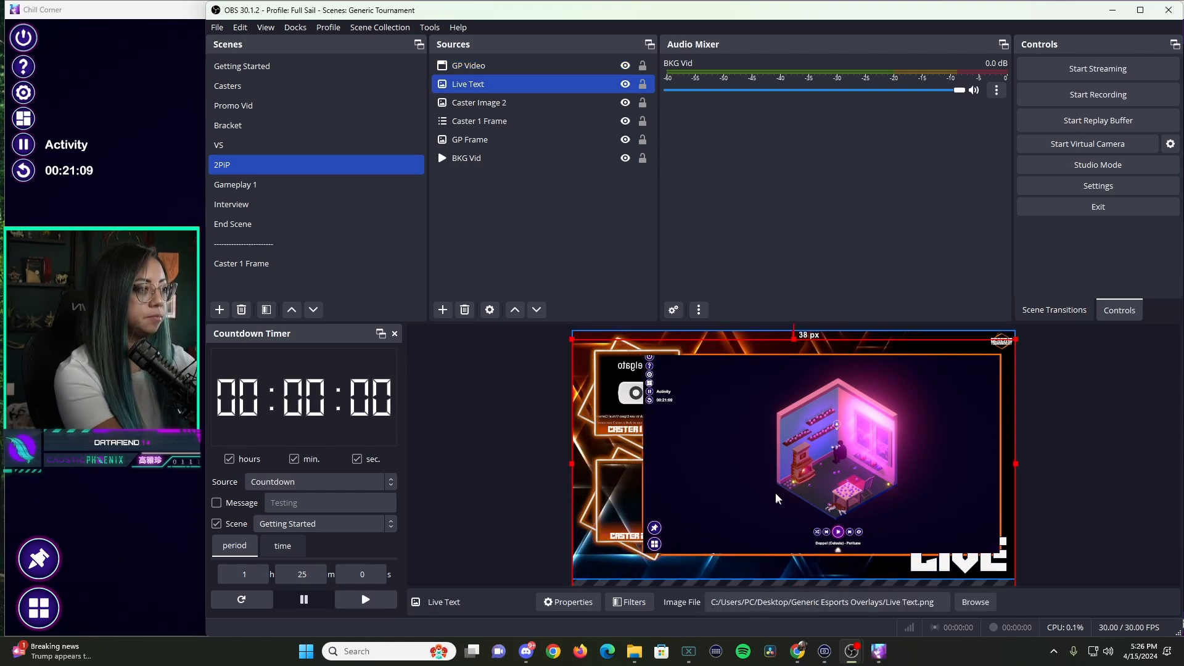
Step: Reorder GP Video in the 2PiP sources so it sits below GP Frame and directly above BKG Vid
left_click(493, 68)
left_click_drag(497, 66, 502, 141)
left_click(607, 406)
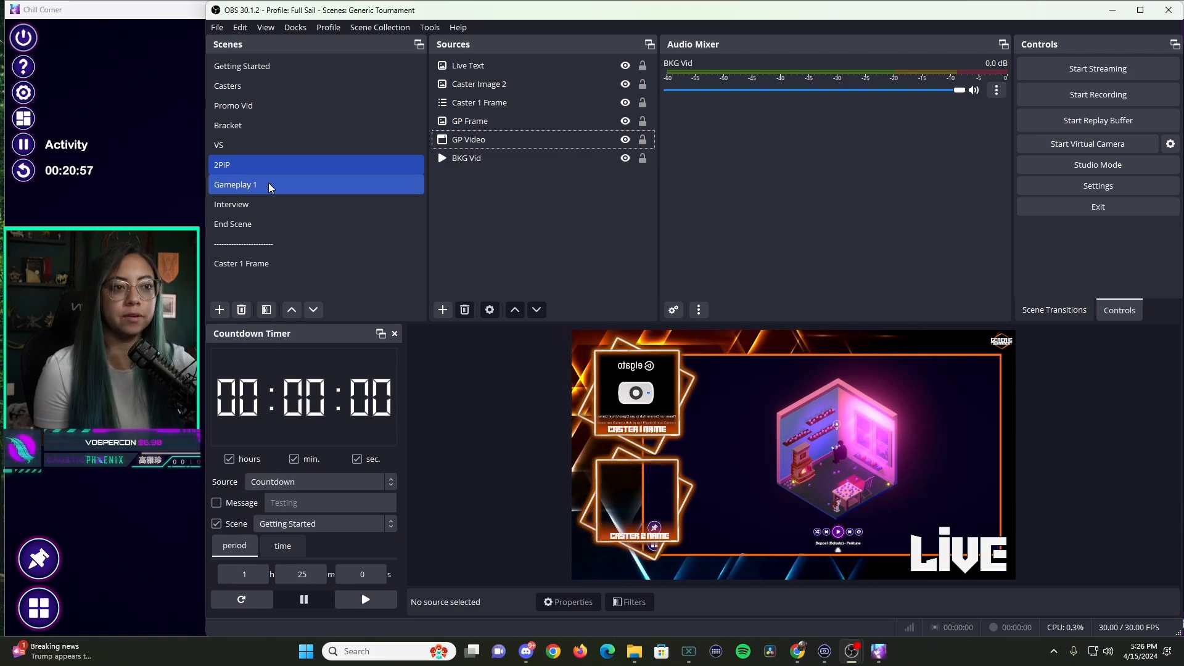
Step: Mute the BKG Vid audio in the 2PiP scene
left_click(443, 309)
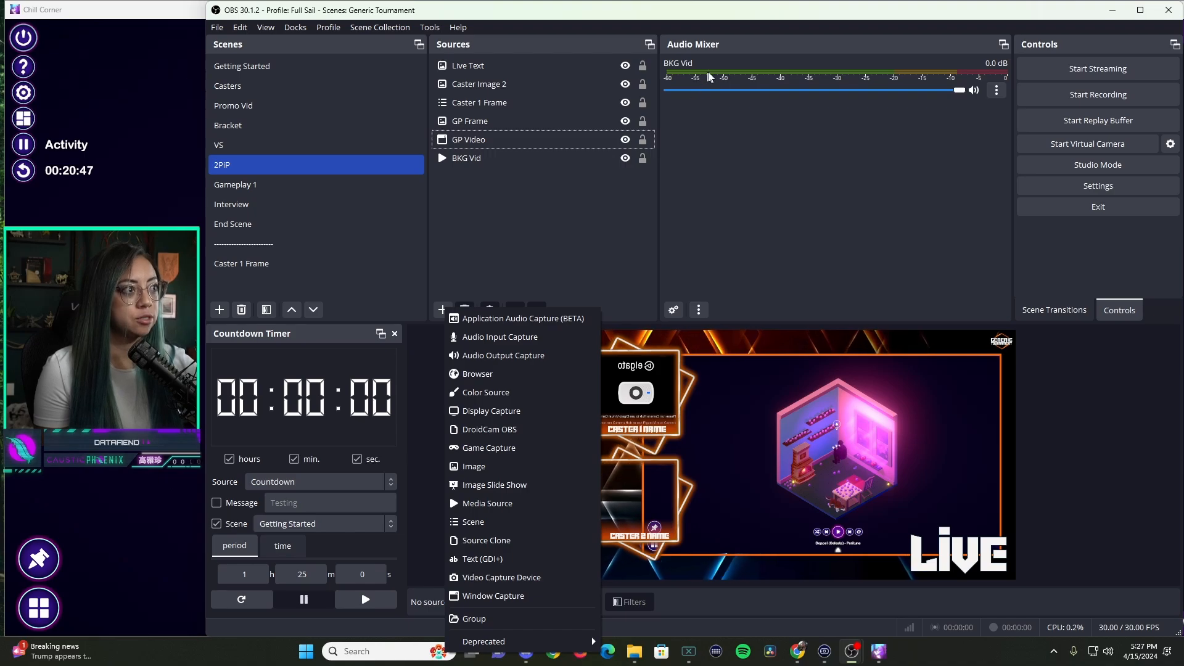
left_click(975, 91)
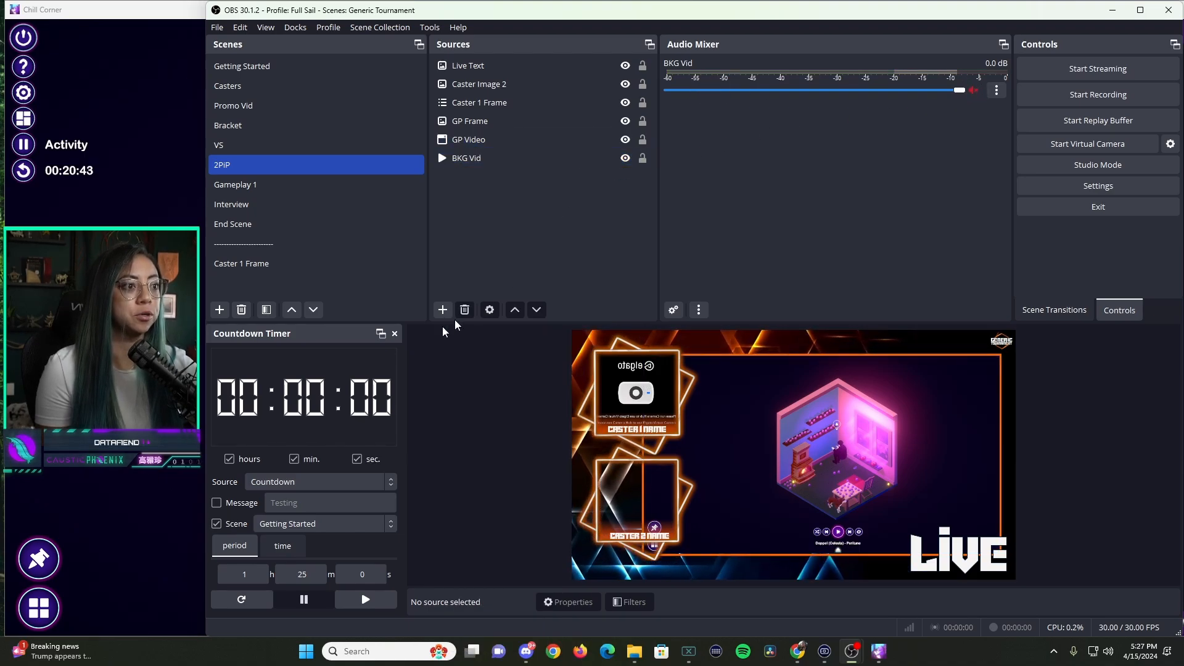
left_click(441, 310)
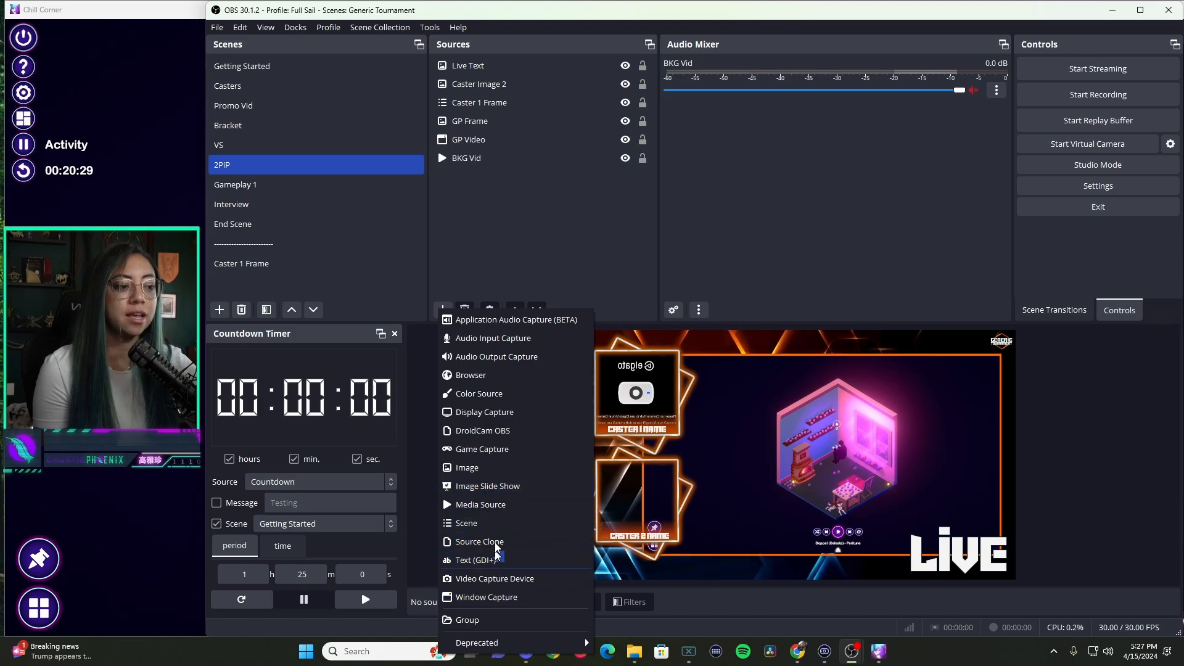
left_click(512, 226)
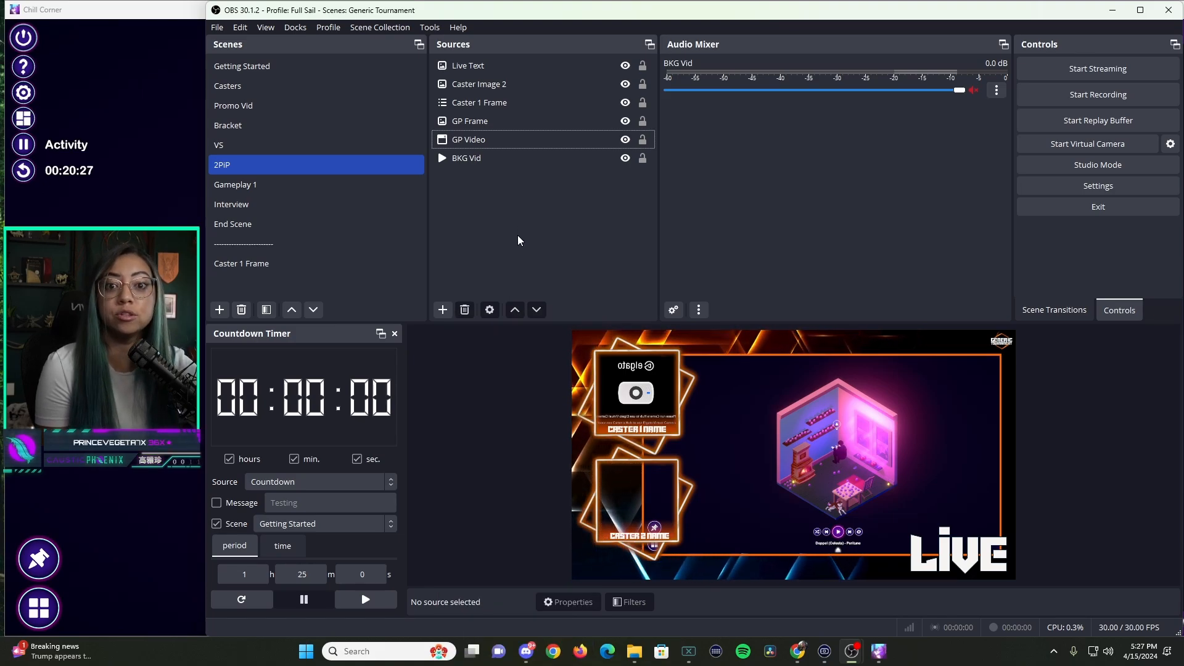
Step: Switch to the Test scene collection and review its Starting Soon, Casters, Promo Vid and Bracket scenes
left_click(383, 27)
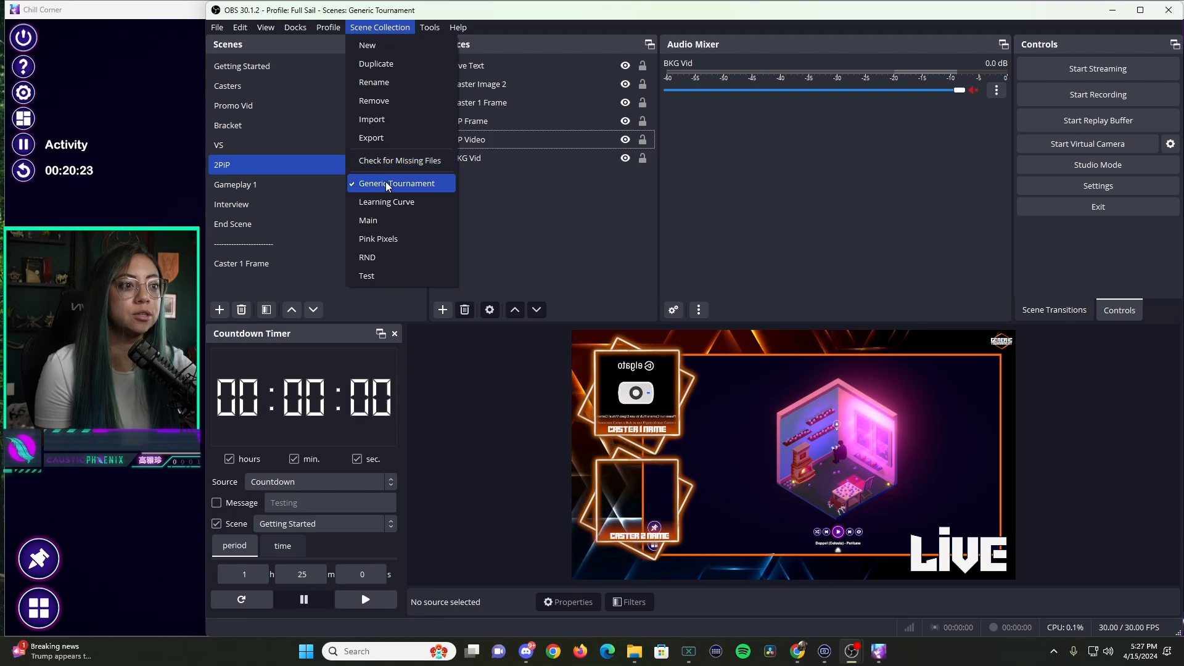
left_click(391, 274)
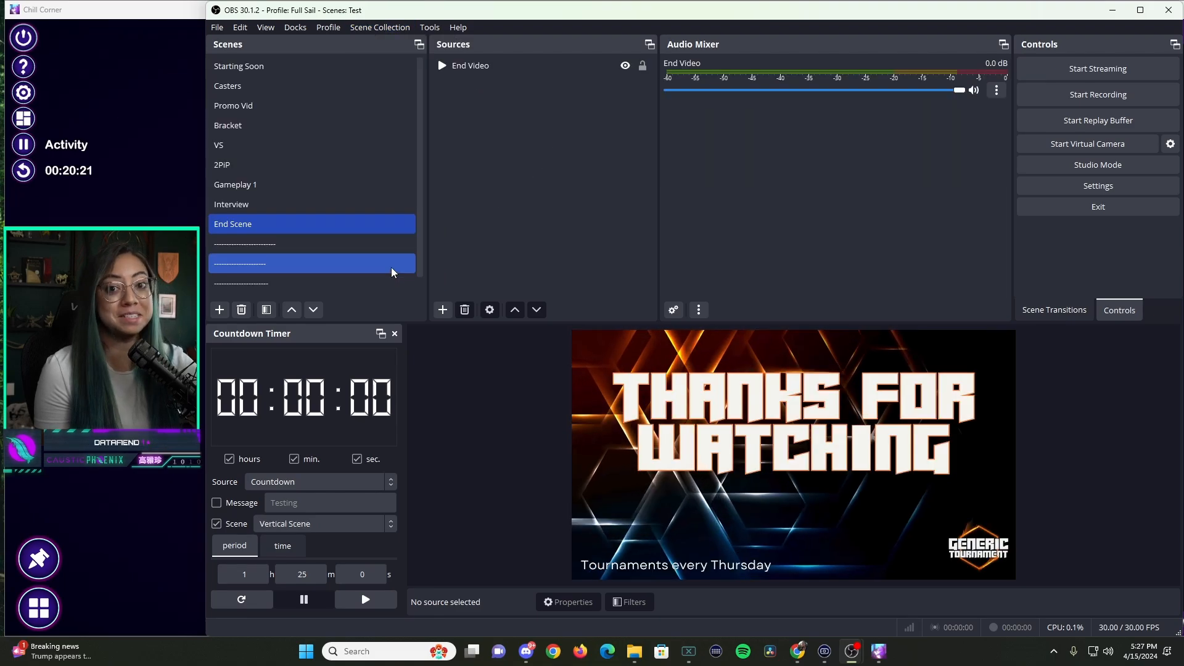
left_click(278, 72)
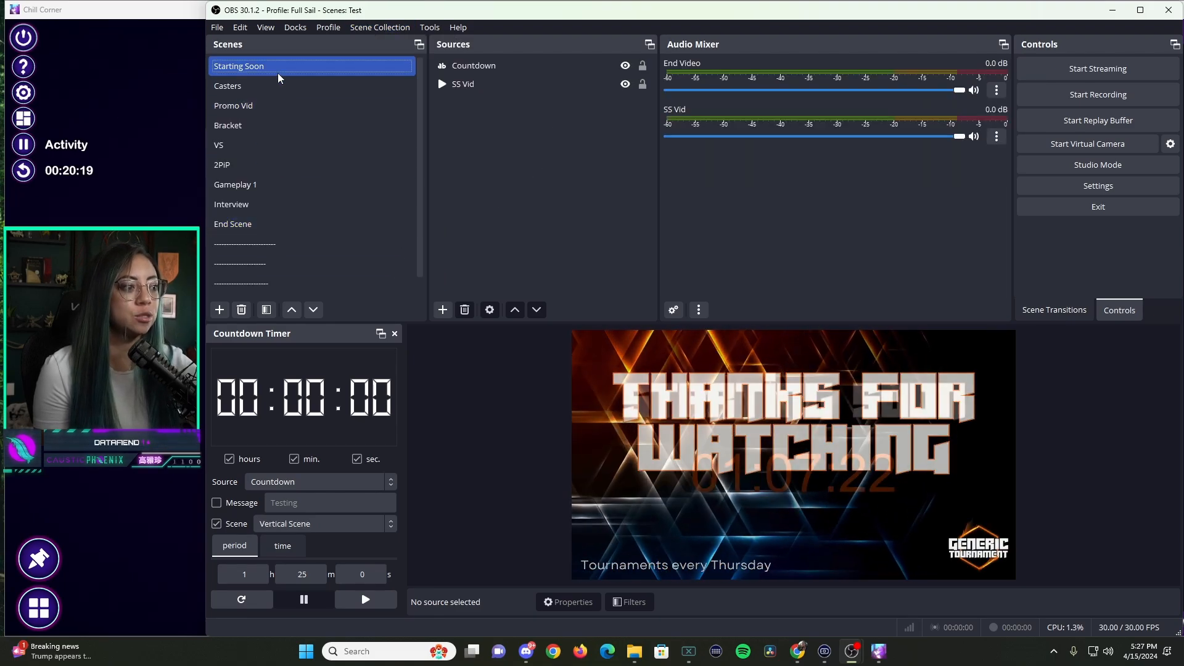
key("Down")
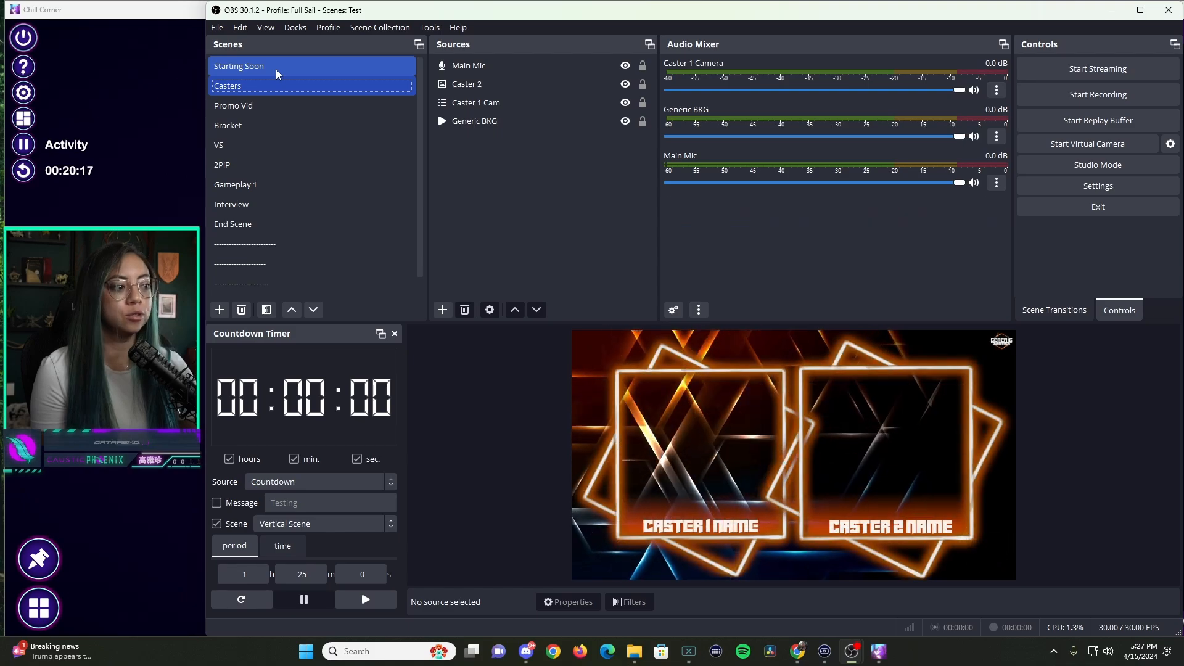
key("Down")
key("Down")
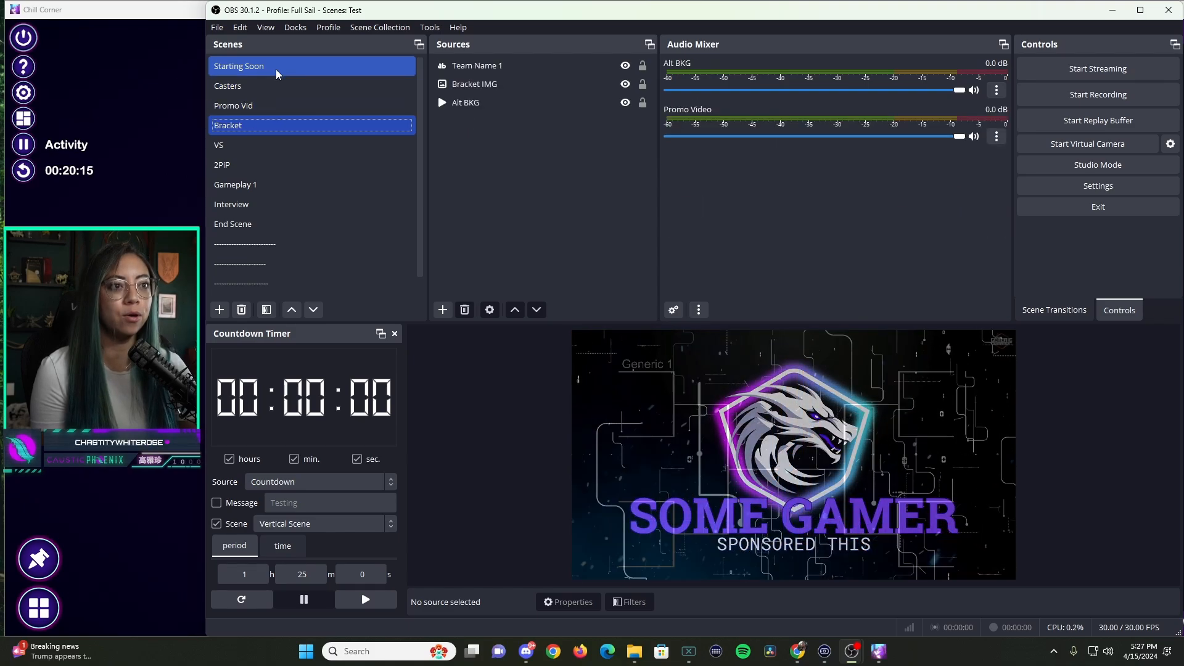
Step: Review the VS, 2PiP, Gameplay 1, Interview and End Scene layouts in the Test scene collection
left_click(252, 144)
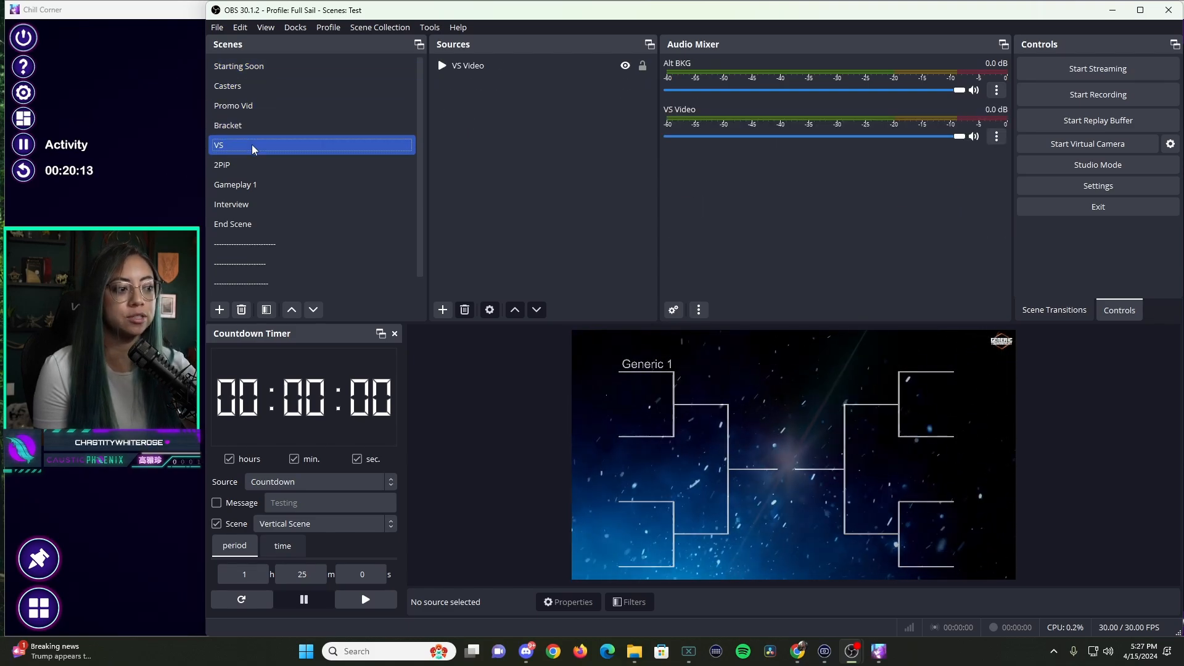
left_click(246, 164)
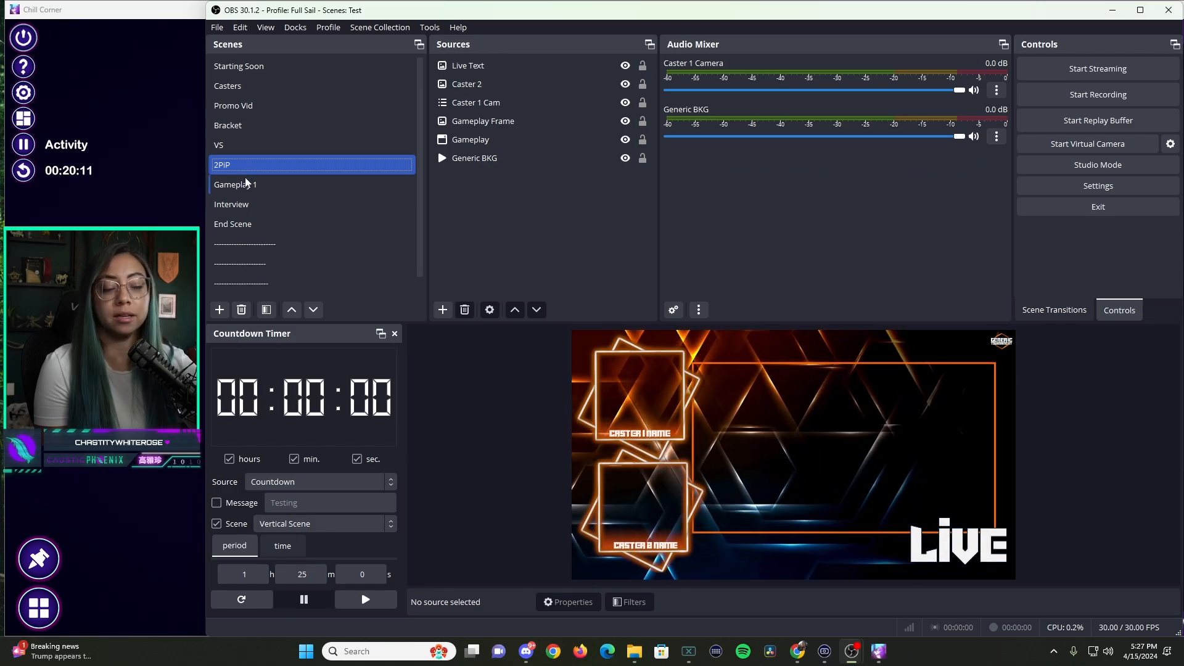
left_click(245, 186)
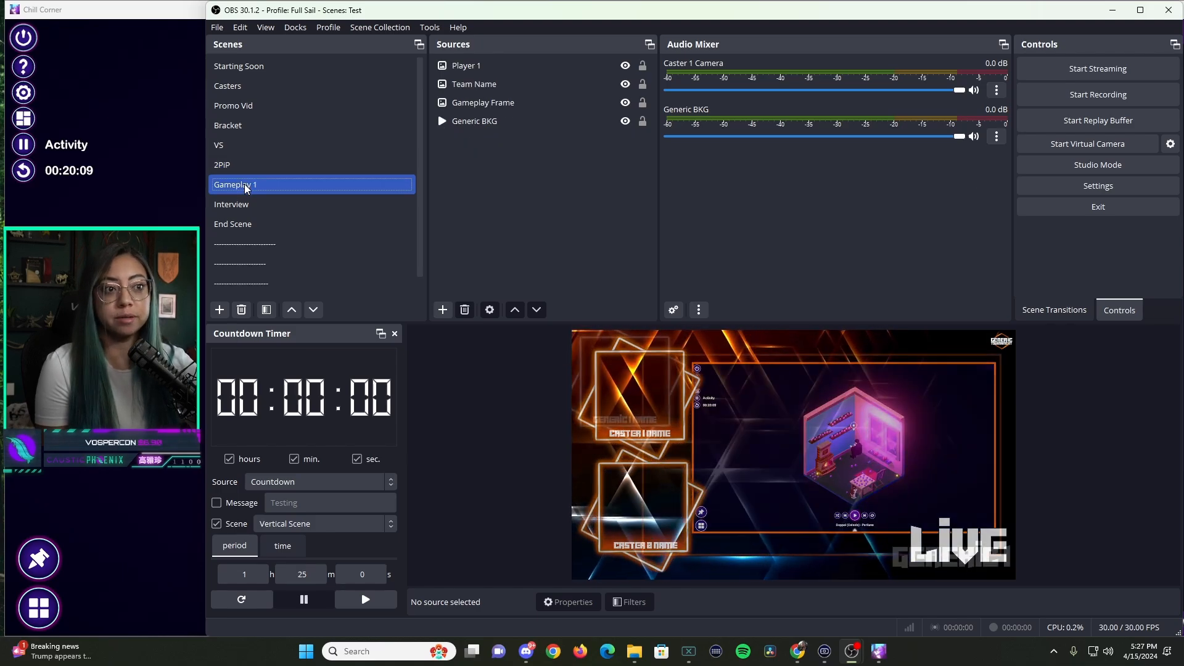
left_click(245, 207)
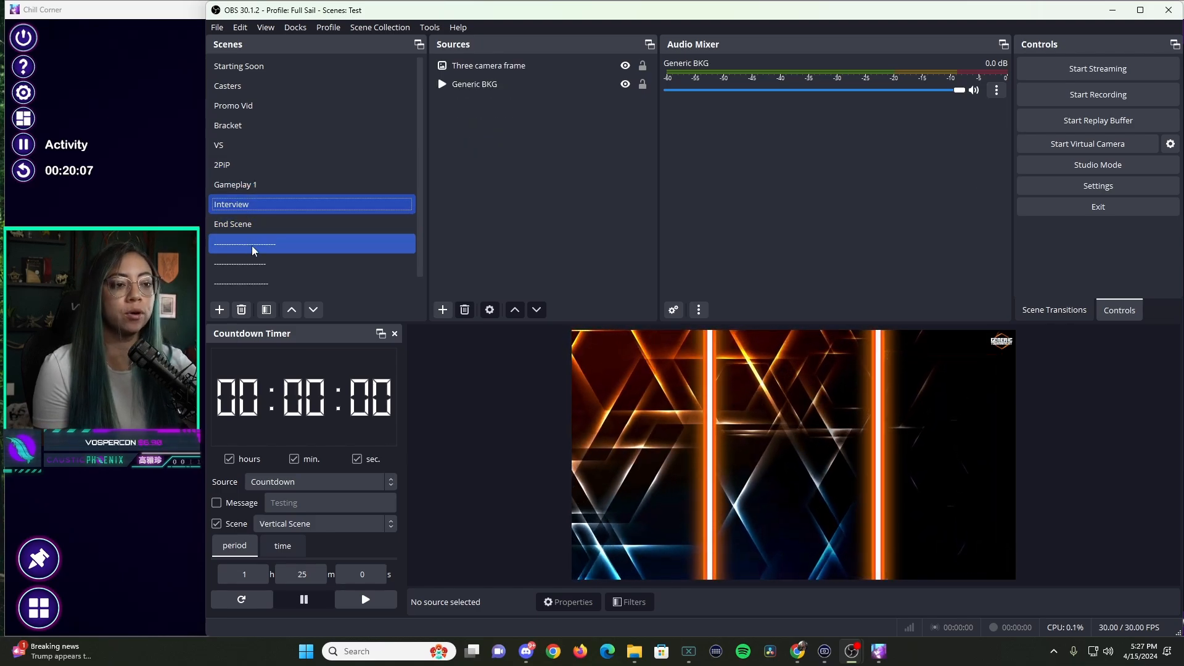
left_click(257, 227)
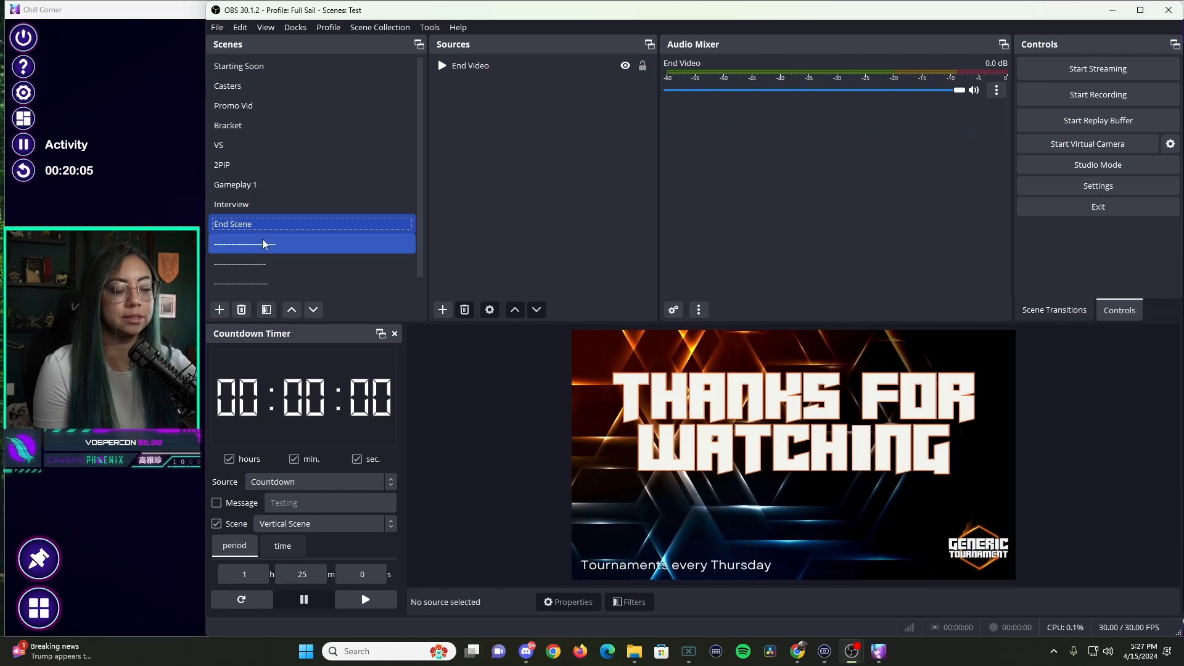
scroll(263, 237, "down", 1)
scroll(265, 229, "up", 1)
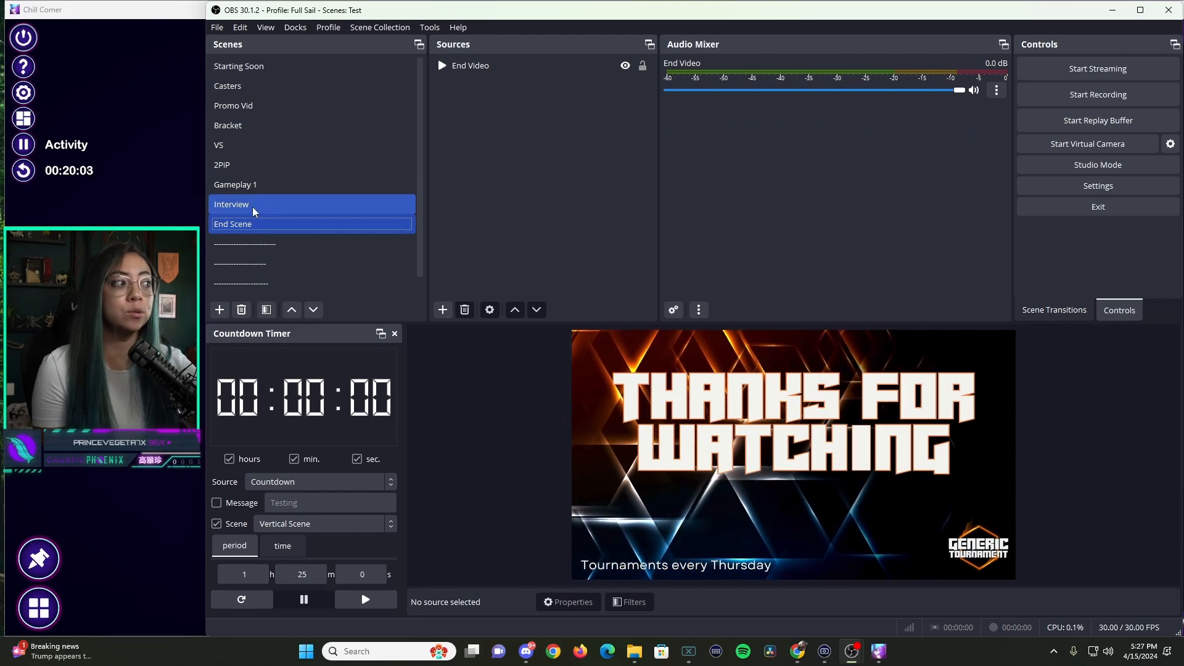